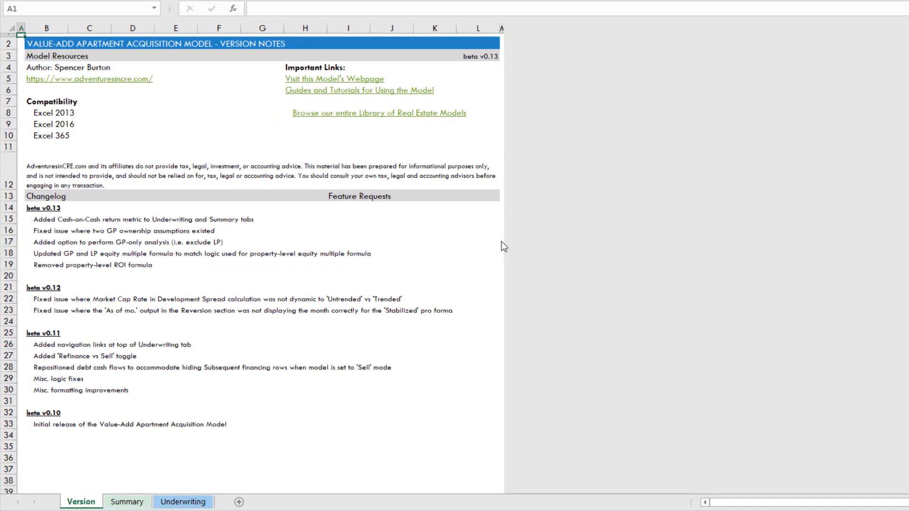
# Review the beta v0.13 version notes and the Summary sheet, then open the Underwriting sheet.
pyautogui.click(48, 209)
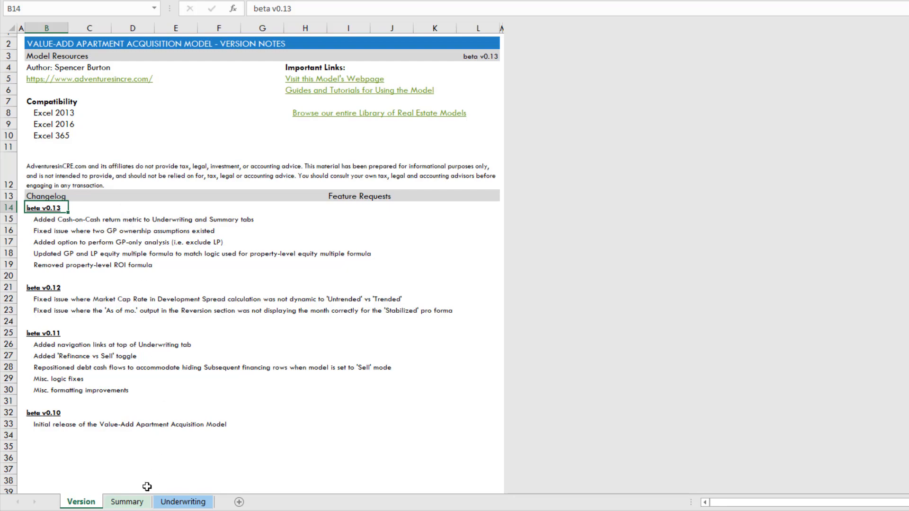
pyautogui.click(134, 503)
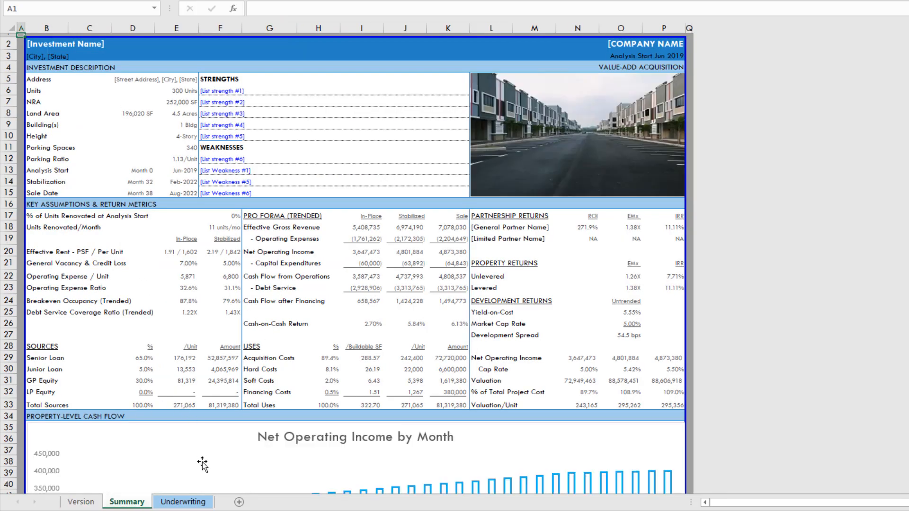
pyautogui.click(191, 503)
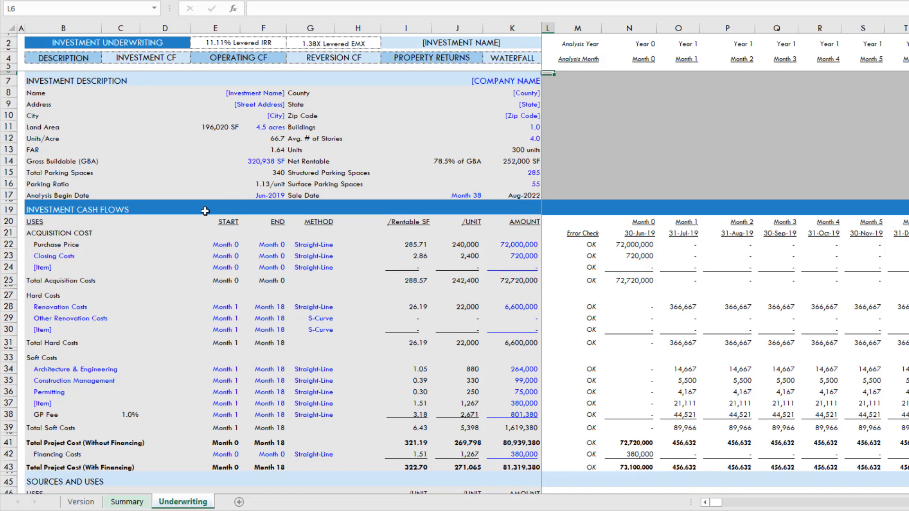
# Look through the Underwriting sheet's investment, financing, operating, reversion and returns sections.
pyautogui.scroll(-3, 205, 211)
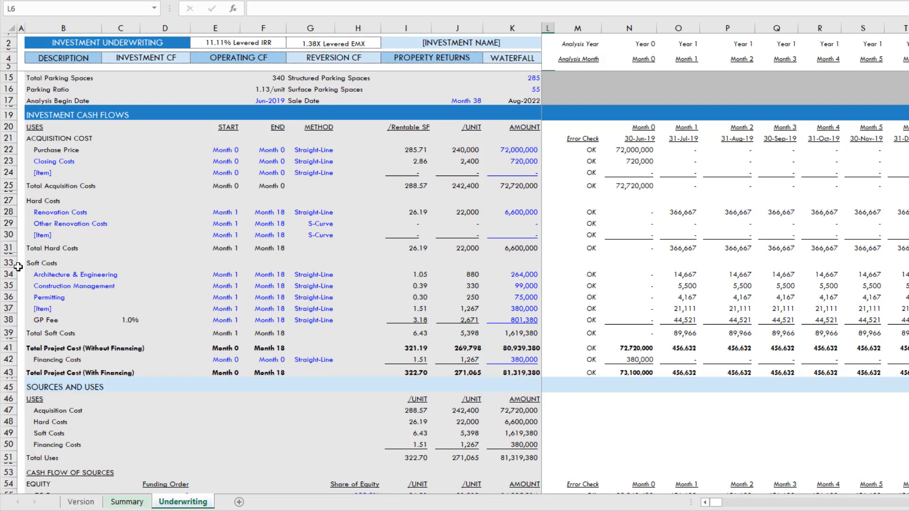
pyautogui.scroll(-5, 229, 212)
pyautogui.scroll(-4, 229, 212)
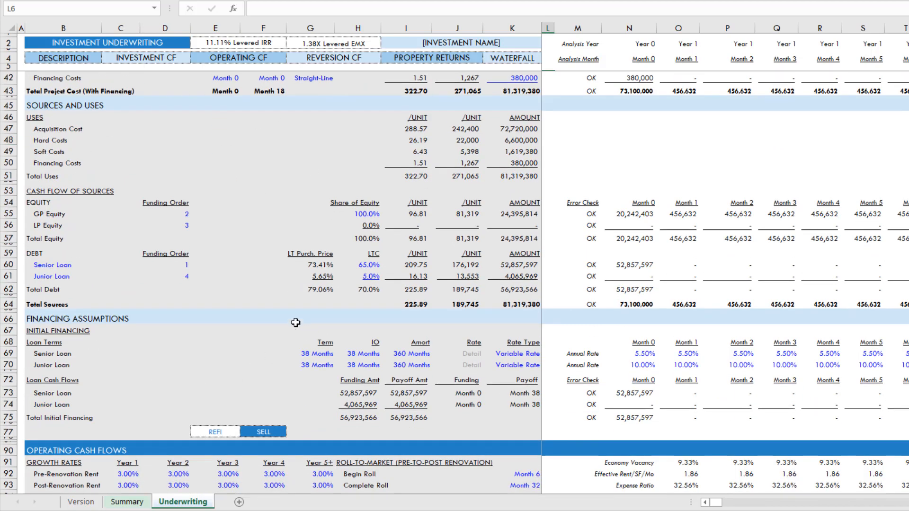
pyautogui.scroll(-7, 284, 301)
pyautogui.scroll(-2, 277, 302)
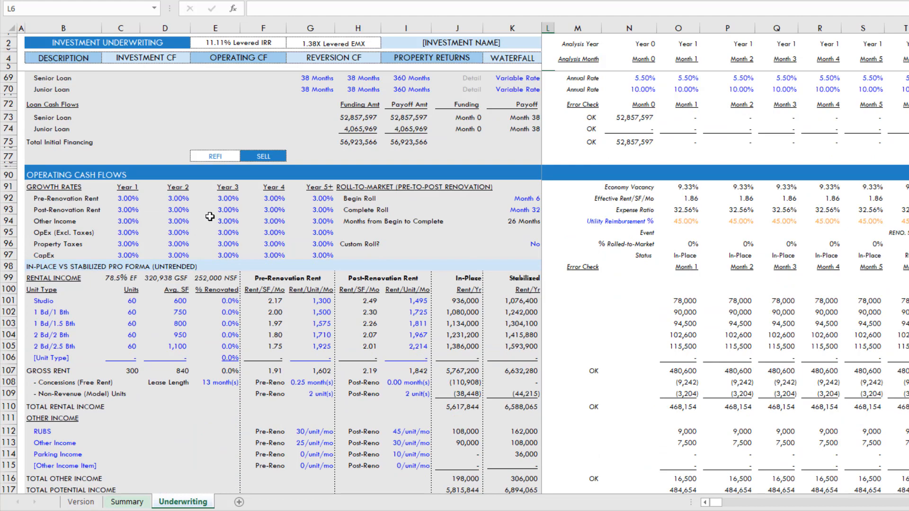
pyautogui.scroll(-2, 217, 271)
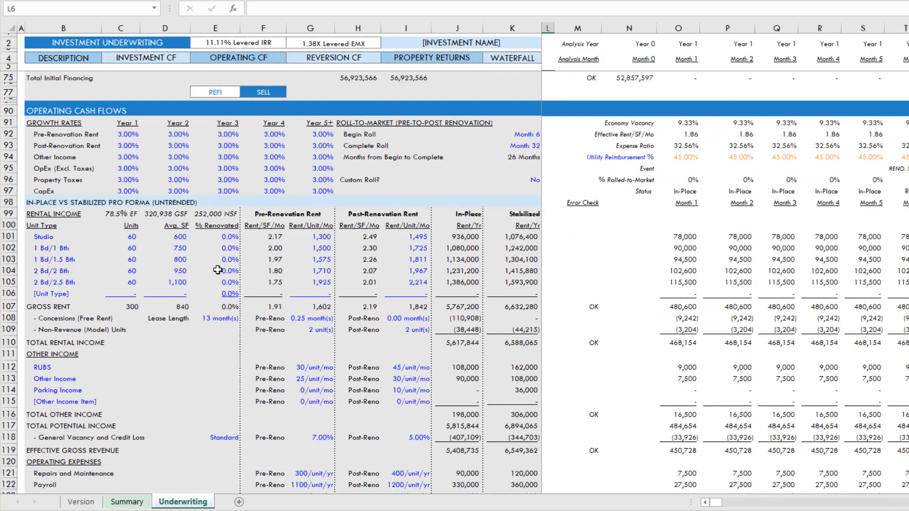
pyautogui.scroll(-3, 226, 266)
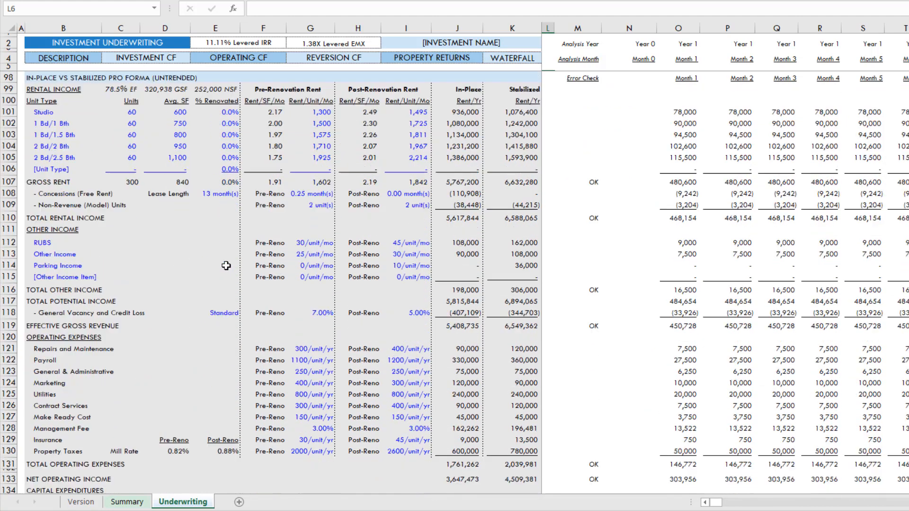
pyautogui.scroll(-12, 226, 265)
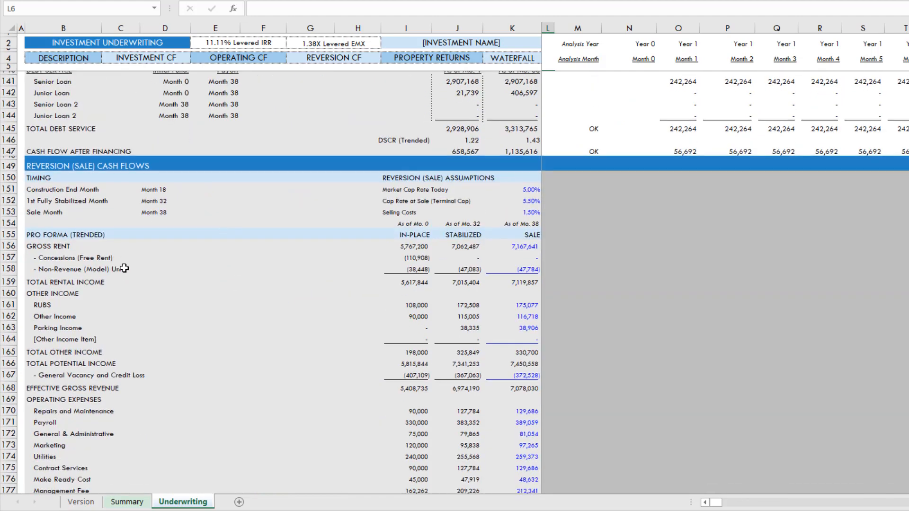
pyautogui.scroll(-3, 124, 269)
pyautogui.scroll(-5, 303, 405)
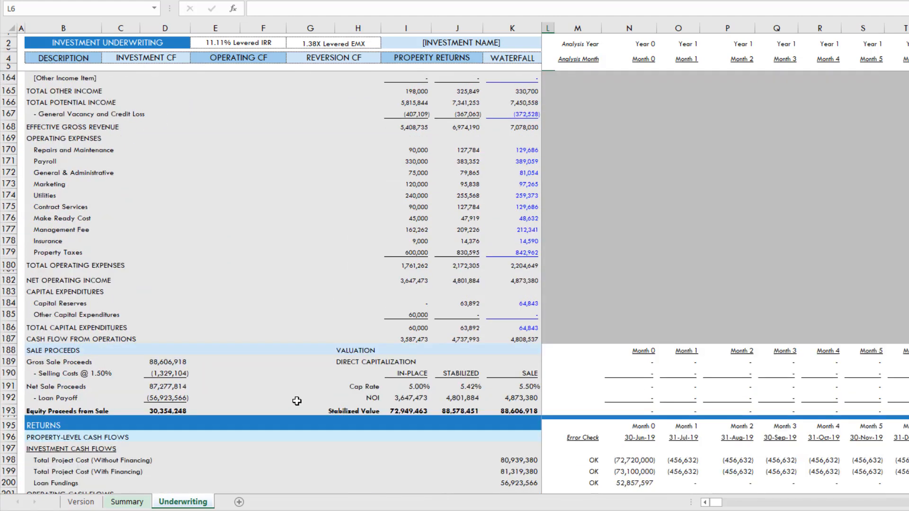
pyautogui.scroll(-9, 226, 288)
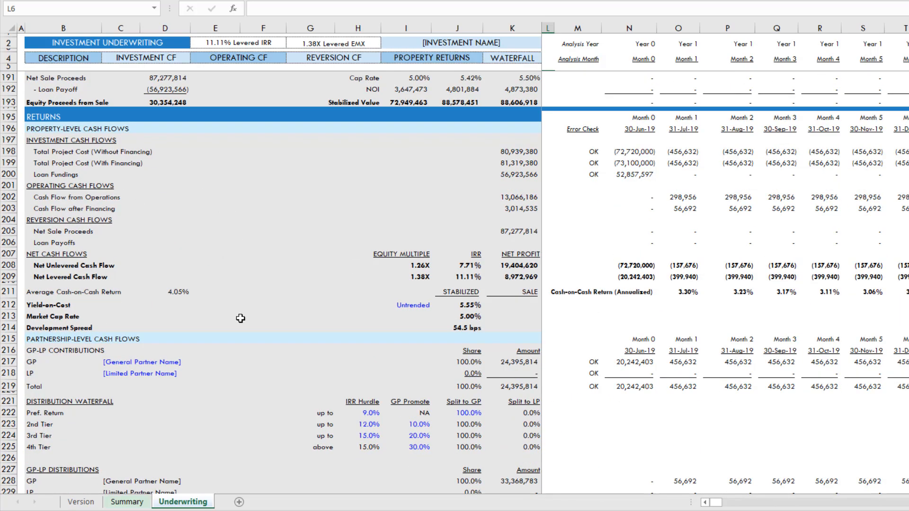
pyautogui.scroll(10, 242, 338)
pyautogui.scroll(-9, 268, 245)
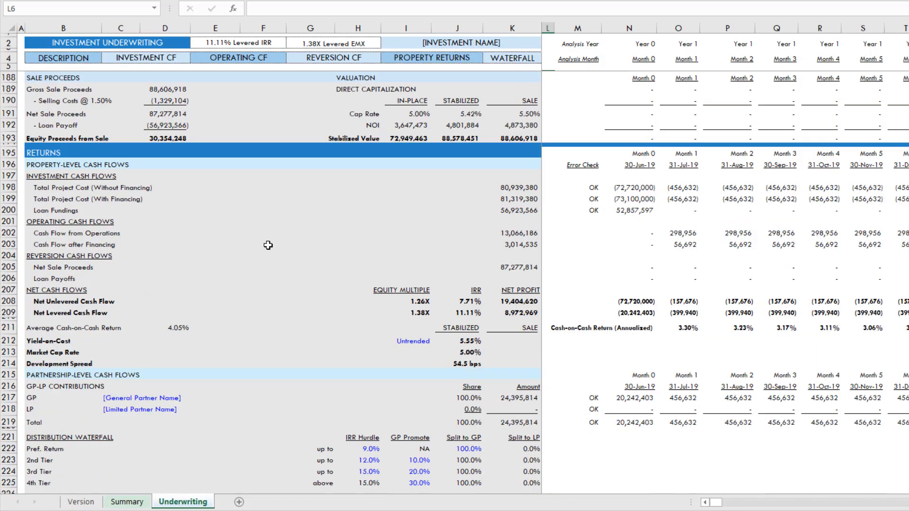
pyautogui.scroll(9, 294, 275)
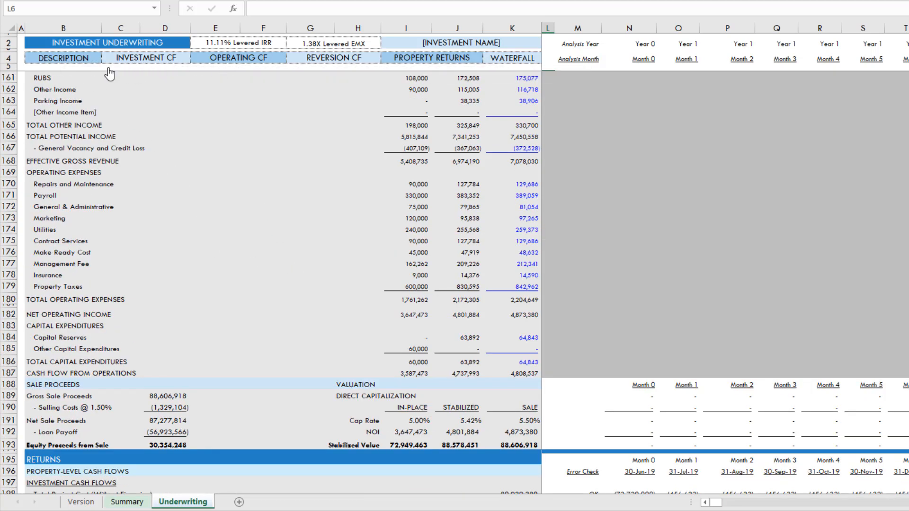
# Go through the Underwriting sheet's section links from Description to Waterfall and return to the investment description.
pyautogui.click(67, 66)
pyautogui.click(138, 67)
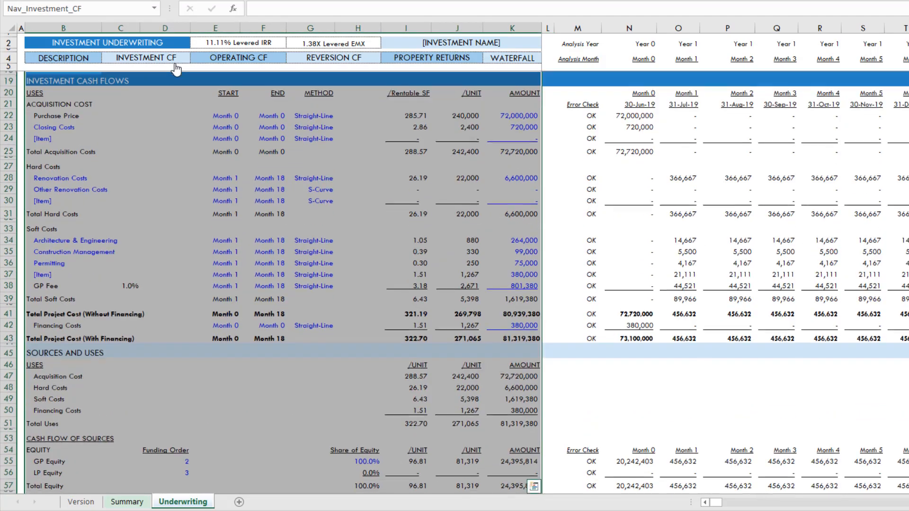
pyautogui.click(230, 64)
pyautogui.click(326, 67)
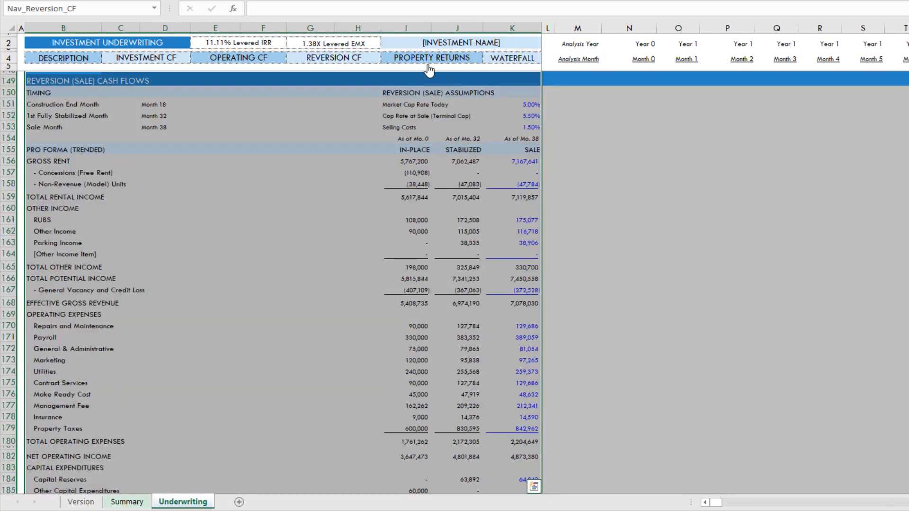
pyautogui.click(429, 64)
pyautogui.click(508, 62)
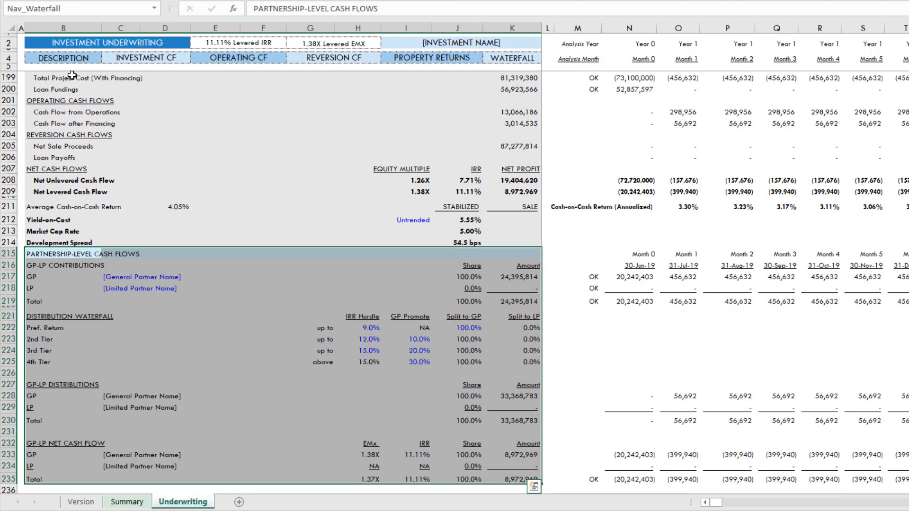
pyautogui.click(67, 61)
# Set the investment name to "Charles in Charge Apartments" and enter the property's street address.
pyautogui.click(273, 93)
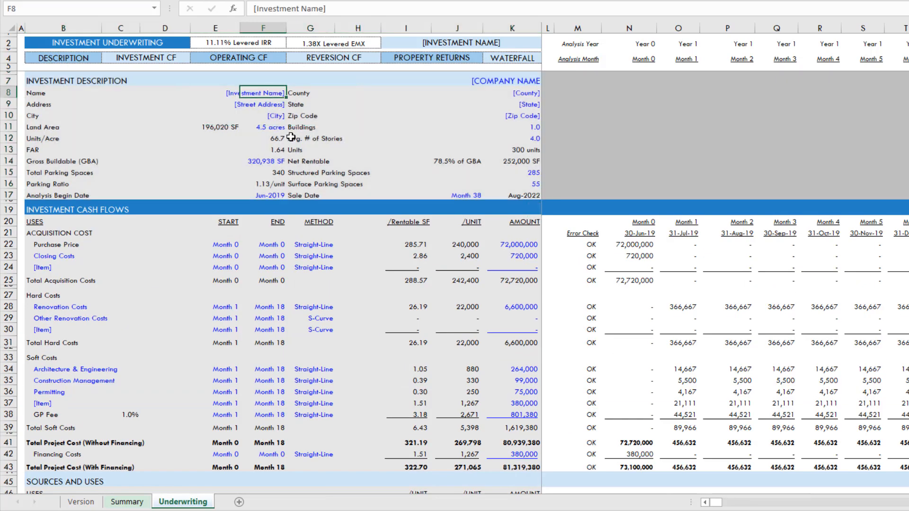
pyautogui.click(876, 510)
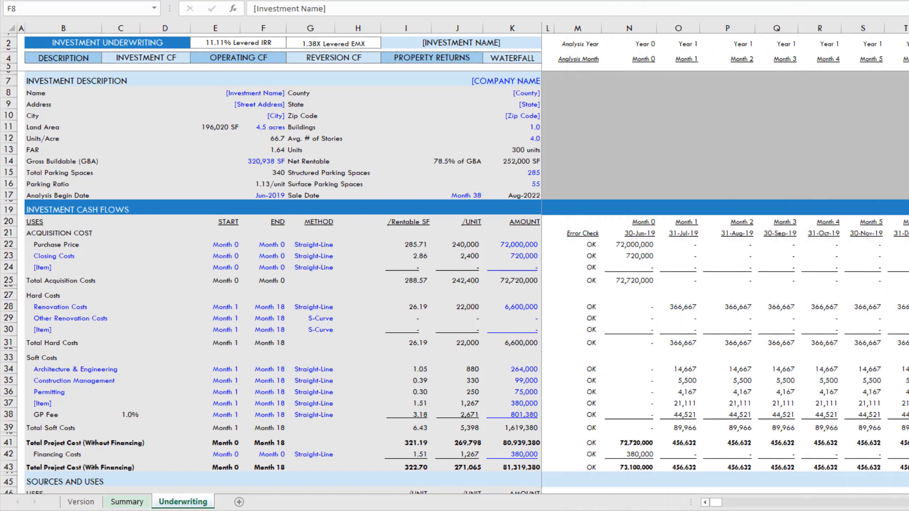
pyautogui.click(261, 93)
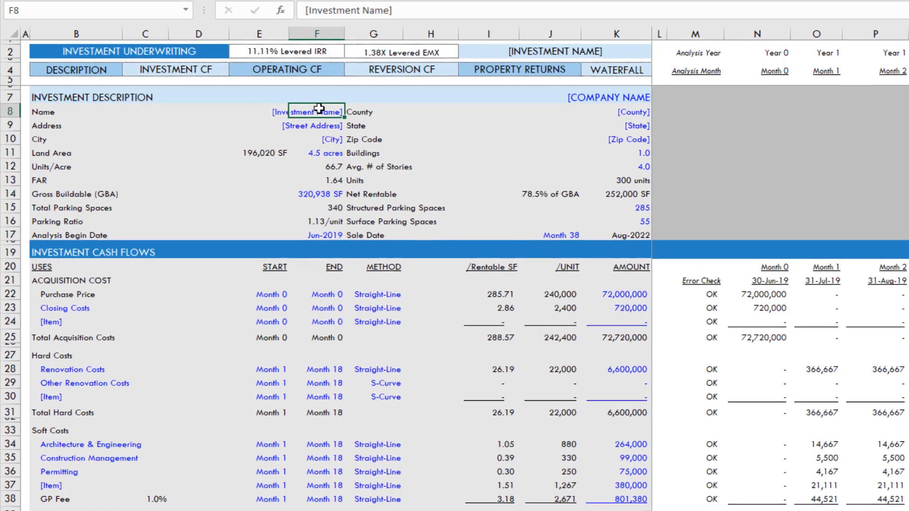
pyautogui.write('Charl')
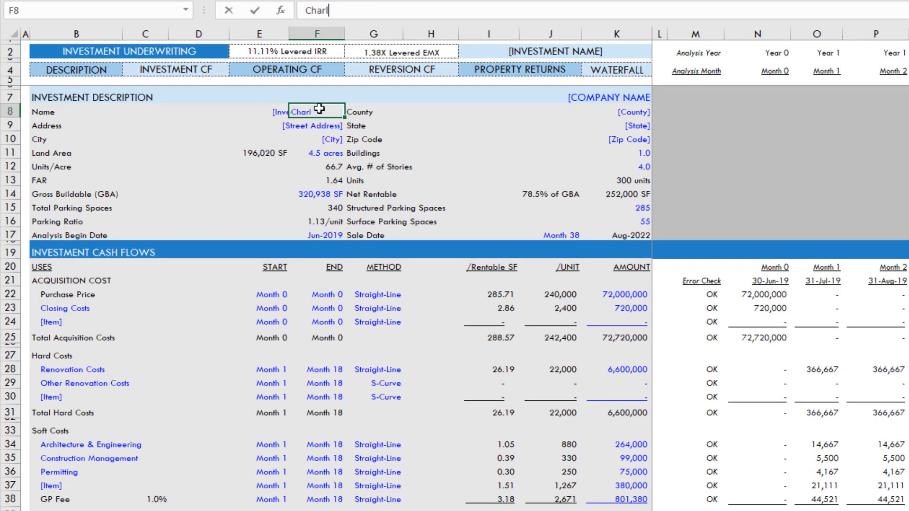
pyautogui.write('es in Charge Apartments')
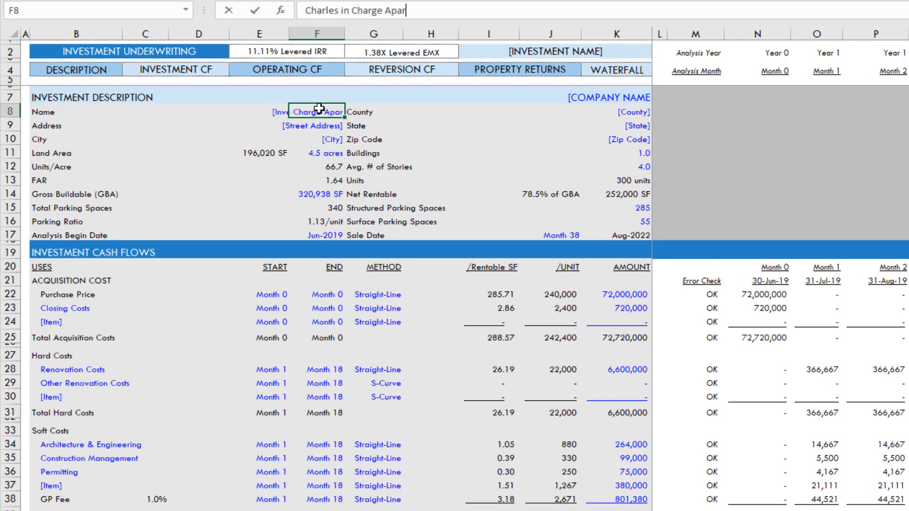
pyautogui.press('Return')
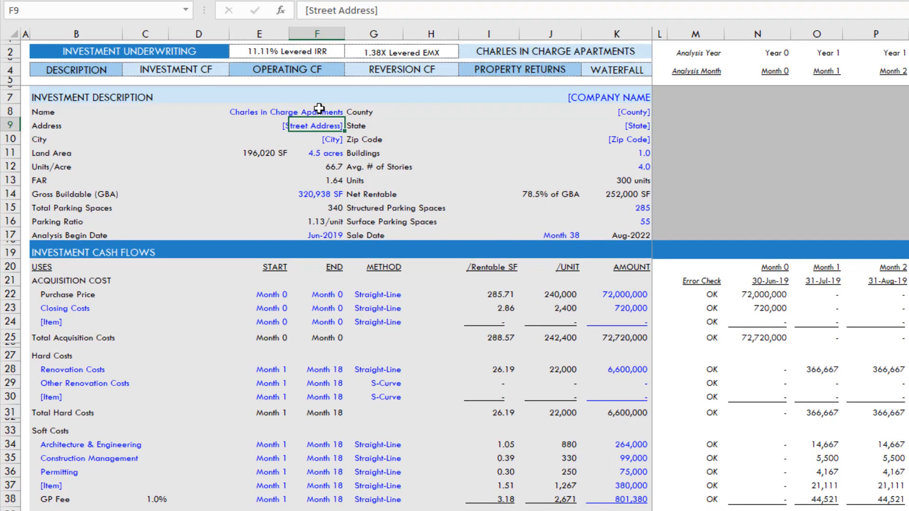
pyautogui.write('555 Main St')
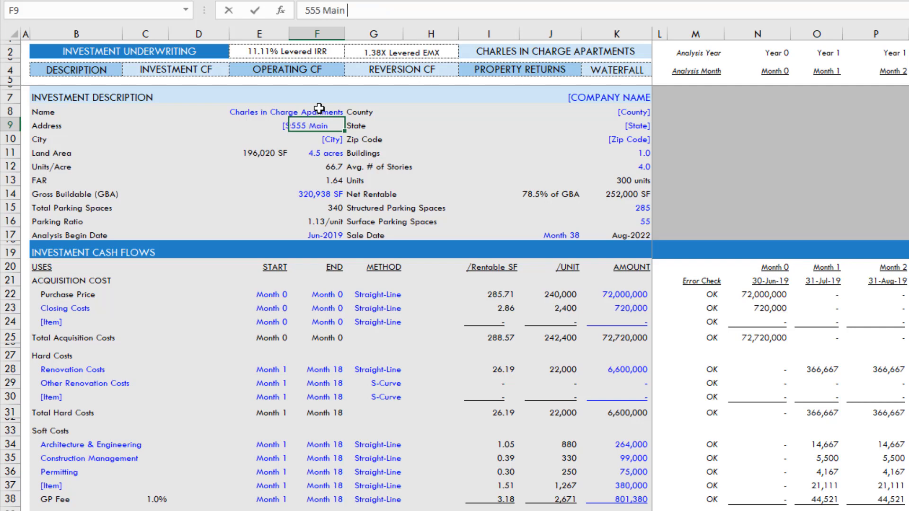
pyautogui.press('Up')
# Set the State in the investment description to "Any State".
pyautogui.press('Right')
pyautogui.press('Right')
pyautogui.press('Right')
pyautogui.press('Right')
pyautogui.press('Right')
pyautogui.press('Down')
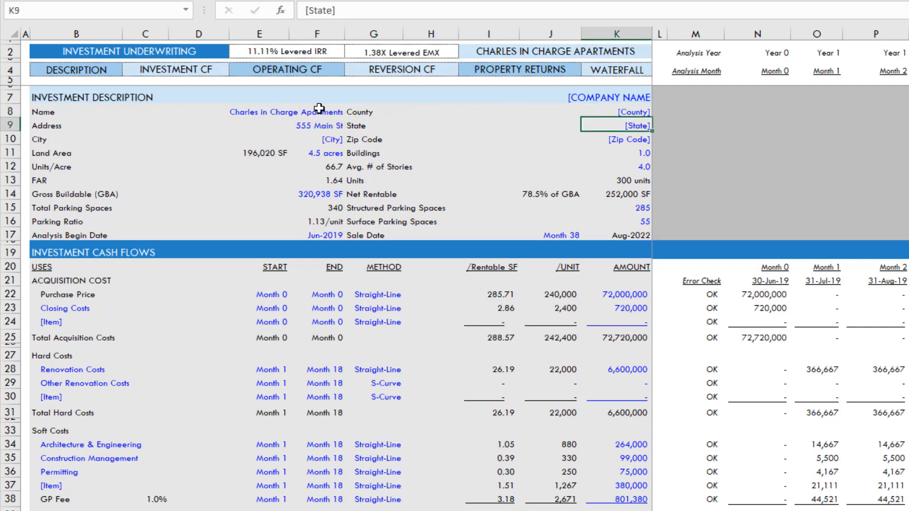
pyautogui.write('Anytown')
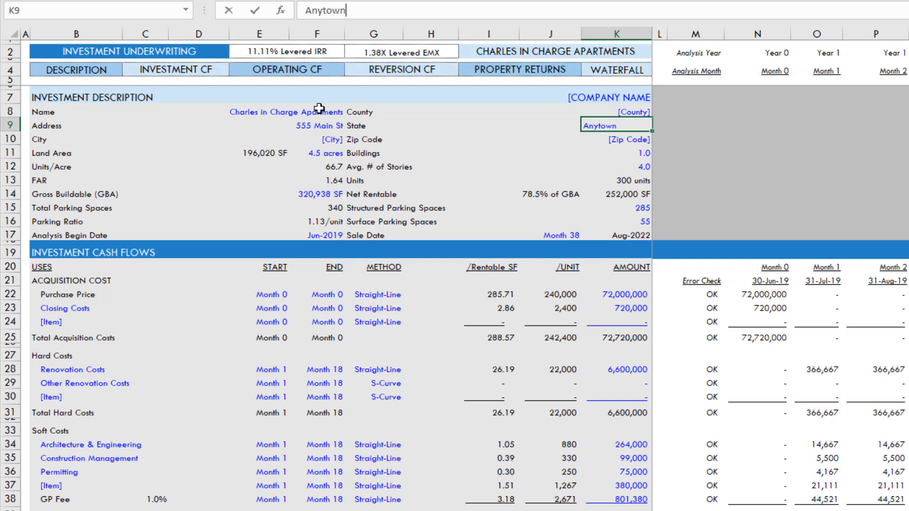
pyautogui.write(' St')
pyautogui.press('BackSpace')
pyautogui.press('BackSpace')
pyautogui.press('BackSpace')
pyautogui.press('BackSpace')
pyautogui.press('BackSpace')
pyautogui.press('BackSpace')
pyautogui.press('BackSpace')
pyautogui.write('State')
# Set the County in the investment description to "Any County".
pyautogui.press('Up')
pyautogui.write('Any ')
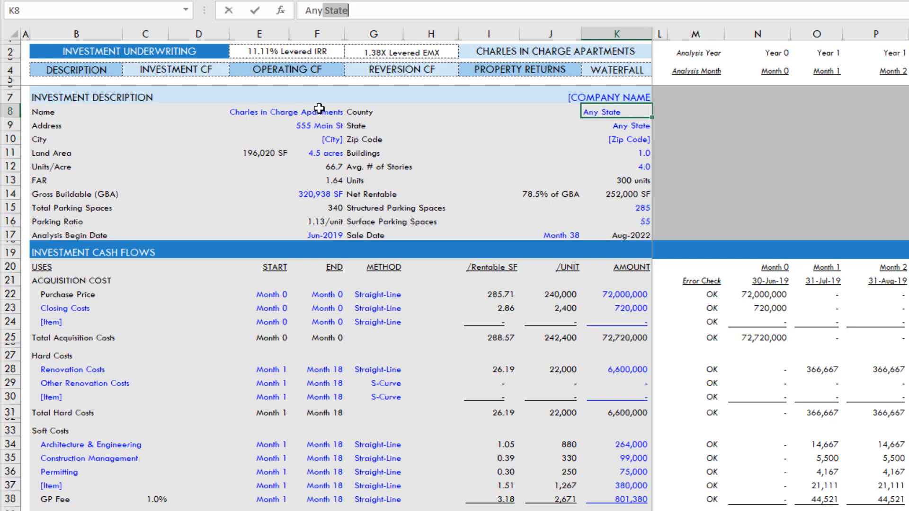
pyautogui.write('County')
pyautogui.press('Down')
# Enter the property's zip code in the investment description.
pyautogui.press('Down')
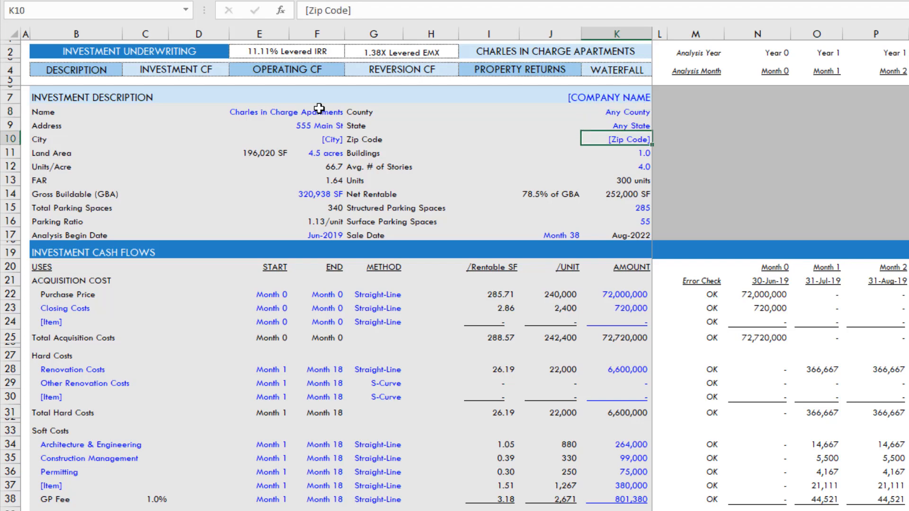
pyautogui.write('00000')
pyautogui.press('Left')
# Set the City to "Anycity" and the land area to 19.5 acres.
pyautogui.press('Left')
pyautogui.press('Left')
pyautogui.press('Left')
pyautogui.press('Left')
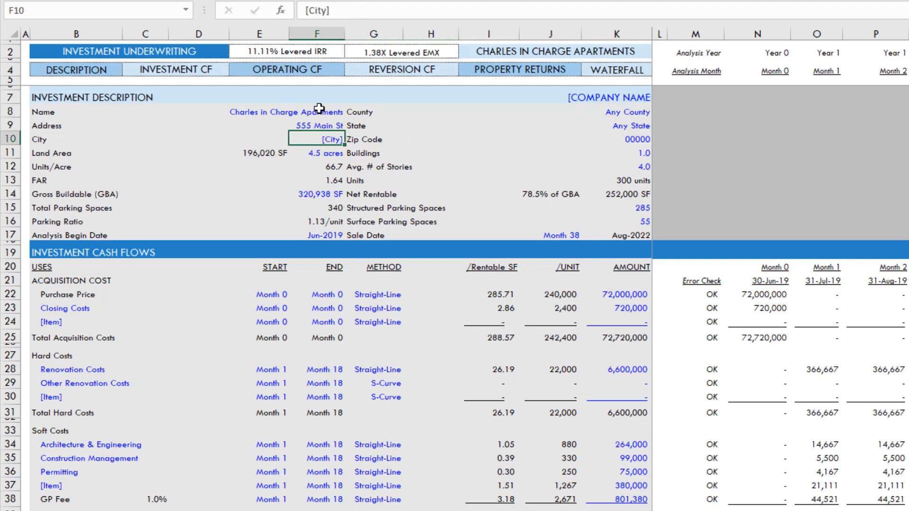
pyautogui.write('Anycity')
pyautogui.press('Return')
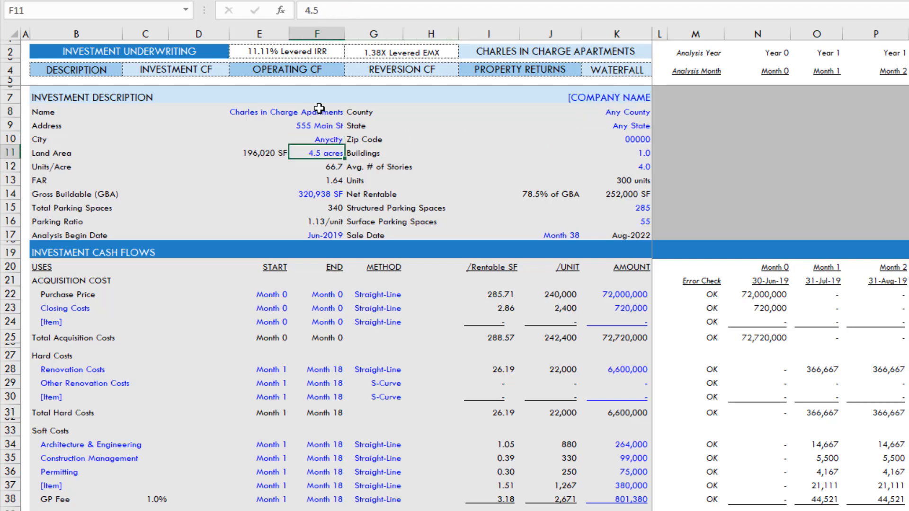
pyautogui.write('19.5')
pyautogui.press('Right')
# Set the number of buildings to 17 and the average number of stories to 3.
pyautogui.press('Right')
pyautogui.press('Right')
pyautogui.press('Right')
pyautogui.press('Right')
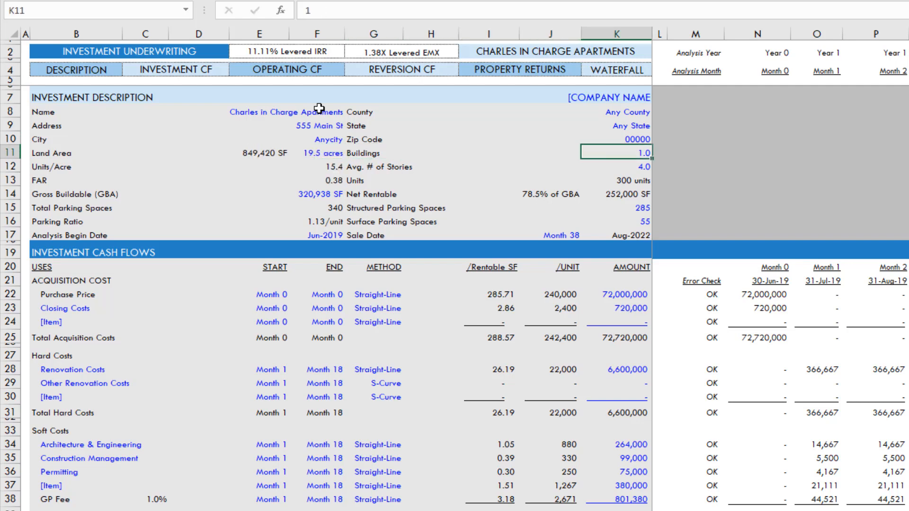
pyautogui.write('17')
pyautogui.press('Return')
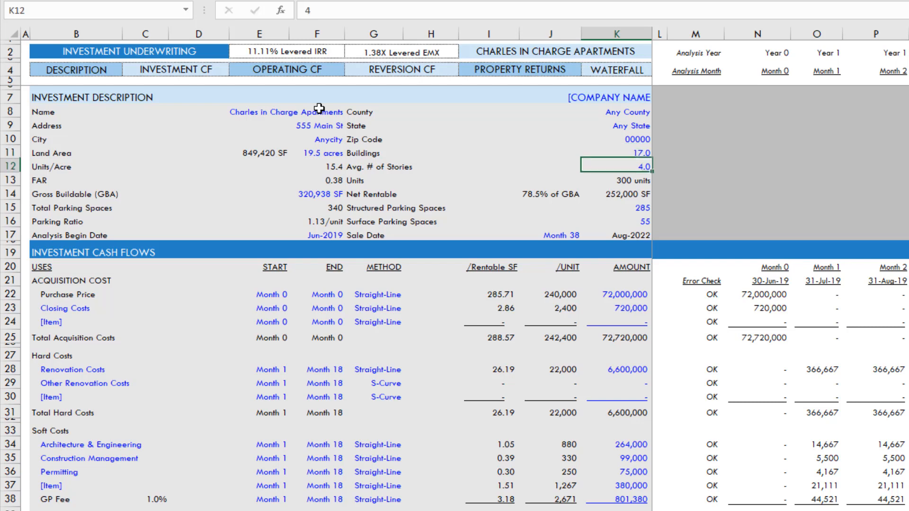
pyautogui.write('3')
pyautogui.press('Return')
# Set the structured parking spaces to 0 and the surface parking spaces to 412.
pyautogui.press('Down')
pyautogui.press('Down')
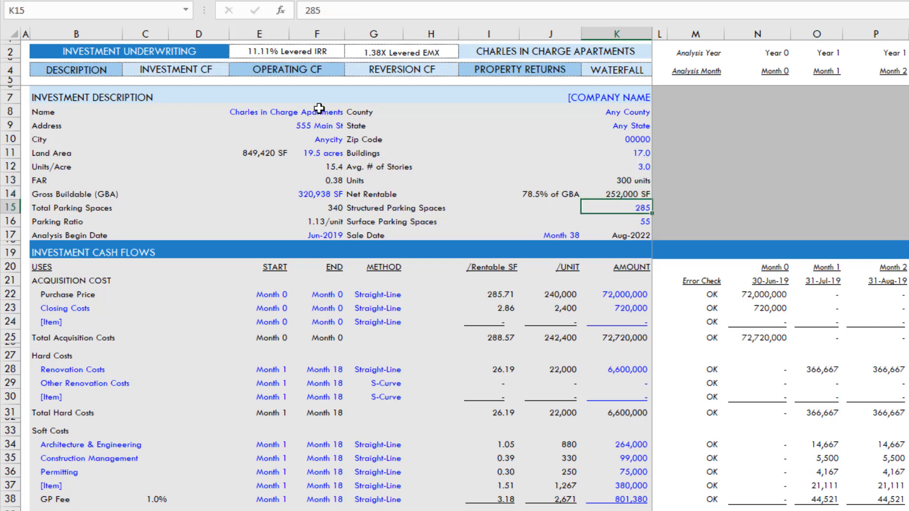
pyautogui.write('0')
pyautogui.press('Return')
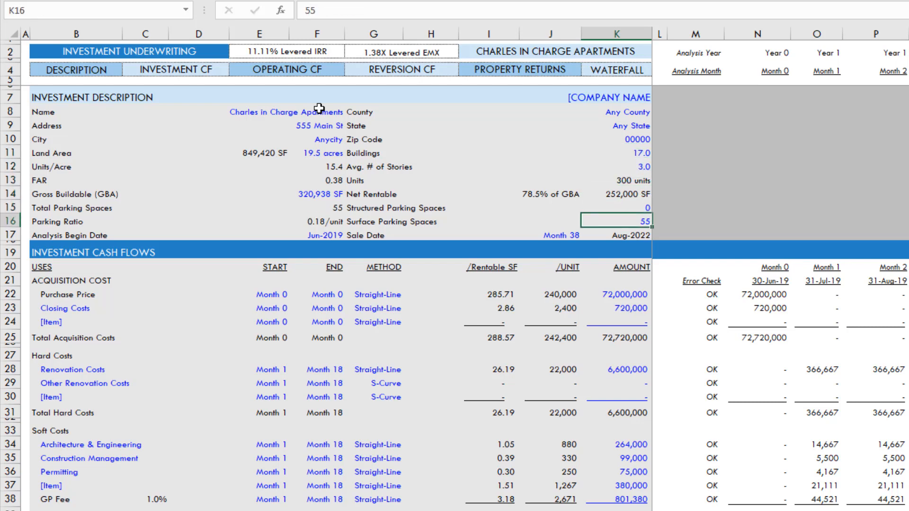
pyautogui.write('412')
pyautogui.press('Left')
# Set the Analysis Begin Date in the investment description to 1/2020.
pyautogui.press('Left')
pyautogui.press('Left')
pyautogui.press('Left')
pyautogui.press('Left')
pyautogui.press('Down')
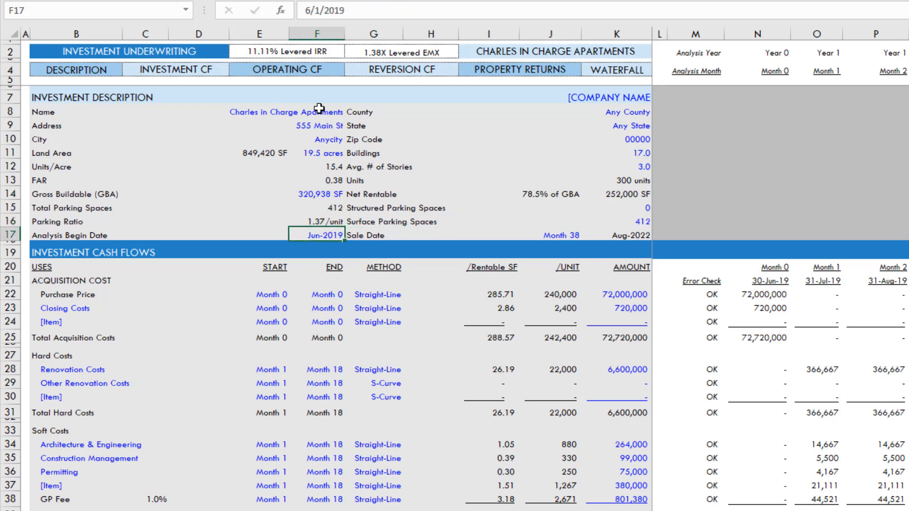
pyautogui.write('1/2020')
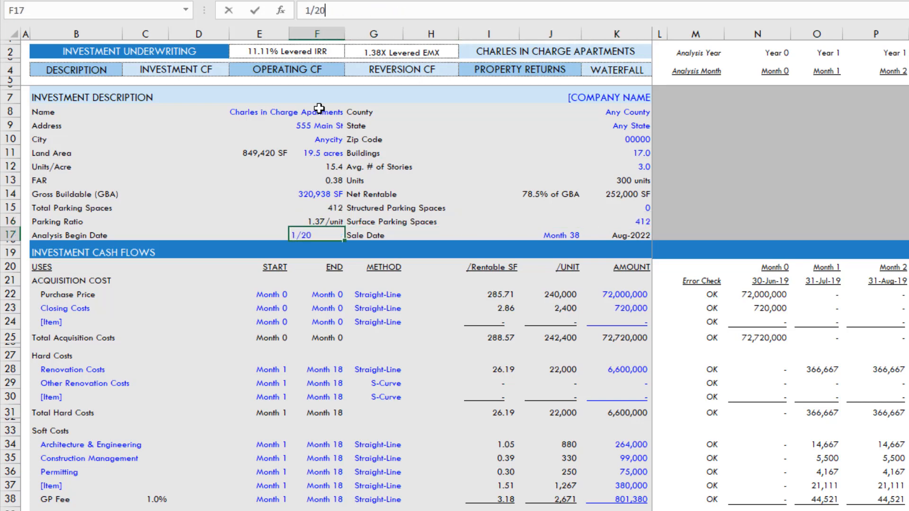
pyautogui.press('Return')
# Set the Sale Date month to a formula adding 12 months to the Complete Roll month, =K93+12.
pyautogui.press('Up')
pyautogui.press('Right')
pyautogui.press('Right')
pyautogui.press('Right')
pyautogui.press('Right')
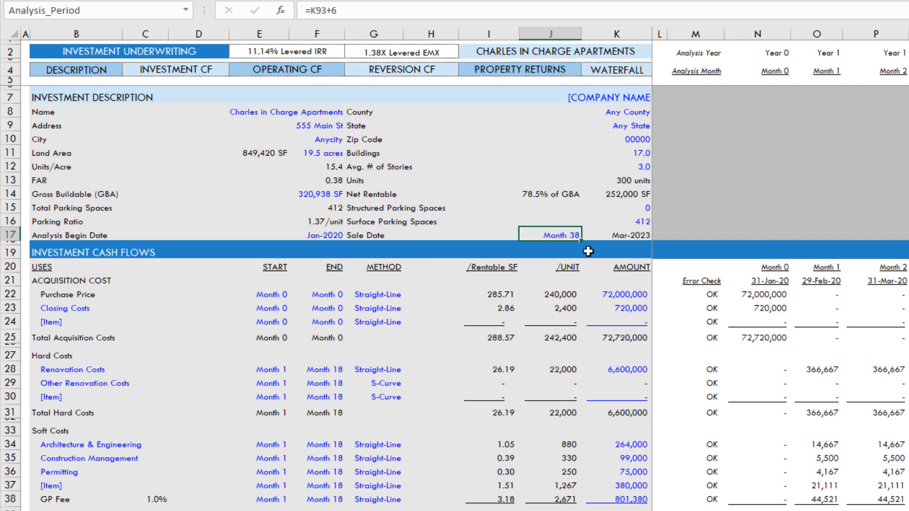
pyautogui.write('=')
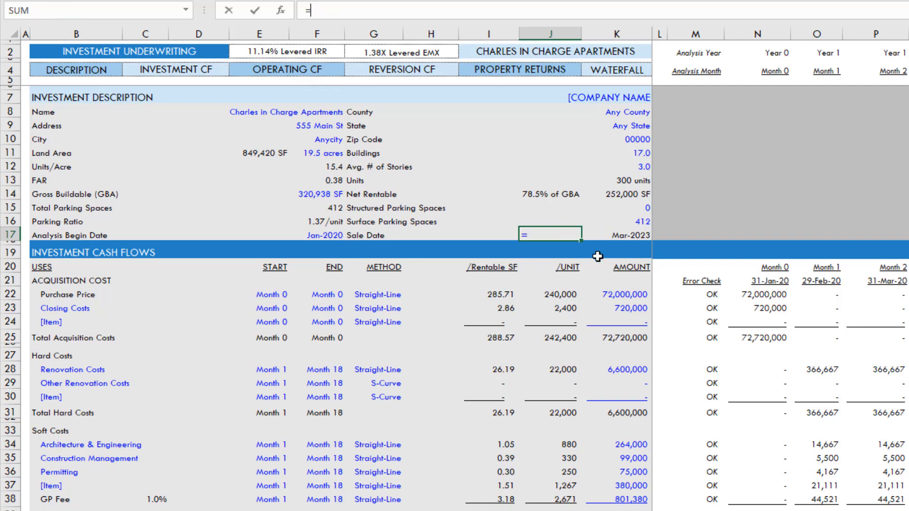
pyautogui.scroll(-12, 625, 317)
pyautogui.scroll(-7, 611, 301)
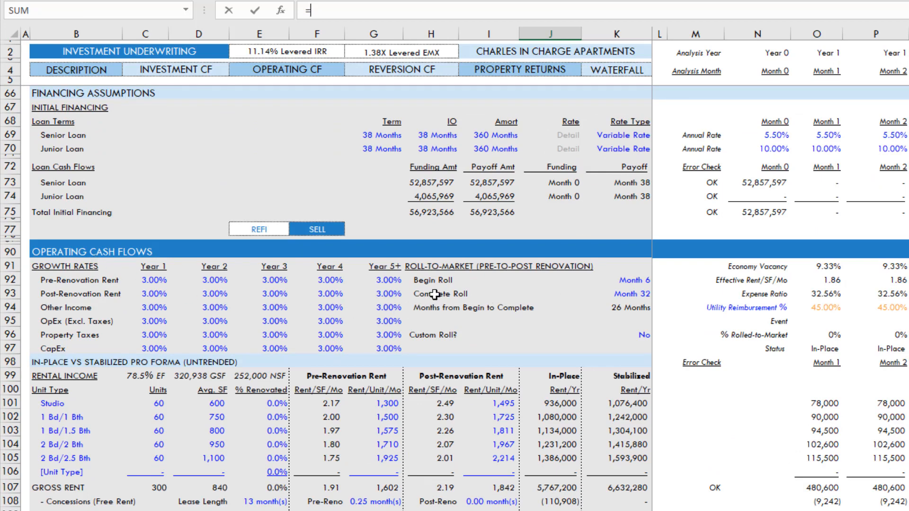
pyautogui.click(632, 293)
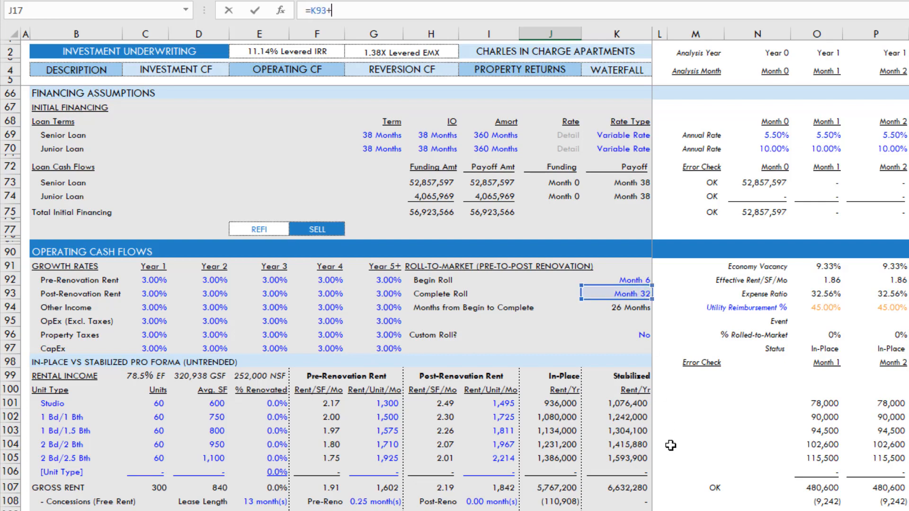
pyautogui.write('+12')
pyautogui.press('Return')
pyautogui.scroll(3, 429, 262)
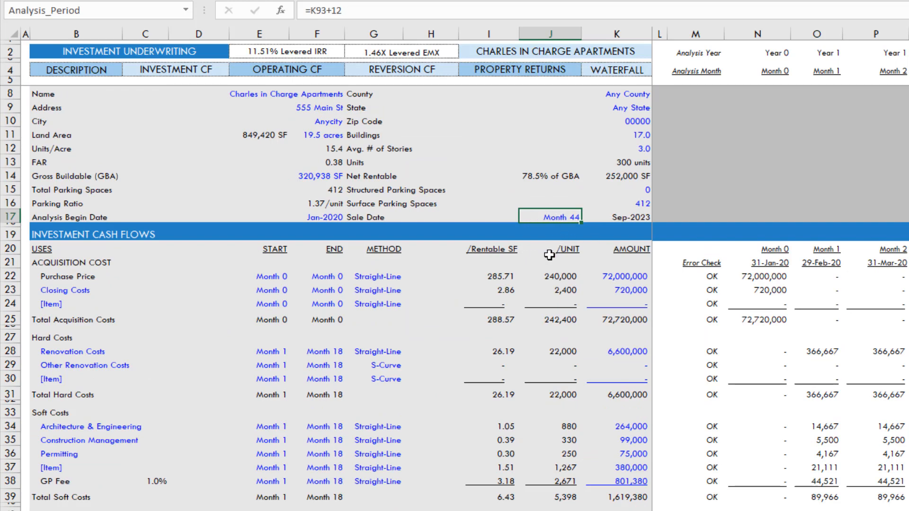
# Examine the Uses categories in the investment cash flows: acquisition cost items, hard costs, soft costs and financing costs.
pyautogui.scroll(-3, 545, 258)
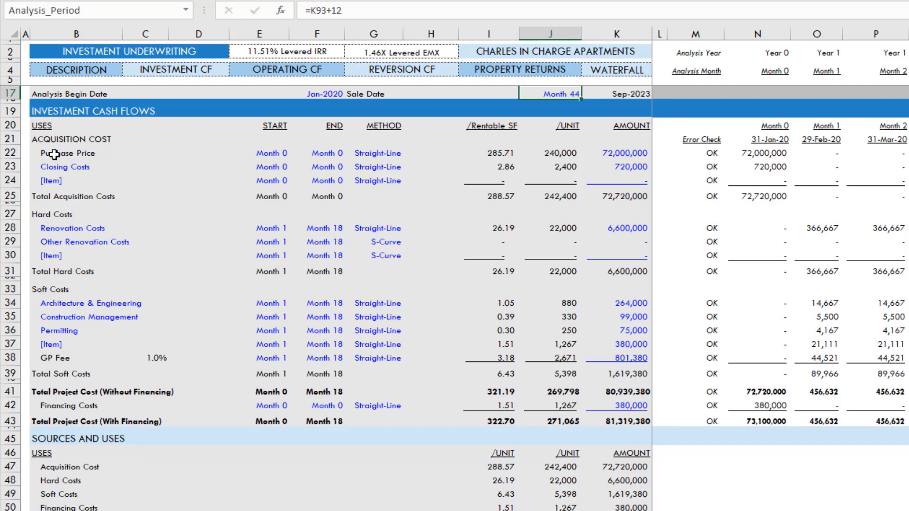
pyautogui.click(57, 141)
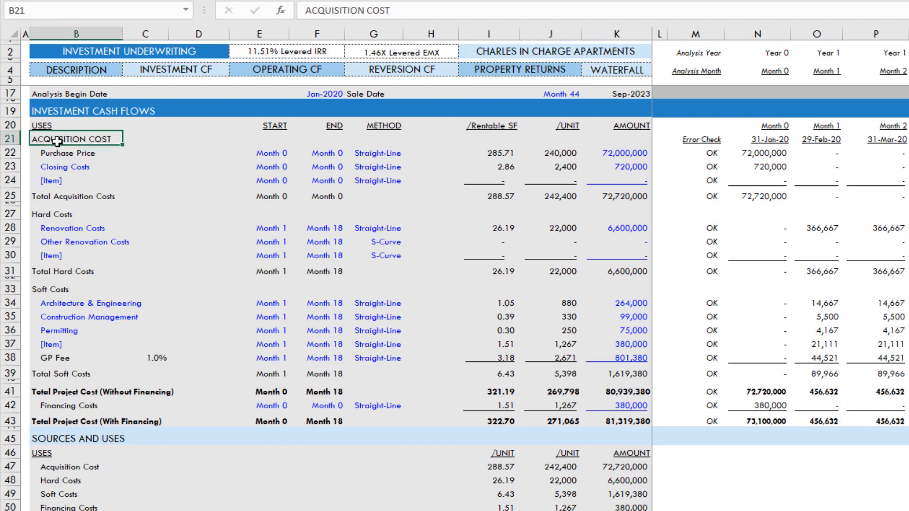
pyautogui.click(62, 153)
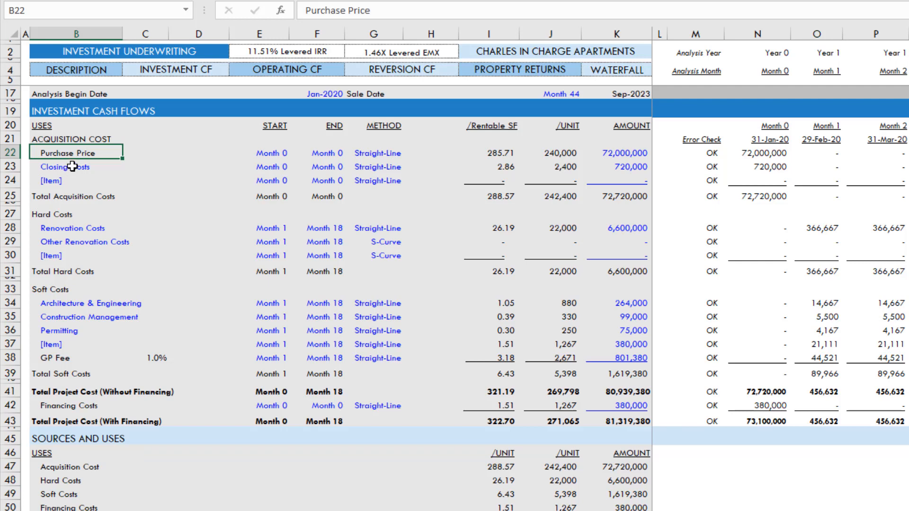
pyautogui.click(73, 167)
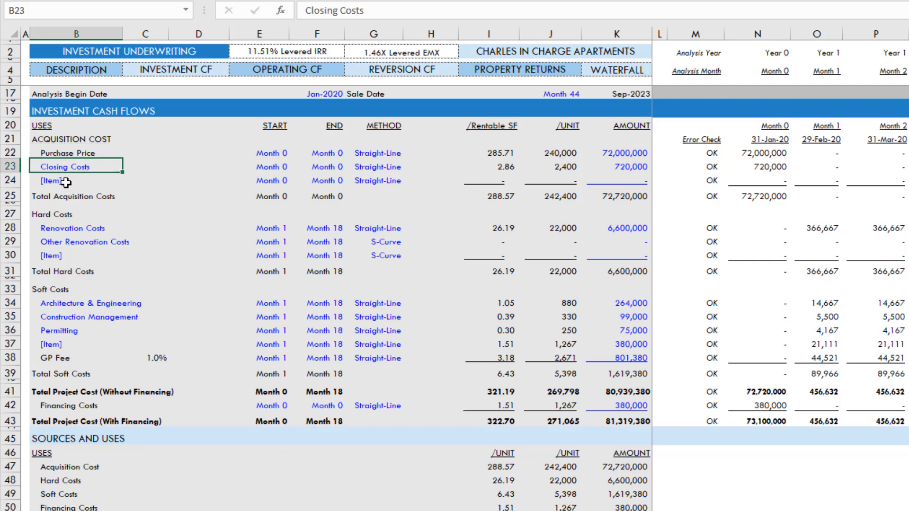
pyautogui.click(66, 182)
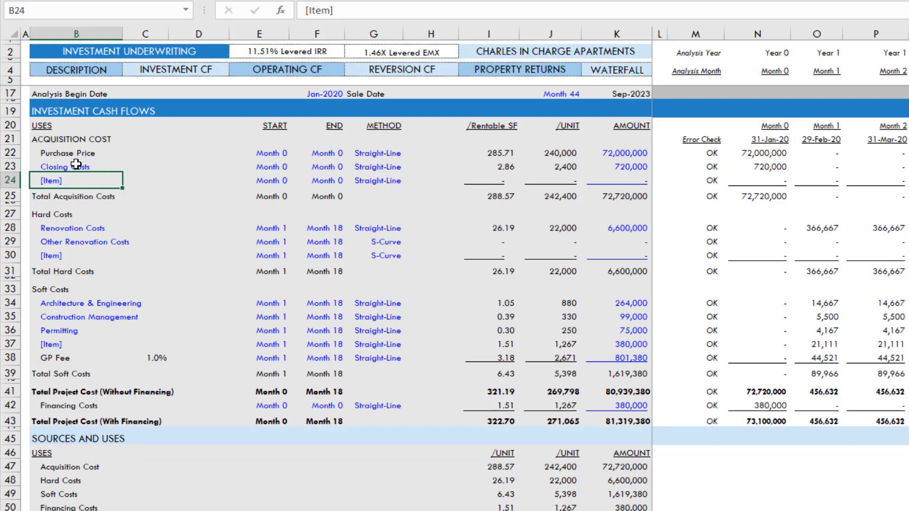
pyautogui.click(66, 213)
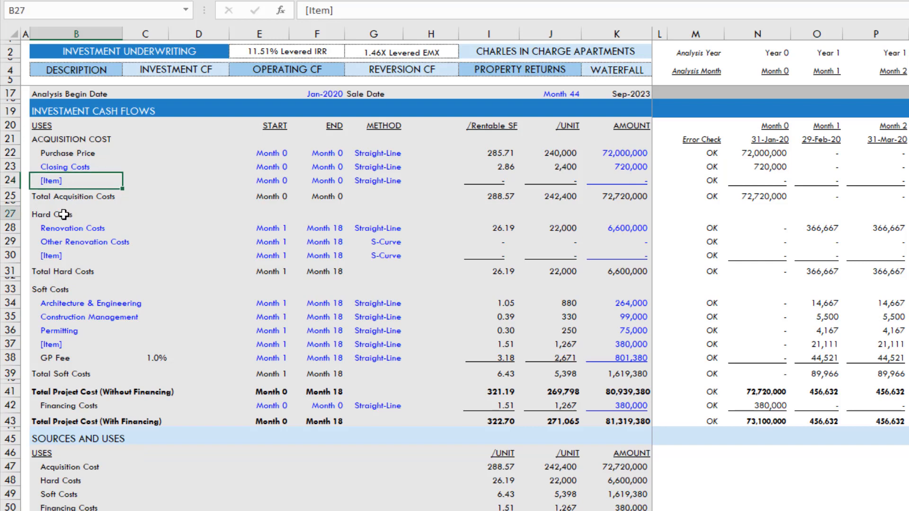
pyautogui.click(54, 289)
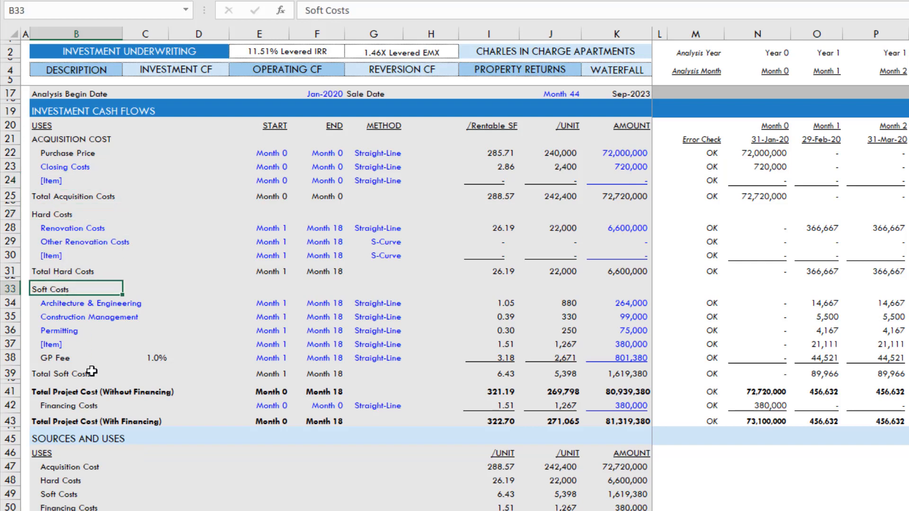
pyautogui.click(78, 406)
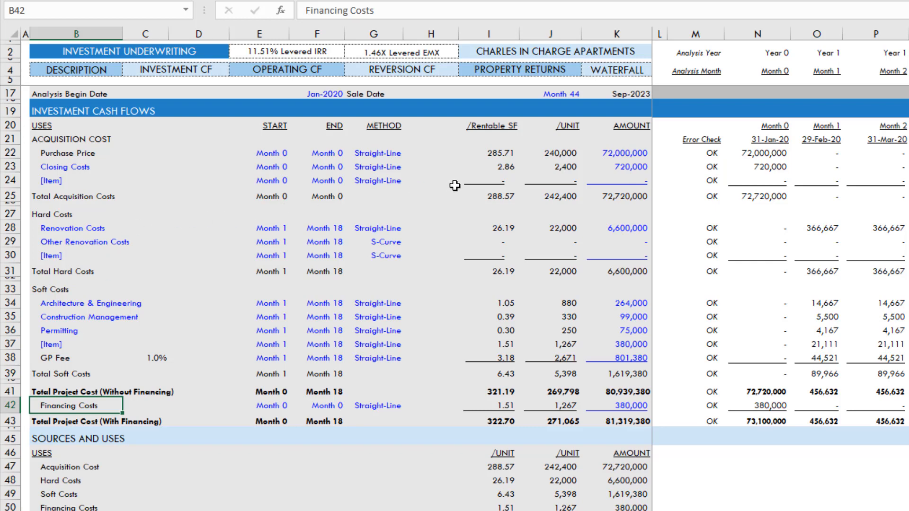
# Set the Purchase Price amount to 36,000,000.
pyautogui.click(630, 155)
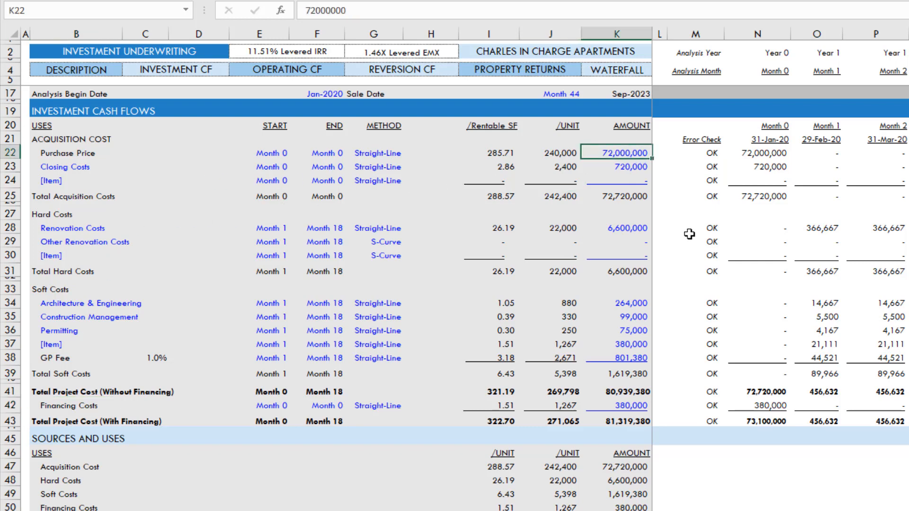
pyautogui.write('36')
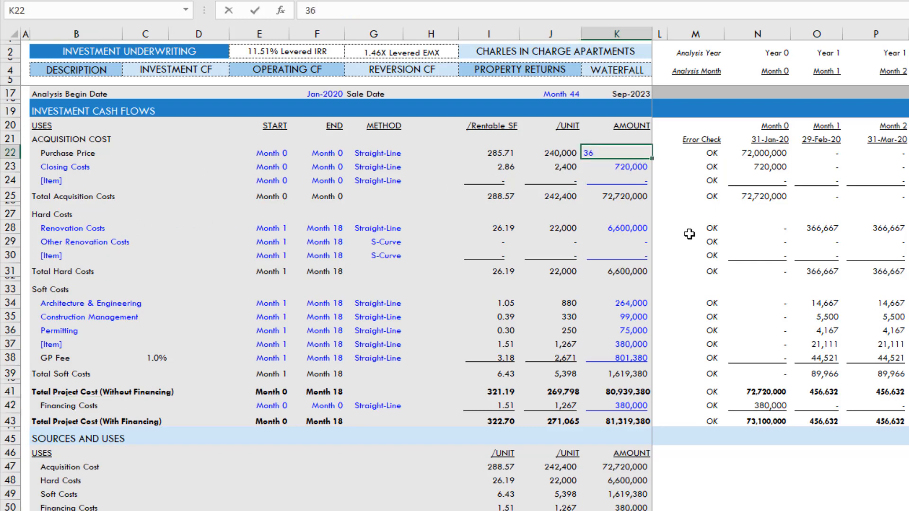
pyautogui.write(',000,000')
pyautogui.press('Return')
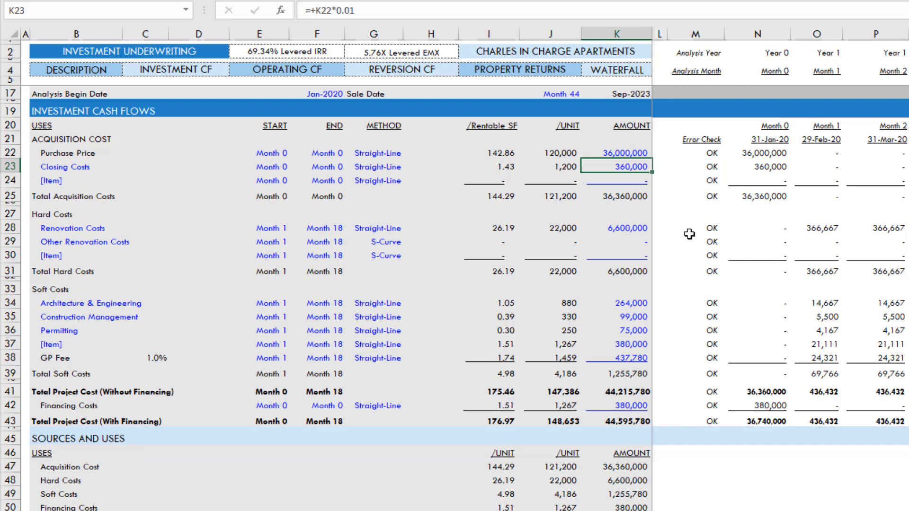
# Calculate the Closing Costs amount as 0.5% of the purchase price with the formula =K22*.005.
pyautogui.write('=')
pyautogui.press('Up')
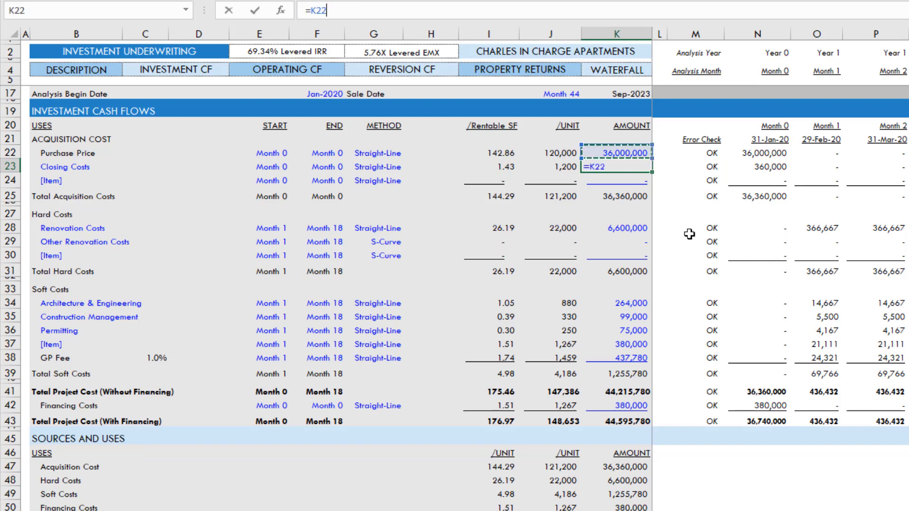
pyautogui.write('*.005')
pyautogui.hotkey('ctrl', 'Return')
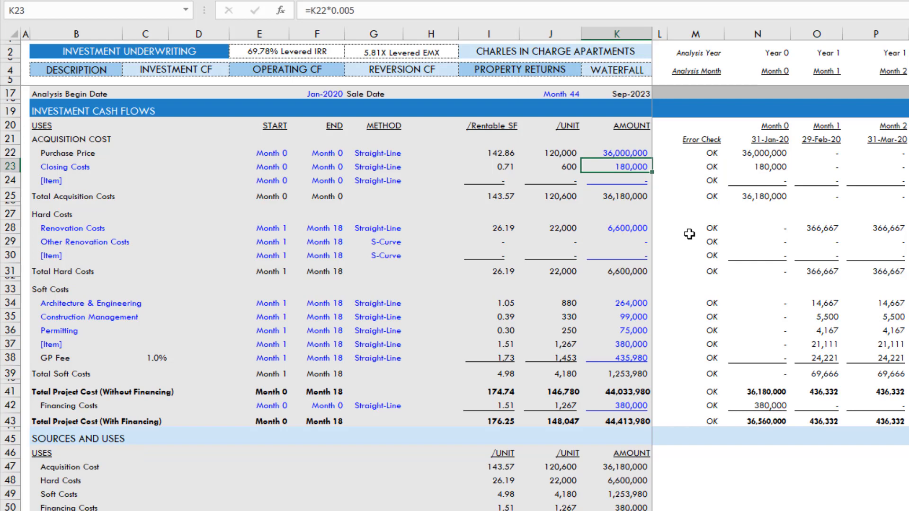
# Examine the start and end months of the Purchase Price and Closing Costs rows.
pyautogui.press('Left')
pyautogui.press('Left')
pyautogui.press('Left')
pyautogui.press('Left')
pyautogui.press('Left')
pyautogui.press('Left')
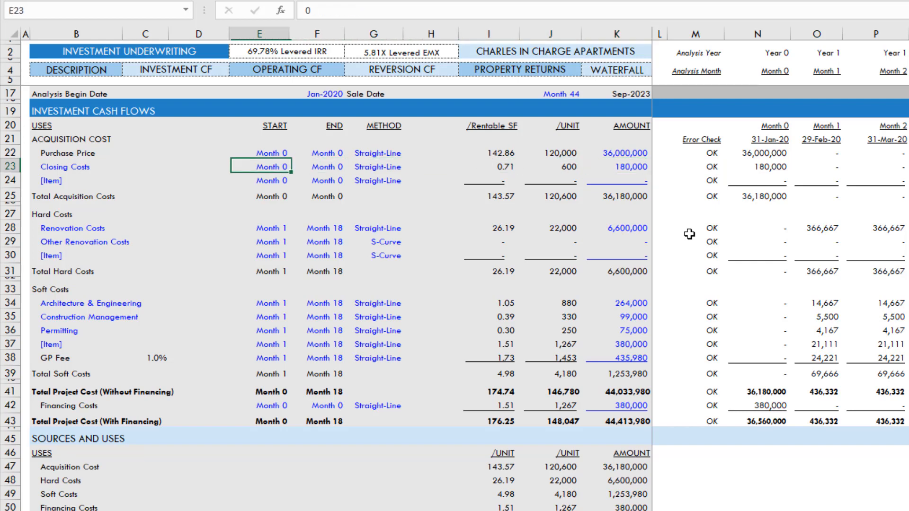
pyautogui.press('Up')
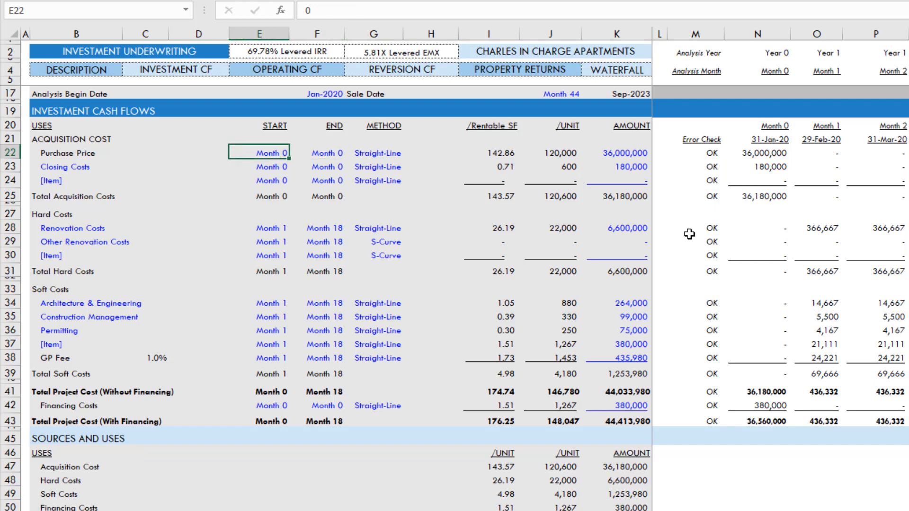
pyautogui.hotkey('shift', 'Down')
pyautogui.press('Right')
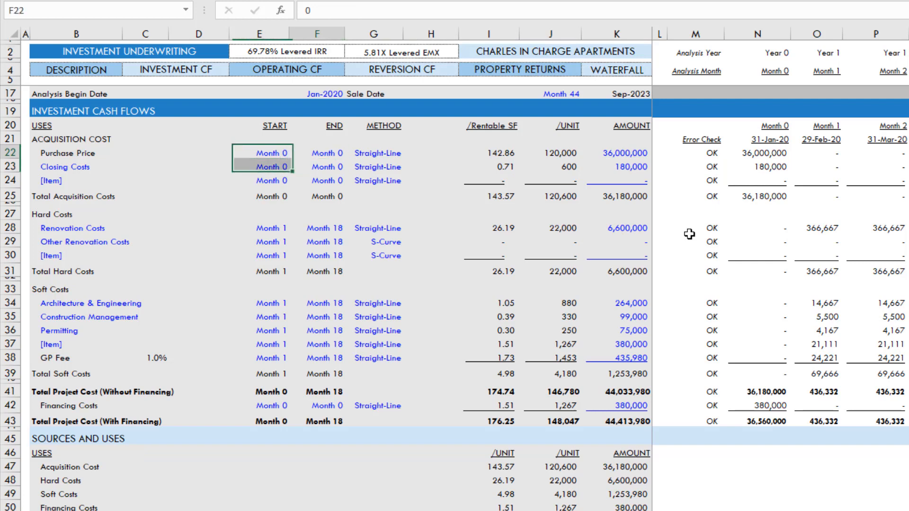
pyautogui.hotkey('shift', 'Down')
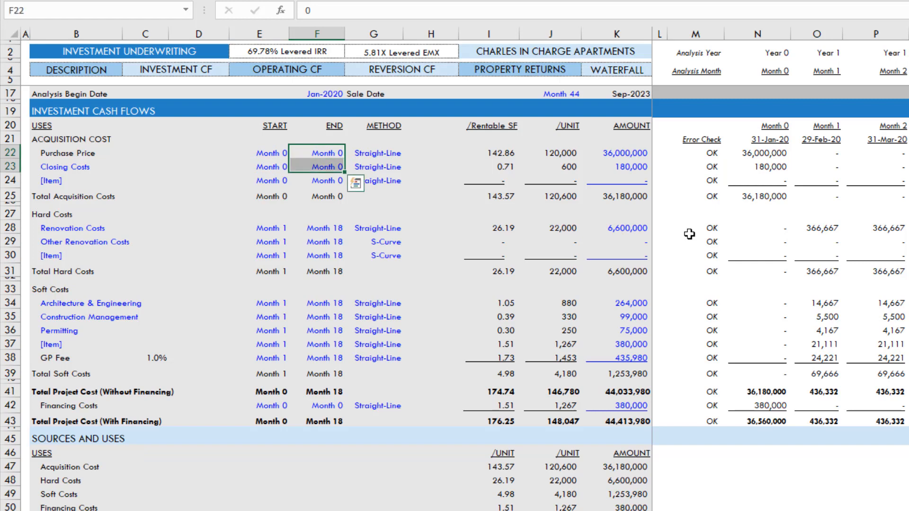
pyautogui.press('Right')
pyautogui.press('Left')
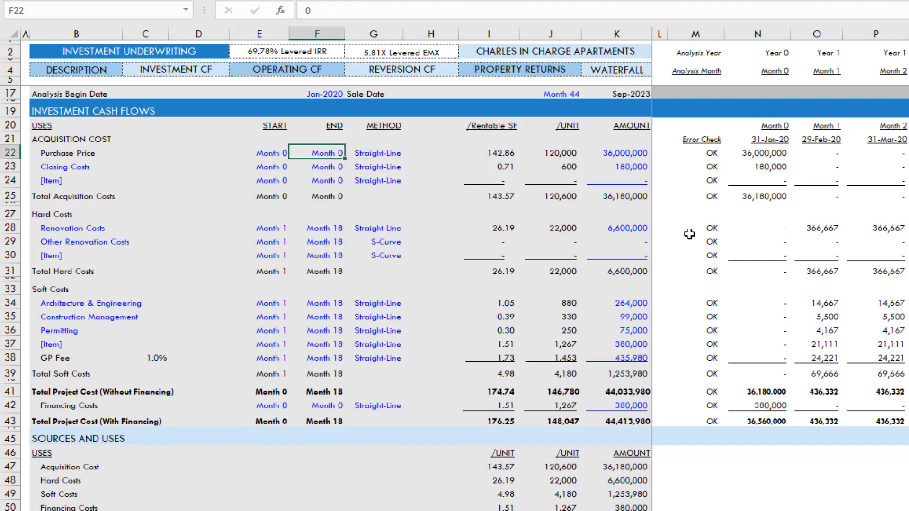
pyautogui.press('Left')
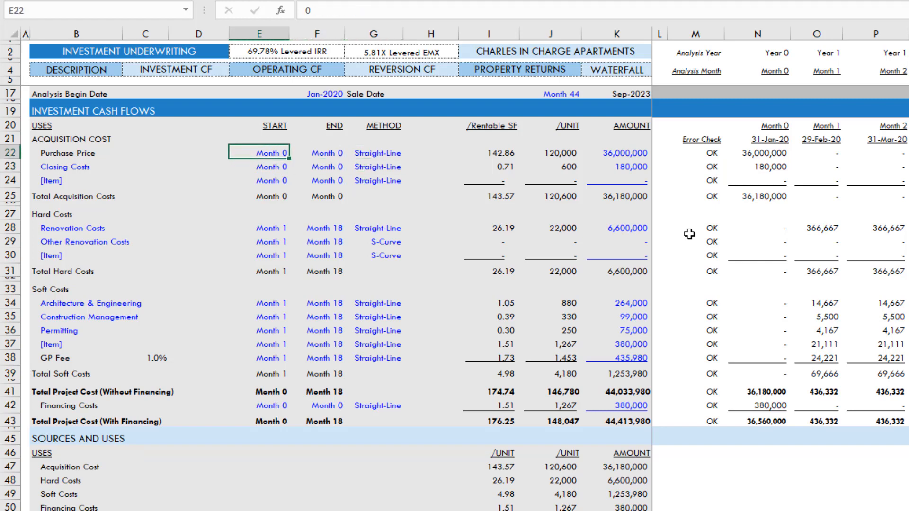
# Check the available Method options for the Purchase Price without changing the selection.
pyautogui.press('Right')
pyautogui.press('Right')
pyautogui.hotkey('alt', 'Down')
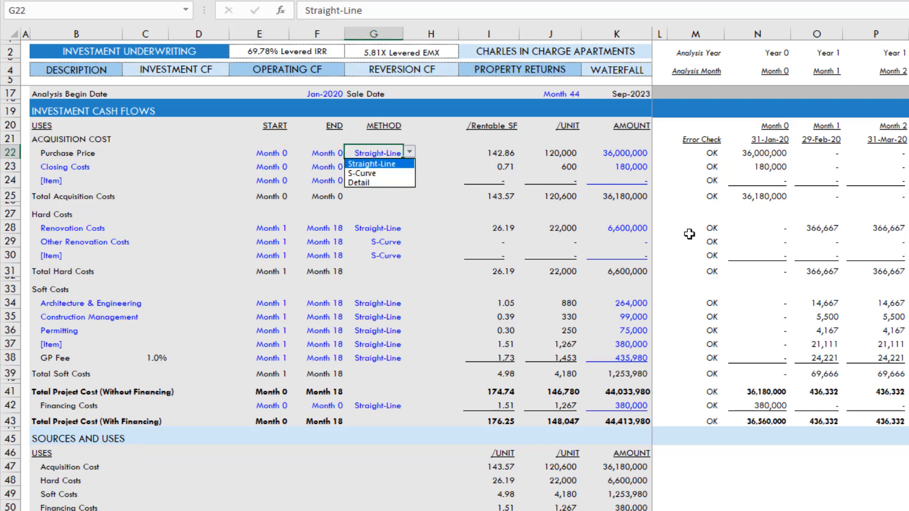
pyautogui.press('Escape')
# Examine the purchase price per unit, the Total Acquisition Costs amount and its Month 0 cash flow.
pyautogui.press('Right')
pyautogui.press('Right')
pyautogui.press('Right')
pyautogui.press('Right')
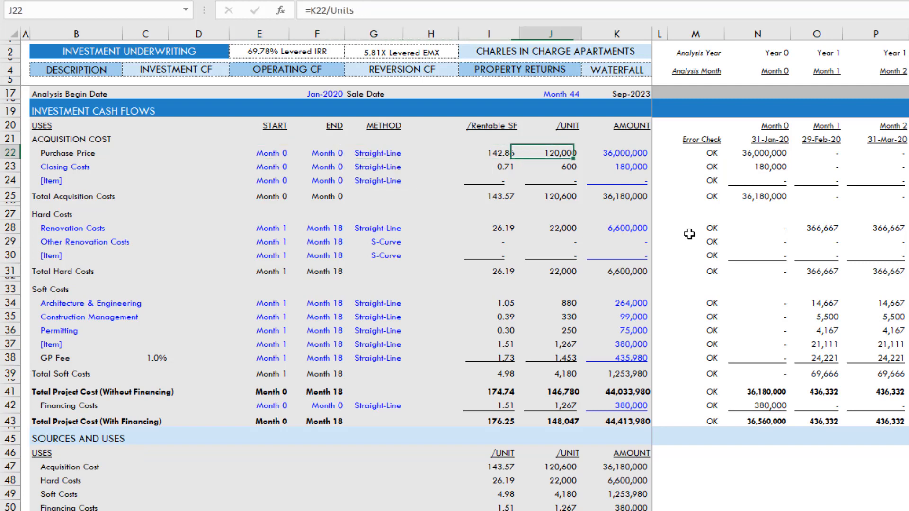
pyautogui.press('Down')
pyautogui.press('Down')
pyautogui.press('Down')
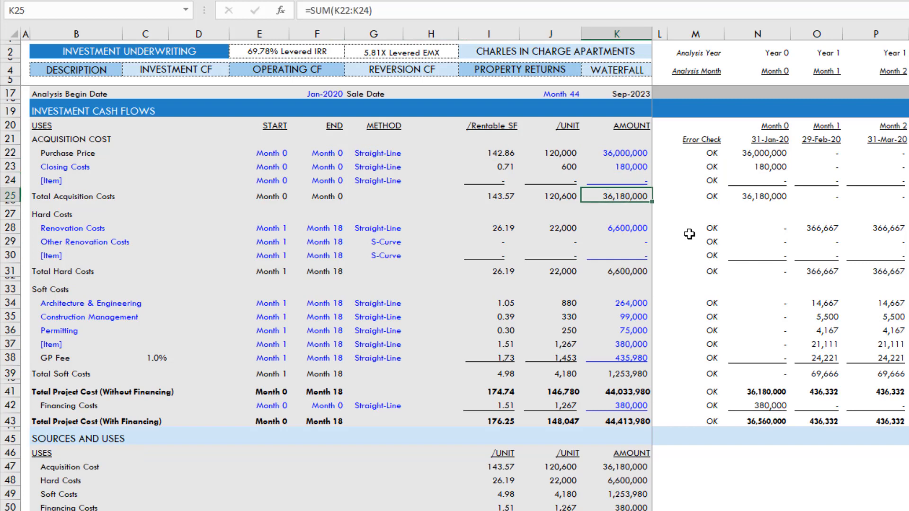
pyautogui.press('Right')
pyautogui.press('Right')
pyautogui.press('Right')
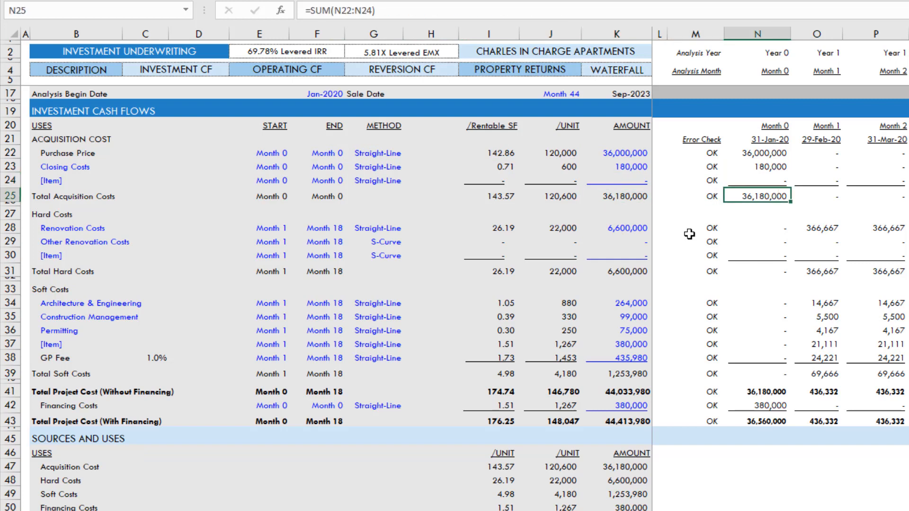
# Examine the Renovation Costs row under Hard Costs, including its start and end months, method and amount formula.
pyautogui.press('Down')
pyautogui.press('Down')
pyautogui.press('Left')
pyautogui.press('Left')
pyautogui.press('Left')
pyautogui.press('Left')
pyautogui.press('Left')
pyautogui.press('Left')
pyautogui.press('Left')
pyautogui.press('Left')
pyautogui.press('Left')
pyautogui.press('Left')
pyautogui.press('Left')
pyautogui.press('Left')
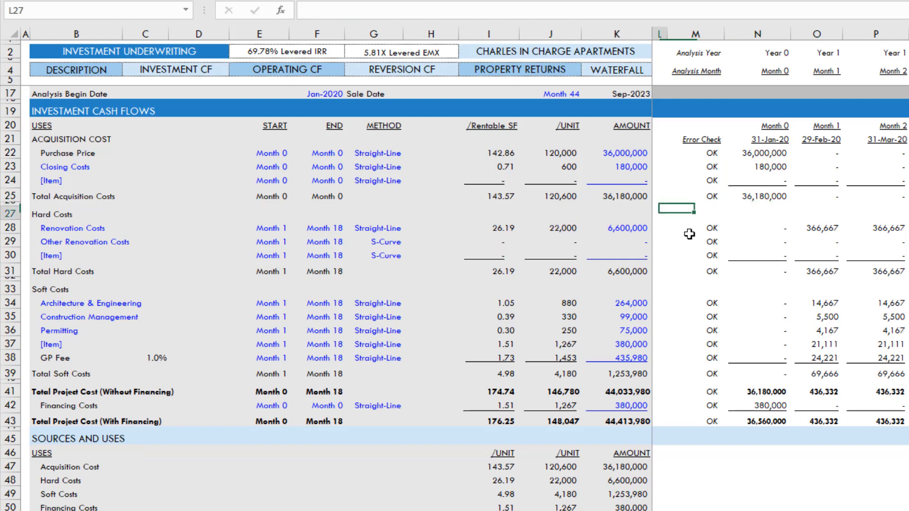
pyautogui.press('Right')
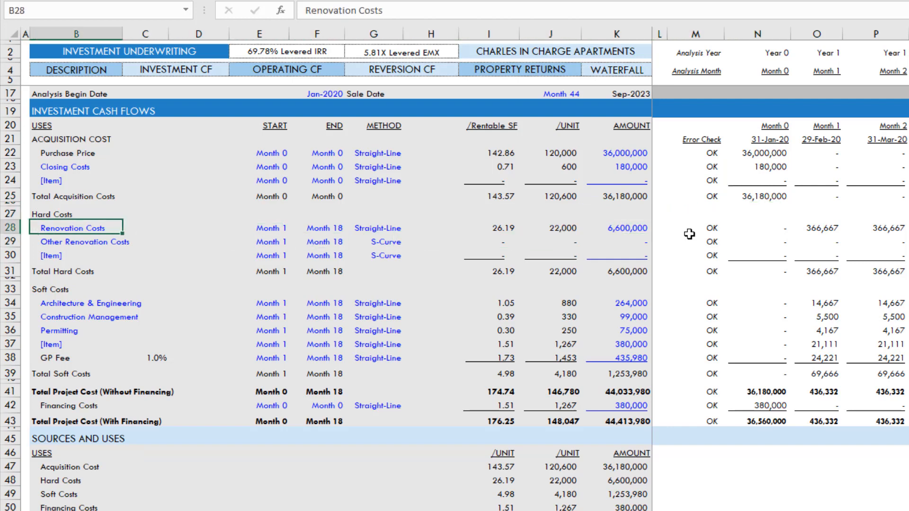
pyautogui.press('Right')
pyautogui.press('Right')
pyautogui.press('Right')
pyautogui.press('Right')
pyautogui.press('Right')
pyautogui.press('Right')
pyautogui.press('Right')
pyautogui.press('Right')
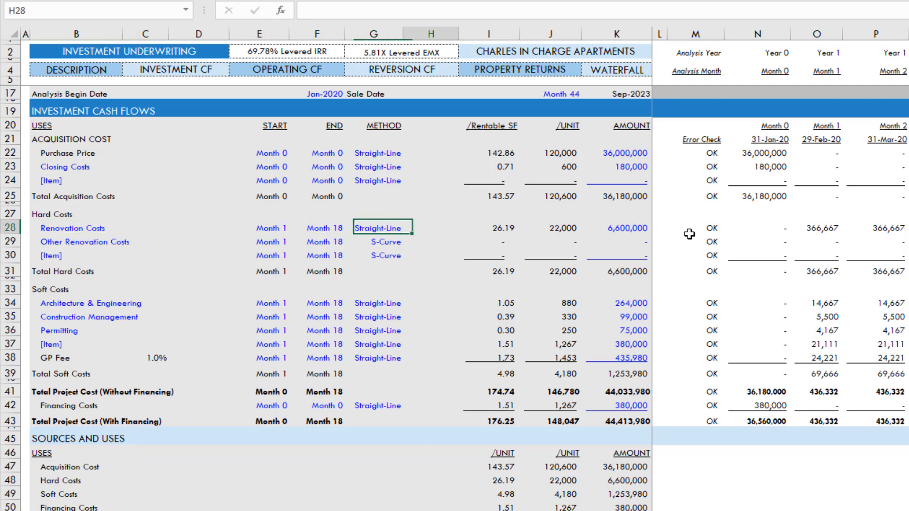
pyautogui.press('Right')
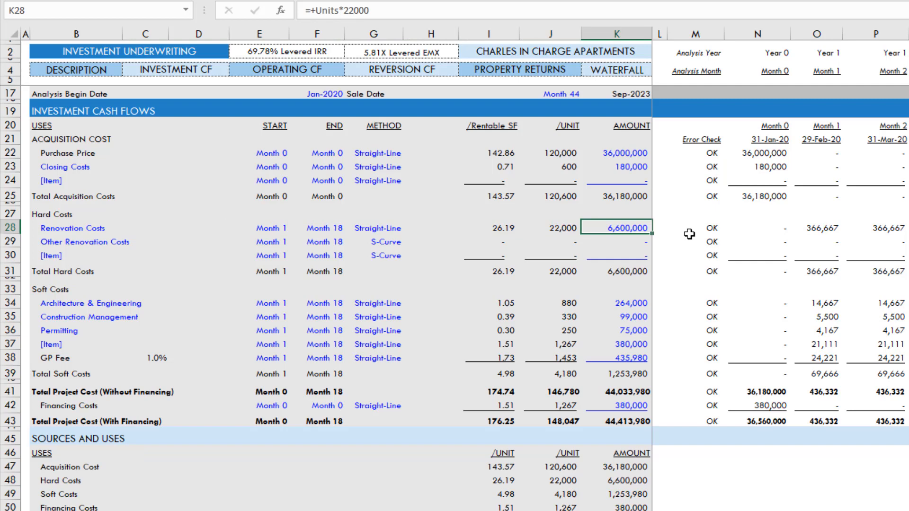
# Calculate the Renovation Costs amount as 12,000 per unit for 250 units with the formula =12000*250.
pyautogui.write('=')
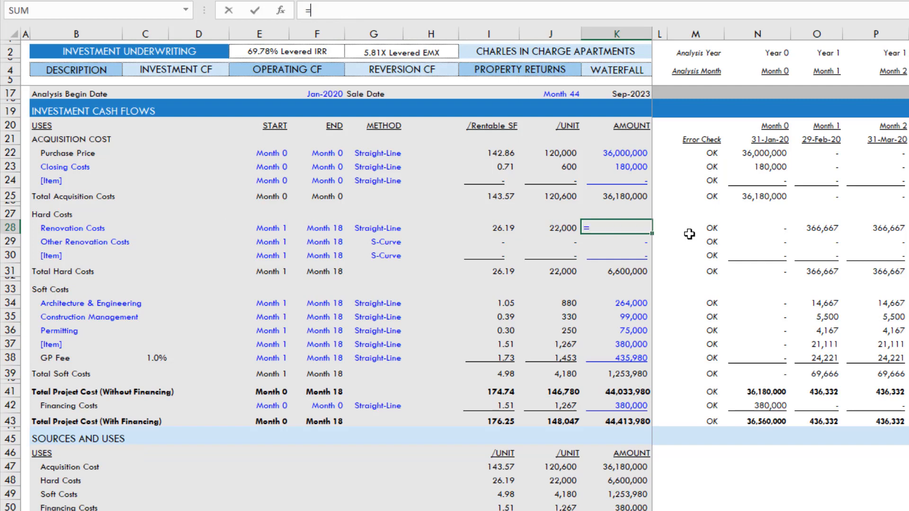
pyautogui.write('12000*')
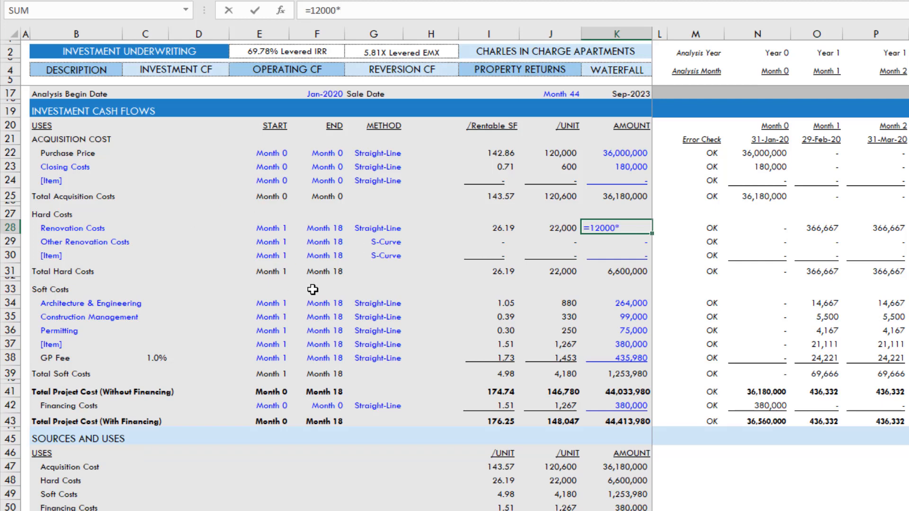
pyautogui.scroll(-2, 393, 248)
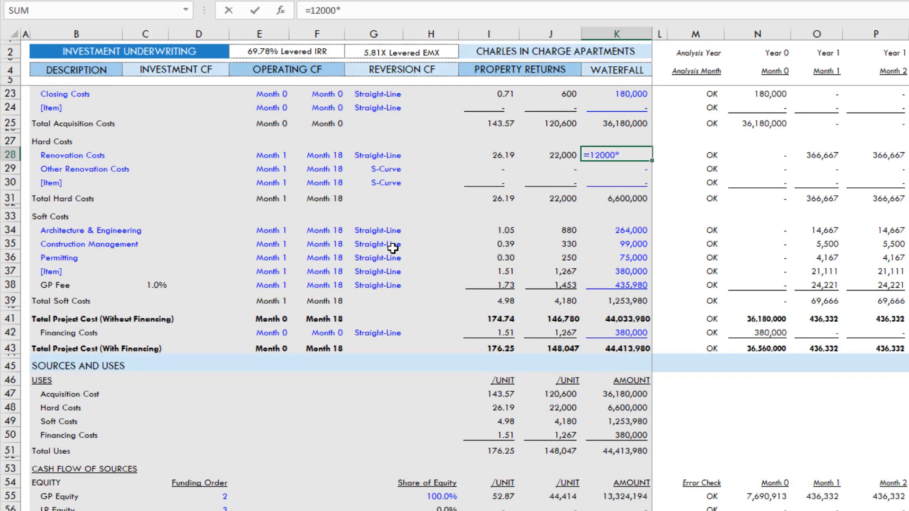
pyautogui.scroll(3, 393, 248)
pyautogui.write('250')
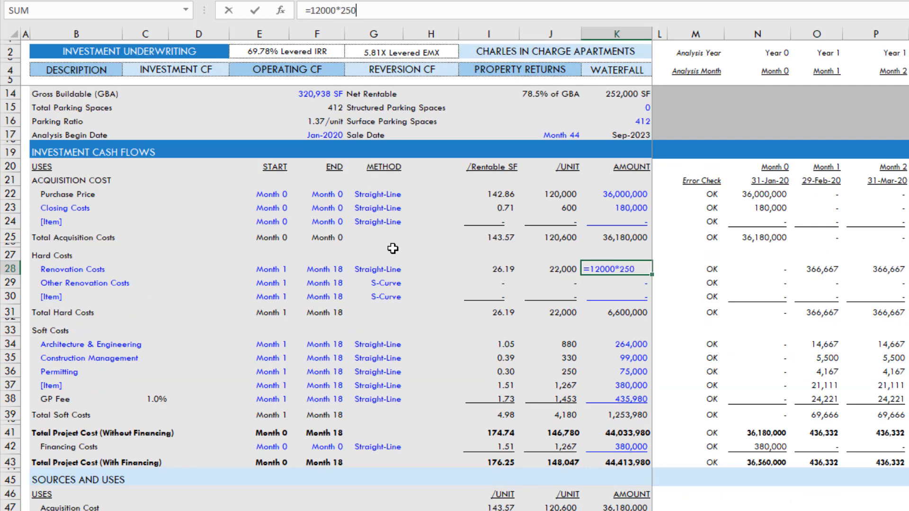
pyautogui.hotkey('ctrl', 'Return')
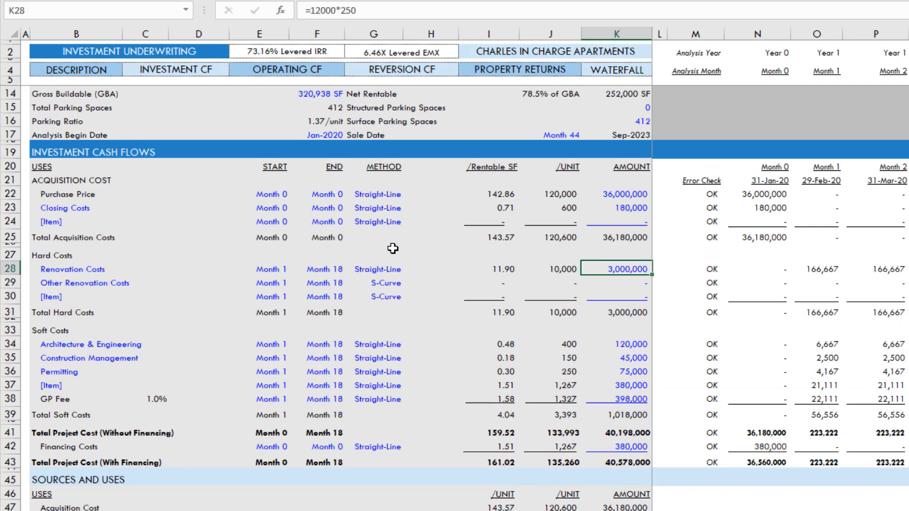
# Recalculate the Renovation Costs amount from the rental income table's total unit count with the formula =12000*C107.
pyautogui.write('=')
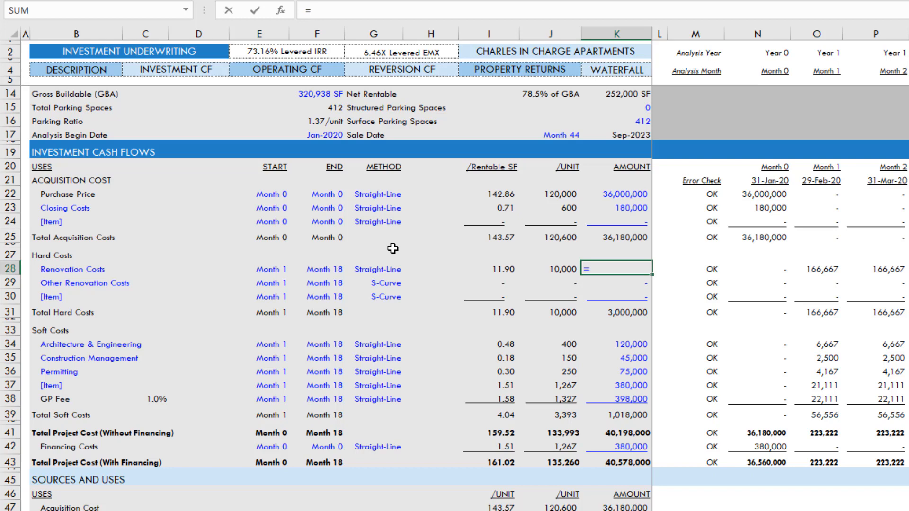
pyautogui.write('12000*')
pyautogui.scroll(-10, 331, 269)
pyautogui.scroll(-4, 330, 270)
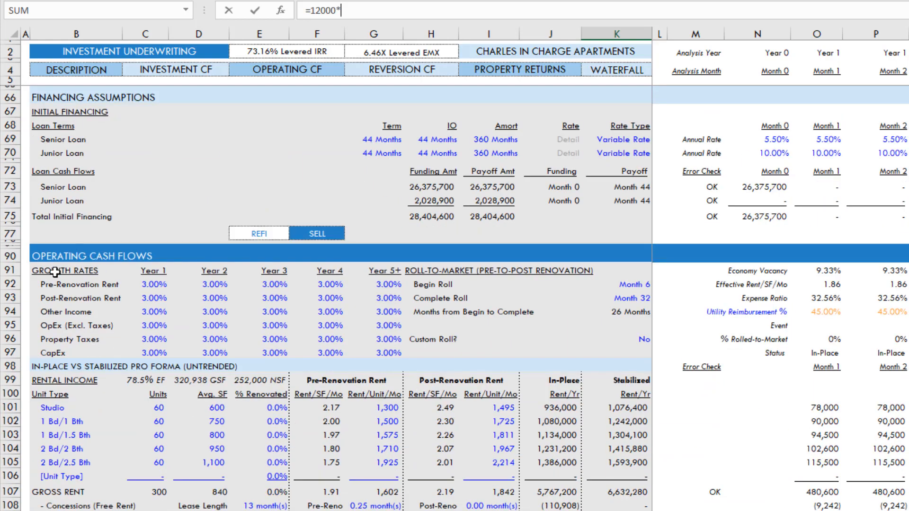
pyautogui.scroll(-4, 49, 272)
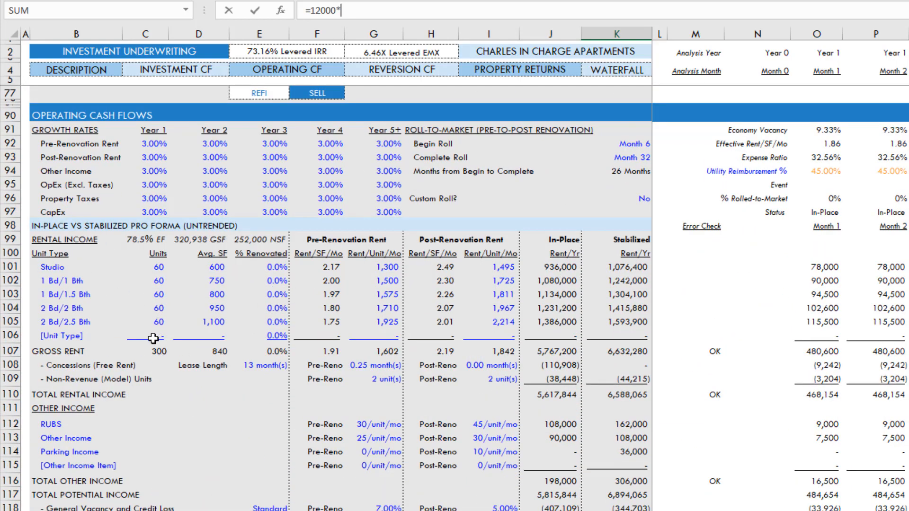
pyautogui.click(158, 351)
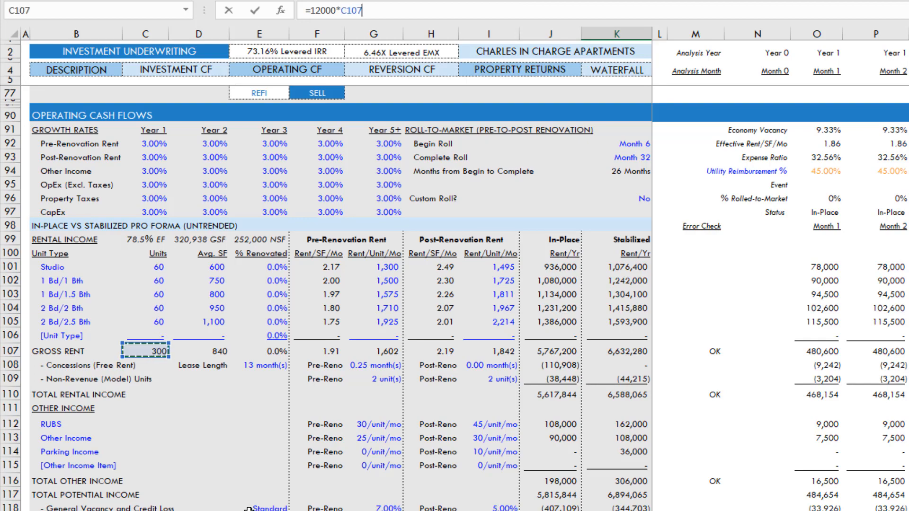
pyautogui.hotkey('ctrl', 'Return')
pyautogui.scroll(6, 256, 483)
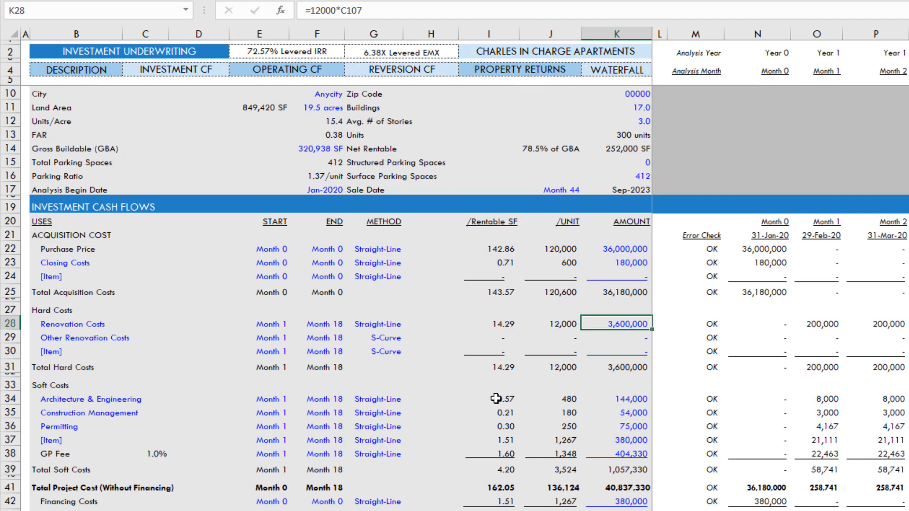
# Calculate the Renovation Costs amount from the named unit count with the formula =12000*Units.
pyautogui.write('=')
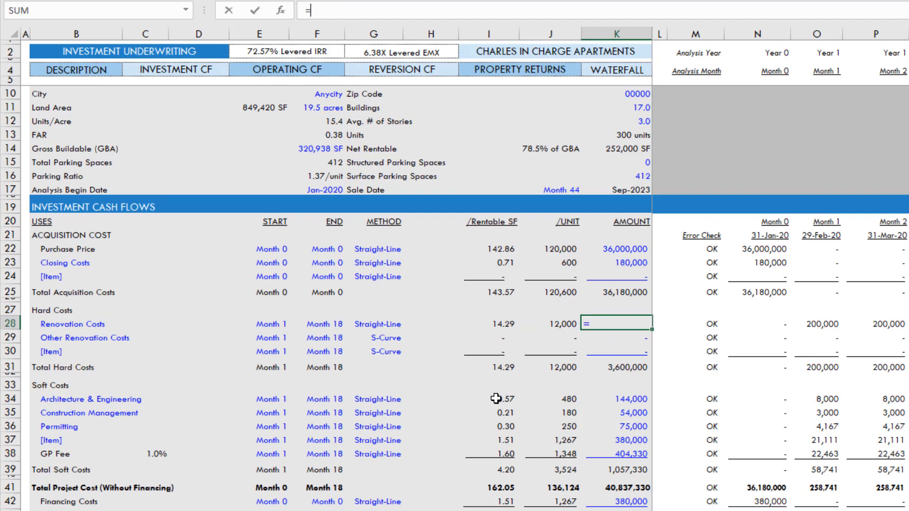
pyautogui.write('1')
pyautogui.press('BackSpace')
pyautogui.write('12000*Units')
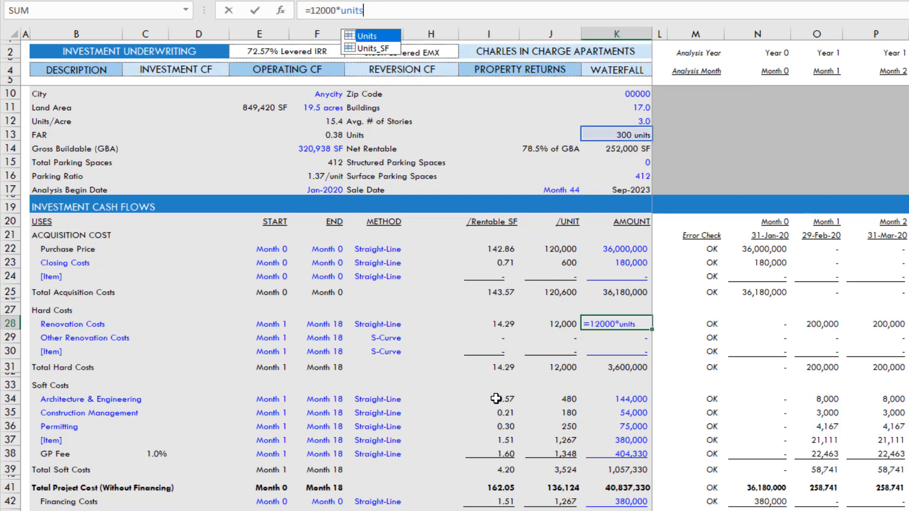
pyautogui.press('Return')
pyautogui.press('Up')
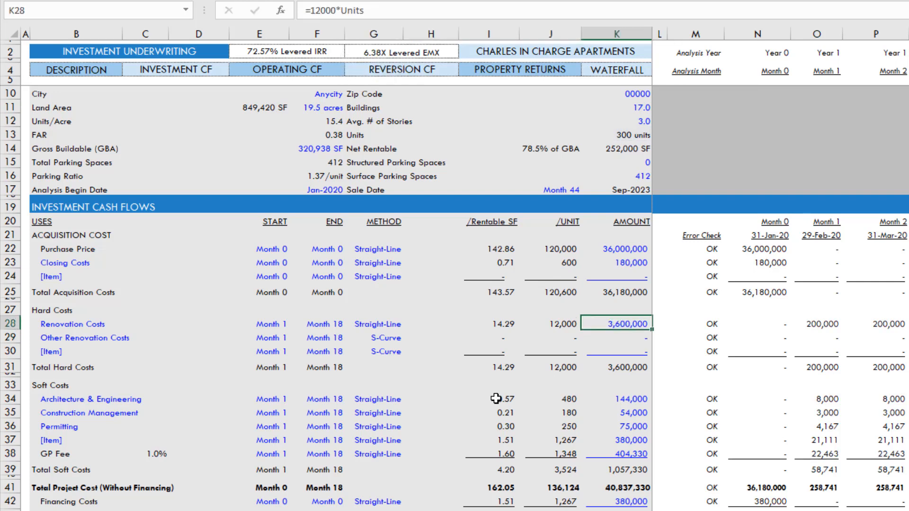
# Set the end month of Renovation Costs to 24 and check its start month.
pyautogui.press('Left')
pyautogui.press('Left')
pyautogui.press('Left')
pyautogui.press('Left')
pyautogui.press('Left')
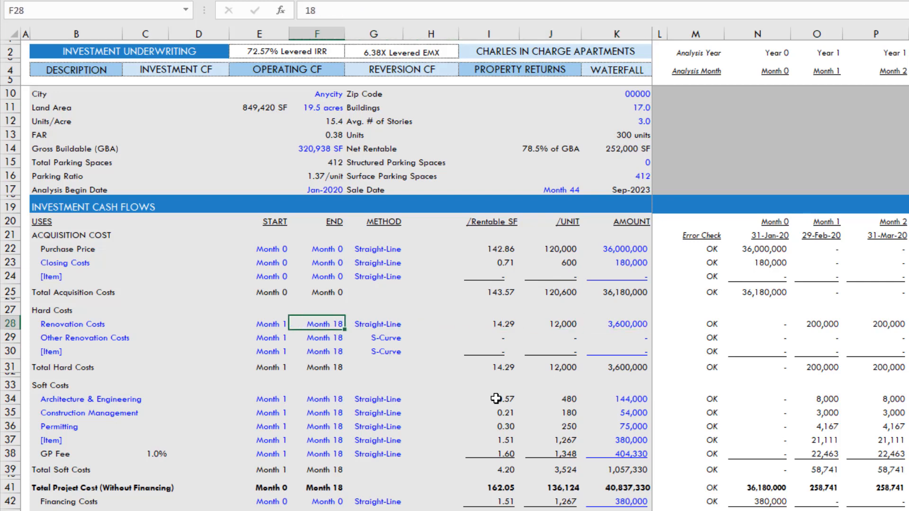
pyautogui.write('24')
pyautogui.press('Return')
pyautogui.press('Up')
pyautogui.press('Left')
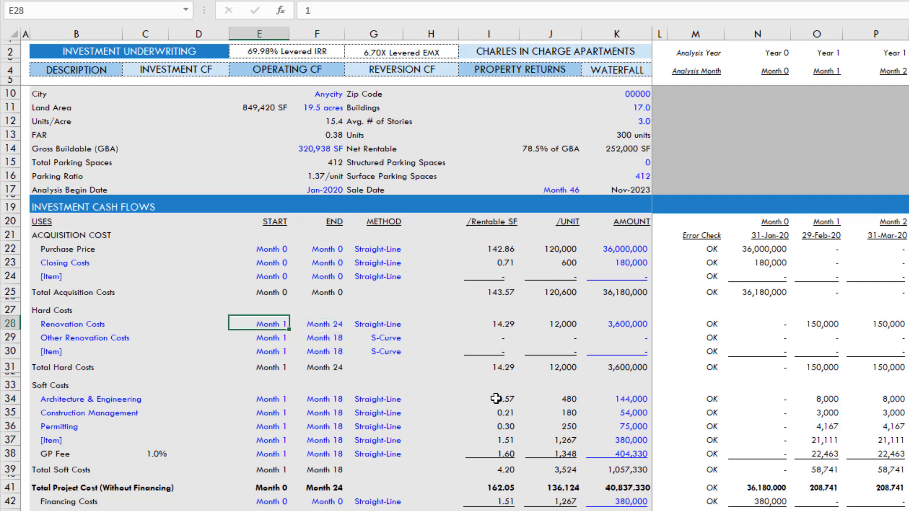
pyautogui.press('Right')
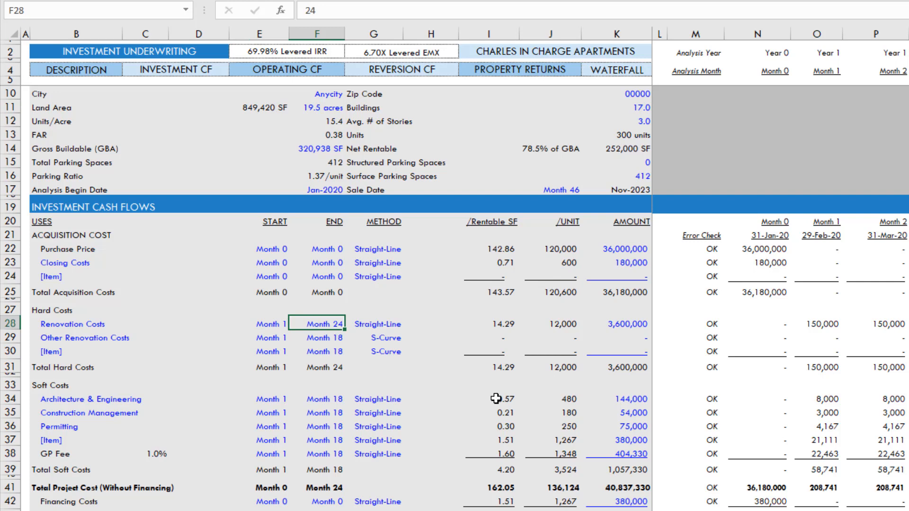
# Examine the monthly Renovation Costs cash flows from Month 1 to beyond Month 24, then return to the row's amount.
pyautogui.press('Right')
pyautogui.press('Right')
pyautogui.press('Right')
pyautogui.press('Right')
pyautogui.press('Right')
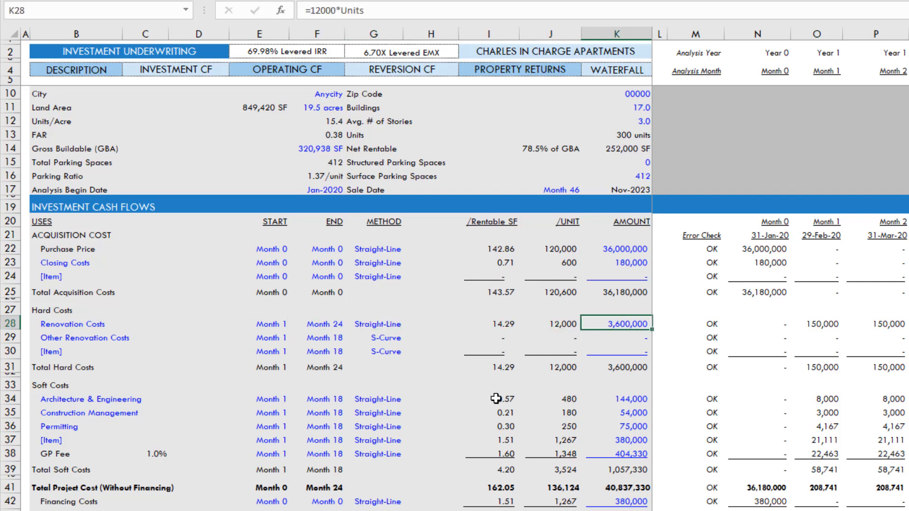
pyautogui.press('Right')
pyautogui.press('Right')
pyautogui.press('Right')
pyautogui.press('Right')
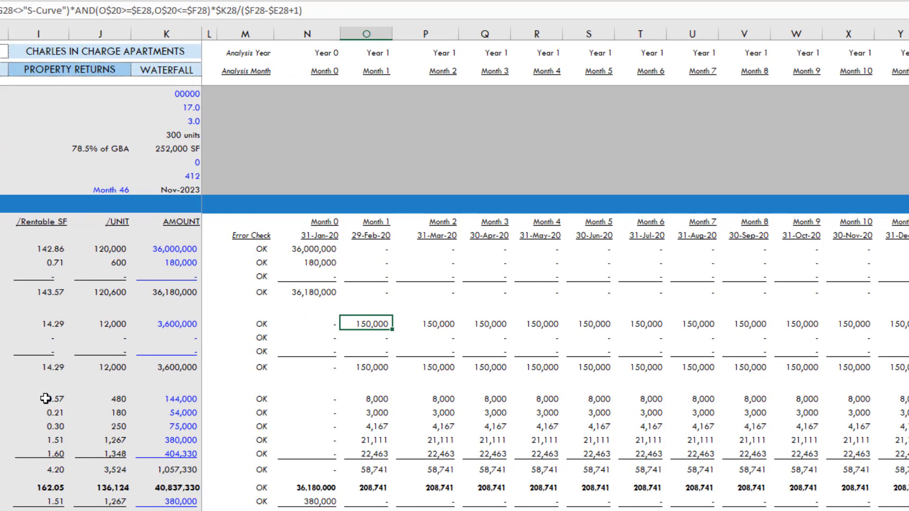
pyautogui.press('Right')
pyautogui.press('Right')
pyautogui.press('Right')
pyautogui.press('Right')
pyautogui.press('Right')
pyautogui.press('Right')
pyautogui.press('Right')
pyautogui.press('Right')
pyautogui.press('Right')
pyautogui.press('Right')
pyautogui.press('Right')
pyautogui.press('Right')
pyautogui.press('Right')
pyautogui.press('Right')
pyautogui.press('Right')
pyautogui.press('Right')
pyautogui.press('Right')
pyautogui.press('Right')
pyautogui.press('Right')
pyautogui.press('Right')
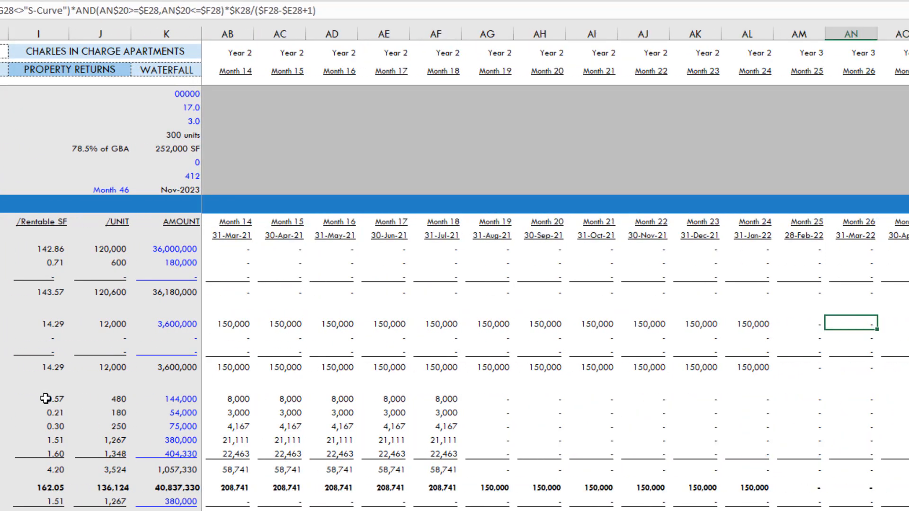
pyautogui.press('Right')
pyautogui.press('Right')
pyautogui.press('Right')
pyautogui.press('Right')
pyautogui.press('Right')
pyautogui.press('Right')
pyautogui.press('Left')
pyautogui.press('Left')
pyautogui.press('Left')
pyautogui.press('Left')
pyautogui.press('Left')
pyautogui.press('Left')
pyautogui.press('Left')
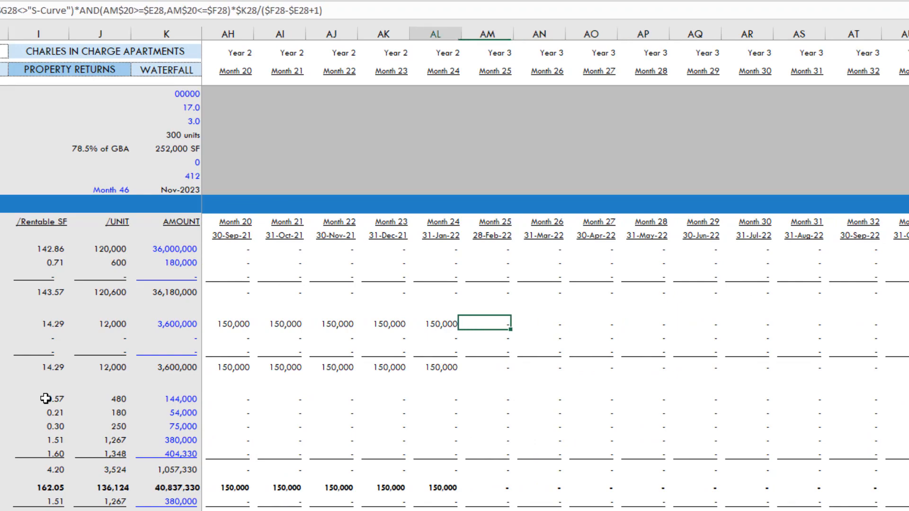
pyautogui.press('Left')
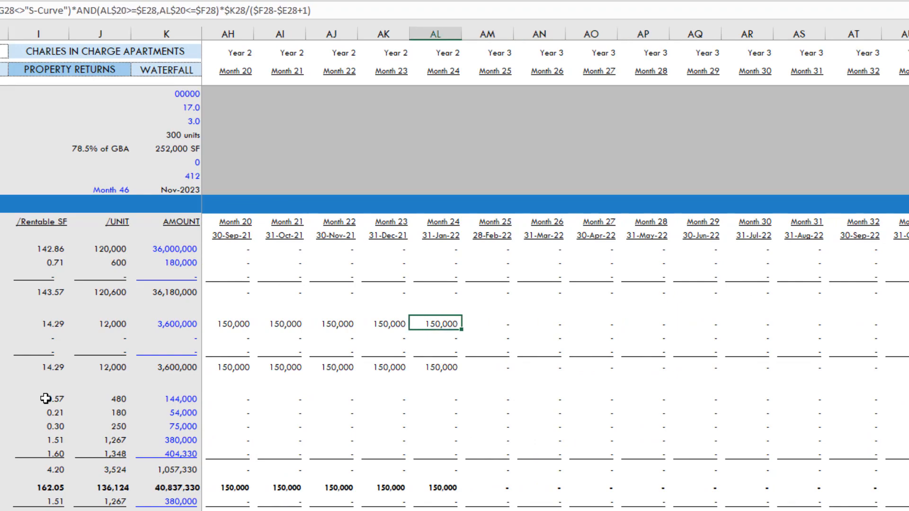
pyautogui.press('Left')
pyautogui.press('Left')
pyautogui.press('Left')
pyautogui.press('Left')
pyautogui.press('Left')
pyautogui.press('Left')
pyautogui.press('Left')
pyautogui.press('Left')
pyautogui.press('Left')
pyautogui.press('Left')
pyautogui.press('Left')
pyautogui.press('Left')
pyautogui.press('Left')
pyautogui.press('Left')
pyautogui.press('Left')
pyautogui.press('Left')
pyautogui.press('Left')
pyautogui.press('Left')
pyautogui.press('Left')
pyautogui.press('Left')
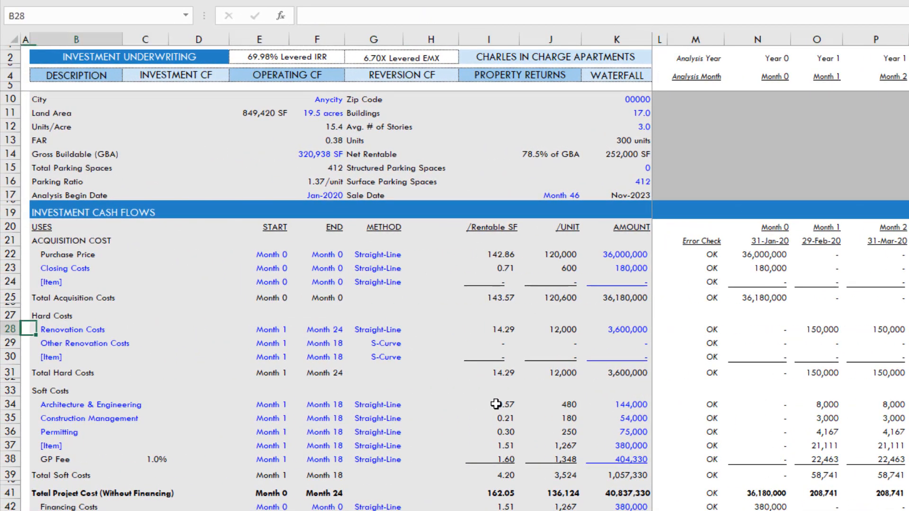
pyautogui.press('Right')
pyautogui.press('Right')
pyautogui.press('Right')
pyautogui.press('Right')
pyautogui.press('Right')
pyautogui.press('Right')
pyautogui.press('Right')
pyautogui.press('Right')
pyautogui.press('Right')
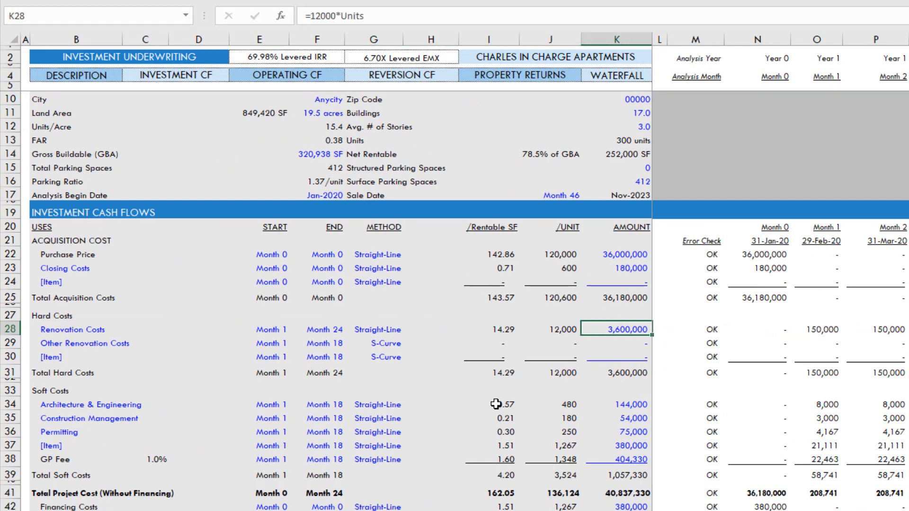
# Rename the Architecture & Engineering line item under Soft Costs as "Soft Costs".
pyautogui.press('Down')
pyautogui.press('Down')
pyautogui.press('Down')
pyautogui.press('Down')
pyautogui.press('Down')
pyautogui.press('Down')
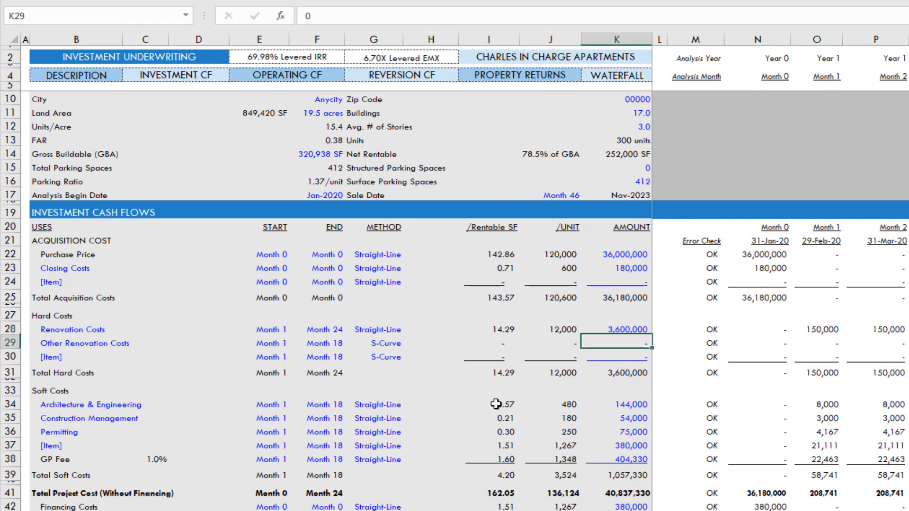
pyautogui.press('Left')
pyautogui.press('Left')
pyautogui.press('Left')
pyautogui.press('Left')
pyautogui.press('Left')
pyautogui.press('Left')
pyautogui.press('Left')
pyautogui.press('Left')
pyautogui.press('Left')
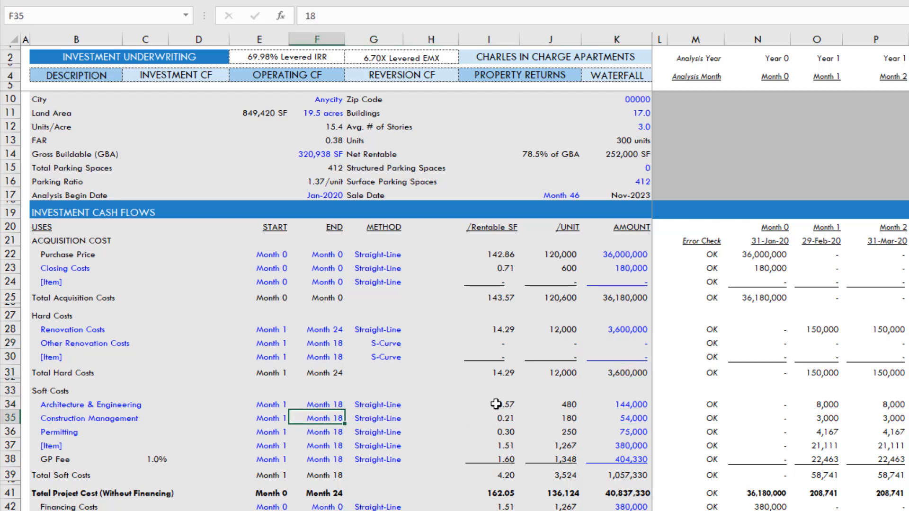
pyautogui.press('Up')
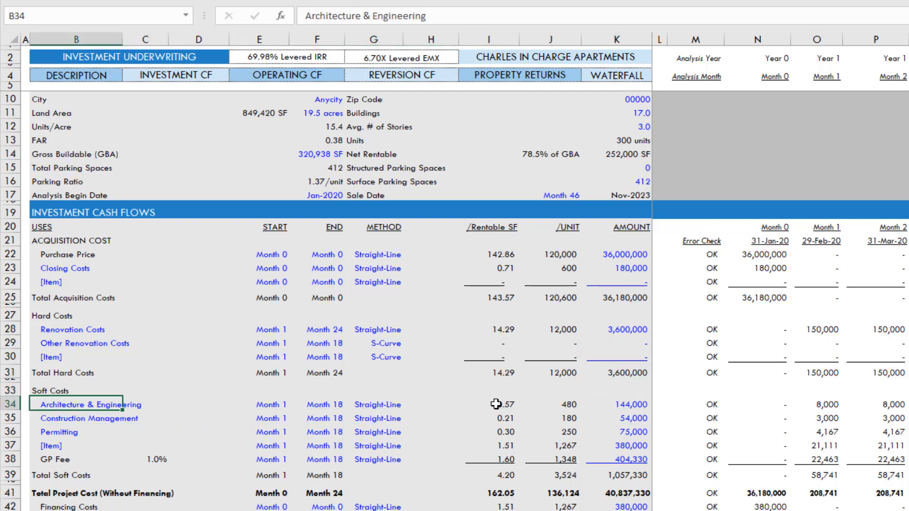
pyautogui.write('Soft Cos')
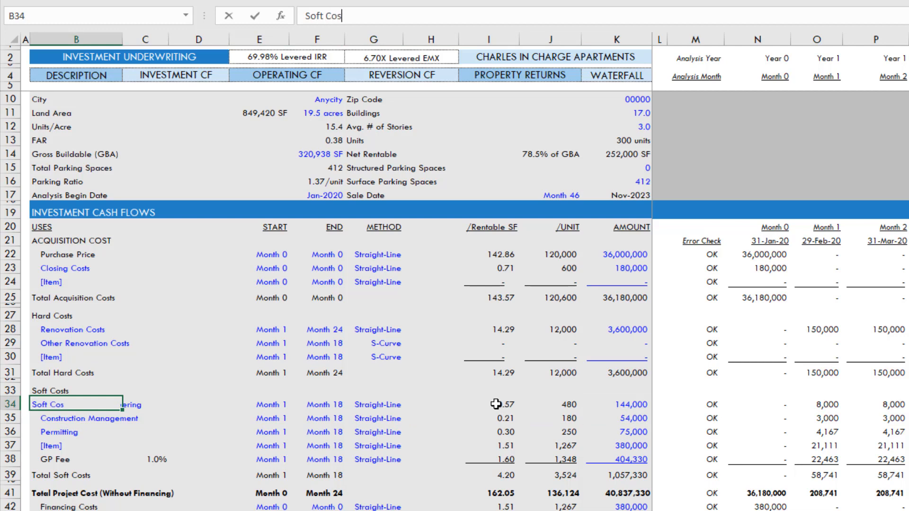
pyautogui.write('ts')
pyautogui.press('Return')
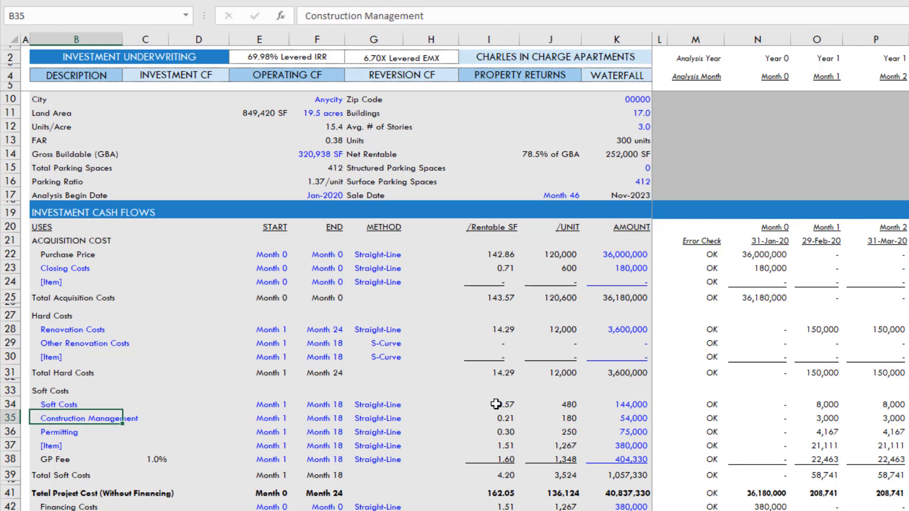
# Set the amounts of Construction Management, Permitting, the blank [Item] row and GP Fee to 0 under Soft Costs.
pyautogui.press('Right')
pyautogui.press('Right')
pyautogui.press('Right')
pyautogui.press('Right')
pyautogui.press('Right')
pyautogui.press('Right')
pyautogui.press('Right')
pyautogui.press('Right')
pyautogui.press('Right')
pyautogui.hotkey('shift', 'Down')
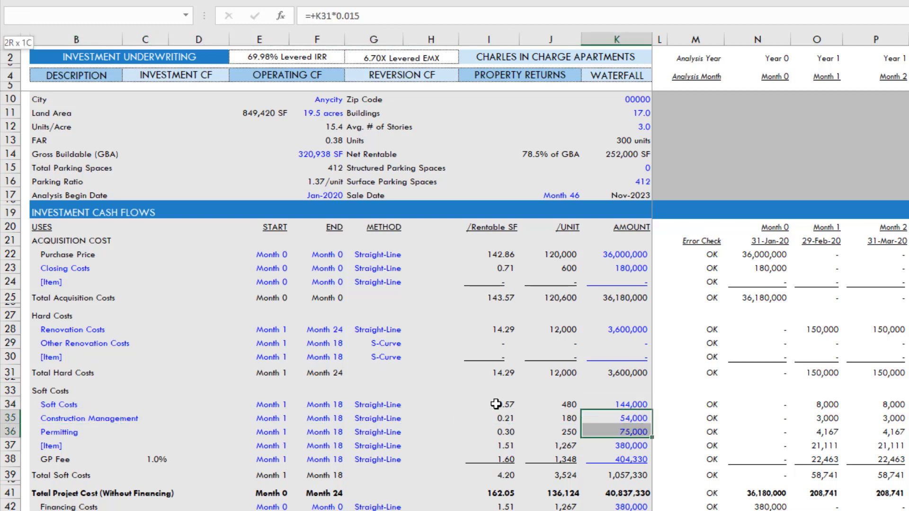
pyautogui.hotkey('shift', 'Down')
pyautogui.hotkey('shift', 'Down')
pyautogui.write('0')
pyautogui.hotkey('ctrl', 'Return')
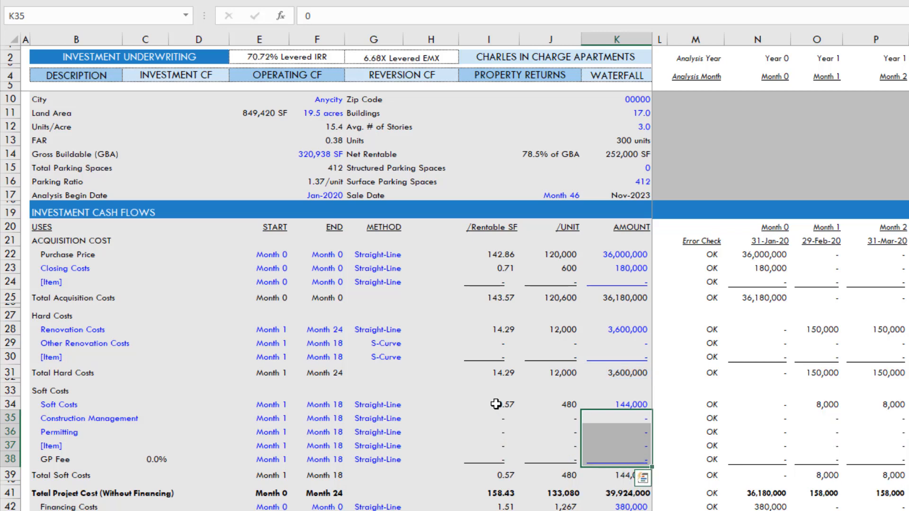
pyautogui.press('Up')
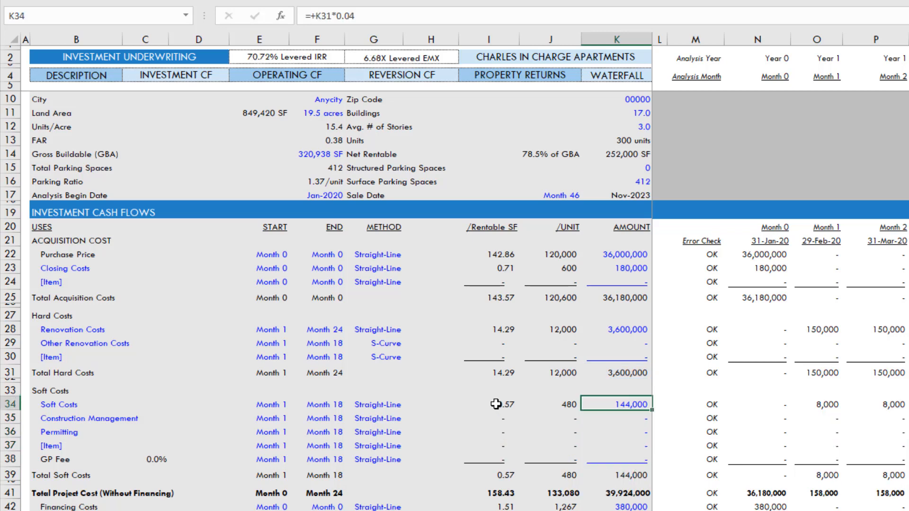
# Set the Soft Costs line item's amount to 2,500 per unit with the formula +2500*Units.
pyautogui.write('+2500')
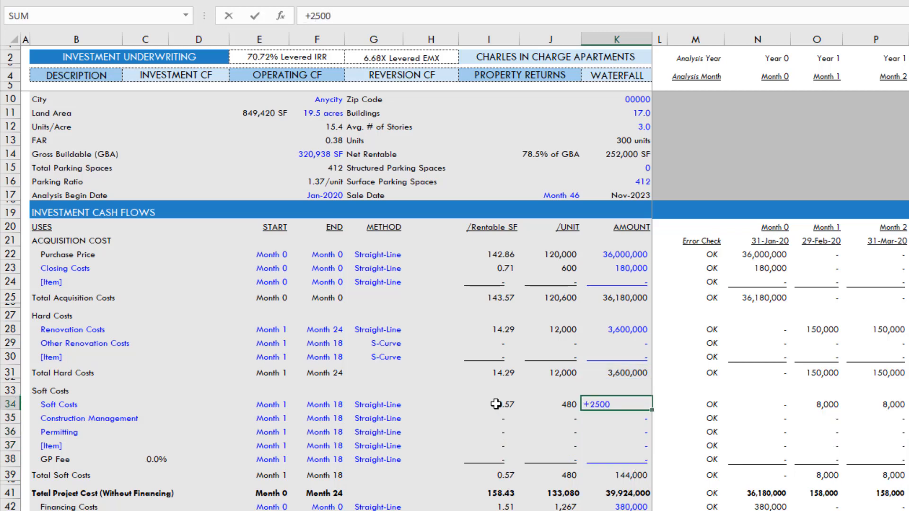
pyautogui.write('*Units')
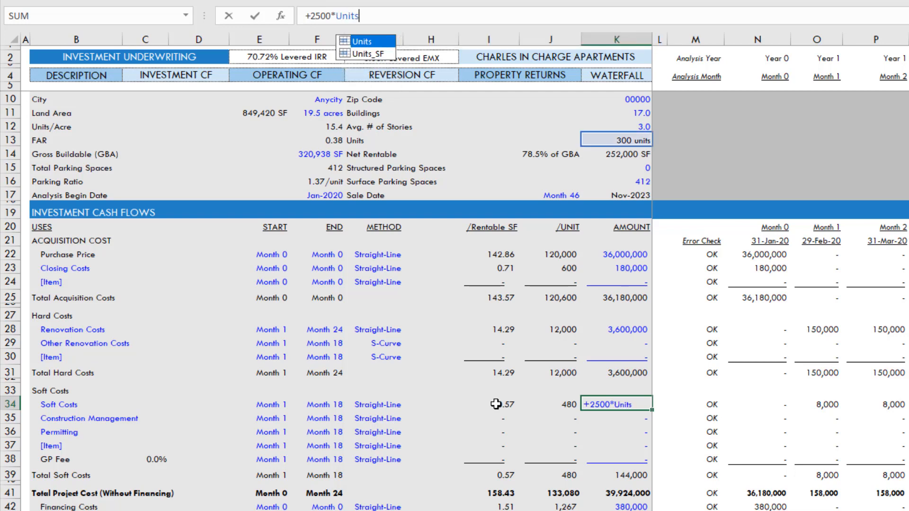
pyautogui.press('Return')
pyautogui.press('Up')
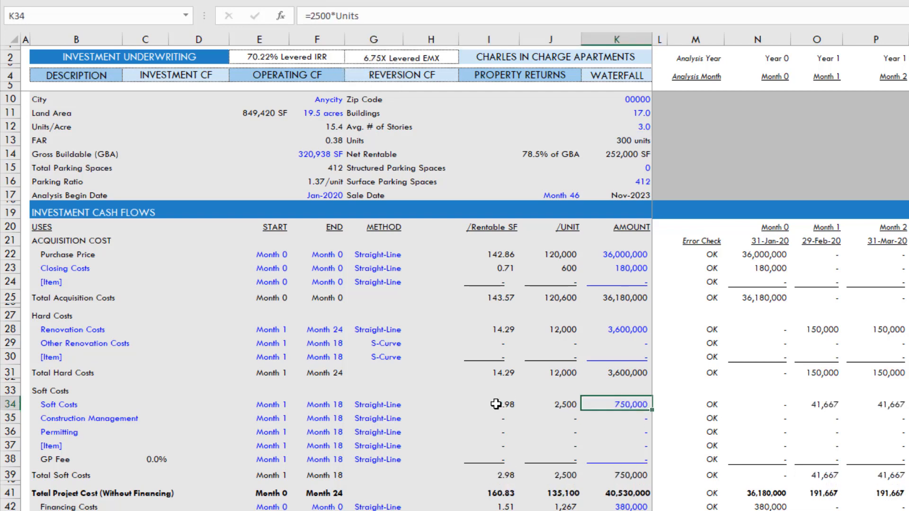
# Set the end month of the Soft Costs line item to 24.
pyautogui.press('Left')
pyautogui.press('Left')
pyautogui.press('Left')
pyautogui.press('Left')
pyautogui.press('Left')
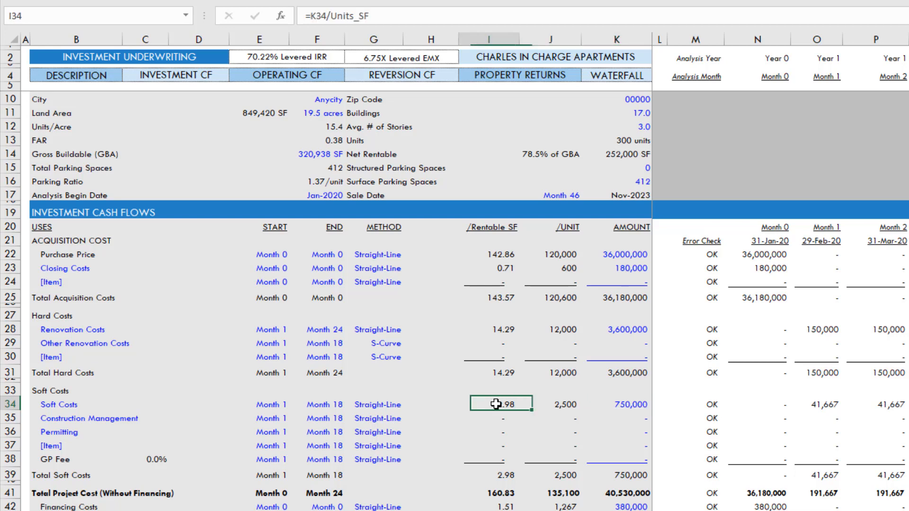
pyautogui.write('24')
pyautogui.press('Return')
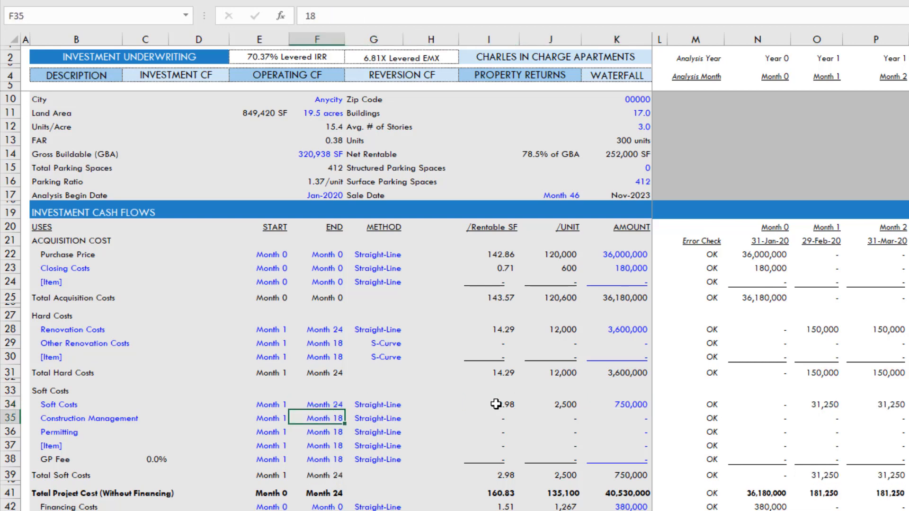
# Check the Soft Costs line item's method and Month 1 cash flow, then return to its amount.
pyautogui.press('Up')
pyautogui.press('Right')
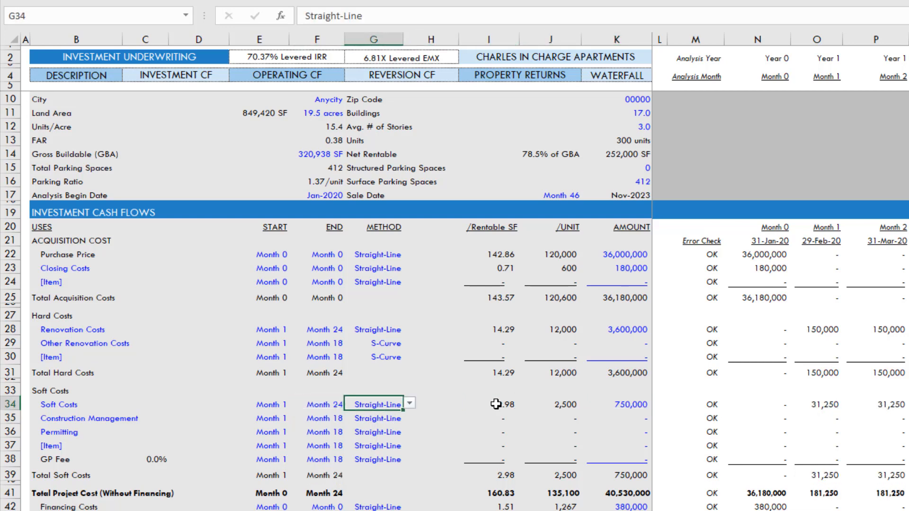
pyautogui.press('Right')
pyautogui.press('Right')
pyautogui.press('Right')
pyautogui.press('Right')
pyautogui.press('Right')
pyautogui.press('Right')
pyautogui.press('Right')
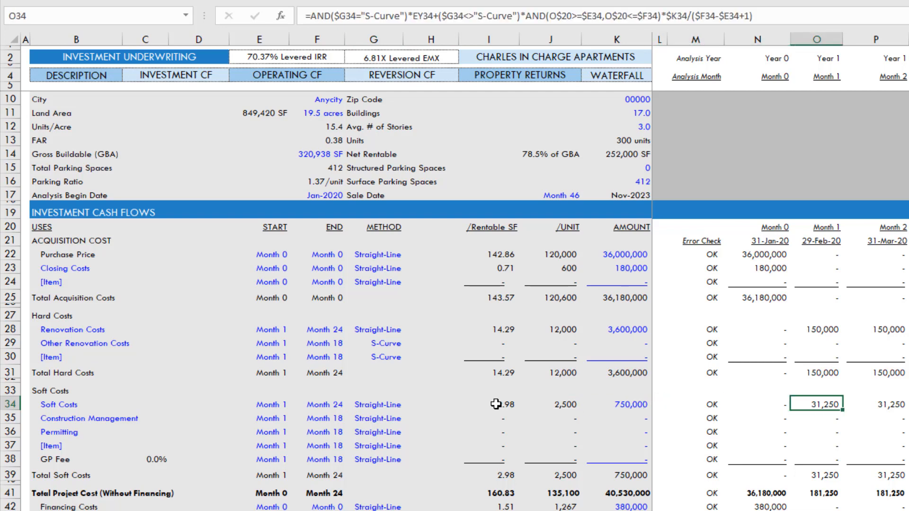
pyautogui.press('Left')
pyautogui.press('Left')
pyautogui.press('Left')
pyautogui.press('Left')
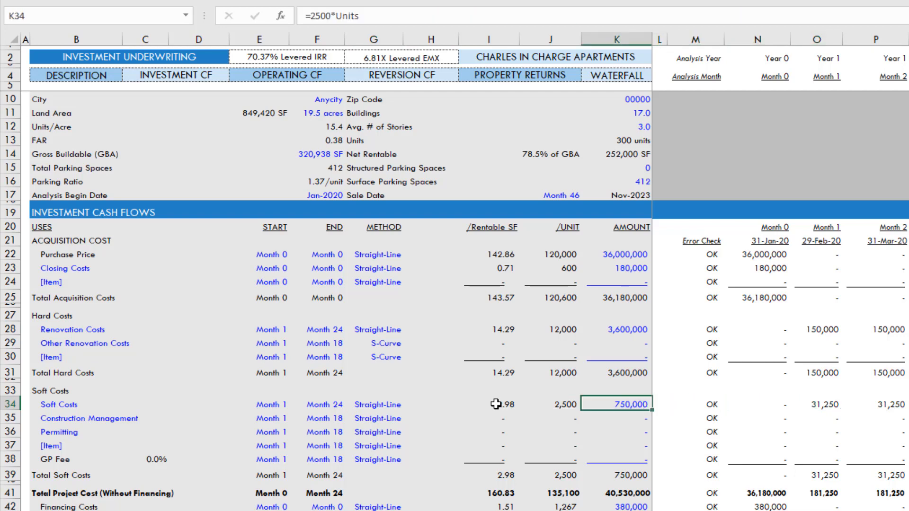
# Try to calculate the Financing Costs amount as 1% of the Senior Loan plus 2% of the Junior Loan with =K60*.01+K61*.02.
pyautogui.scroll(-5, 518, 369)
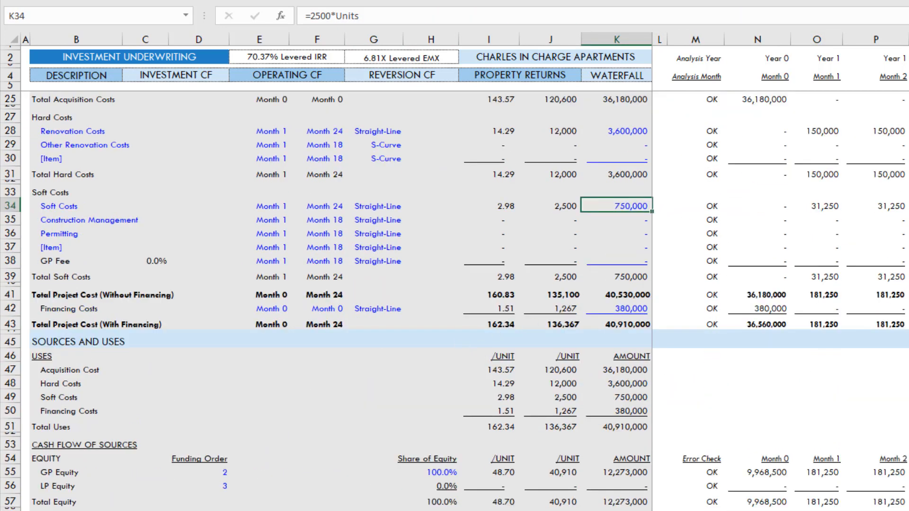
pyautogui.click(631, 310)
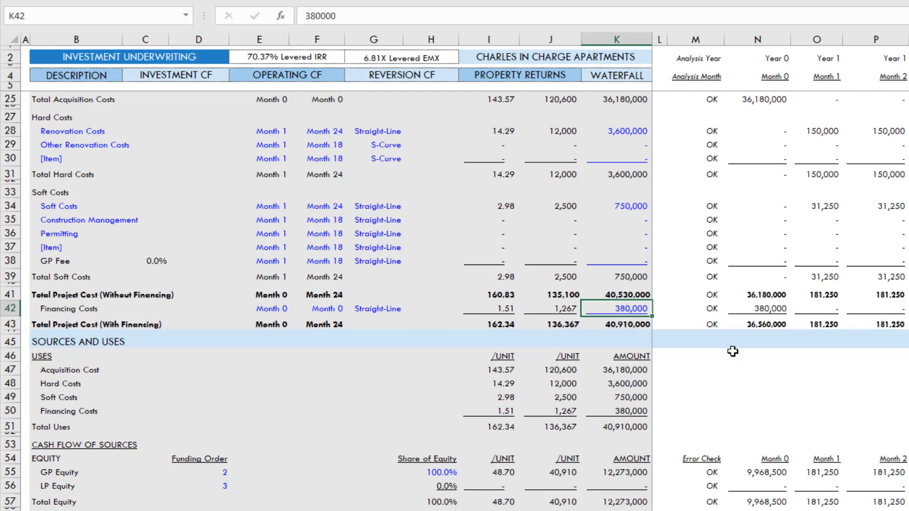
pyautogui.write('=')
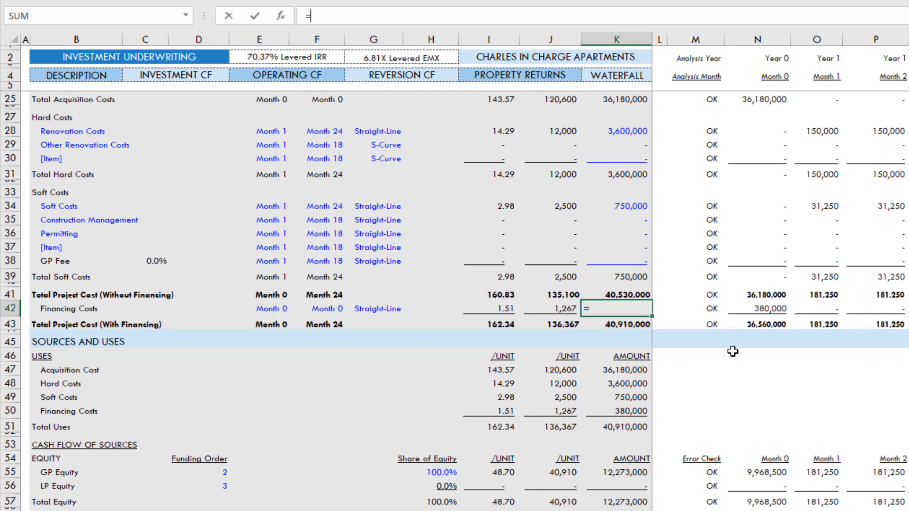
pyautogui.press('Down')
pyautogui.press('Down')
pyautogui.press('Down')
pyautogui.press('Left')
pyautogui.press('Left')
pyautogui.press('Down')
pyautogui.press('Left')
pyautogui.press('Down')
pyautogui.press('Left')
pyautogui.press('Left')
pyautogui.press('Down')
pyautogui.press('Left')
pyautogui.press('Down')
pyautogui.press('Left')
pyautogui.press('Down')
pyautogui.press('Left')
pyautogui.press('Down')
pyautogui.press('Down')
pyautogui.press('Left')
pyautogui.press('Down')
pyautogui.press('Down')
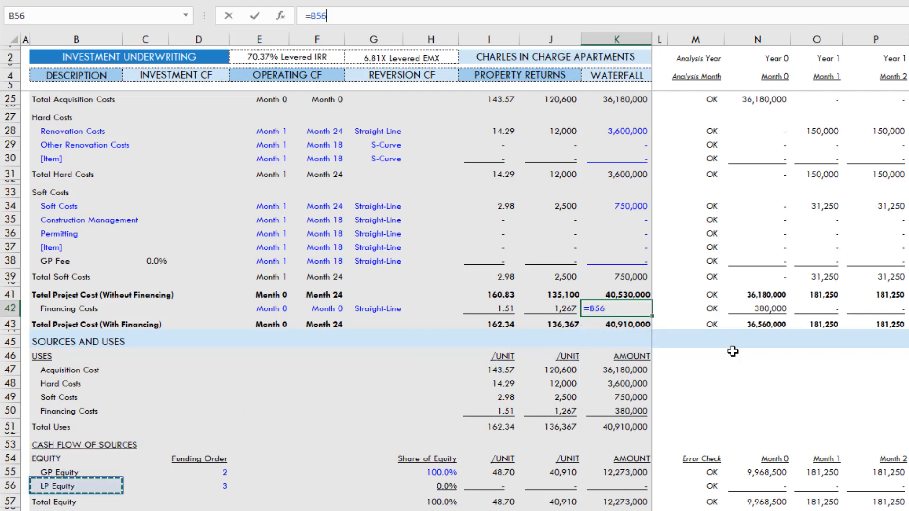
pyautogui.press('Down')
pyautogui.press('Right')
pyautogui.press('Down')
pyautogui.press('Down')
pyautogui.press('Down')
pyautogui.press('Down')
pyautogui.press('Down')
pyautogui.press('Down')
pyautogui.press('Down')
pyautogui.press('Down')
pyautogui.press('Down')
pyautogui.press('Down')
pyautogui.press('Down')
pyautogui.press('Down')
pyautogui.press('Down')
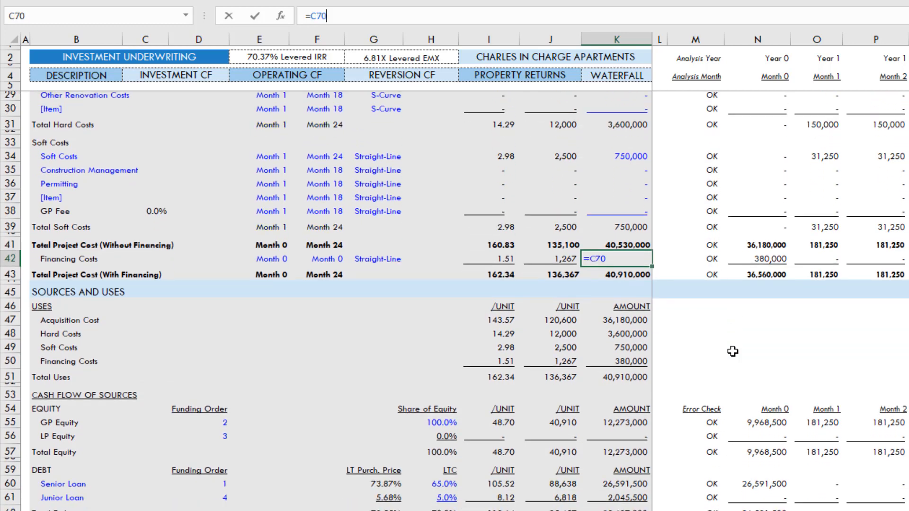
pyautogui.press('Down')
pyautogui.press('Down')
pyautogui.press('Right')
pyautogui.press('Right')
pyautogui.press('Right')
pyautogui.press('Right')
pyautogui.press('Up')
pyautogui.press('Up')
pyautogui.press('Up')
pyautogui.press('Right')
pyautogui.press('Right')
pyautogui.press('Up')
pyautogui.press('Up')
pyautogui.press('Up')
pyautogui.press('Up')
pyautogui.press('Right')
pyautogui.press('Right')
pyautogui.press('Up')
pyautogui.press('Up')
pyautogui.press('Up')
pyautogui.press('Up')
pyautogui.press('Up')
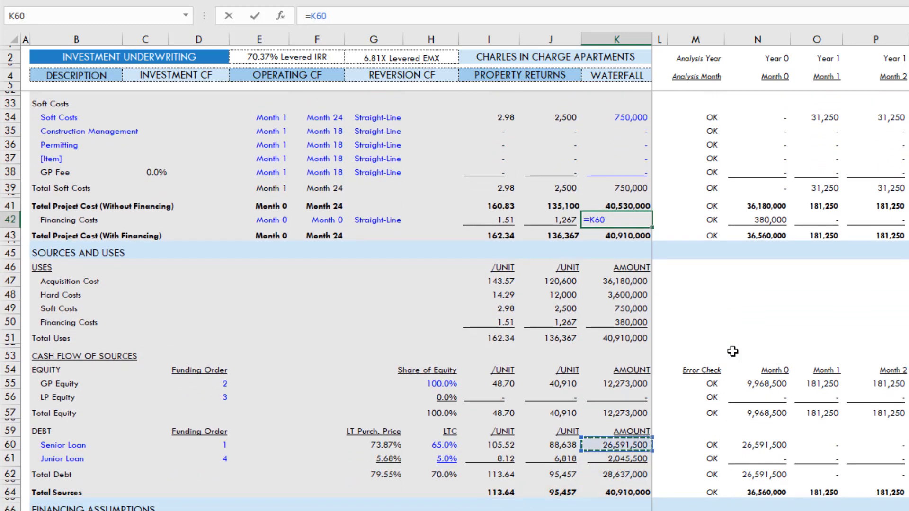
pyautogui.write('*.0')
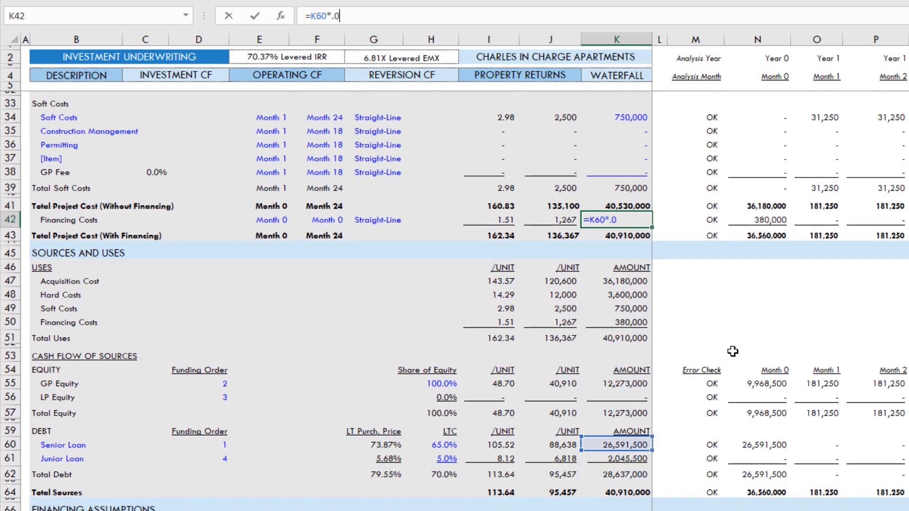
pyautogui.write('1+')
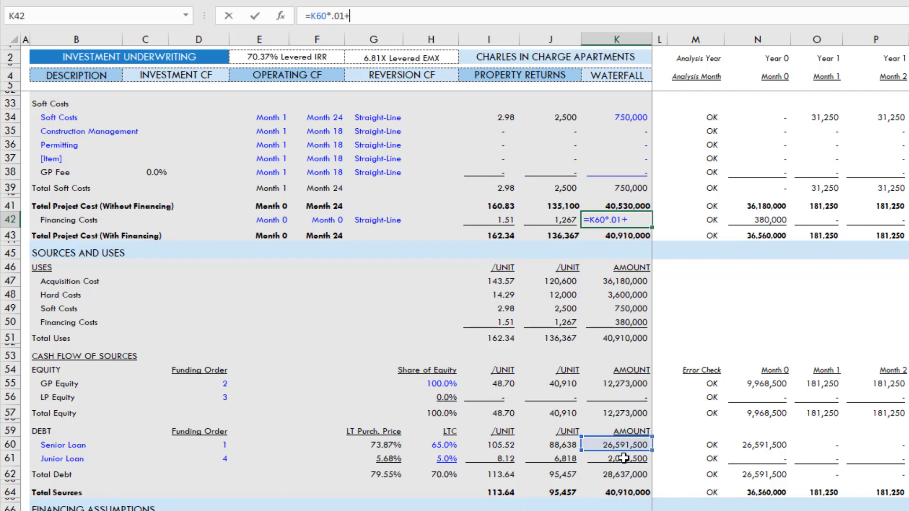
pyautogui.click(624, 459)
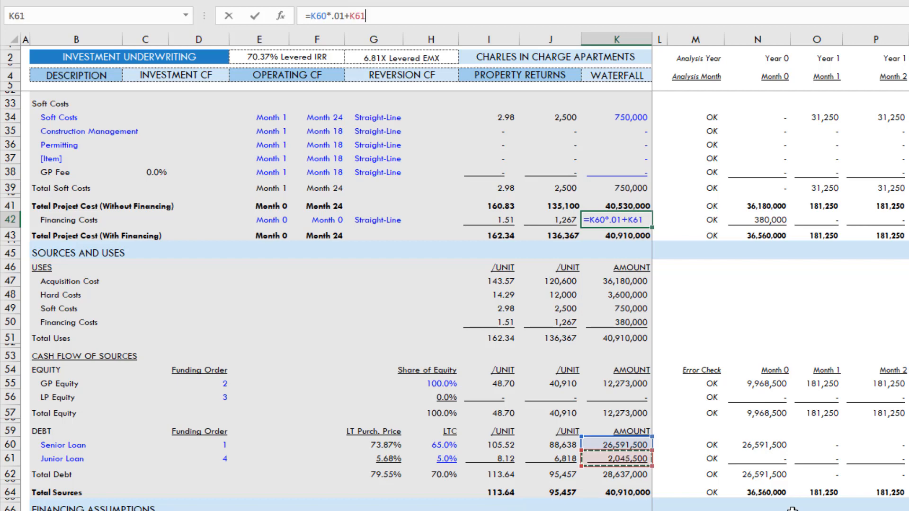
pyautogui.write('*.02')
pyautogui.press('Return')
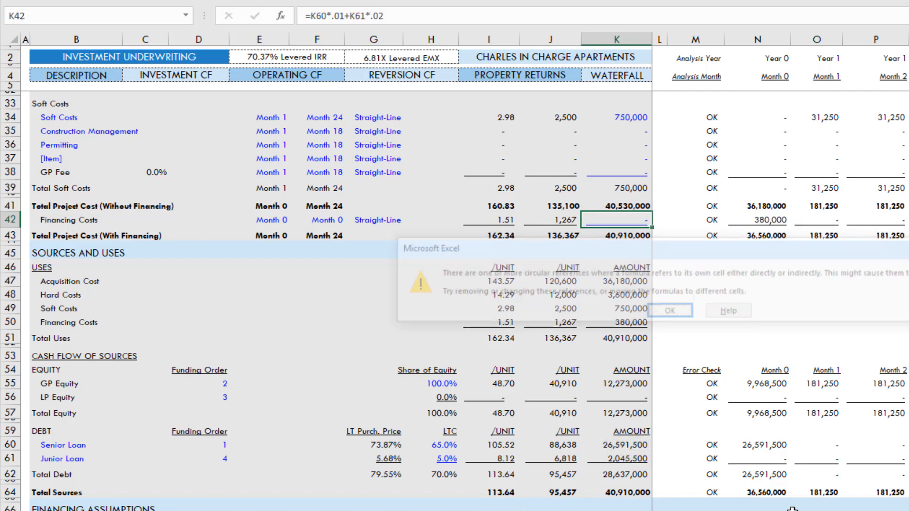
pyautogui.press('Return')
pyautogui.press('Up')
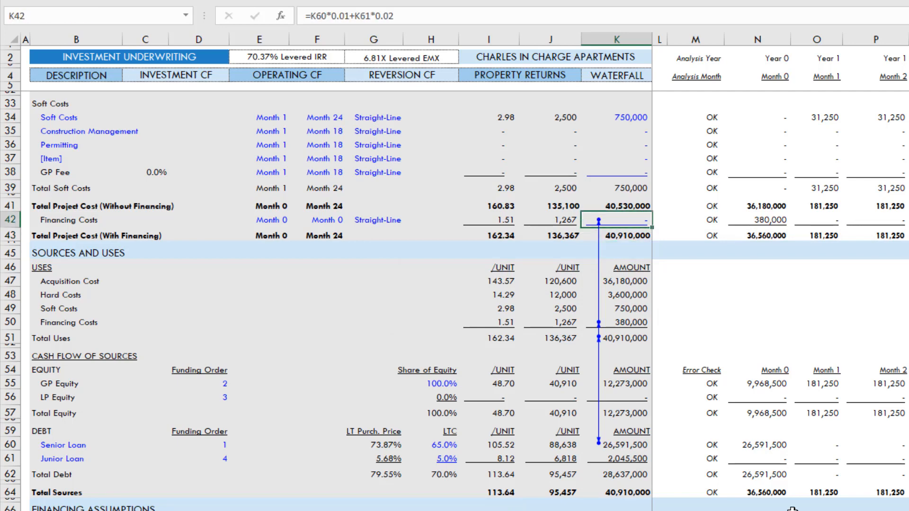
# Set the Financing Costs amount to 0 and highlight its cell in yellow.
pyautogui.write('0')
pyautogui.press('Return')
pyautogui.press('Up')
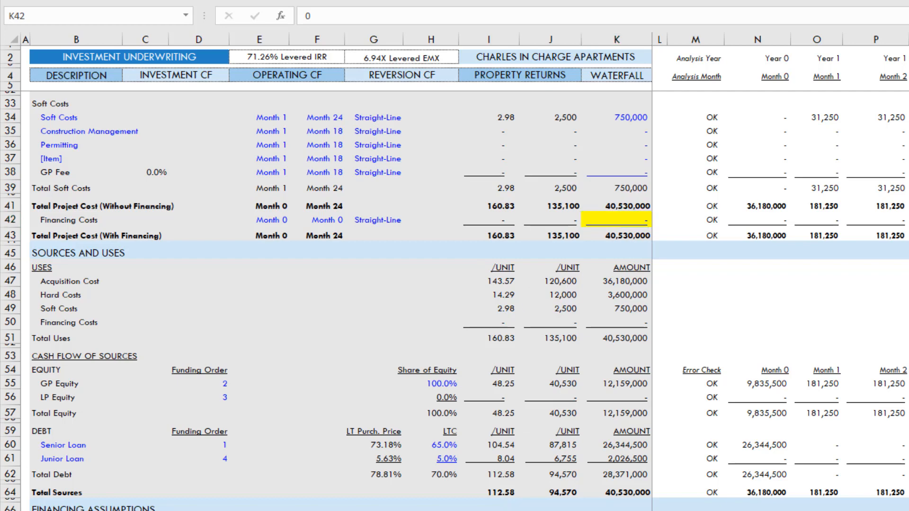
# Enter 1 as the Senior Loan's funding order in the Debt section of the cash flow of sources.
pyautogui.scroll(-2, 516, 386)
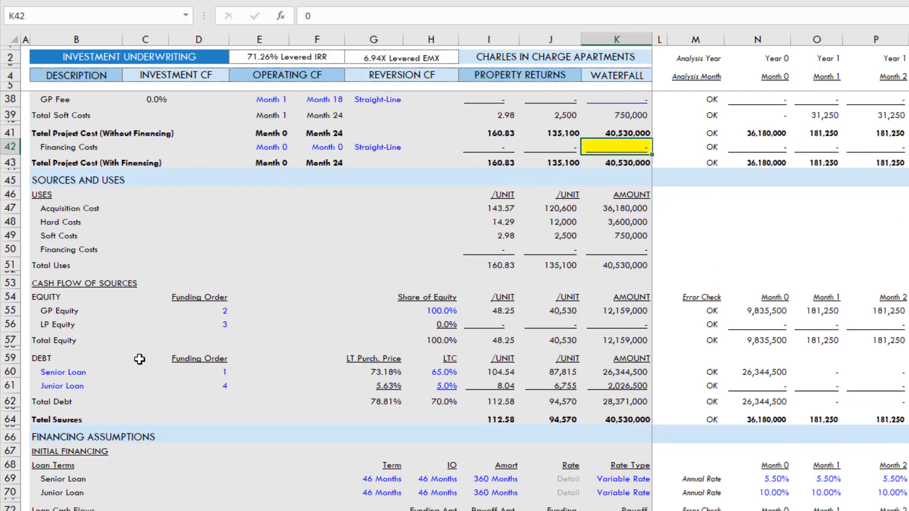
pyautogui.click(89, 311)
pyautogui.click(84, 371)
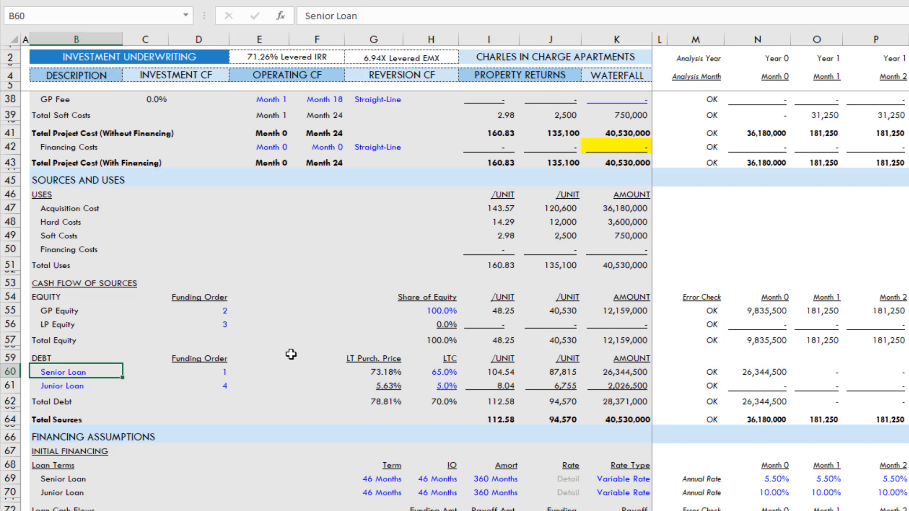
pyautogui.click(215, 372)
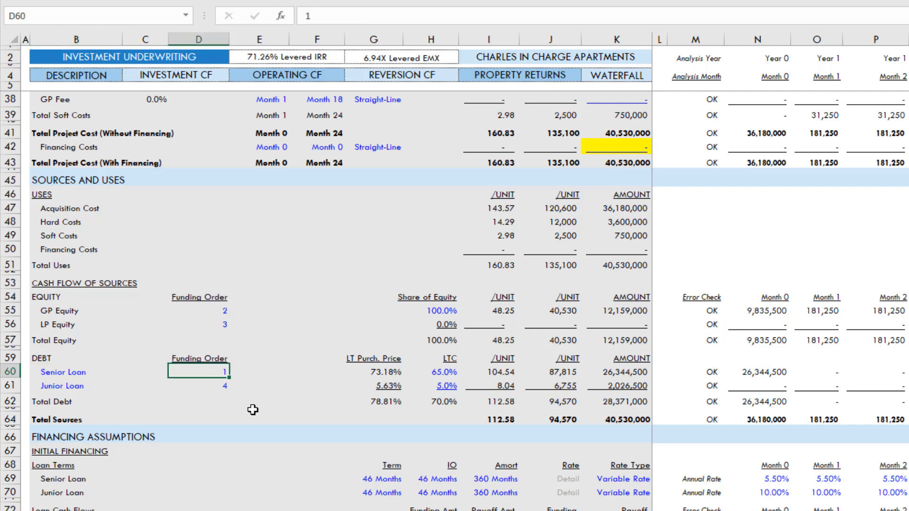
pyautogui.write('1')
pyautogui.press('Return')
pyautogui.press('Up')
# Set the Senior Loan's LTC to 65%.
pyautogui.press('Right')
pyautogui.press('Right')
pyautogui.press('Right')
pyautogui.press('Right')
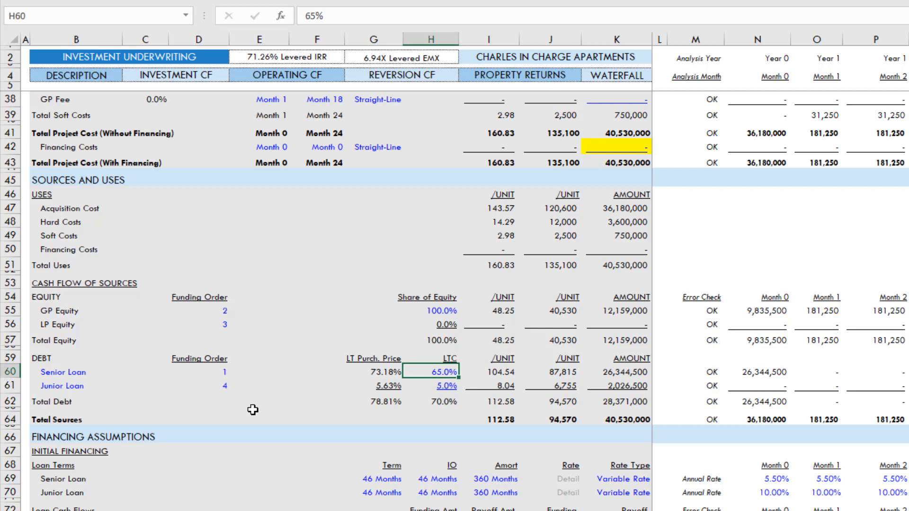
pyautogui.write('=0')
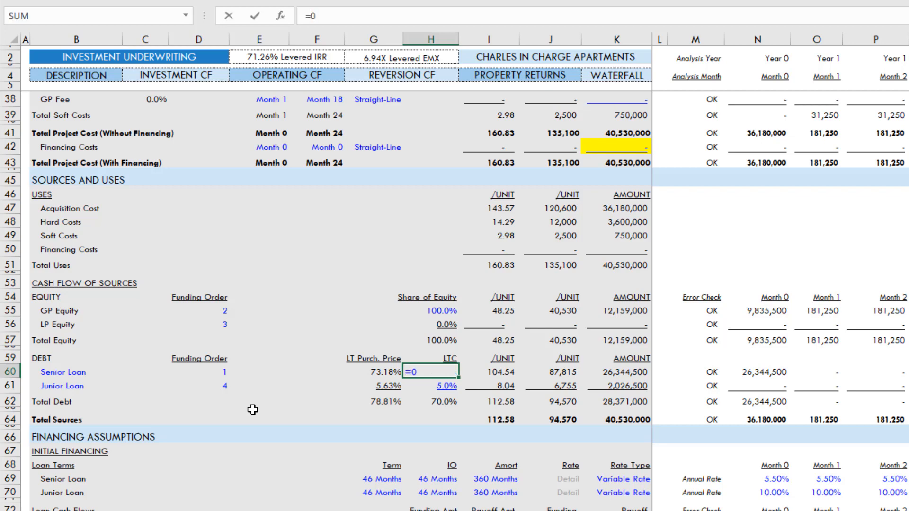
pyautogui.write('.65')
pyautogui.hotkey('ctrl', 'Return')
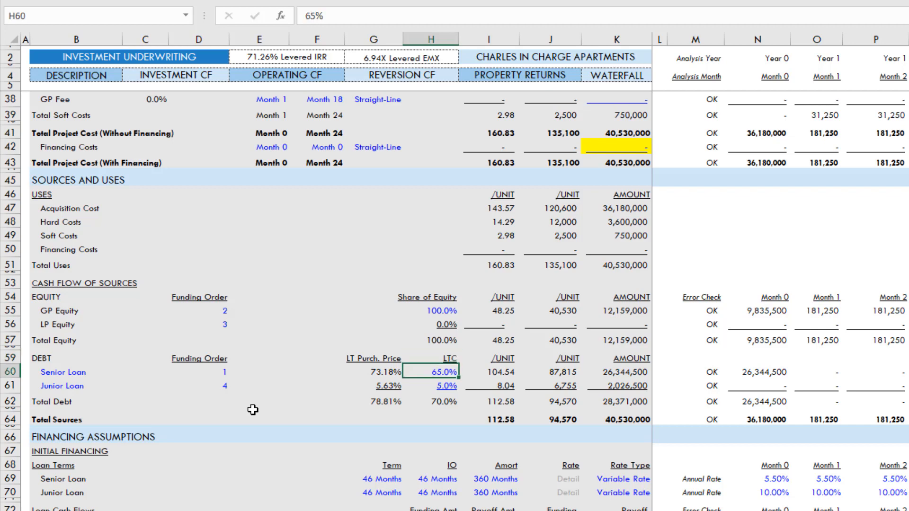
# Inspect the formula behind the Senior Loan's amount and the cells it references.
pyautogui.press('Right')
pyautogui.press('Right')
pyautogui.press('Right')
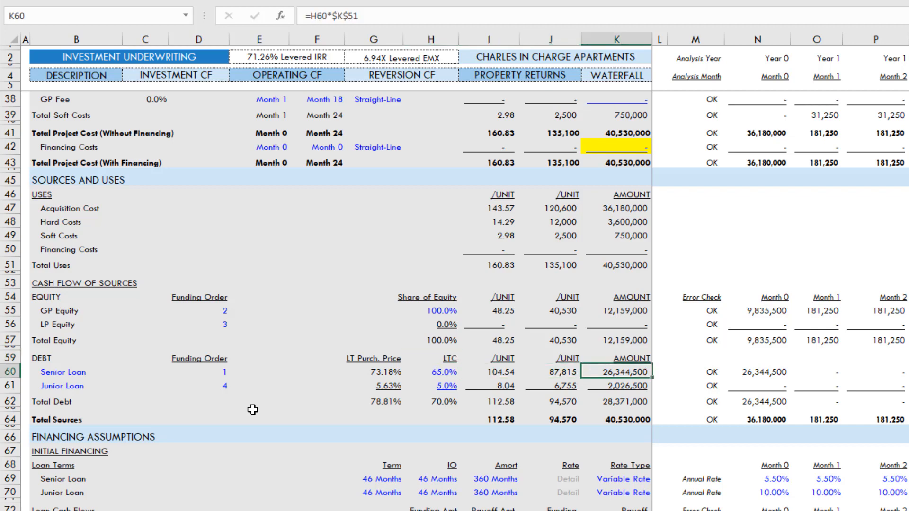
pyautogui.press('F2')
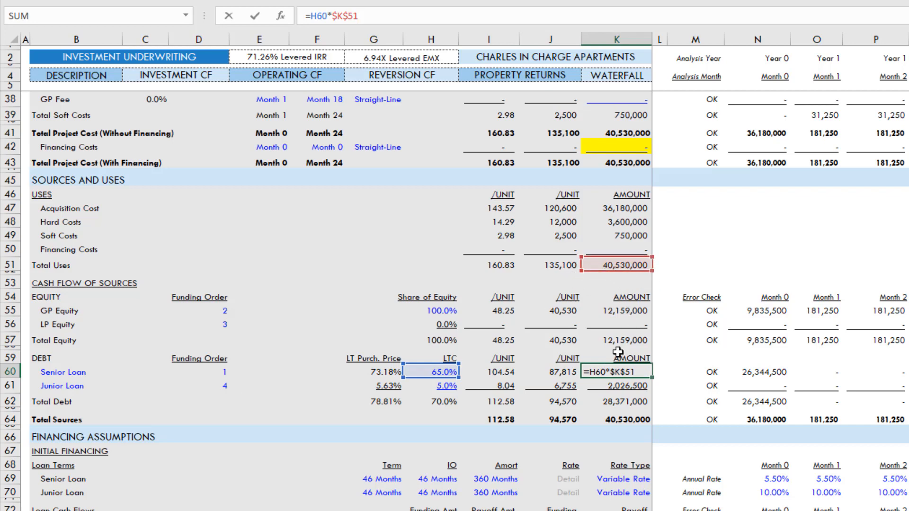
# Set the Senior Loan's LTC to 70% of the purchase price divided by total uses, using the formula =K22*.7/K51.
pyautogui.click(453, 375)
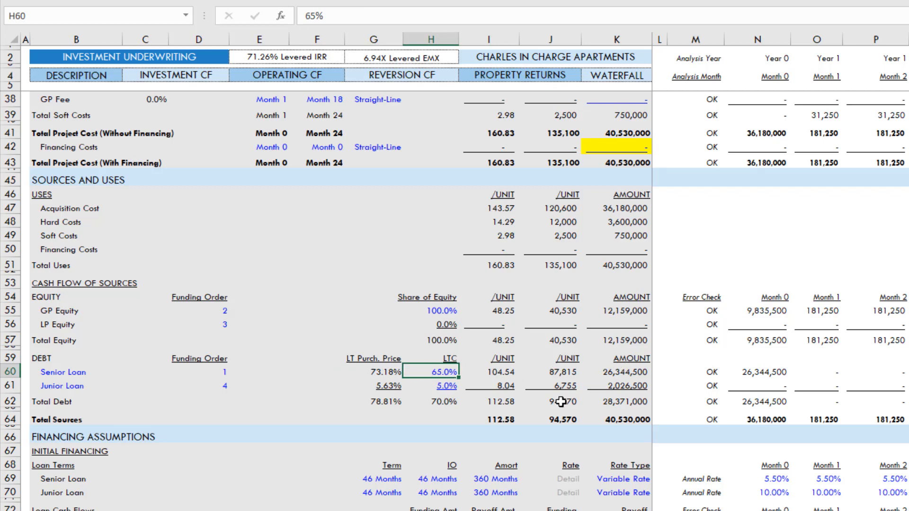
pyautogui.write('=')
pyautogui.press('Up')
pyautogui.press('Up')
pyautogui.press('Up')
pyautogui.press('Up')
pyautogui.press('Up')
pyautogui.press('Up')
pyautogui.press('Up')
pyautogui.press('Up')
pyautogui.press('Up')
pyautogui.press('Up')
pyautogui.press('Up')
pyautogui.press('Up')
pyautogui.press('Up')
pyautogui.press('Up')
pyautogui.press('Up')
pyautogui.press('Up')
pyautogui.press('Up')
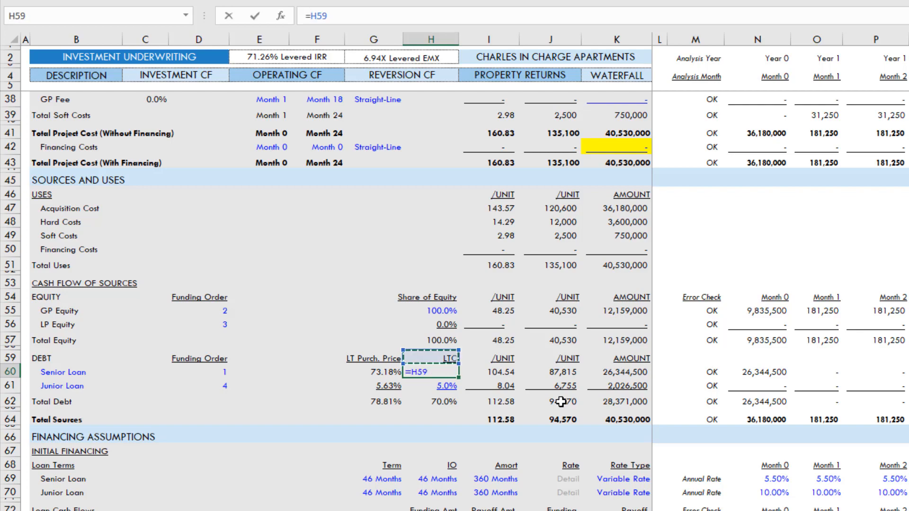
pyautogui.press('Up')
pyautogui.press('Up')
pyautogui.press('Up')
pyautogui.press('Up')
pyautogui.press('Up')
pyautogui.press('Up')
pyautogui.press('Up')
pyautogui.press('Up')
pyautogui.press('Up')
pyautogui.press('Up')
pyautogui.press('Up')
pyautogui.press('Up')
pyautogui.press('Up')
pyautogui.press('Up')
pyautogui.press('Up')
pyautogui.press('Up')
pyautogui.press('Up')
pyautogui.press('Up')
pyautogui.press('Up')
pyautogui.press('Up')
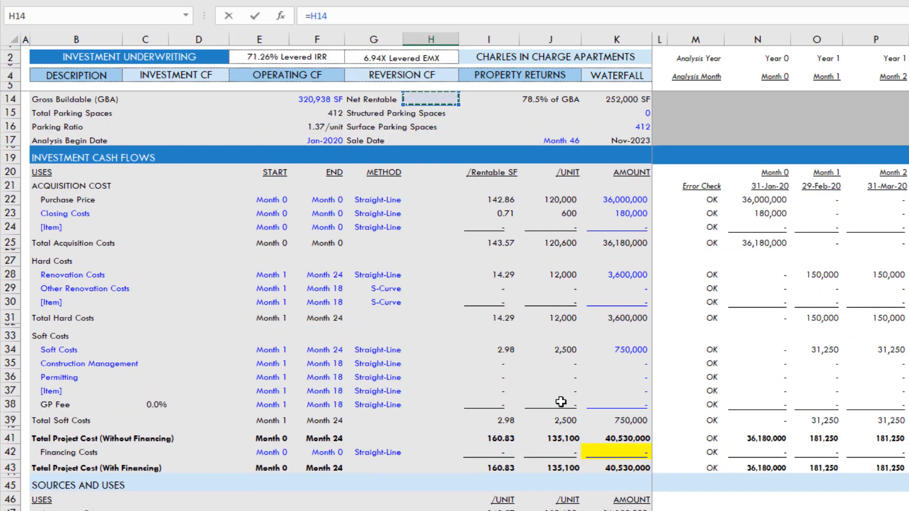
pyautogui.press('Right')
pyautogui.press('Right')
pyautogui.press('Right')
pyautogui.press('Right')
pyautogui.press('Down')
pyautogui.press('Down')
pyautogui.press('Down')
pyautogui.press('Down')
pyautogui.press('Down')
pyautogui.press('Down')
pyautogui.press('Down')
pyautogui.press('Down')
pyautogui.press('Left')
pyautogui.write('*')
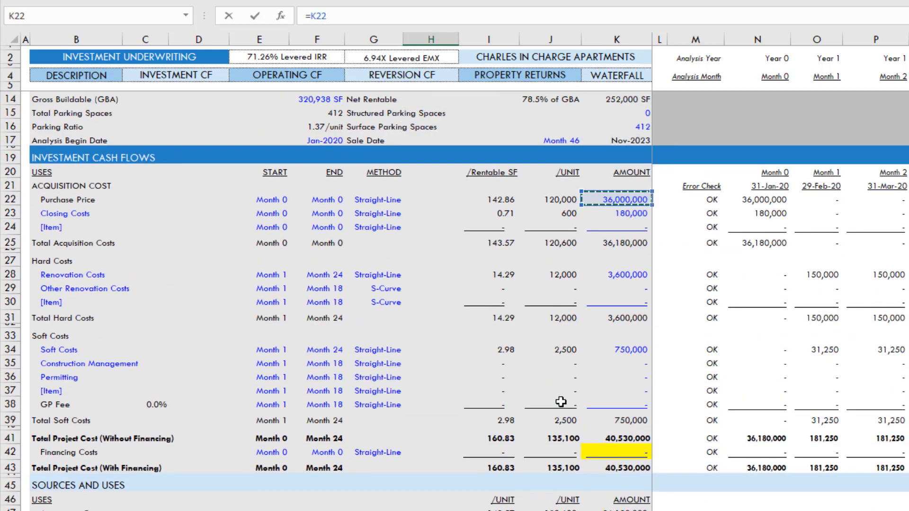
pyautogui.write('.7')
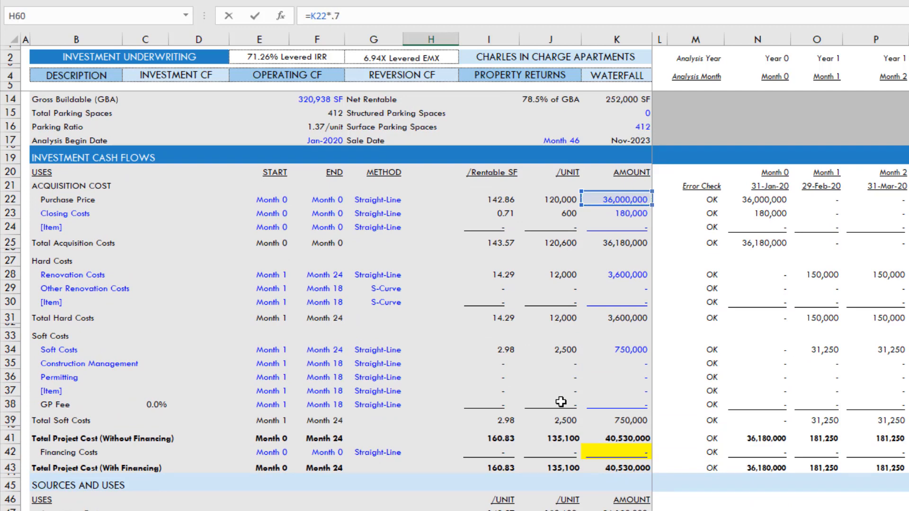
pyautogui.write('/')
pyautogui.scroll(-5, 562, 402)
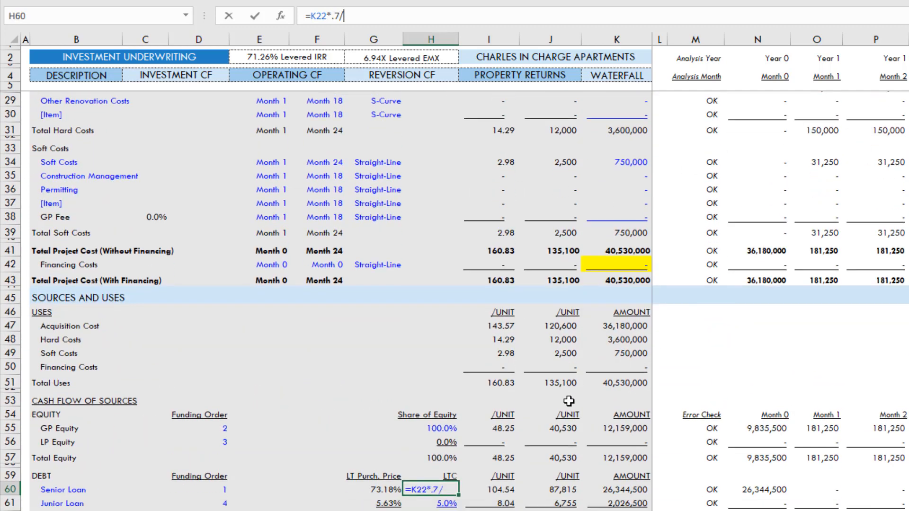
pyautogui.click(617, 379)
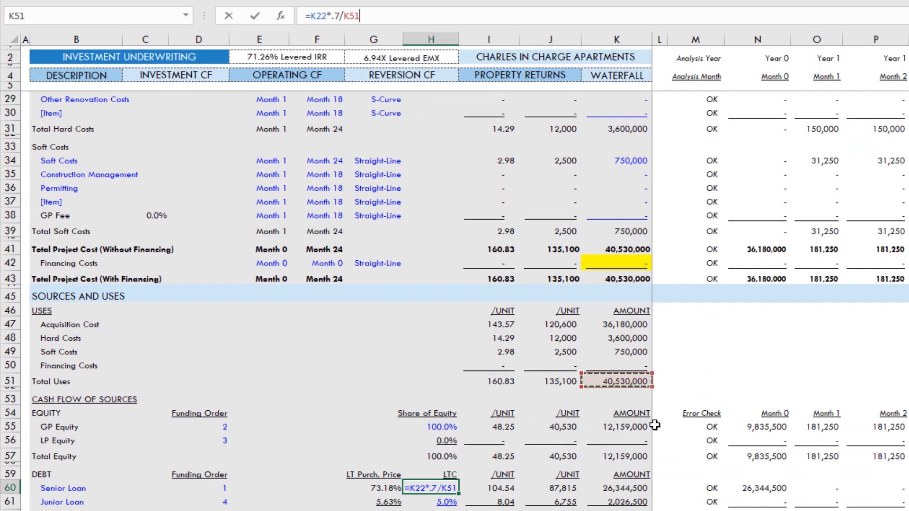
pyautogui.press('Return')
pyautogui.press('Up')
pyautogui.scroll(-3, 655, 426)
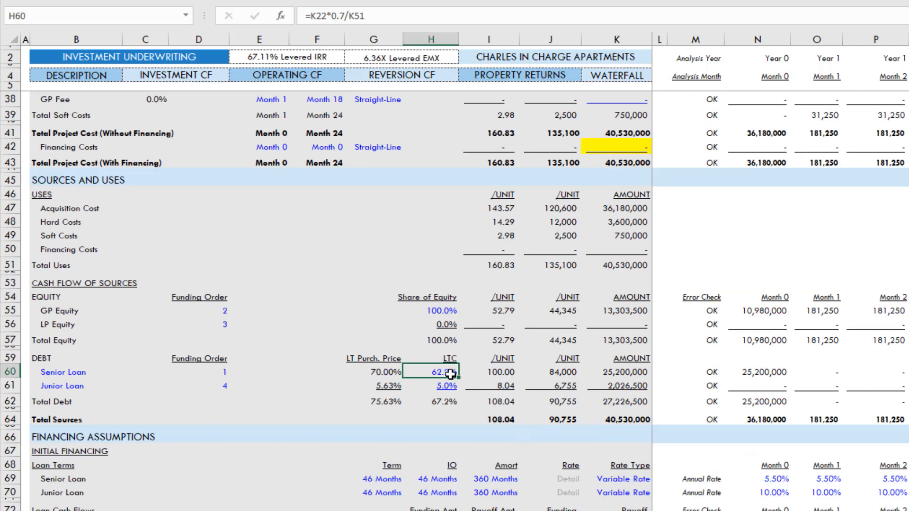
pyautogui.click(621, 372)
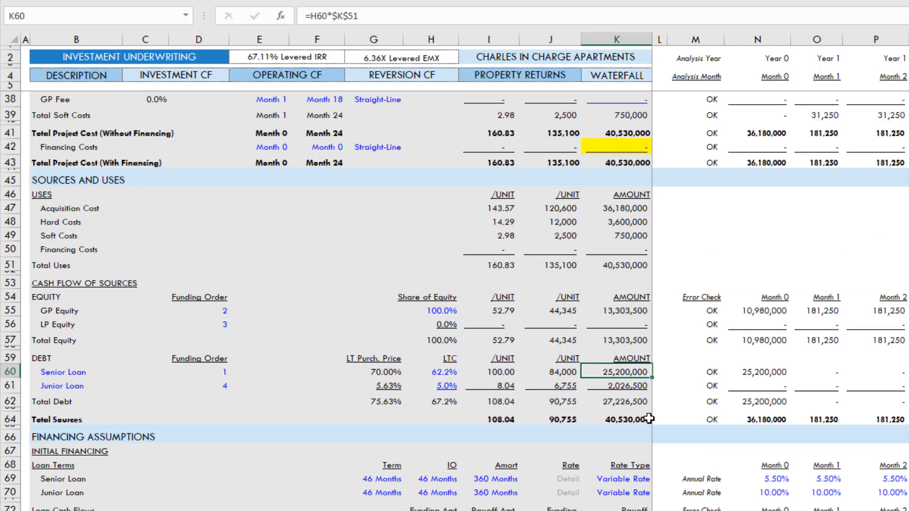
# Set the Junior Loan's funding order to 3.
pyautogui.click(440, 384)
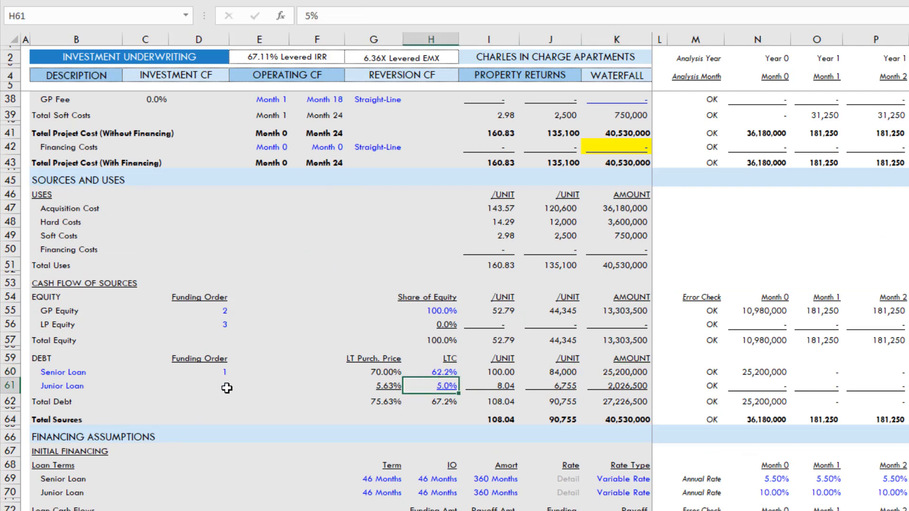
pyautogui.click(223, 388)
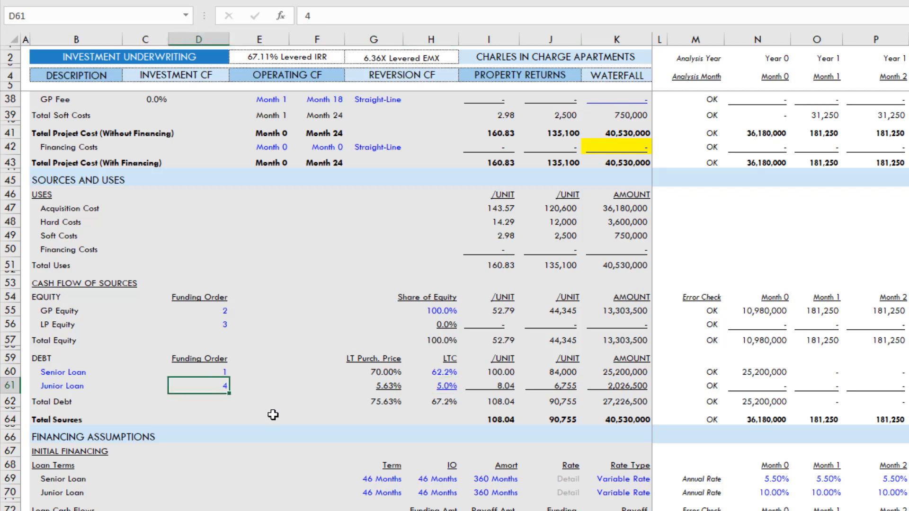
pyautogui.write('3')
pyautogui.press('Return')
# Set the Junior Loan's LTC to 10% of the project cost without financing divided by total uses, using the formula =K41*.1/K51.
pyautogui.press('Up')
pyautogui.press('Right')
pyautogui.press('Right')
pyautogui.press('Right')
pyautogui.press('Right')
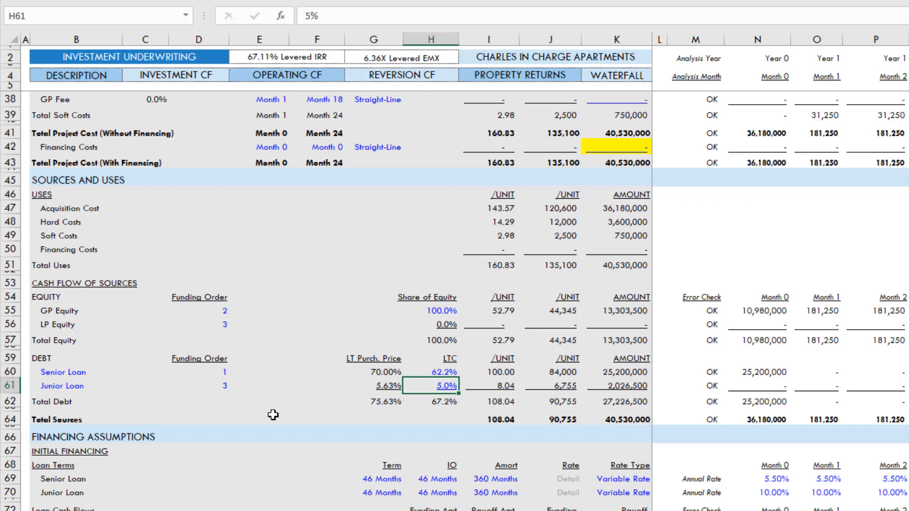
pyautogui.write('=')
pyautogui.press('Up')
pyautogui.press('Up')
pyautogui.press('Right')
pyautogui.press('Up')
pyautogui.press('Up')
pyautogui.press('Right')
pyautogui.press('Up')
pyautogui.press('Up')
pyautogui.press('Up')
pyautogui.press('Right')
pyautogui.press('Up')
pyautogui.press('Up')
pyautogui.press('Up')
pyautogui.press('Up')
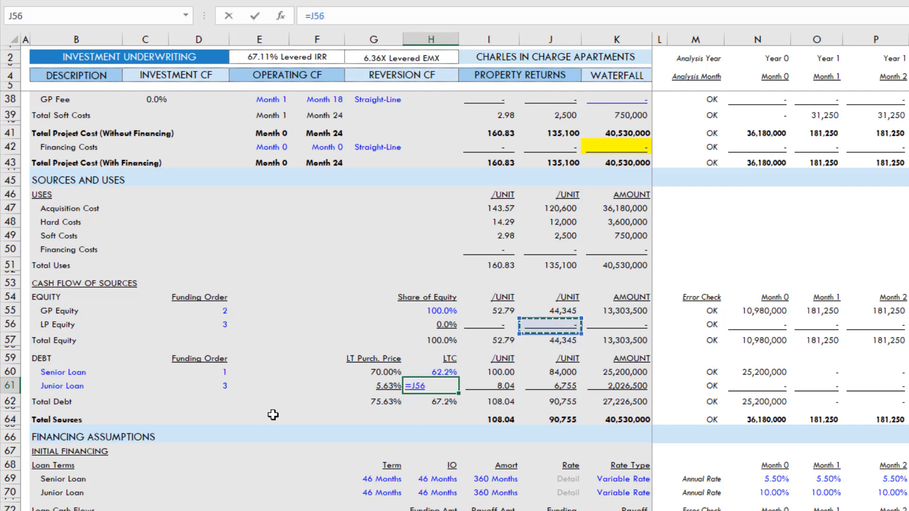
pyautogui.press('Up')
pyautogui.press('Up')
pyautogui.press('Up')
pyautogui.press('Up')
pyautogui.press('Up')
pyautogui.press('Up')
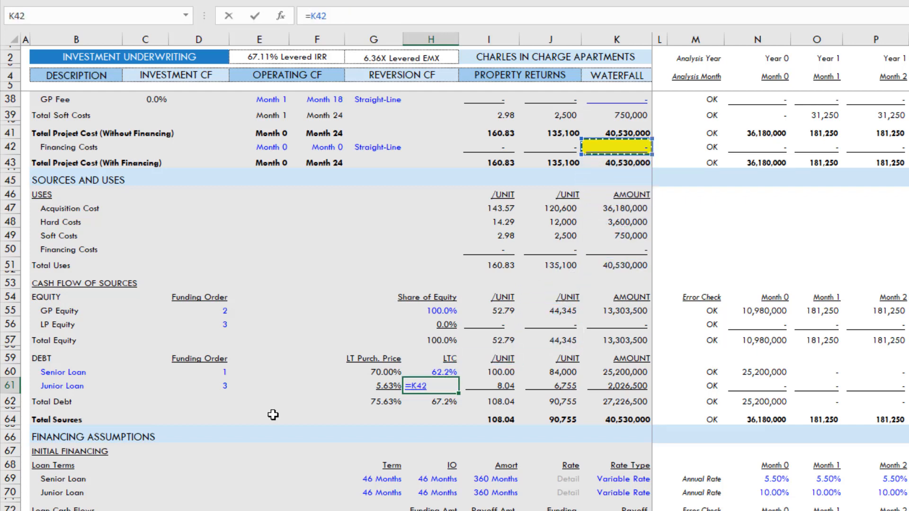
pyautogui.write('*')
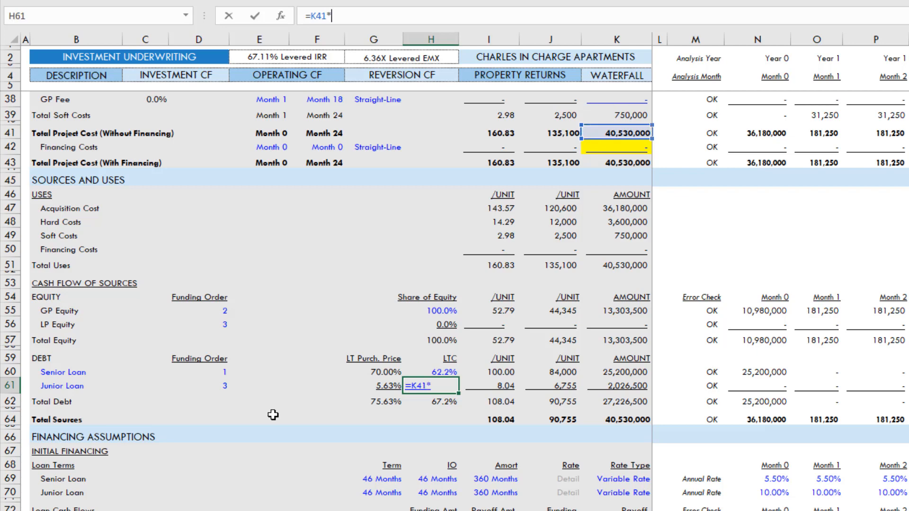
pyautogui.write('.1/')
pyautogui.click(629, 267)
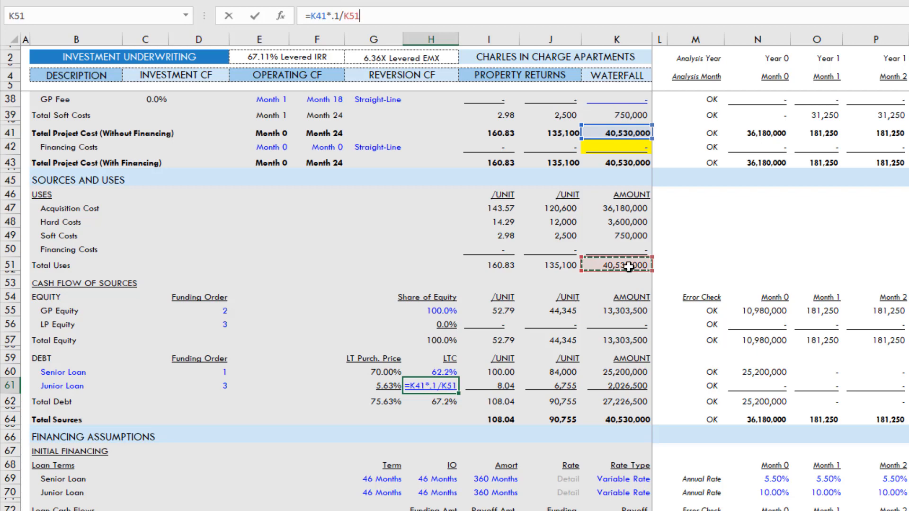
pyautogui.hotkey('ctrl', 'Return')
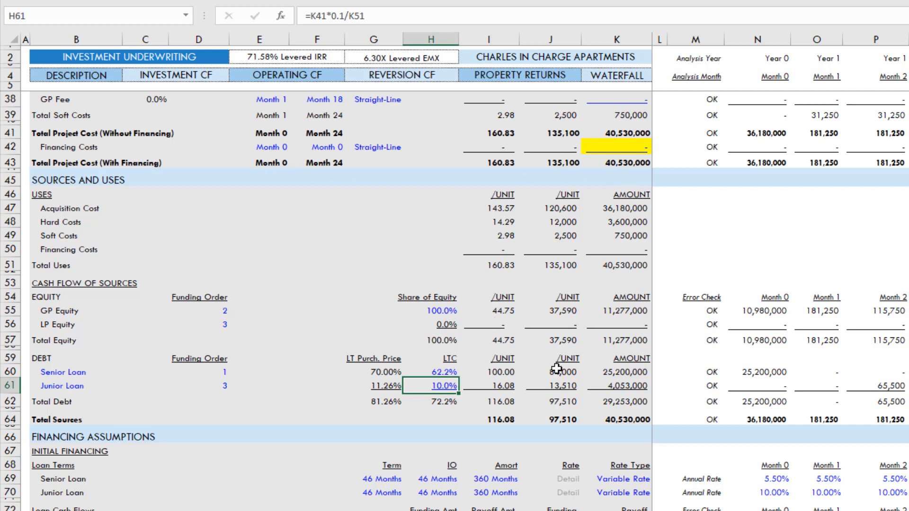
# Enter the Financing Costs amount as 1% of the Senior Loan, with the hardcoded formula =25200000*.01.
pyautogui.click(617, 150)
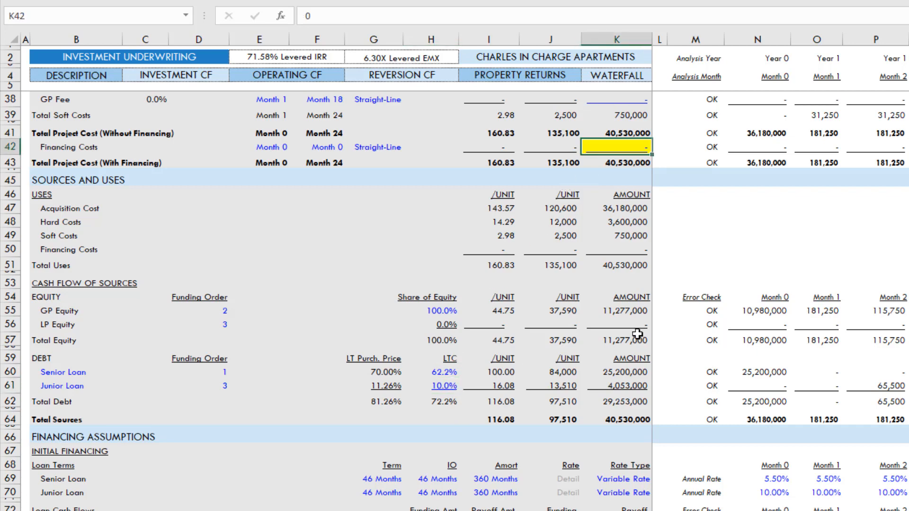
pyautogui.write('=25200000')
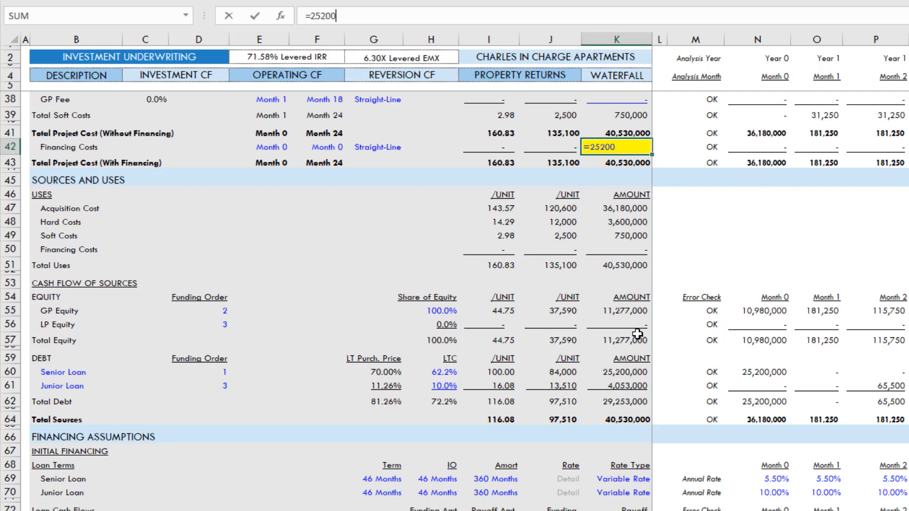
pyautogui.write('*.021')
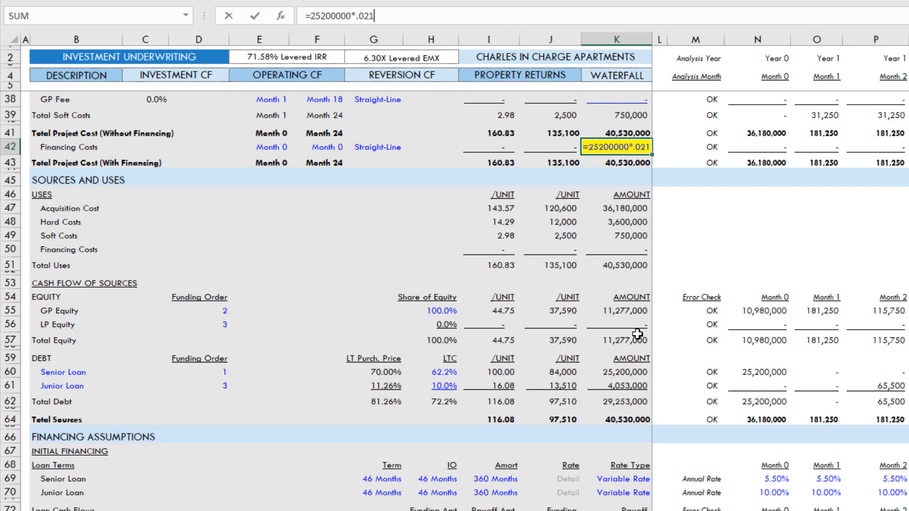
pyautogui.press('BackSpace')
pyautogui.press('BackSpace')
pyautogui.write('1')
pyautogui.press('Return')
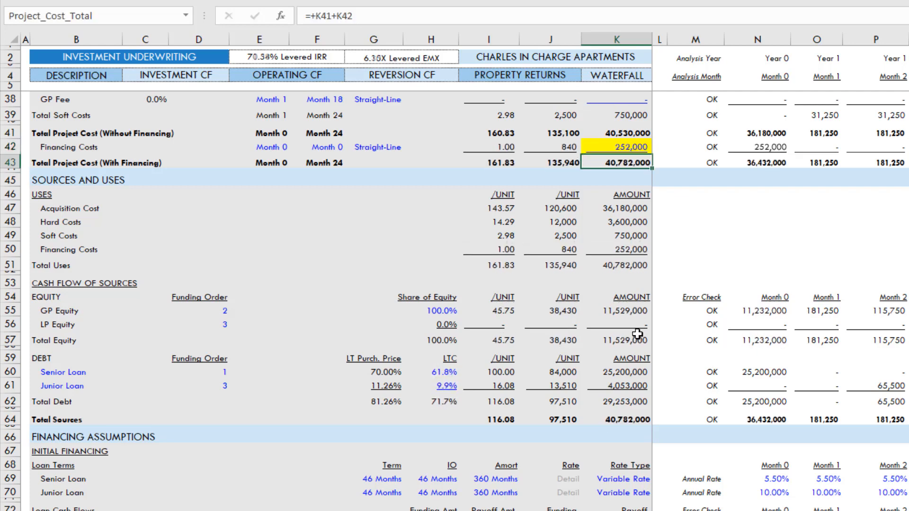
# Extend the Financing Costs formula with 2% of the Junior Loan by adding +4053000*0.02.
pyautogui.press('Up')
pyautogui.press('F2')
pyautogui.write('+')
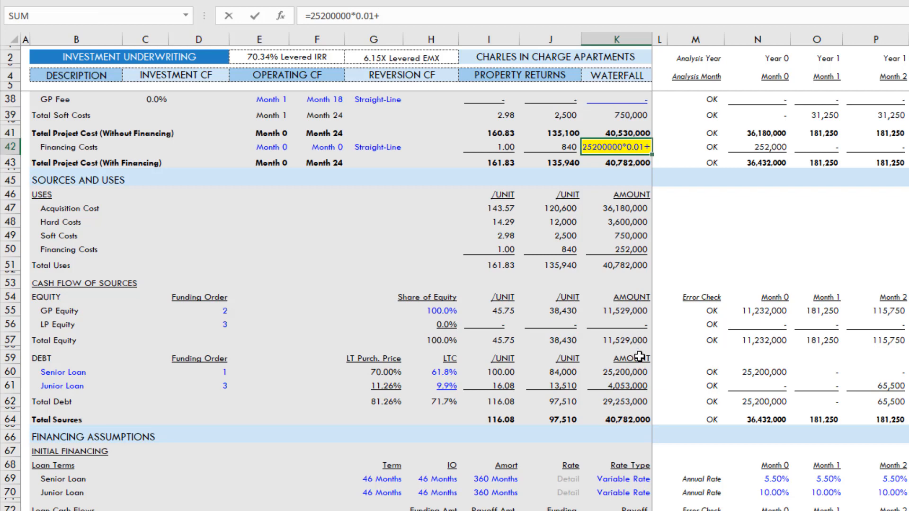
pyautogui.write('405300')
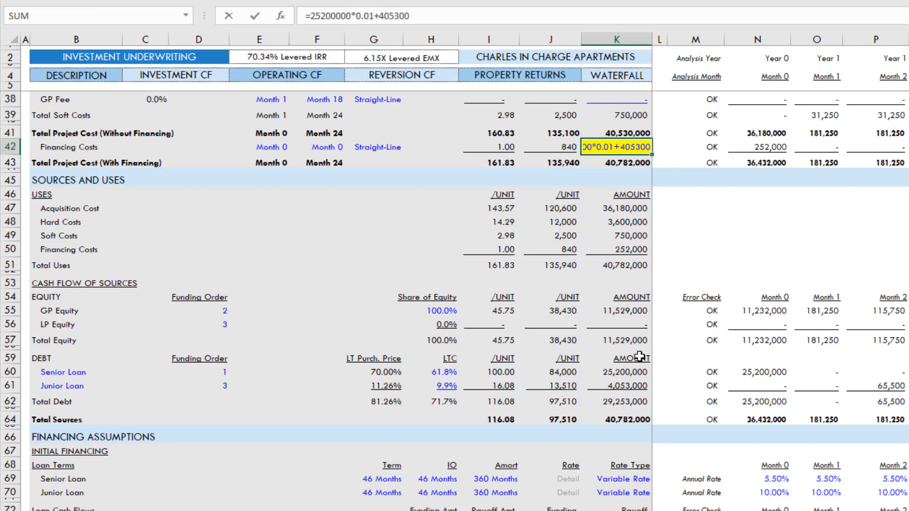
pyautogui.write('0*0.02')
pyautogui.press('Return')
pyautogui.press('Up')
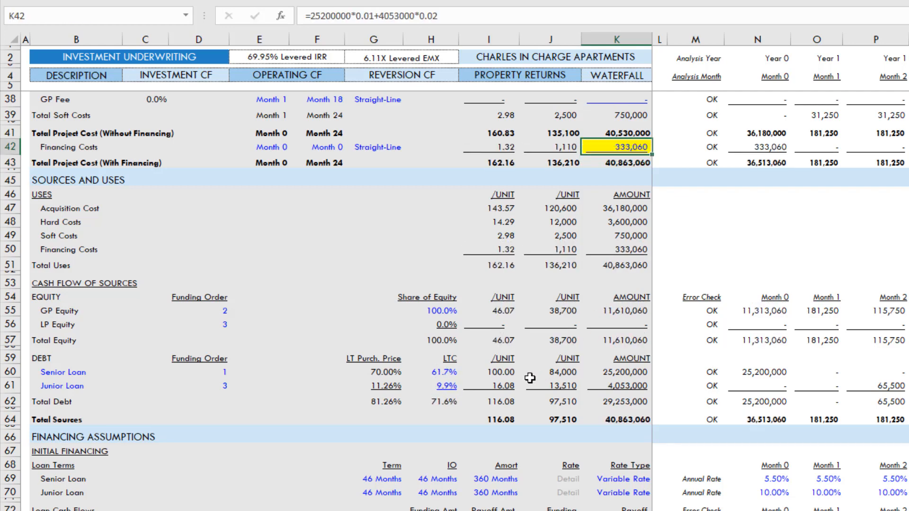
# Rename the Junior Loan as Mezz Loan in the Debt section of the cash flow of sources.
pyautogui.click(440, 386)
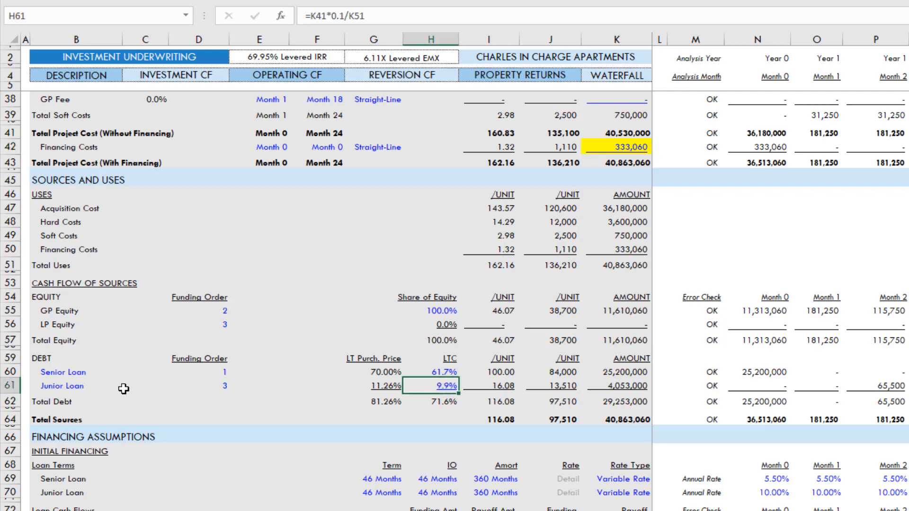
pyautogui.click(78, 387)
pyautogui.write('ezz Loan')
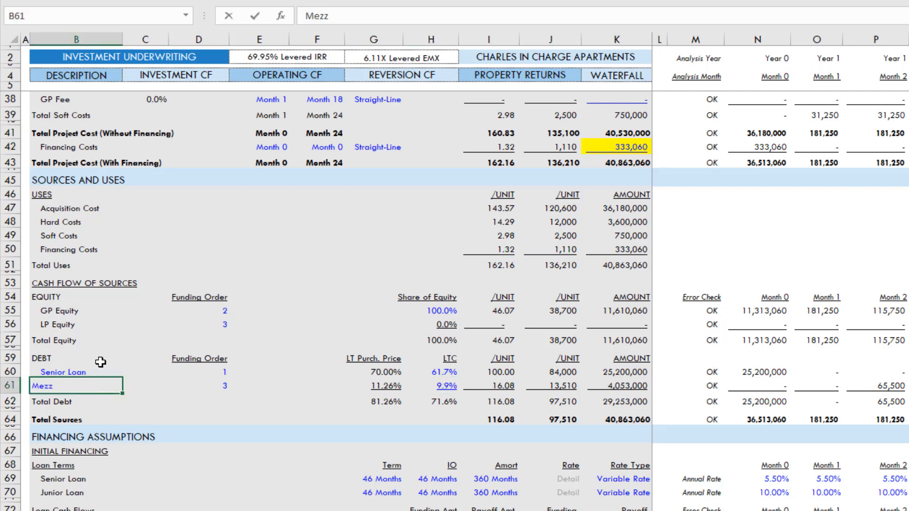
pyautogui.press('Return')
pyautogui.press('Right')
pyautogui.press('Right')
pyautogui.press('Right')
pyautogui.press('Right')
pyautogui.press('Right')
pyautogui.press('Right')
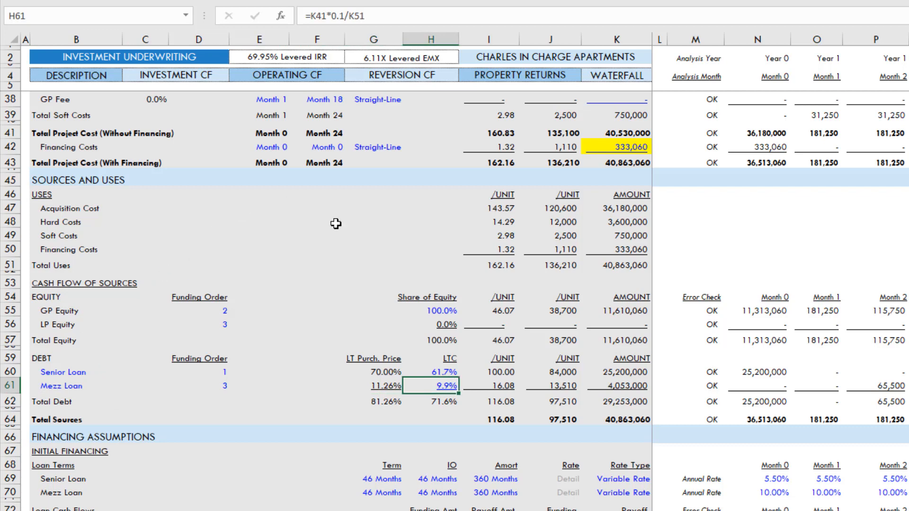
pyautogui.click(617, 264)
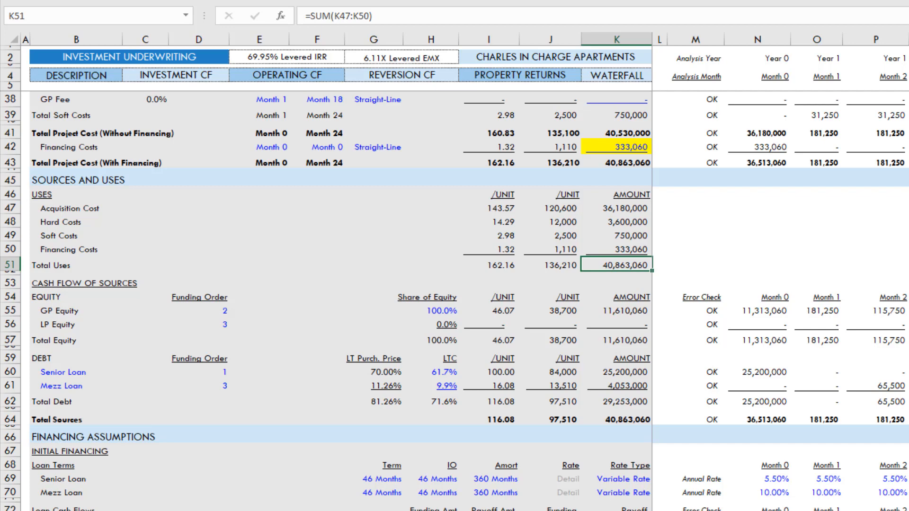
# Set the funding order of both GP Equity and LP Equity to 2.
pyautogui.moveTo(214, 310); pyautogui.dragTo(220, 324)
pyautogui.write('2')
pyautogui.hotkey('ctrl', 'Return')
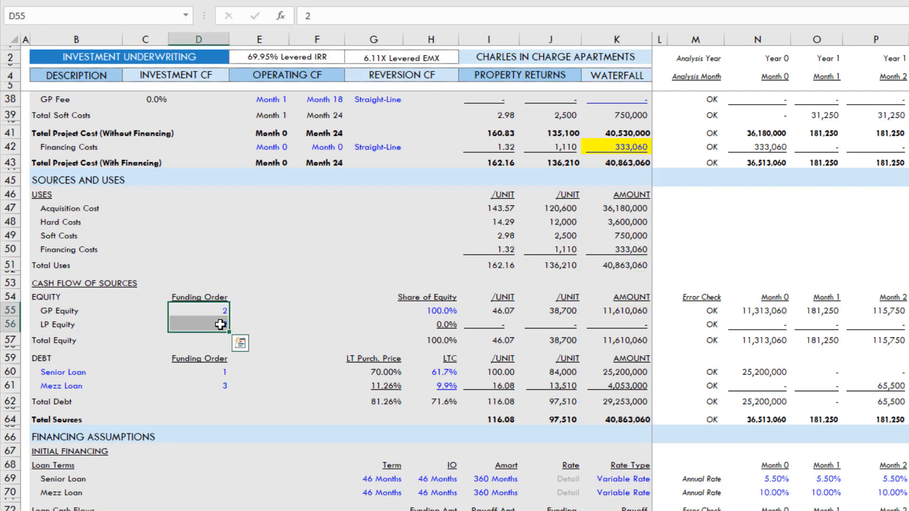
pyautogui.press('Up')
pyautogui.press('Down')
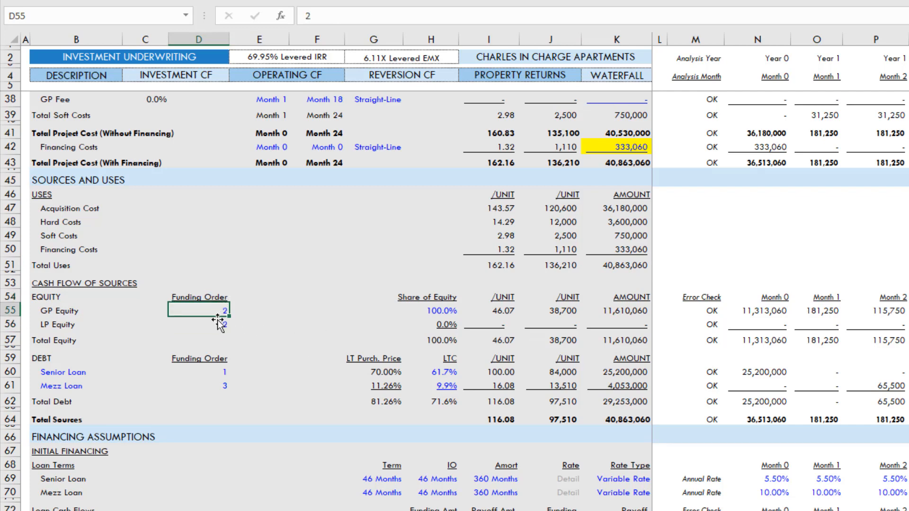
# Set the GP Equity's share of equity to 10%.
pyautogui.click(428, 313)
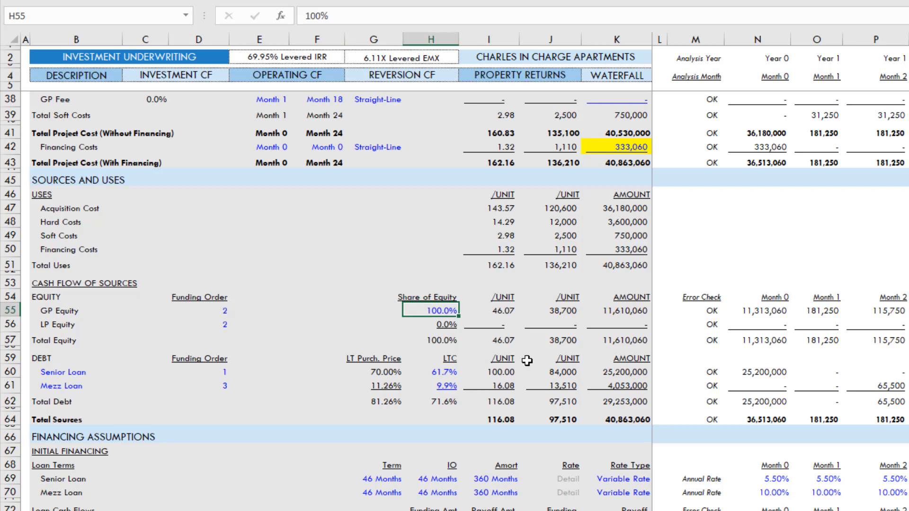
pyautogui.write('10')
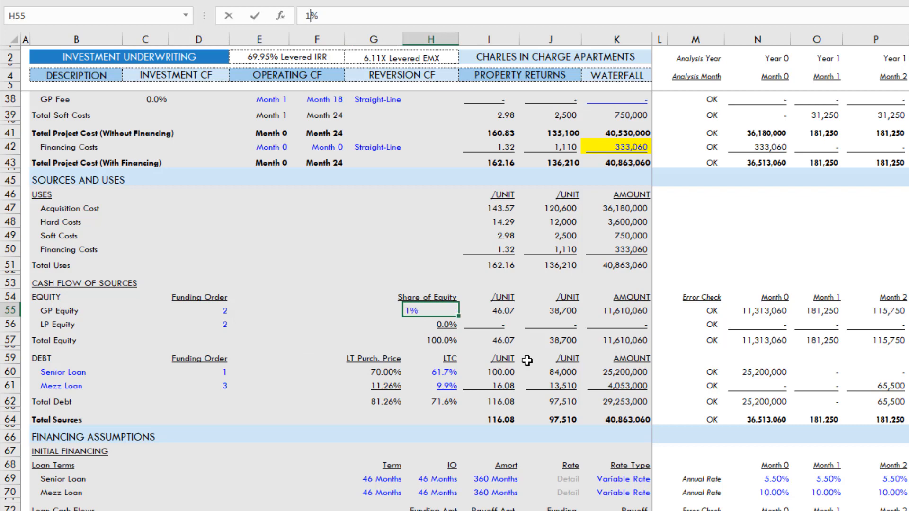
pyautogui.press('Return')
pyautogui.press('Up')
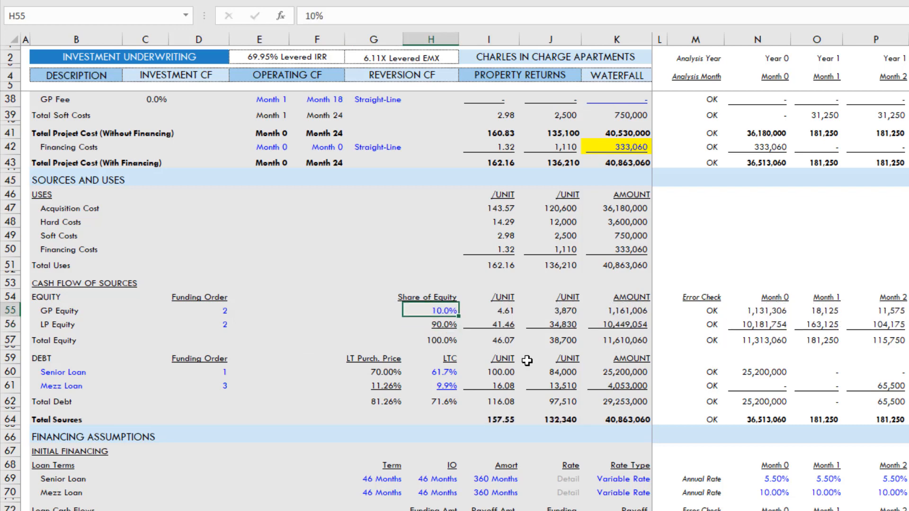
pyautogui.press('Down')
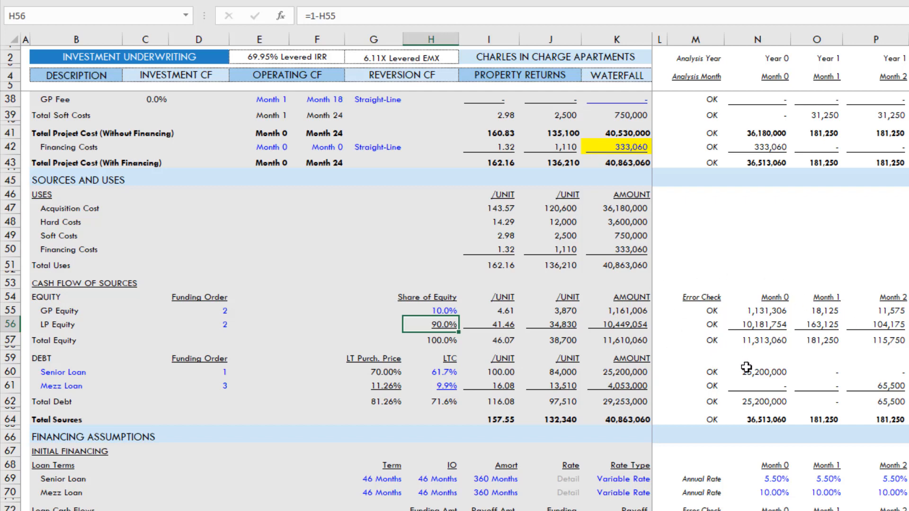
pyautogui.click(772, 371)
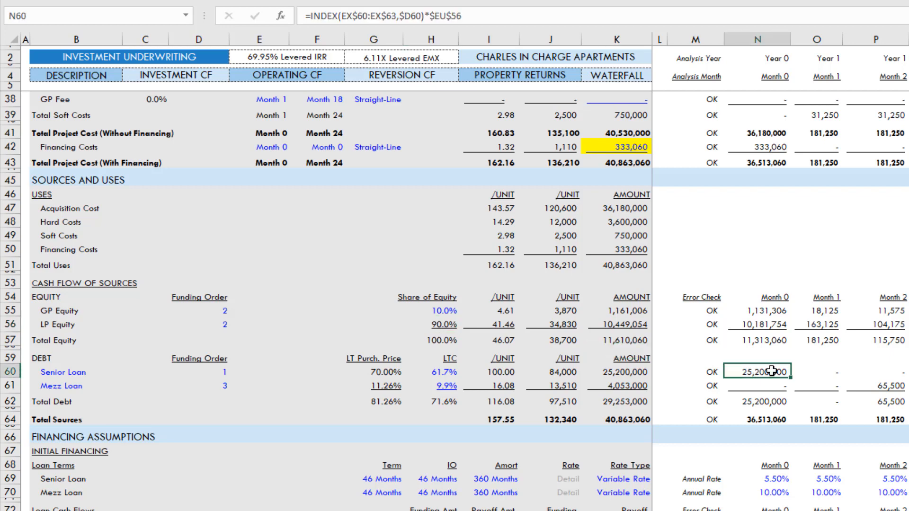
# Review the Total Equity funding for Month 0 and the GP and LP Equity draws in Months 1 and 2.
pyautogui.click(767, 341)
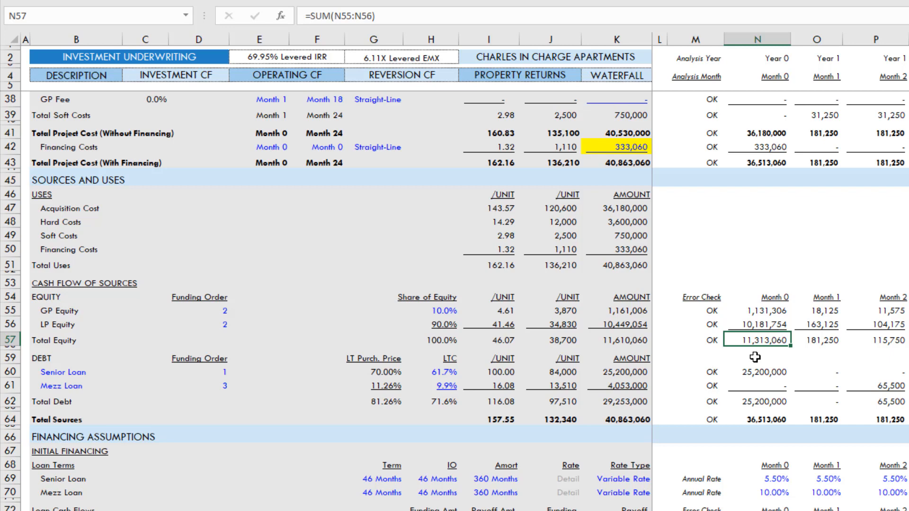
pyautogui.hscroll(6, 756, 358)
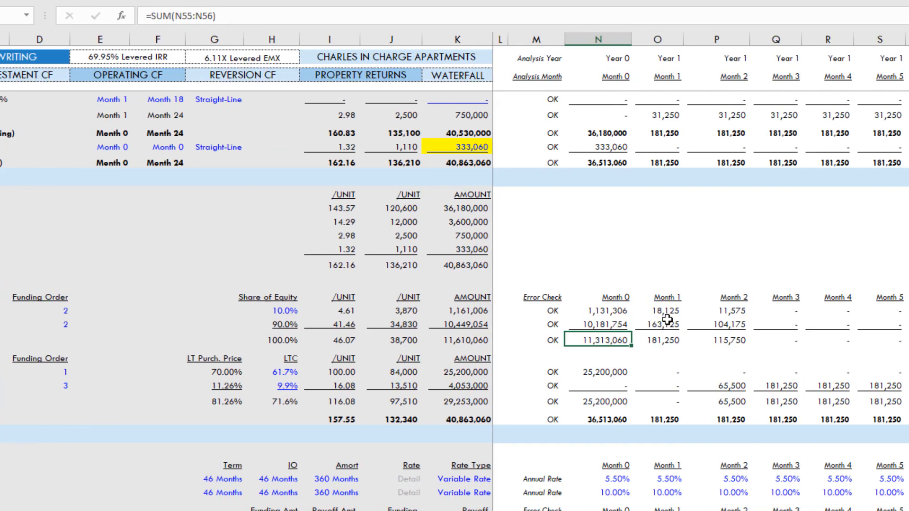
pyautogui.moveTo(506, 311); pyautogui.dragTo(508, 344)
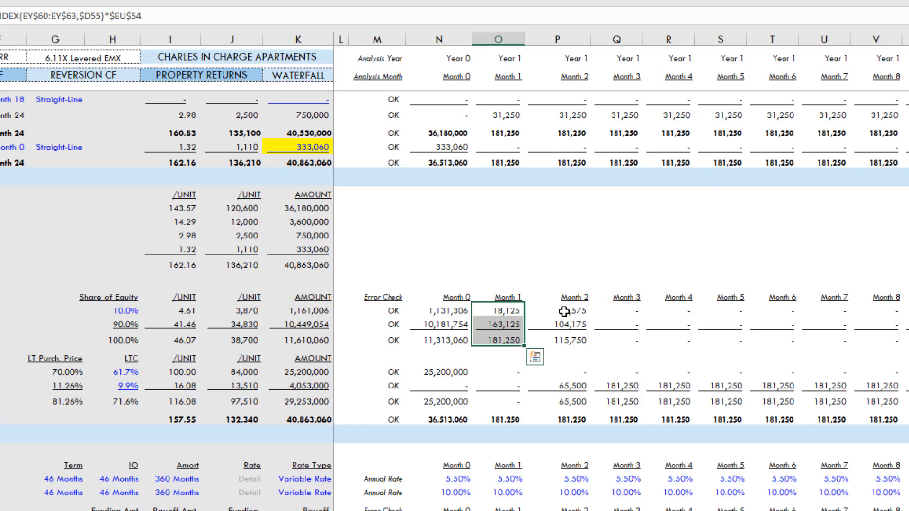
pyautogui.moveTo(562, 310); pyautogui.dragTo(564, 342)
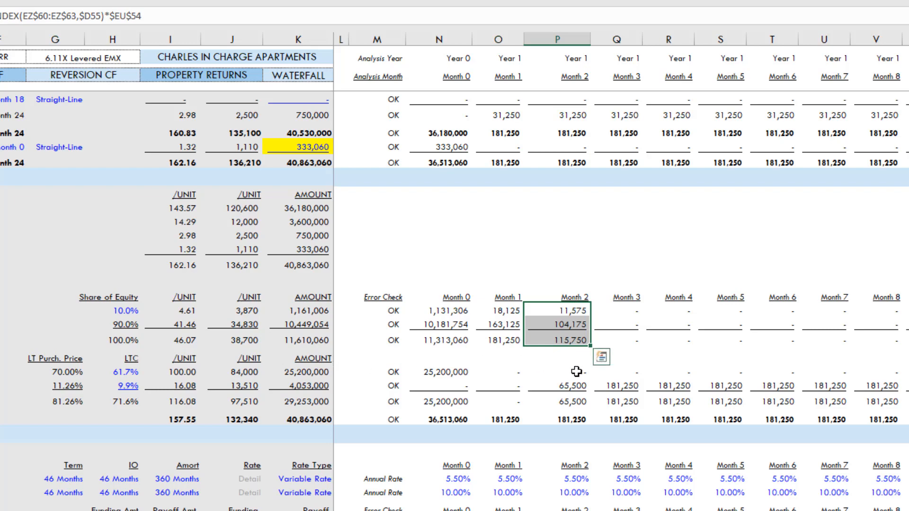
# Trace the Mezz Loan's monthly draws from Month 2 through the end of the renovation period in the cash flow of sources.
pyautogui.click(575, 385)
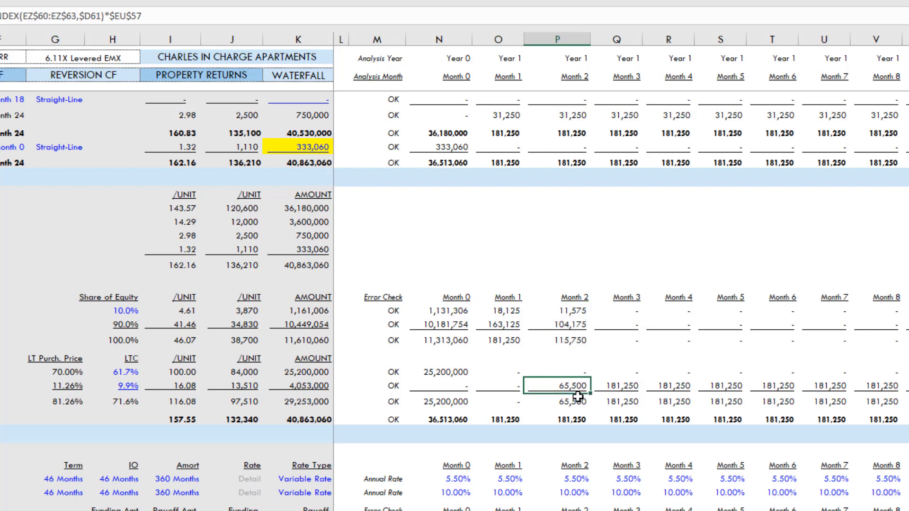
pyautogui.press('Right')
pyautogui.press('Right')
pyautogui.press('Right')
pyautogui.press('Right')
pyautogui.press('Right')
pyautogui.press('Right')
pyautogui.press('Right')
pyautogui.press('Right')
pyautogui.press('Right')
pyautogui.press('Right')
pyautogui.press('Right')
pyautogui.press('Right')
pyautogui.press('Right')
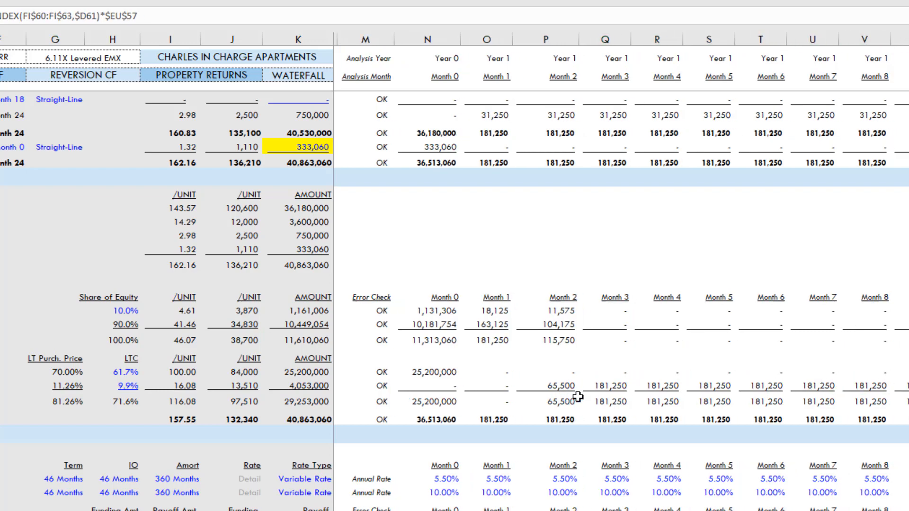
pyautogui.press('Right')
pyautogui.press('Right')
pyautogui.press('Right')
pyautogui.press('Right')
pyautogui.press('Right')
pyautogui.press('Right')
pyautogui.press('Right')
pyautogui.press('Right')
pyautogui.press('Right')
pyautogui.press('Right')
pyautogui.press('Right')
pyautogui.press('Right')
pyautogui.press('Right')
pyautogui.press('Right')
pyautogui.press('Right')
pyautogui.press('Right')
pyautogui.press('Right')
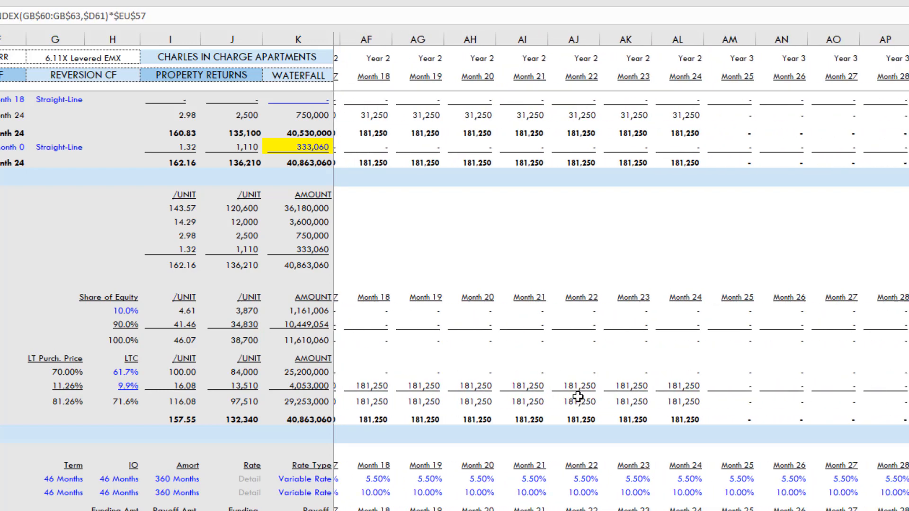
pyautogui.press('Left')
pyautogui.press('Left')
pyautogui.press('Left')
pyautogui.press('Left')
pyautogui.press('Left')
pyautogui.press('Left')
pyautogui.press('Left')
pyautogui.press('Left')
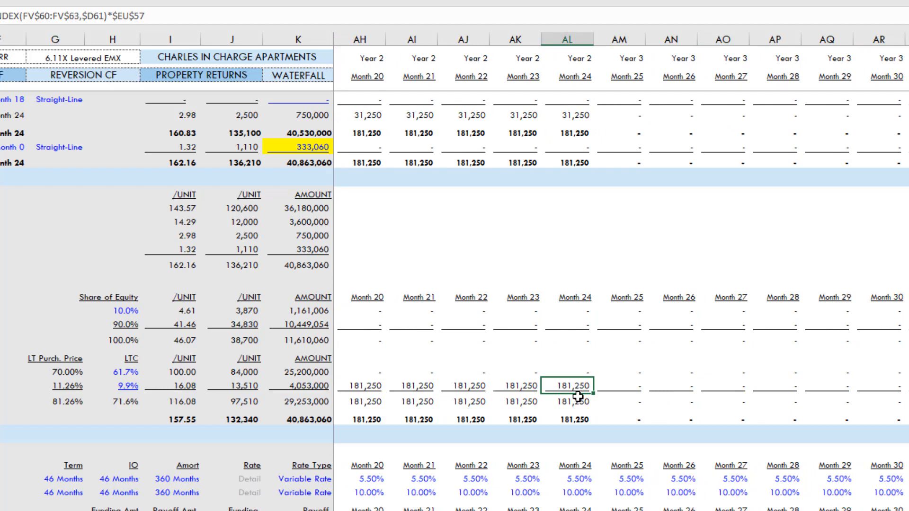
# Compare the Total Sources amount with the Total Uses amount in the Sources and Uses section.
pyautogui.press('Home')
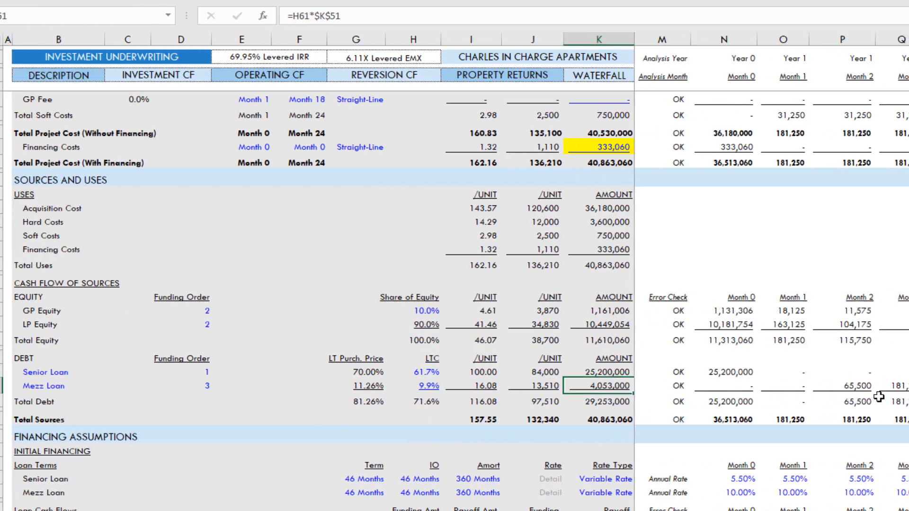
pyautogui.press('Left')
pyautogui.press('Left')
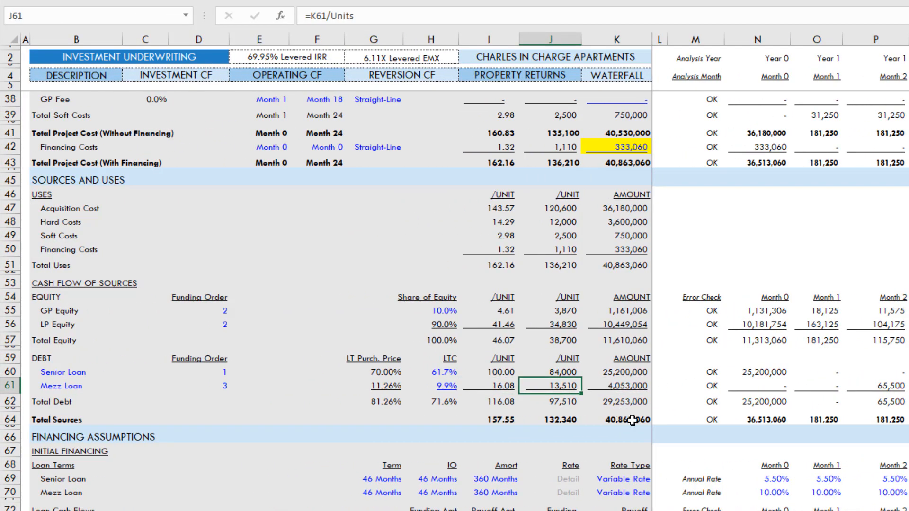
pyautogui.click(632, 419)
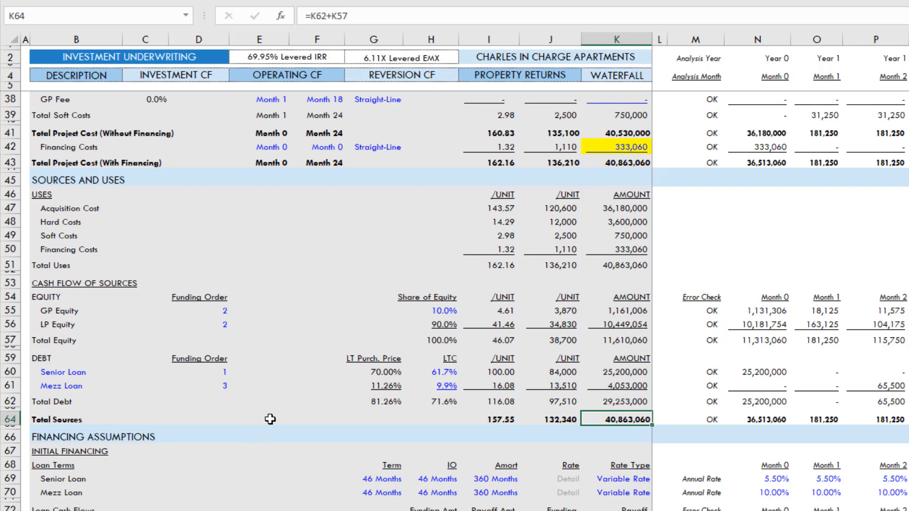
pyautogui.click(631, 264)
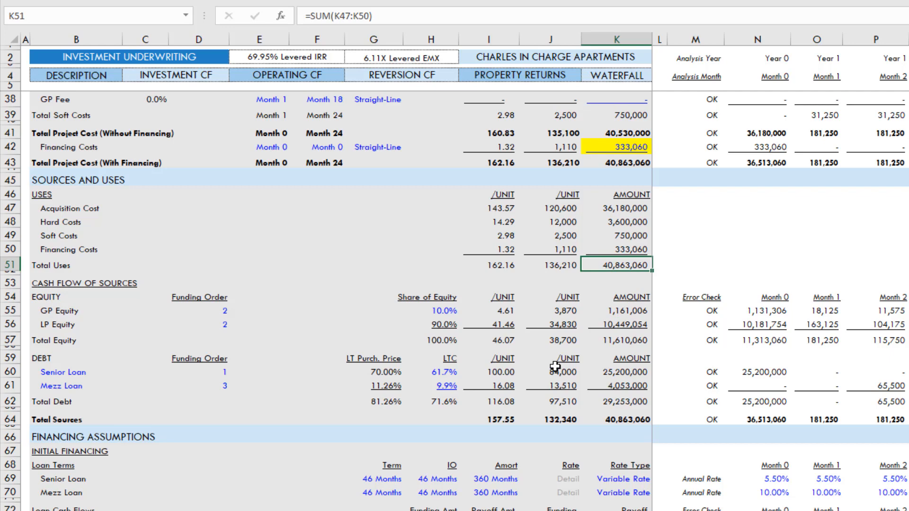
# Set the Senior Loan's interest-only period to 0 months in the Initial Financing loan terms.
pyautogui.scroll(-2, 358, 392)
pyautogui.scroll(-2, 429, 393)
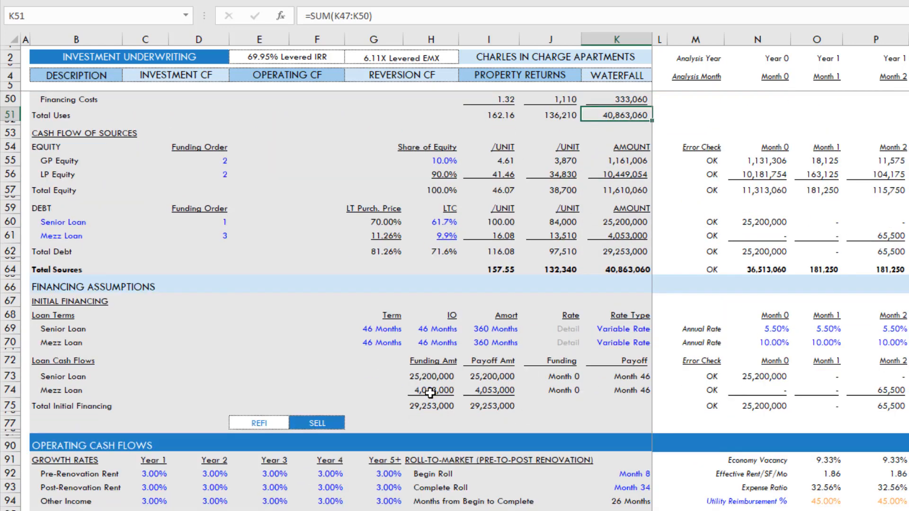
pyautogui.click(442, 329)
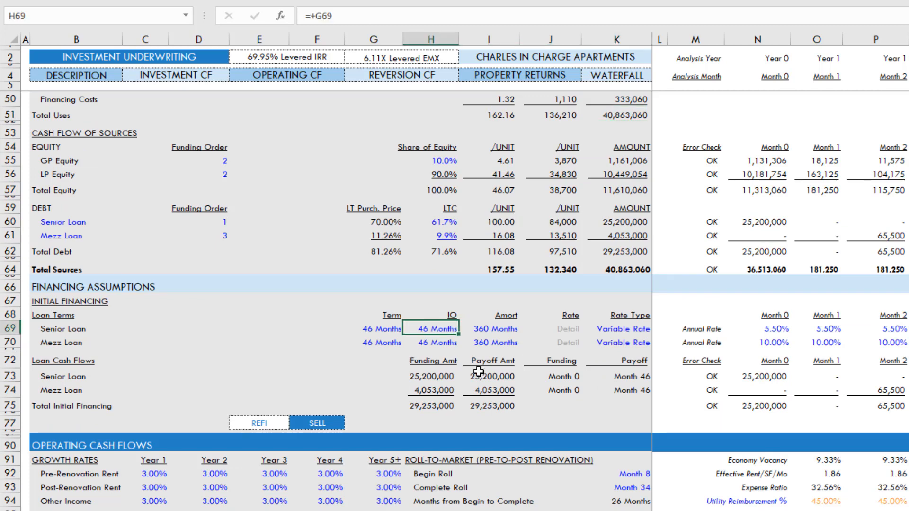
pyautogui.write('0')
pyautogui.press('Return')
pyautogui.press('Up')
pyautogui.press('Right')
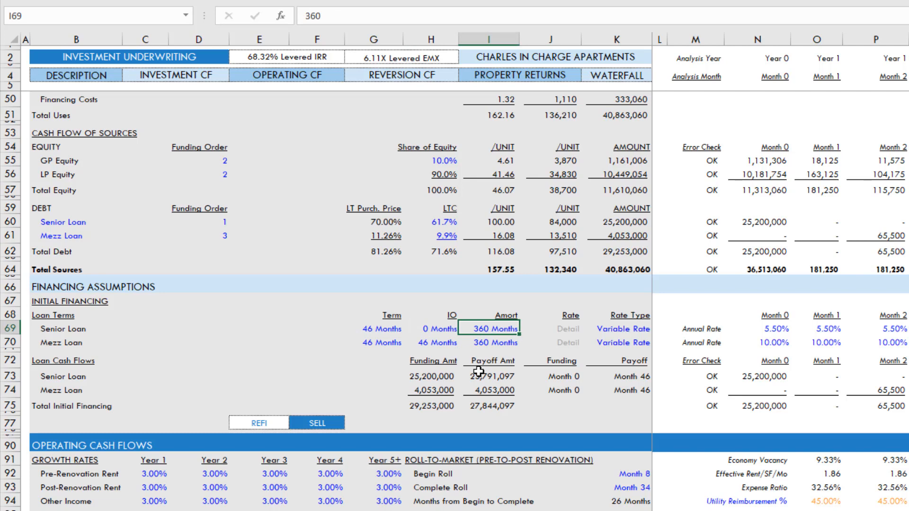
# Examine the Term formulas of the Senior Loan and the Mezz Loan.
pyautogui.press('Left')
pyautogui.press('Left')
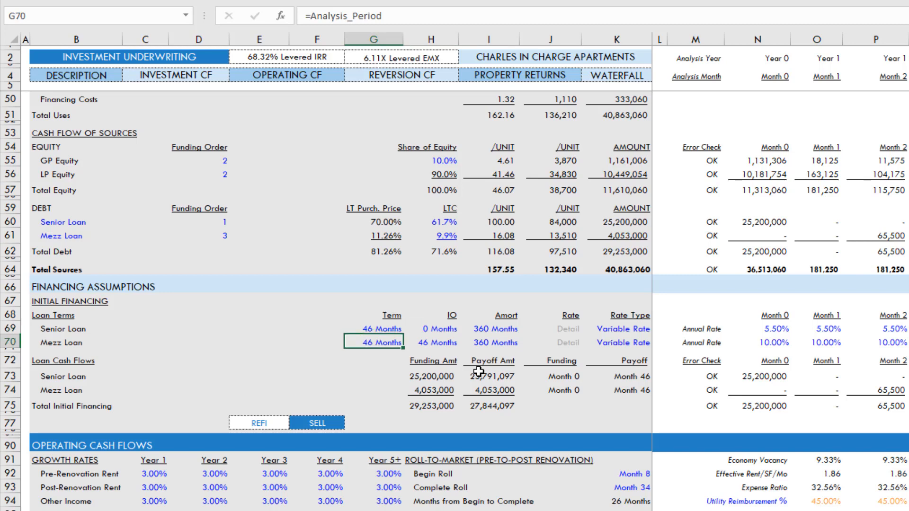
pyautogui.press('Down')
pyautogui.press('Up')
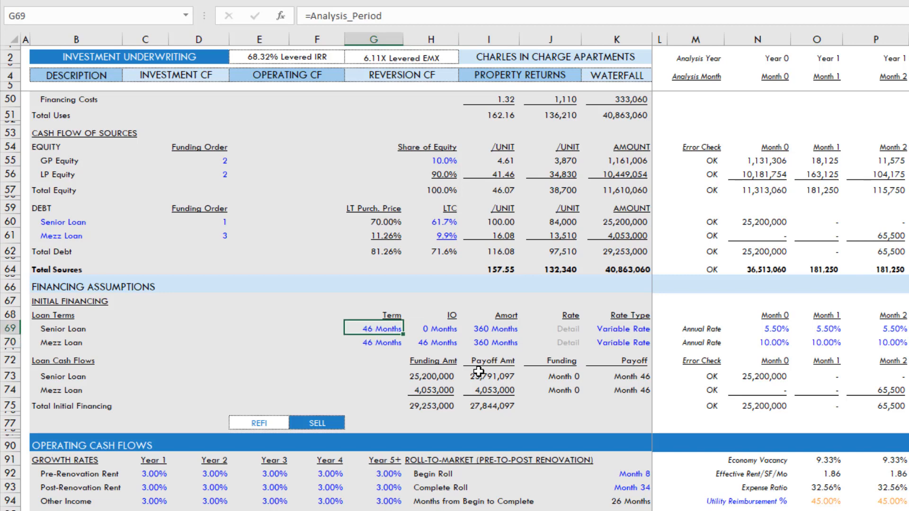
pyautogui.press('Down')
pyautogui.press('Up')
pyautogui.press('Down')
pyautogui.press('Up')
pyautogui.press('Down')
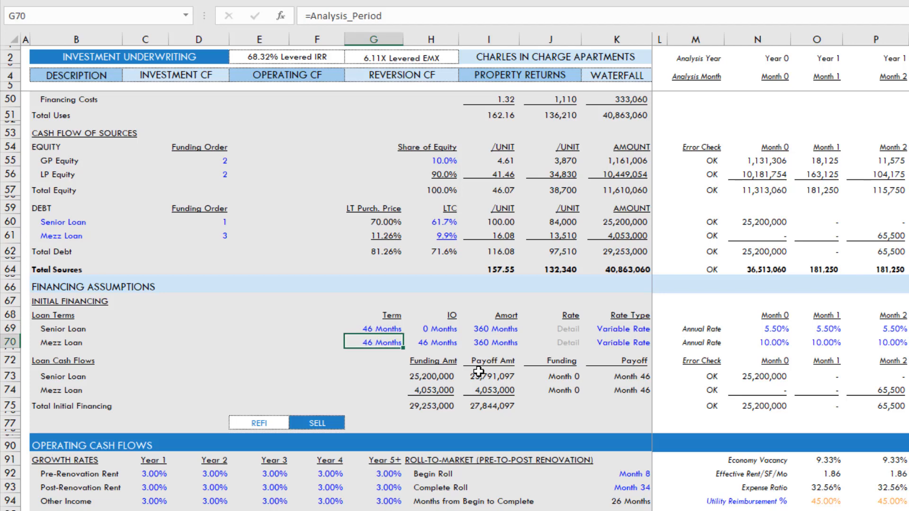
pyautogui.press('Up')
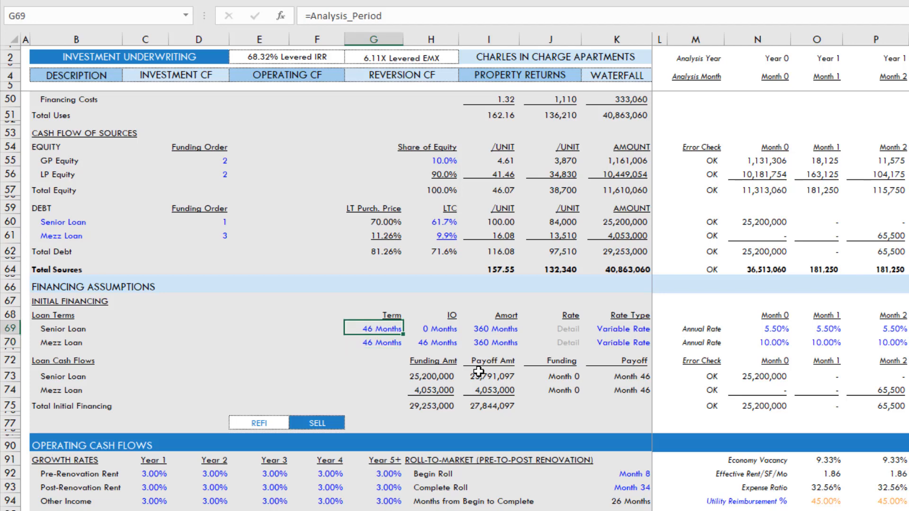
pyautogui.press('Down')
pyautogui.press('Up')
pyautogui.press('Down')
pyautogui.press('Up')
# Link the Senior Loan's term to the Sale Date month (=Analysis_Period) and copy the formula to the Mezz Loan's term.
pyautogui.write('=')
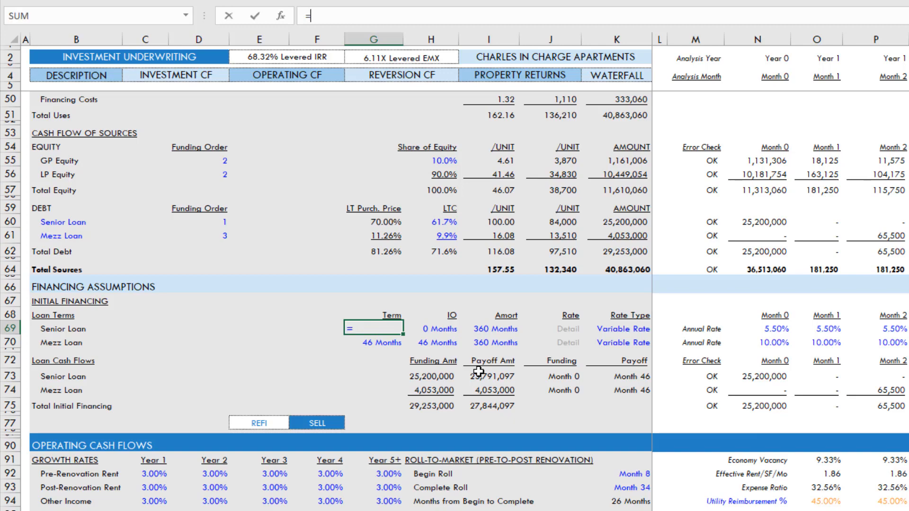
pyautogui.scroll(14, 479, 372)
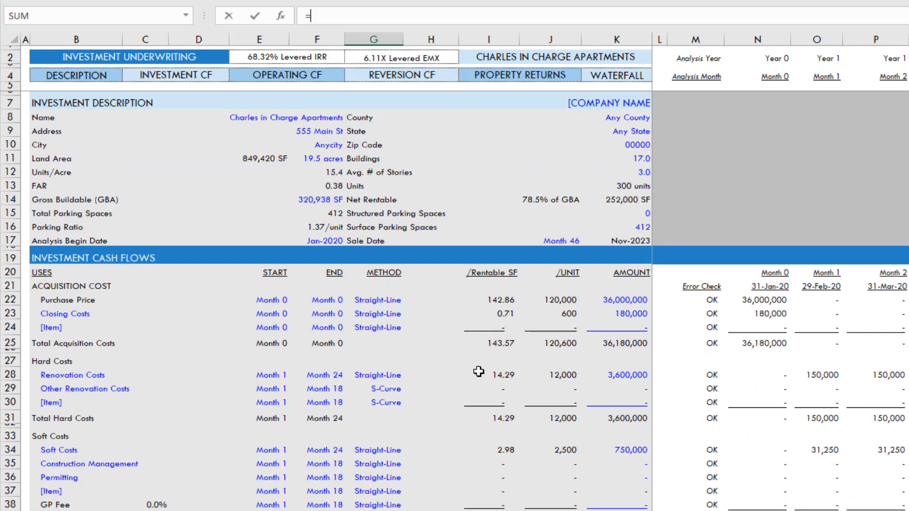
pyautogui.click(568, 240)
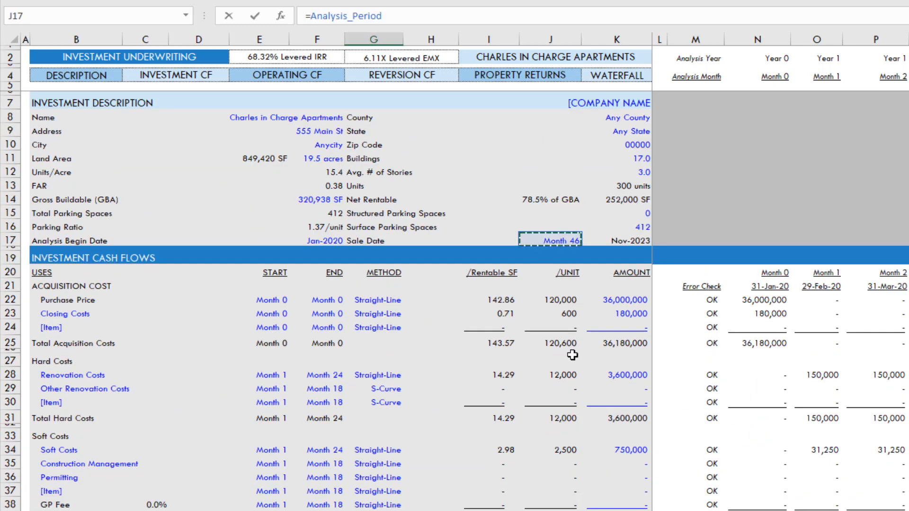
pyautogui.press('Return')
pyautogui.scroll(-13, 573, 354)
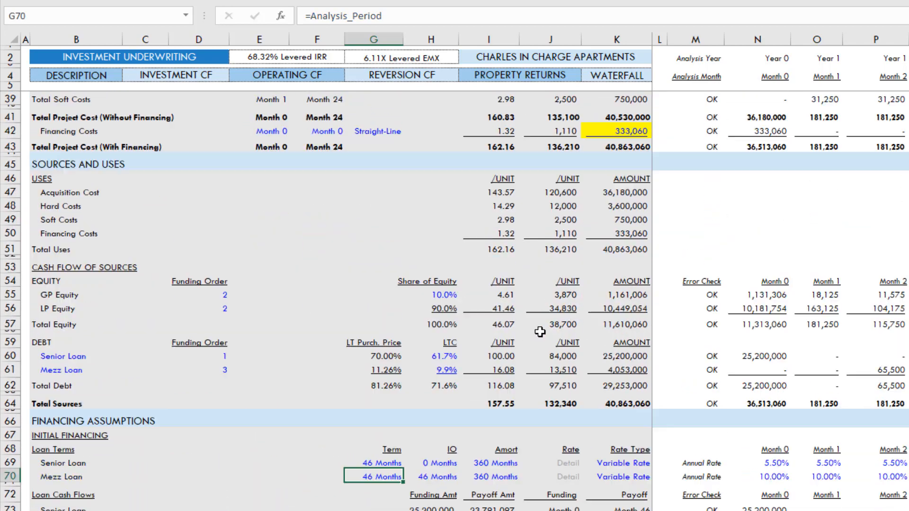
pyautogui.press('Up')
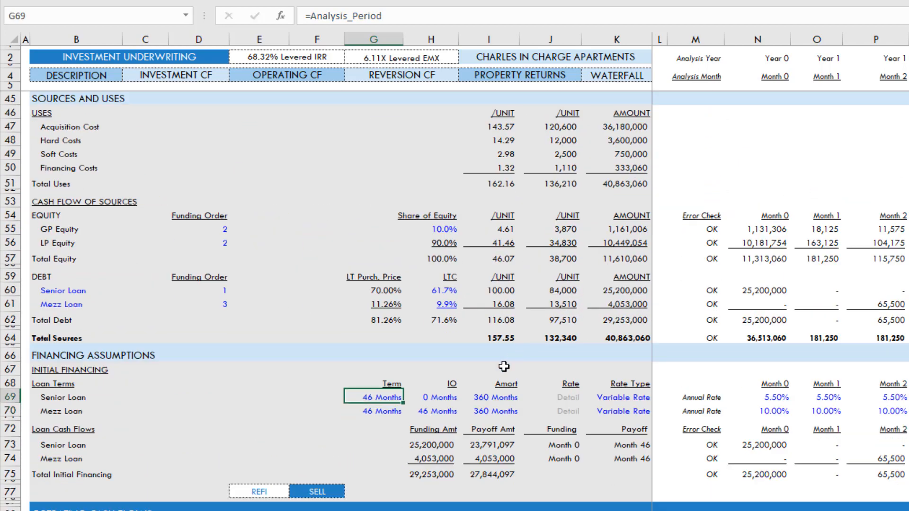
pyautogui.hotkey('ctrl', 'c')
pyautogui.press('Down')
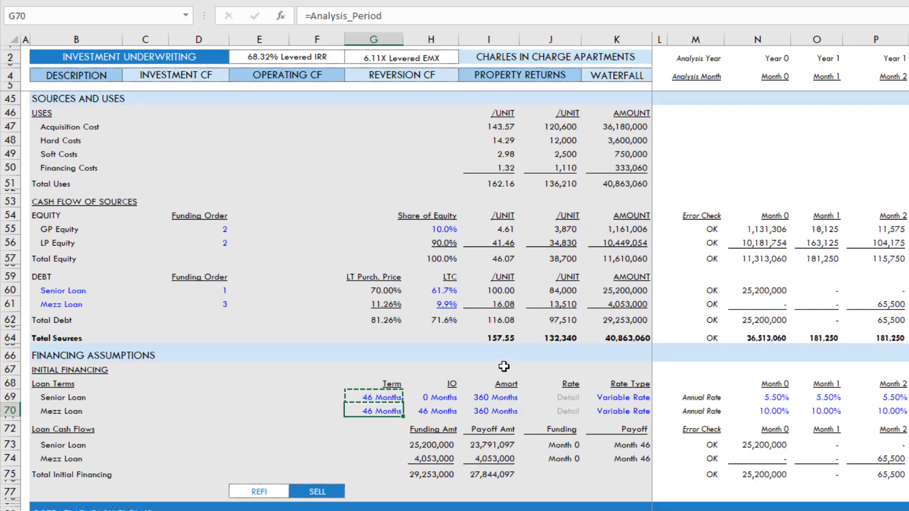
pyautogui.hotkey('ctrl', 'v')
pyautogui.press('Escape')
# Change the rate type of both the Senior Loan and the Mezz Loan to Fixed Rate.
pyautogui.press('Right')
pyautogui.press('Right')
pyautogui.press('Right')
pyautogui.press('Right')
pyautogui.press('Up')
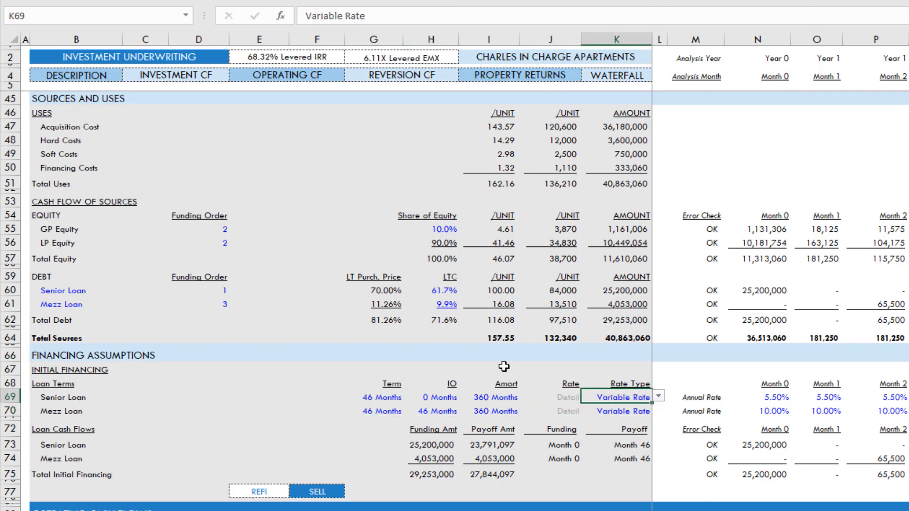
pyautogui.hotkey('alt', 'Down')
pyautogui.press('Up')
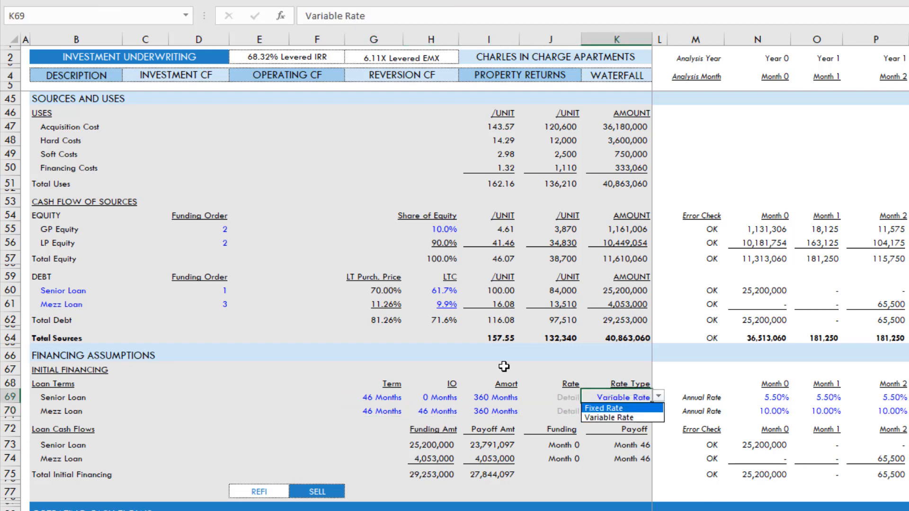
pyautogui.press('Return')
pyautogui.press('Down')
pyautogui.hotkey('alt', 'Down')
pyautogui.press('Up')
pyautogui.press('Return')
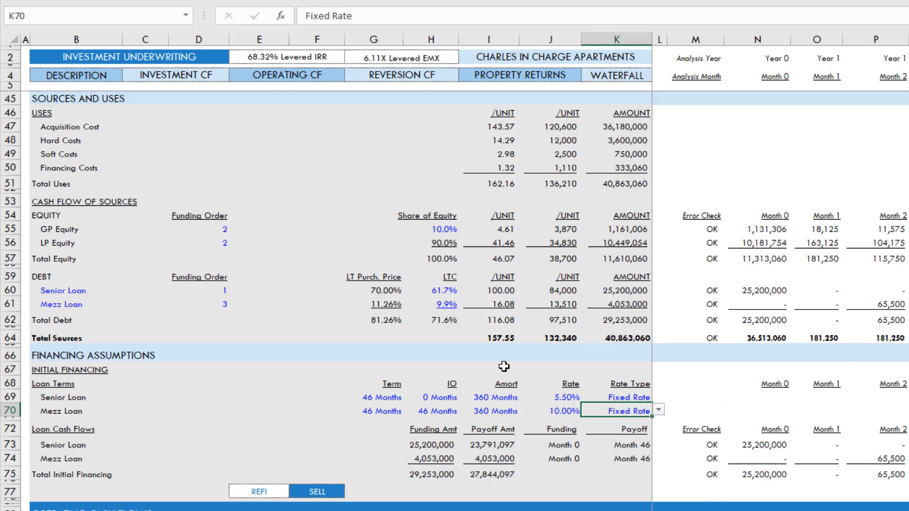
# Set the interest rate to 4.5% for the Senior Loan and 6.5% for the Mezz Loan.
pyautogui.press('Left')
pyautogui.press('Up')
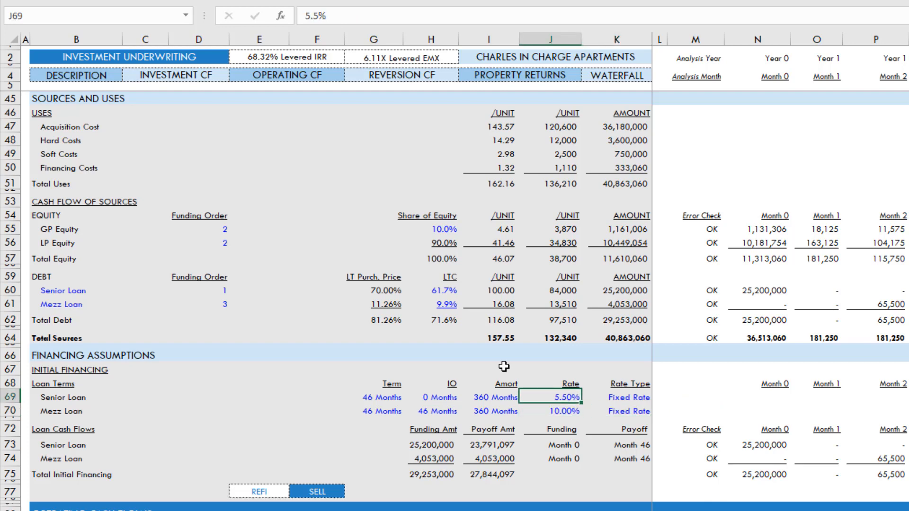
pyautogui.write('4.5%')
pyautogui.press('Return')
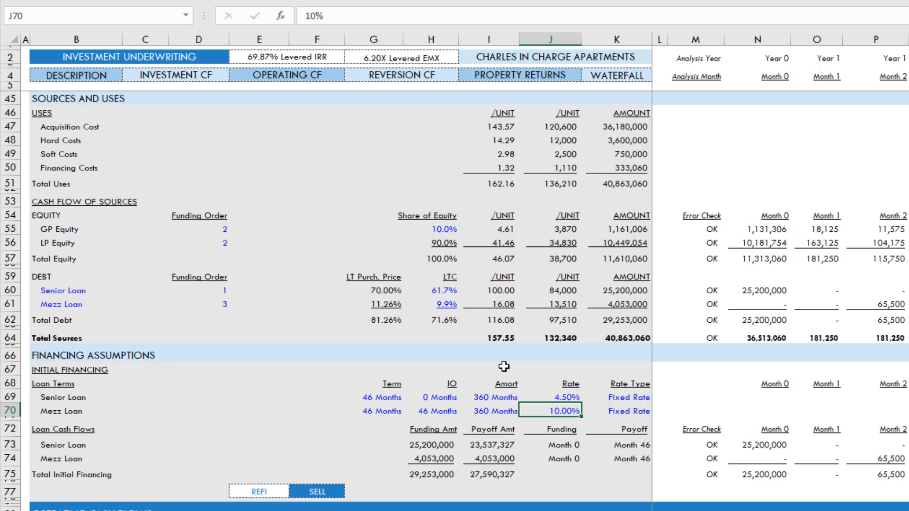
pyautogui.write('6.5')
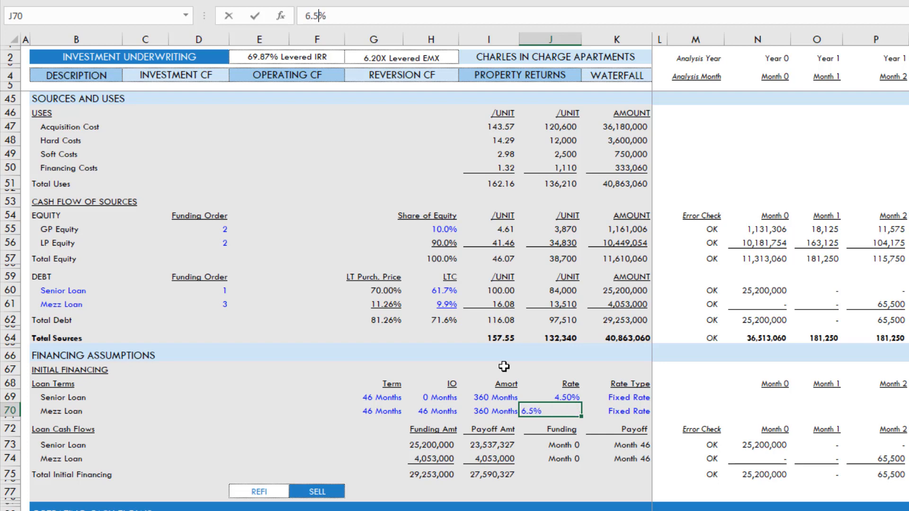
pyautogui.hotkey('ctrl', 'Return')
# Set the Mezz Loan's interest-only period equal to its term by referencing cell G70.
pyautogui.press('Left')
pyautogui.press('Left')
pyautogui.press('Left')
pyautogui.press('Right')
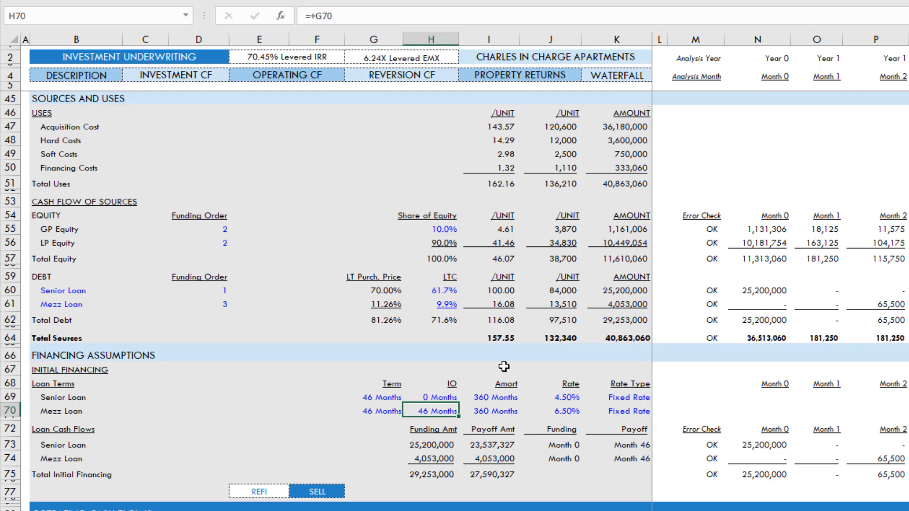
pyautogui.write('=')
pyautogui.press('Left')
pyautogui.press('Return')
pyautogui.press('Up')
pyautogui.press('Right')
pyautogui.press('Left')
pyautogui.press('Right')
pyautogui.press('Left')
pyautogui.press('Left')
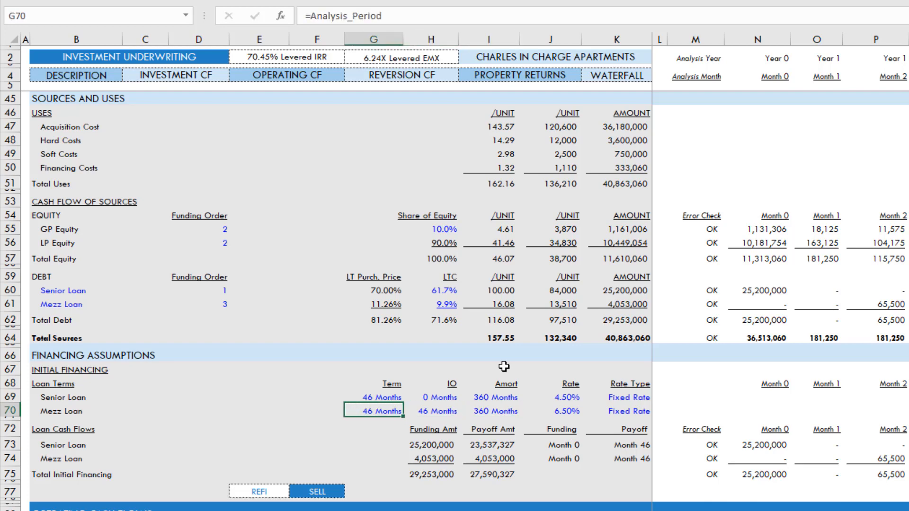
# Go to the Operating Cash Flows section to view the growth rates and the rental income pro forma.
pyautogui.press('Right')
pyautogui.press('Left')
pyautogui.scroll(-7, 488, 332)
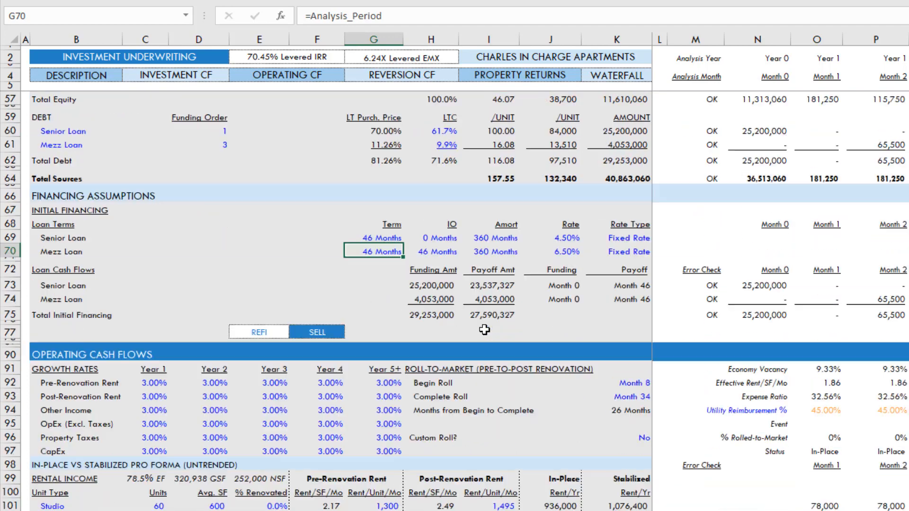
pyautogui.scroll(-3, 484, 331)
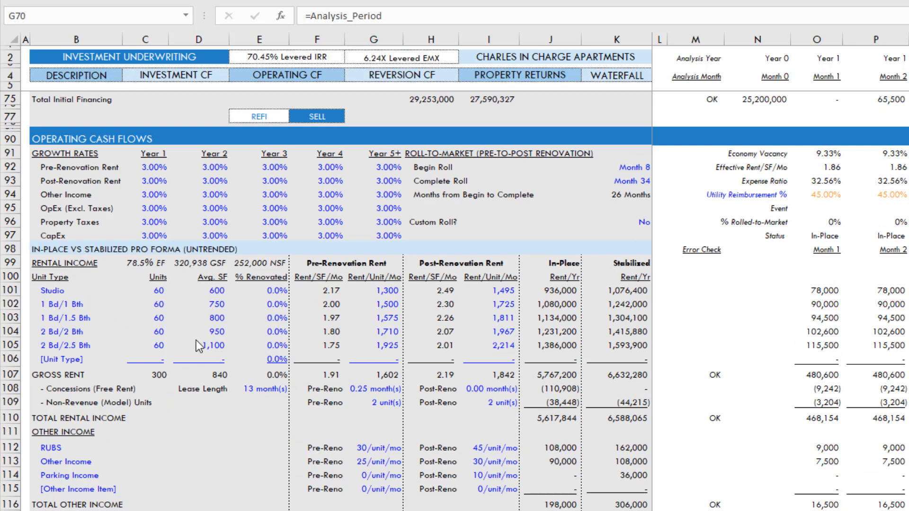
# Set all growth rates to 2% for every category, from Pre-Renovation Rent to CapEx, across Year 1 through Year 5+.
pyautogui.moveTo(155, 166); pyautogui.dragTo(371, 230)
pyautogui.write('2')
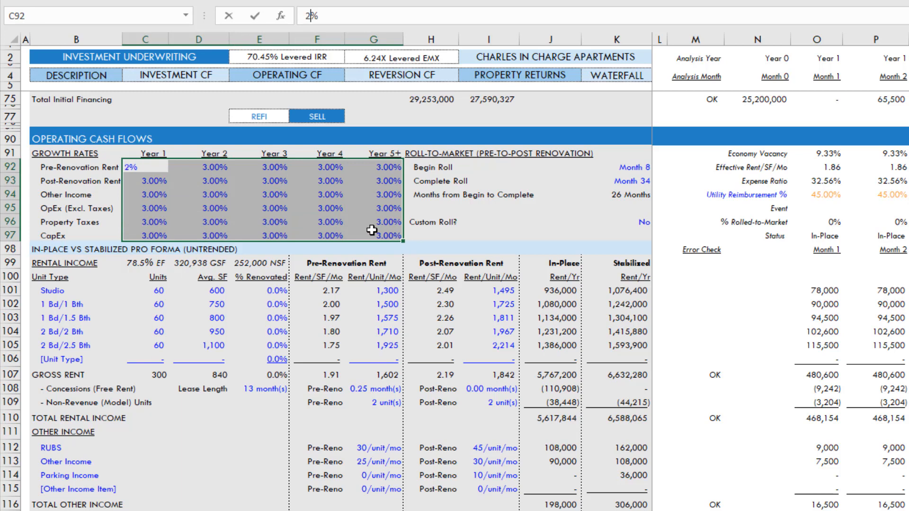
pyautogui.hotkey('ctrl', 'Return')
pyautogui.press('Left')
pyautogui.press('Right')
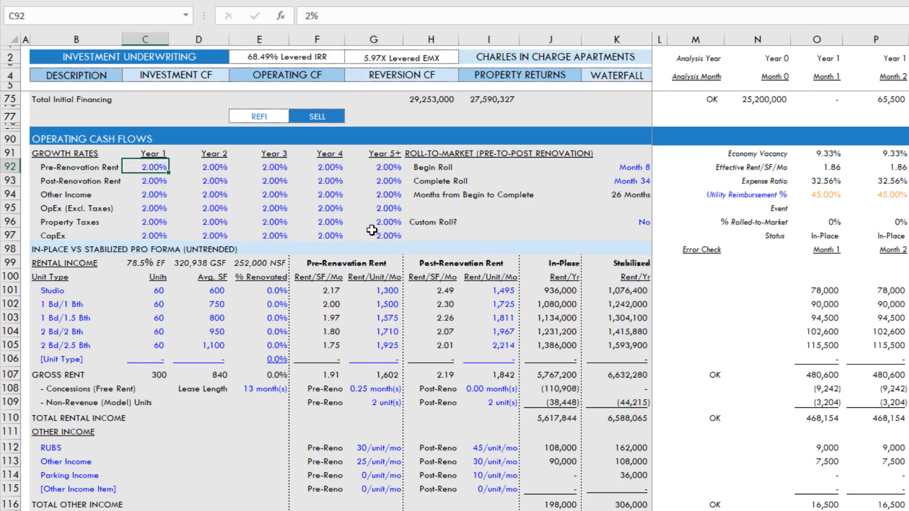
# Set the Begin Roll month of the Roll-to-Market assumptions to 3.
pyautogui.press('Right')
pyautogui.press('Right')
pyautogui.press('Right')
pyautogui.press('Right')
pyautogui.press('Right')
pyautogui.press('Right')
pyautogui.press('Right')
pyautogui.press('Right')
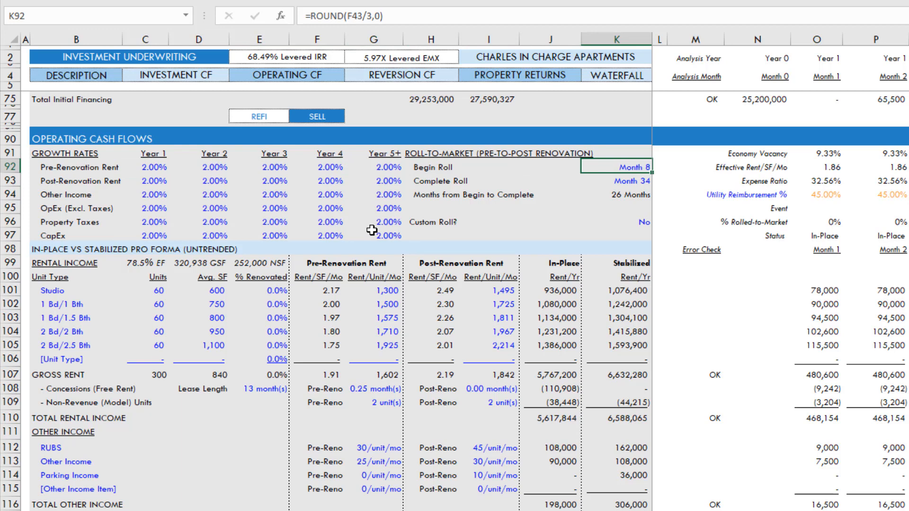
pyautogui.write('3')
pyautogui.hotkey('ctrl', 'Return')
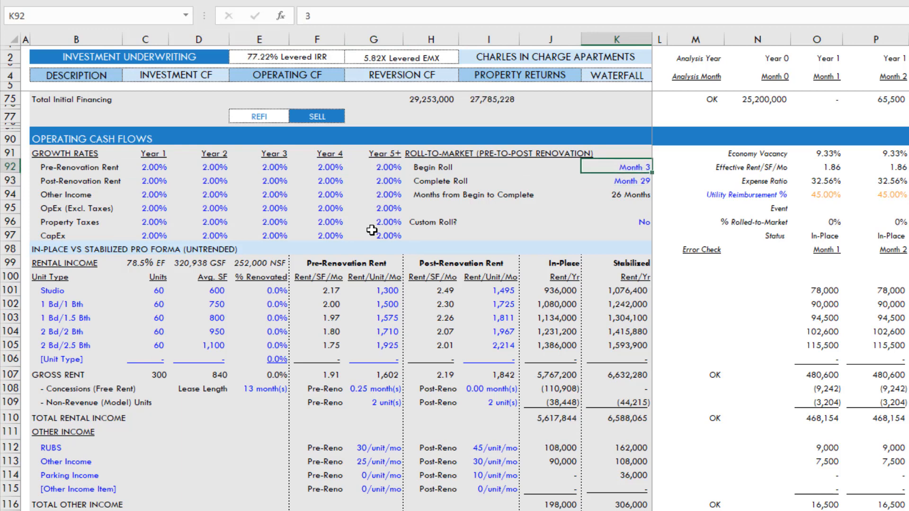
# Set the Complete Roll month of the Roll-to-Market assumptions to 39.
pyautogui.press('Down')
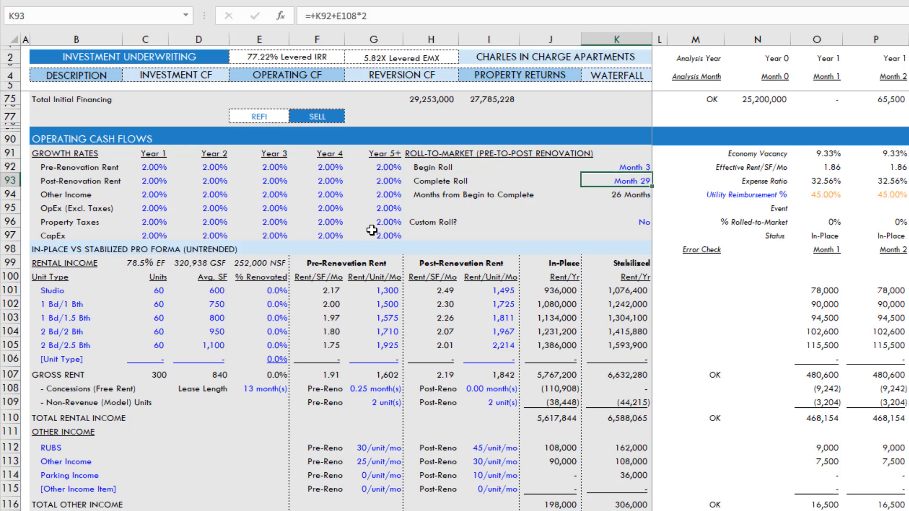
pyautogui.write('39')
pyautogui.press('Return')
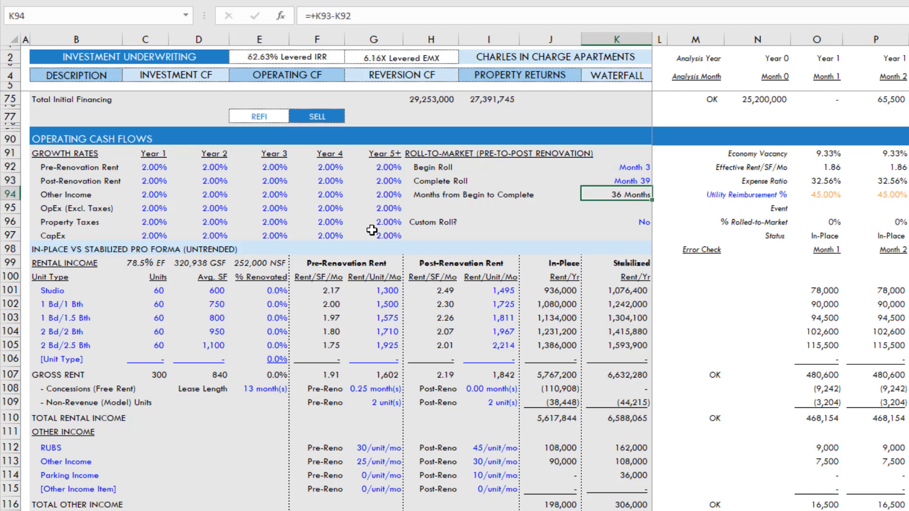
pyautogui.press('Up')
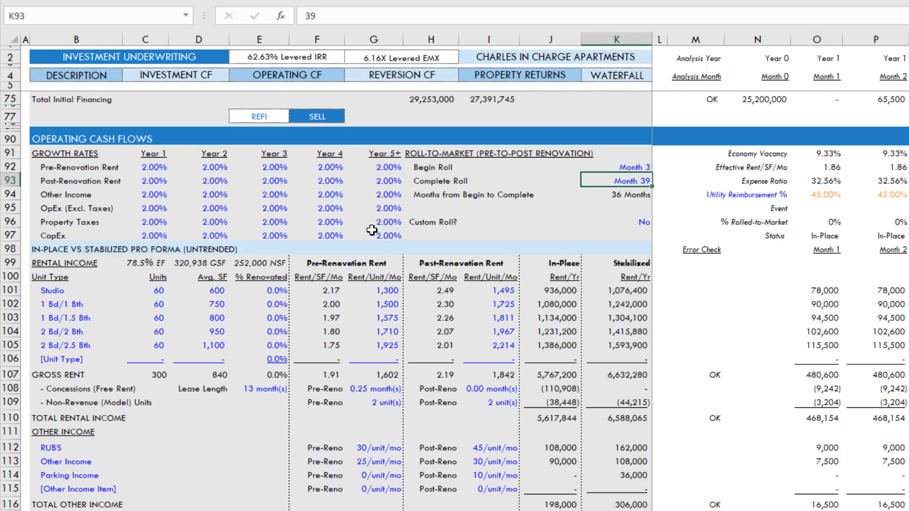
# Turn on the Custom Roll option by setting it to Yes.
pyautogui.press('Down')
pyautogui.press('Right')
pyautogui.press('Right')
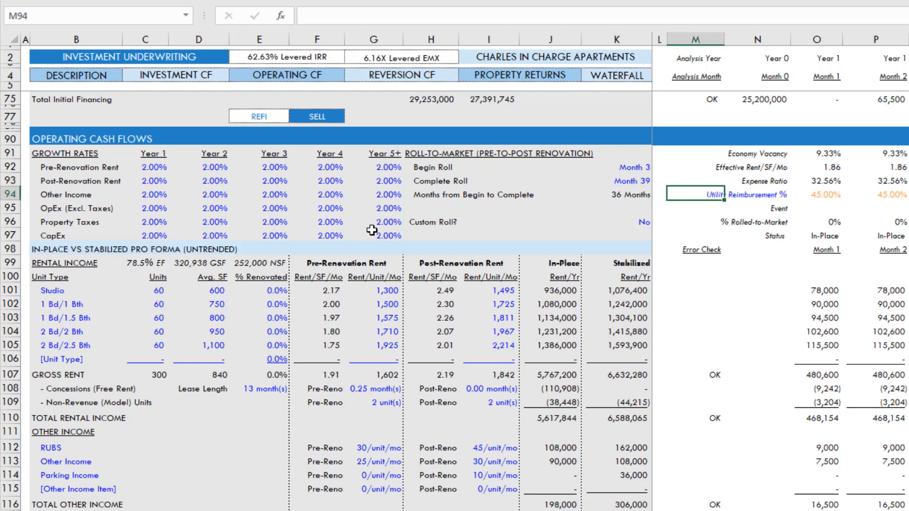
pyautogui.press('Down')
pyautogui.press('Left')
pyautogui.press('Left')
pyautogui.press('Down')
pyautogui.hotkey('alt', 'Down')
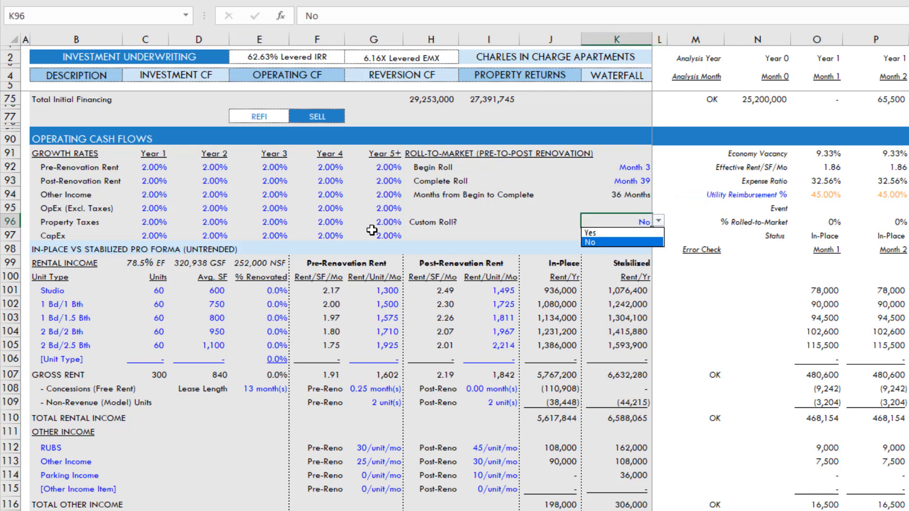
pyautogui.press('Up')
pyautogui.press('Return')
# Go to the % Rolled-to-Market row in the monthly cash flows to examine the roll percentages.
pyautogui.press('Right')
pyautogui.press('Right')
pyautogui.press('Right')
pyautogui.press('Right')
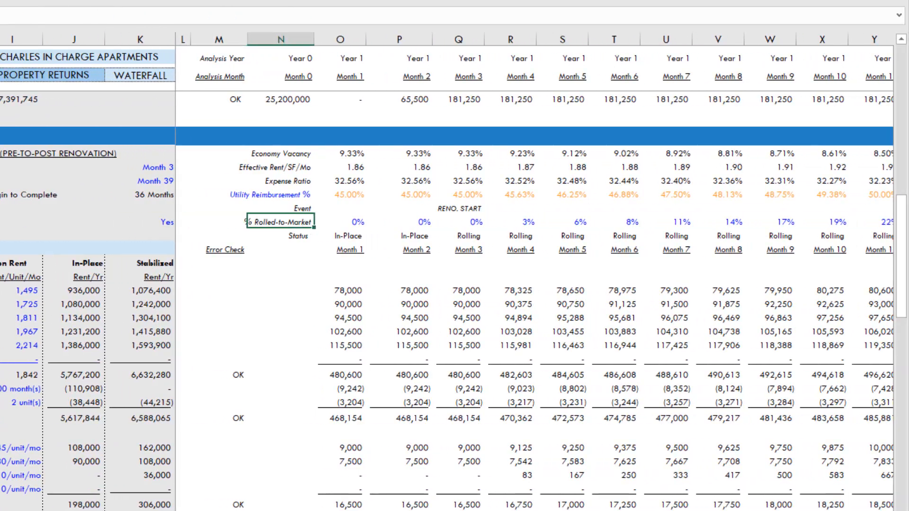
# Review the renovation end month input in the pre-to-post renovation assumptions.
pyautogui.press('Left')
pyautogui.press('Left')
pyautogui.press('Left')
pyautogui.press('Left')
pyautogui.press('Up')
pyautogui.press('Up')
pyautogui.press('Up')
pyautogui.press('Up')
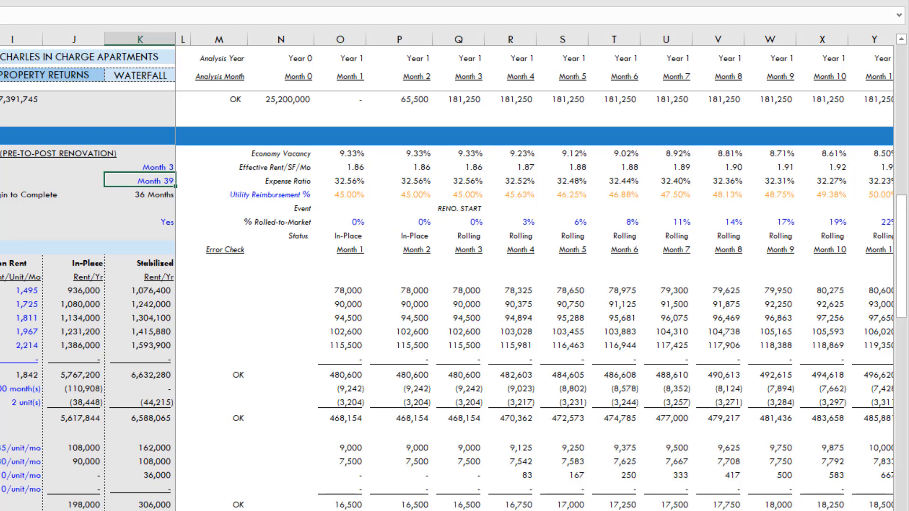
# Examine the monthly % Rolled-to-Market row from Month 1 through Month 12.
pyautogui.press('Down')
pyautogui.press('Right')
pyautogui.press('Right')
pyautogui.press('Right')
pyautogui.press('Down')
pyautogui.press('Down')
pyautogui.press('Right')
pyautogui.press('Right')
pyautogui.press('Right')
pyautogui.press('Right')
pyautogui.press('Right')
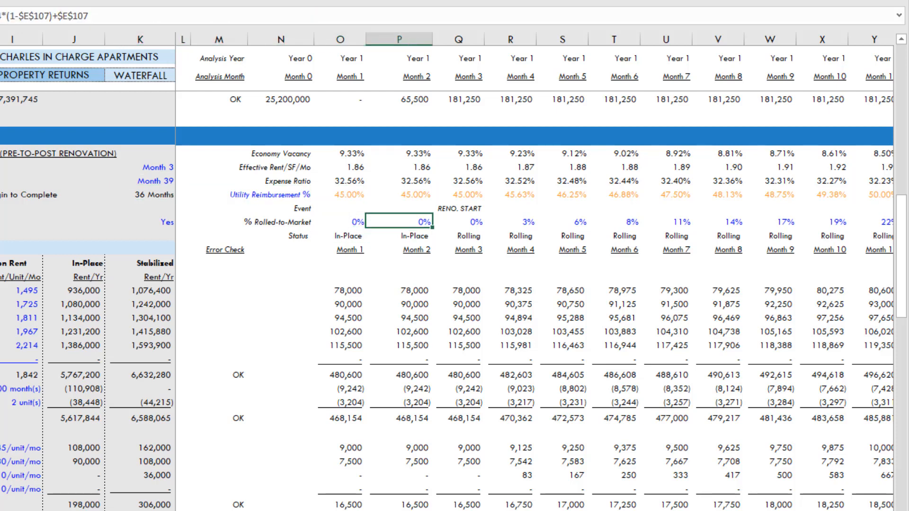
pyautogui.press('Right')
pyautogui.press('Right')
pyautogui.press('Right')
pyautogui.press('Right')
pyautogui.press('Right')
pyautogui.press('Right')
pyautogui.press('Right')
pyautogui.press('Right')
pyautogui.press('Right')
pyautogui.press('Left')
pyautogui.press('Left')
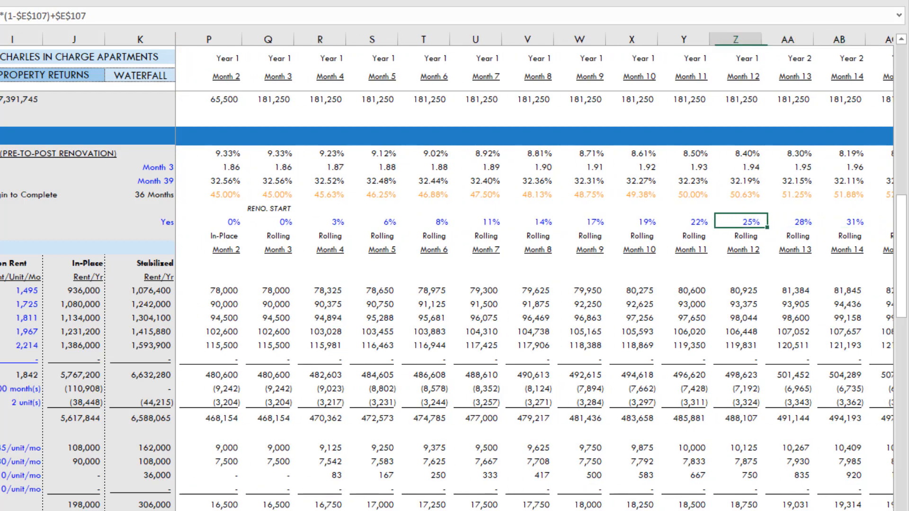
# Return to the Month 3 cell of the % Rolled-to-Market row and check the value at the renovation start.
pyautogui.press('Left')
pyautogui.press('Left')
pyautogui.press('Left')
pyautogui.press('Left')
pyautogui.press('Left')
pyautogui.press('Left')
pyautogui.press('Left')
pyautogui.press('Left')
pyautogui.press('Left')
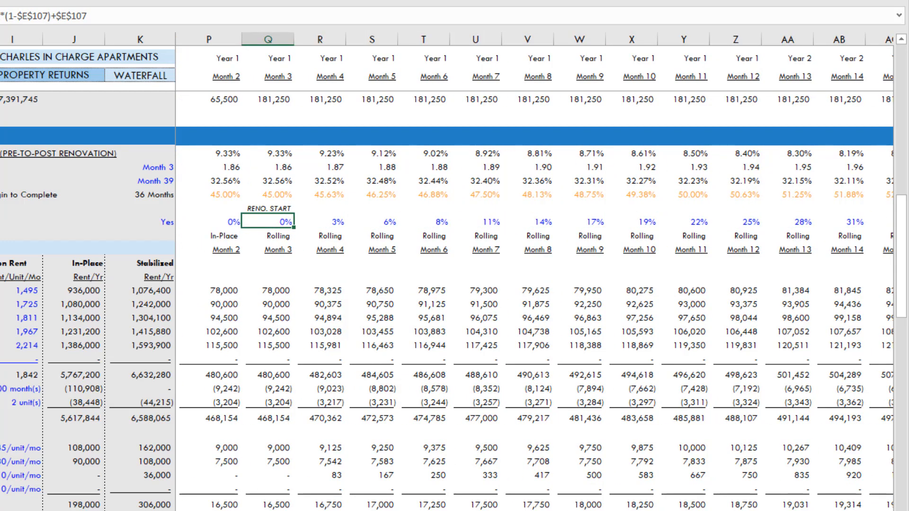
# Follow the % Rolled-to-Market progression from the renovation start to around Month 17.
pyautogui.press('Right')
pyautogui.press('Right')
pyautogui.press('Right')
pyautogui.press('Right')
pyautogui.press('Right')
pyautogui.press('Right')
pyautogui.press('Right')
pyautogui.press('Right')
pyautogui.press('Right')
pyautogui.press('Right')
pyautogui.press('Right')
pyautogui.press('Right')
pyautogui.press('Right')
pyautogui.press('Right')
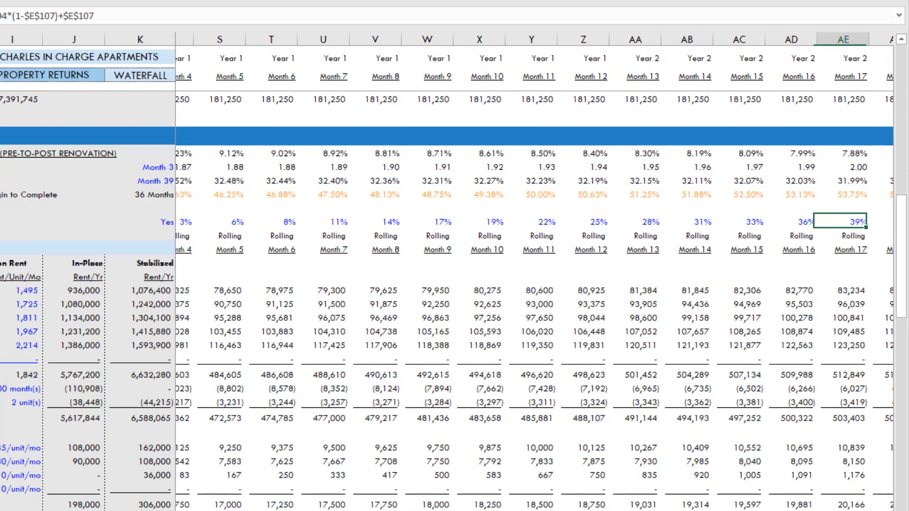
pyautogui.press('Left')
pyautogui.press('Left')
pyautogui.press('Left')
pyautogui.press('Right')
pyautogui.press('Right')
pyautogui.press('Left')
pyautogui.press('Right')
pyautogui.press('Right')
pyautogui.press('Right')
pyautogui.press('Left')
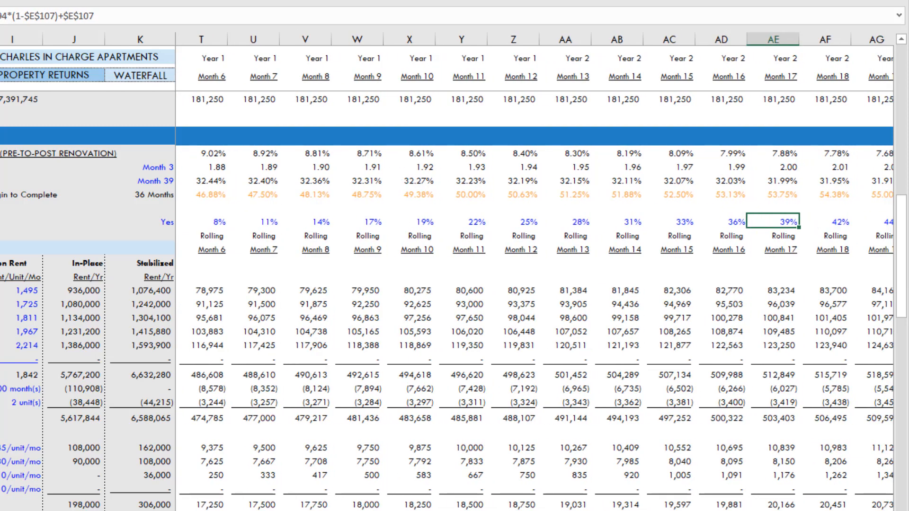
# Go to the Status row and inspect its Month 1 cell.
pyautogui.press('Left')
pyautogui.press('Left')
pyautogui.press('Down')
pyautogui.press('Left')
pyautogui.press('Left')
pyautogui.press('Left')
pyautogui.press('Left')
pyautogui.press('Left')
pyautogui.press('Left')
pyautogui.press('Left')
pyautogui.press('Left')
pyautogui.press('Left')
pyautogui.press('Left')
pyautogui.press('Left')
pyautogui.press('Left')
pyautogui.press('Left')
pyautogui.press('Left')
pyautogui.press('Left')
pyautogui.press('Left')
pyautogui.press('Left')
pyautogui.press('Left')
pyautogui.press('Left')
pyautogui.press('Left')
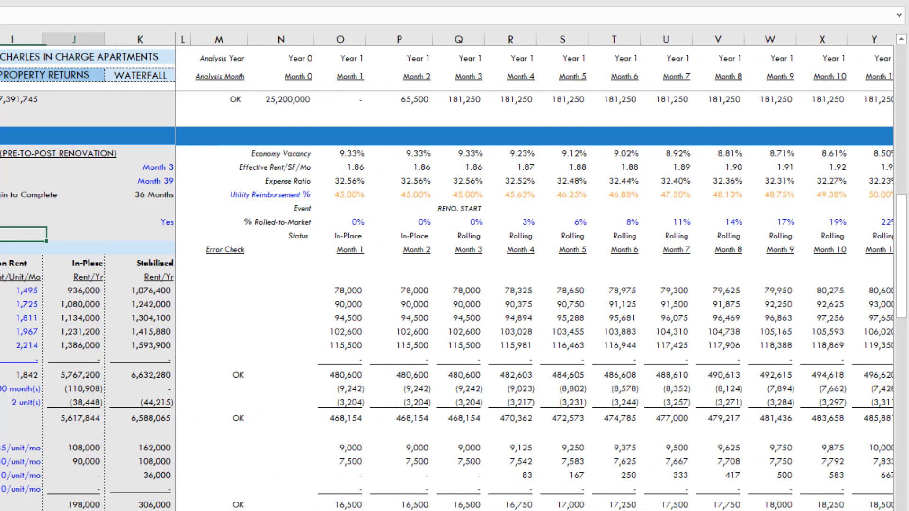
pyautogui.press('Right')
pyautogui.press('Right')
pyautogui.press('Right')
pyautogui.press('Right')
pyautogui.press('Right')
pyautogui.press('Right')
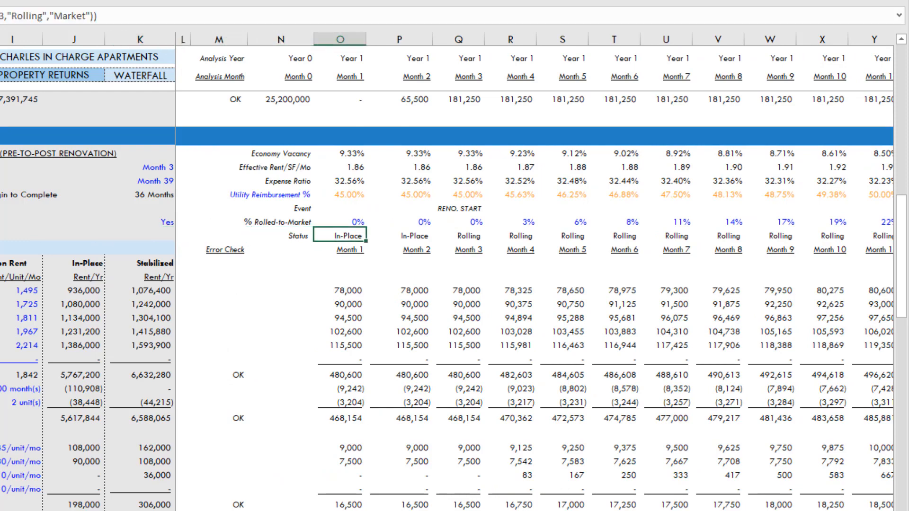
# Trace the Status row from Month 1 to the renovation end in Month 39, checking where the status changes.
pyautogui.press('Right')
pyautogui.press('Right')
pyautogui.press('Right')
pyautogui.press('Right')
pyautogui.press('Right')
pyautogui.press('Right')
pyautogui.press('Right')
pyautogui.press('Right')
pyautogui.press('Right')
pyautogui.press('Right')
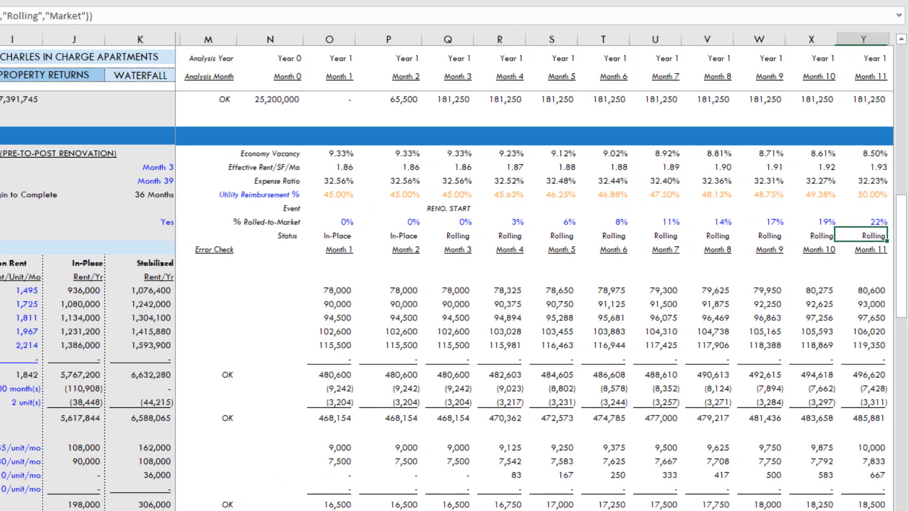
pyautogui.press('Right')
pyautogui.press('Right')
pyautogui.press('Right')
pyautogui.press('Right')
pyautogui.press('Right')
pyautogui.press('Right')
pyautogui.press('Right')
pyautogui.press('Right')
pyautogui.press('Right')
pyautogui.press('Right')
pyautogui.press('Right')
pyautogui.press('Right')
pyautogui.press('Right')
pyautogui.press('Right')
pyautogui.press('Right')
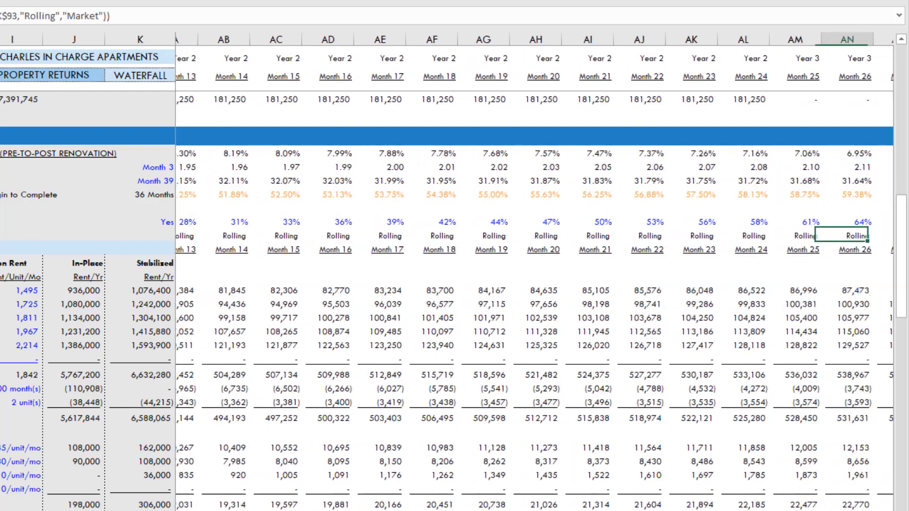
pyautogui.press('Right')
pyautogui.press('Right')
pyautogui.press('Right')
pyautogui.press('Right')
pyautogui.press('Right')
pyautogui.press('Right')
pyautogui.press('Right')
pyautogui.press('Right')
pyautogui.press('Right')
pyautogui.press('Right')
pyautogui.press('Right')
pyautogui.press('Right')
pyautogui.press('Right')
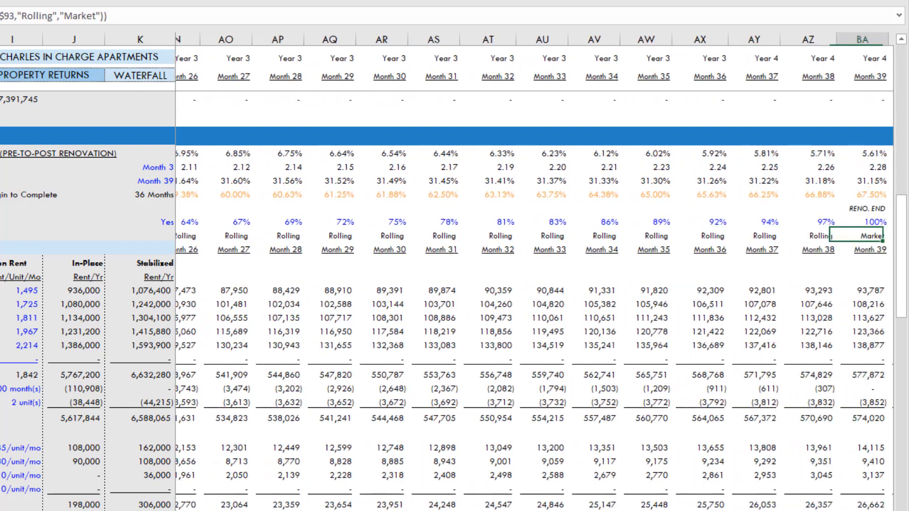
pyautogui.press('Right')
pyautogui.press('Right')
pyautogui.press('Right')
pyautogui.press('Left')
pyautogui.press('Left')
pyautogui.press('Left')
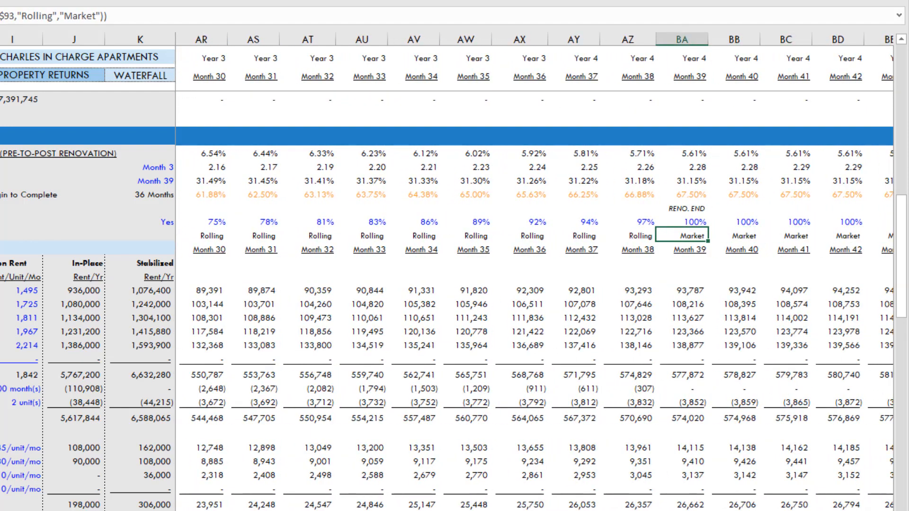
# Inspect the Event formula for Month 39, and return to that month's Status cell.
pyautogui.press('Up')
pyautogui.press('Up')
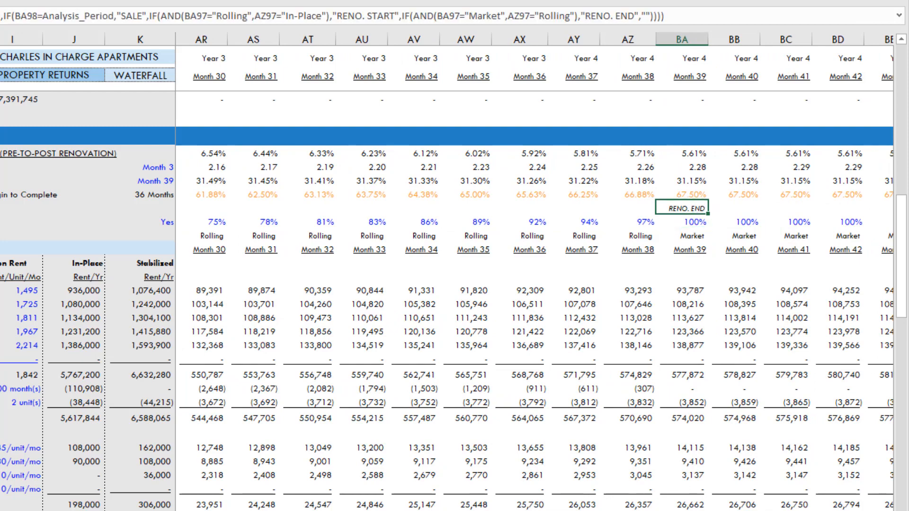
pyautogui.press('Down')
pyautogui.press('Down')
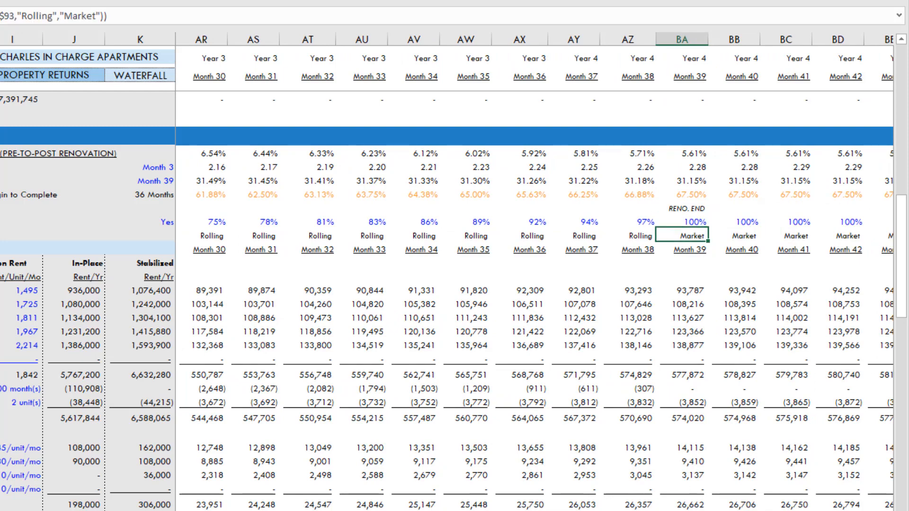
# Examine the Status row beyond the renovation end, from Month 39 through Month 50.
pyautogui.press('Right')
pyautogui.press('Right')
pyautogui.press('Right')
pyautogui.press('Right')
pyautogui.press('Right')
pyautogui.press('Right')
pyautogui.press('Right')
pyautogui.press('Right')
pyautogui.press('Right')
pyautogui.press('Right')
pyautogui.press('Right')
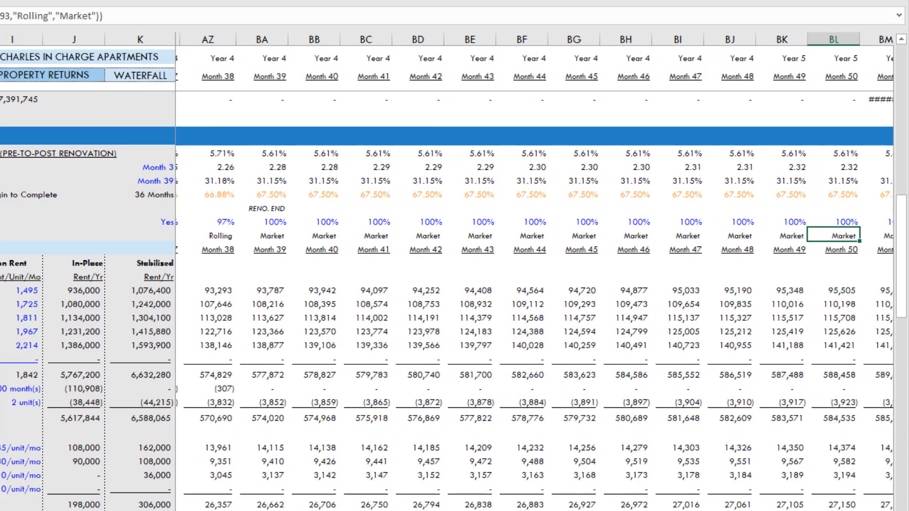
# Trace the % Rolled-to-Market row backward from Month 50 to Month 35, checking how the percentage builds up to the renovation end.
pyautogui.press('Up')
pyautogui.press('Left')
pyautogui.press('Left')
pyautogui.press('Left')
pyautogui.press('Left')
pyautogui.press('Left')
pyautogui.press('Left')
pyautogui.press('Left')
pyautogui.press('Left')
pyautogui.press('Left')
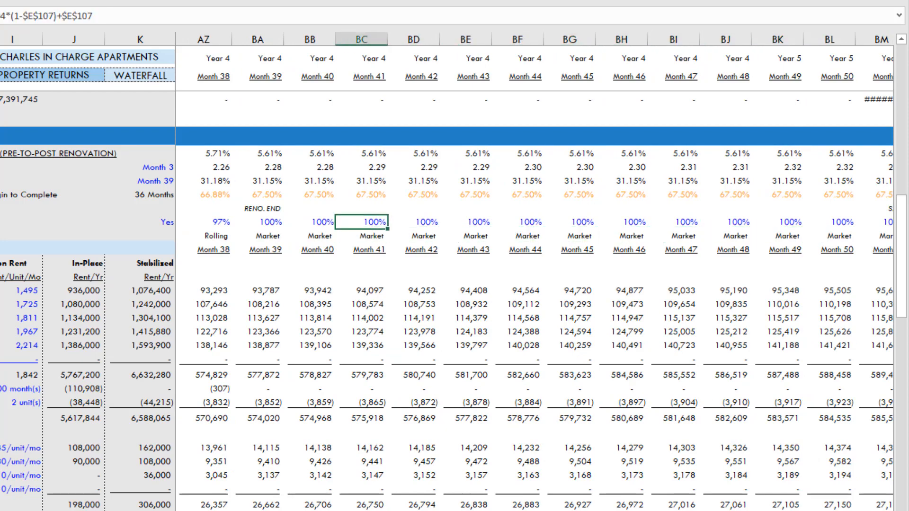
pyautogui.press('Left')
pyautogui.press('Left')
pyautogui.press('Left')
pyautogui.press('Left')
pyautogui.press('Left')
pyautogui.press('Left')
pyautogui.press('Left')
pyautogui.press('Left')
pyautogui.press('Right')
pyautogui.press('Right')
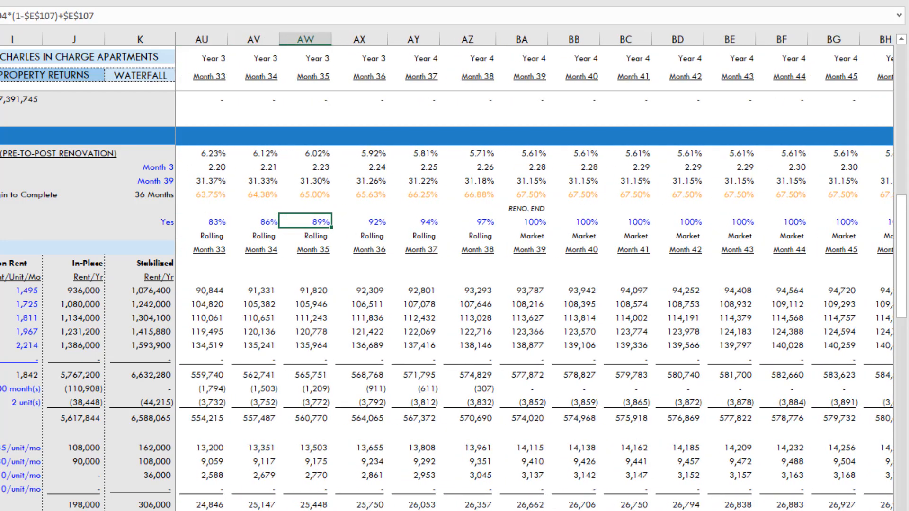
# Return to the start of the % Rolled-to-Market row and examine its monthly percentages from the renovation start through Month 7.
pyautogui.hotkey('ctrl', 'Left')
pyautogui.hotkey('ctrl', 'Left')
pyautogui.press('Right')
pyautogui.press('Left')
pyautogui.press('Right')
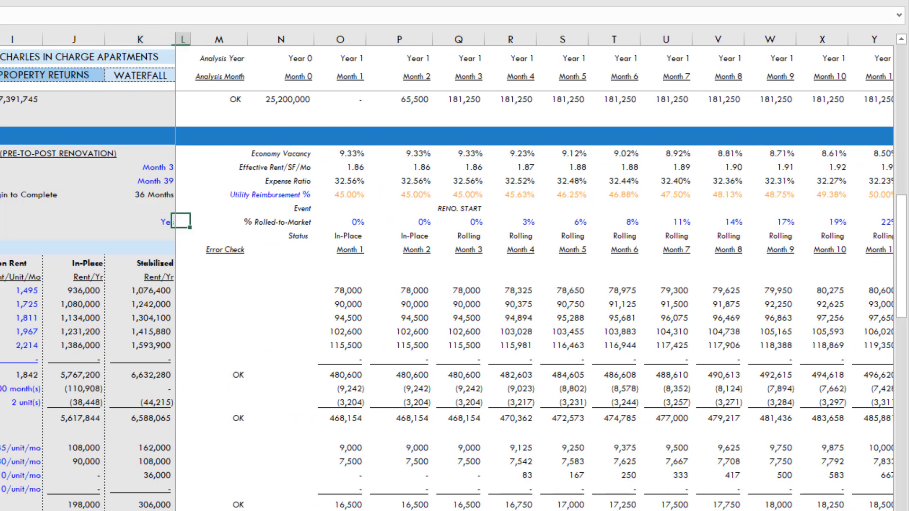
pyautogui.press('Right')
pyautogui.press('Right')
pyautogui.press('Right')
pyautogui.press('Right')
pyautogui.press('Right')
pyautogui.press('Right')
pyautogui.press('Right')
pyautogui.press('Right')
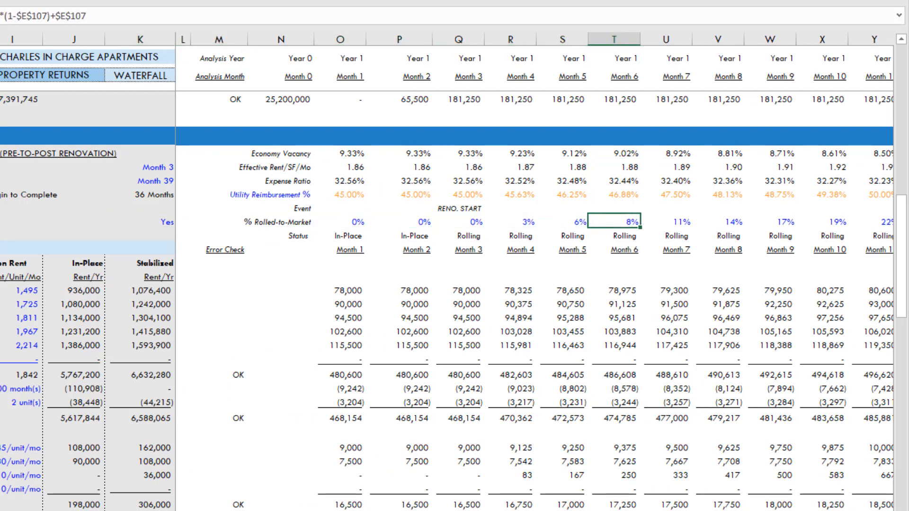
pyautogui.press('Right')
pyautogui.press('Left')
pyautogui.press('Left')
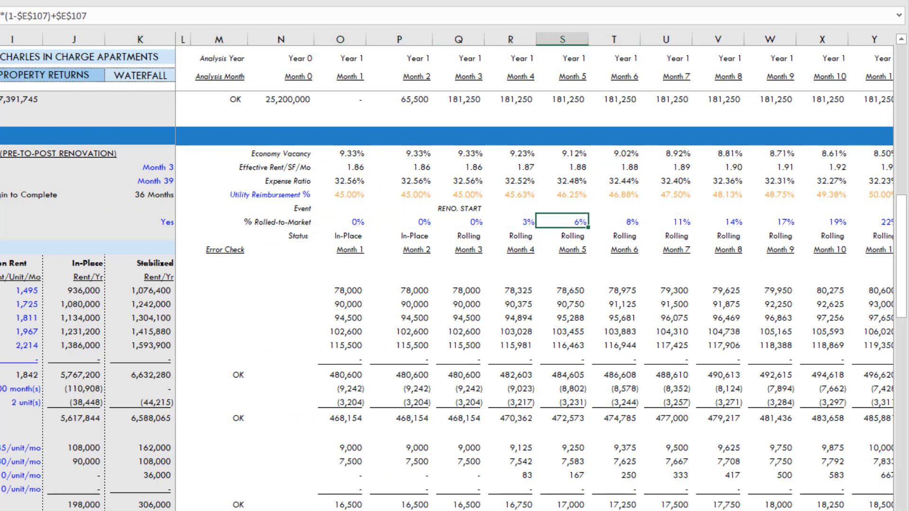
pyautogui.press('Left')
pyautogui.press('Left')
pyautogui.press('Right')
pyautogui.press('Right')
pyautogui.press('Right')
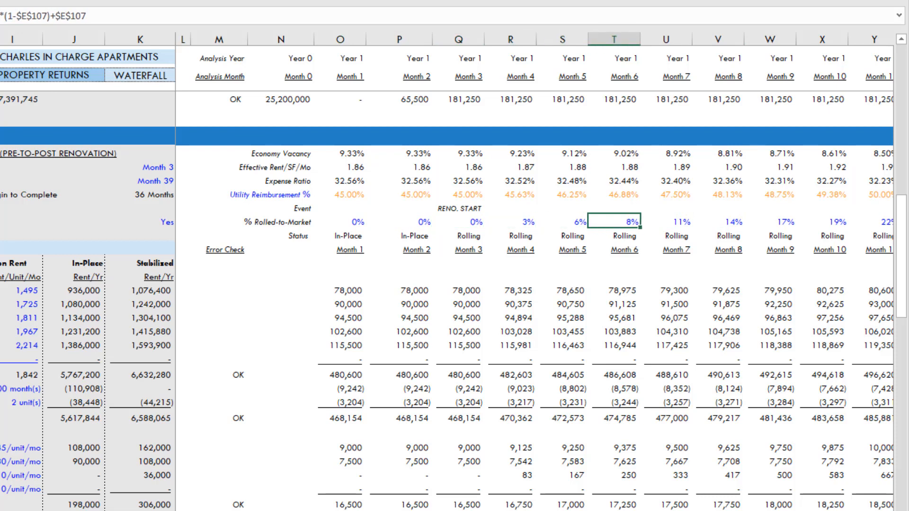
# Set the Custom Roll? option in the Roll-to-Market assumptions to No.
pyautogui.press('Left')
pyautogui.press('Left')
pyautogui.press('Left')
pyautogui.press('Left')
pyautogui.press('Left')
pyautogui.press('Left')
pyautogui.press('Left')
pyautogui.press('Left')
pyautogui.press('Left')
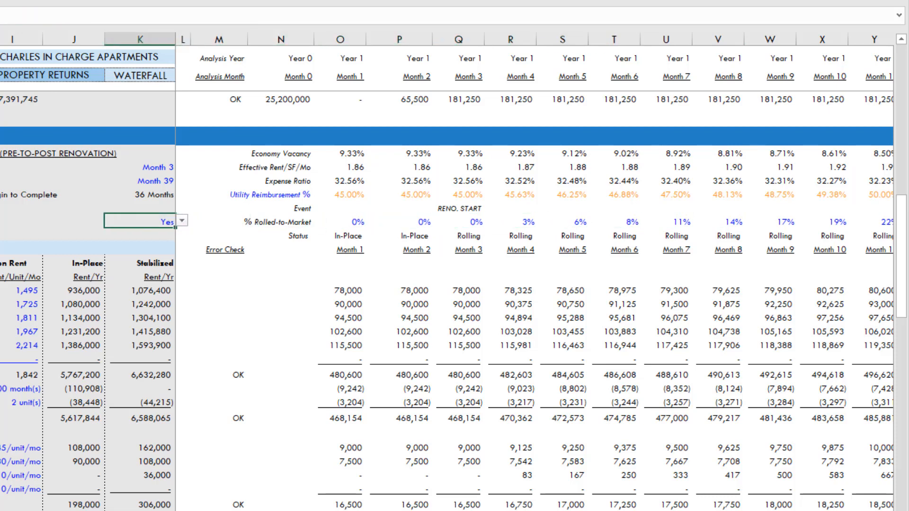
pyautogui.hotkey('alt', 'Down')
pyautogui.press('Down')
pyautogui.press('Return')
# Trace the Event row from the renovation start in Month 3 past the renovation end to Month 42.
pyautogui.press('Up')
pyautogui.press('Right')
pyautogui.press('Right')
pyautogui.press('Right')
pyautogui.press('Right')
pyautogui.press('Right')
pyautogui.press('Right')
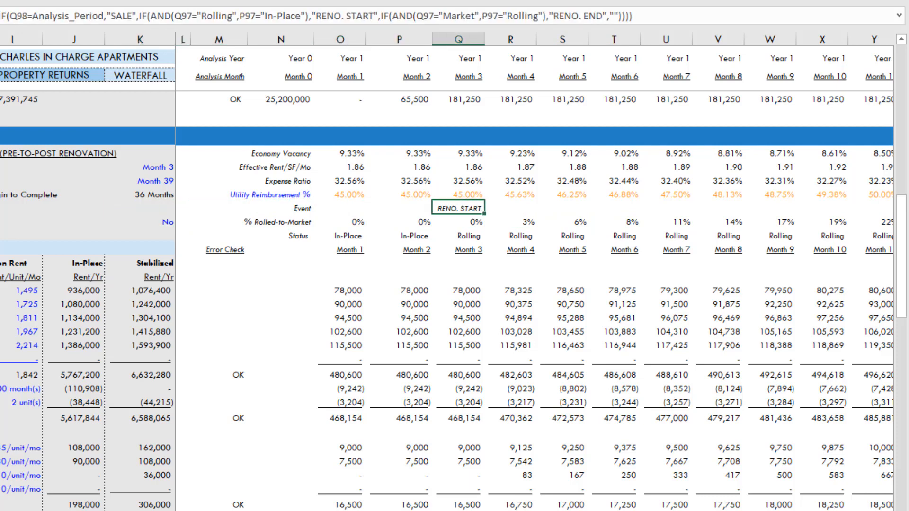
pyautogui.press('Right')
pyautogui.press('Right')
pyautogui.press('Right')
pyautogui.press('Right')
pyautogui.press('Right')
pyautogui.press('Right')
pyautogui.press('Right')
pyautogui.press('Right')
pyautogui.press('Right')
pyautogui.press('Right')
pyautogui.press('Right')
pyautogui.press('Right')
pyautogui.press('Right')
pyautogui.press('Right')
pyautogui.press('Right')
pyautogui.press('Right')
pyautogui.press('Right')
pyautogui.press('Right')
pyautogui.press('Right')
pyautogui.press('Right')
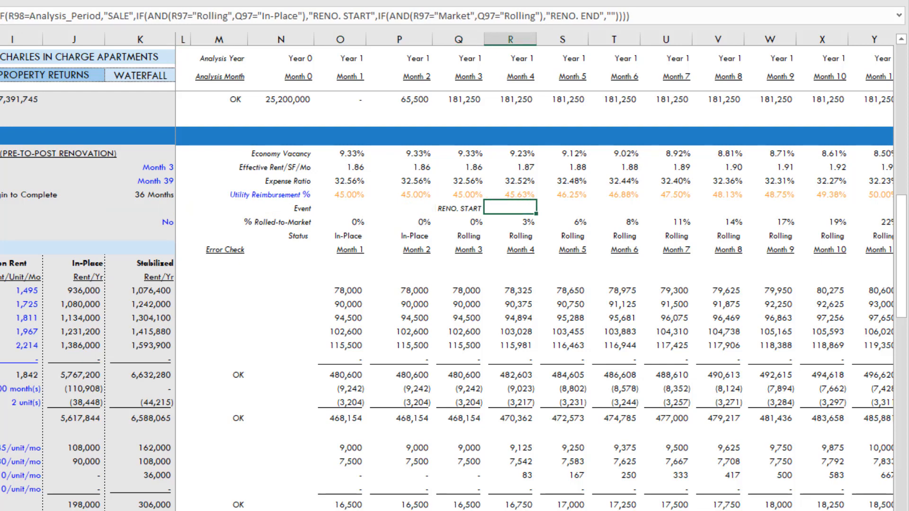
pyautogui.press('Right')
pyautogui.press('Right')
pyautogui.press('Right')
pyautogui.press('Right')
pyautogui.press('Right')
pyautogui.press('Right')
pyautogui.press('Right')
pyautogui.press('Right')
pyautogui.press('Right')
pyautogui.press('Right')
pyautogui.press('Right')
pyautogui.press('Right')
pyautogui.press('Right')
pyautogui.press('Right')
pyautogui.press('Right')
pyautogui.press('Right')
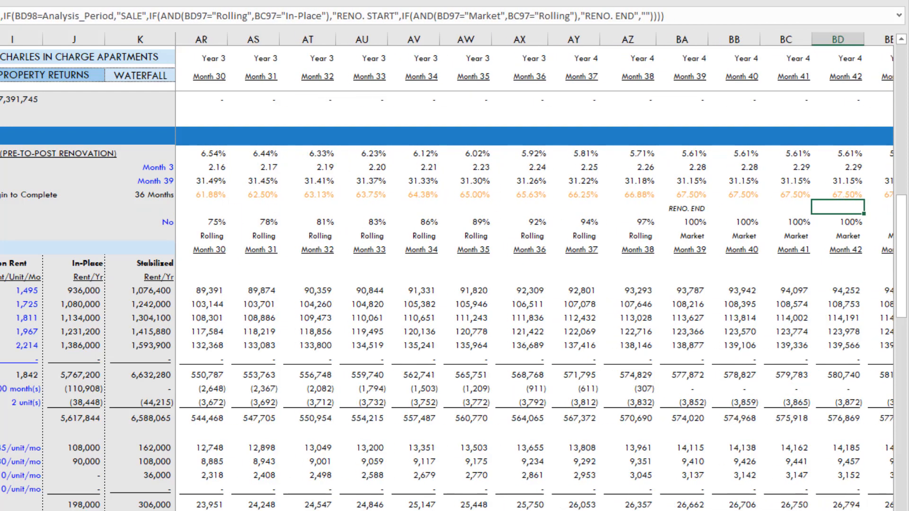
# Go back from Month 42 to the first months of the cash flow, reviewing the Event and Expense Ratio rows.
pyautogui.press('Left')
pyautogui.press('Left')
pyautogui.press('Left')
pyautogui.press('Left')
pyautogui.press('Left')
pyautogui.press('Left')
pyautogui.press('Left')
pyautogui.press('Left')
pyautogui.press('Left')
pyautogui.press('Left')
pyautogui.press('Left')
pyautogui.press('Left')
pyautogui.press('Left')
pyautogui.press('Left')
pyautogui.press('Left')
pyautogui.press('Left')
pyautogui.press('Left')
pyautogui.press('Left')
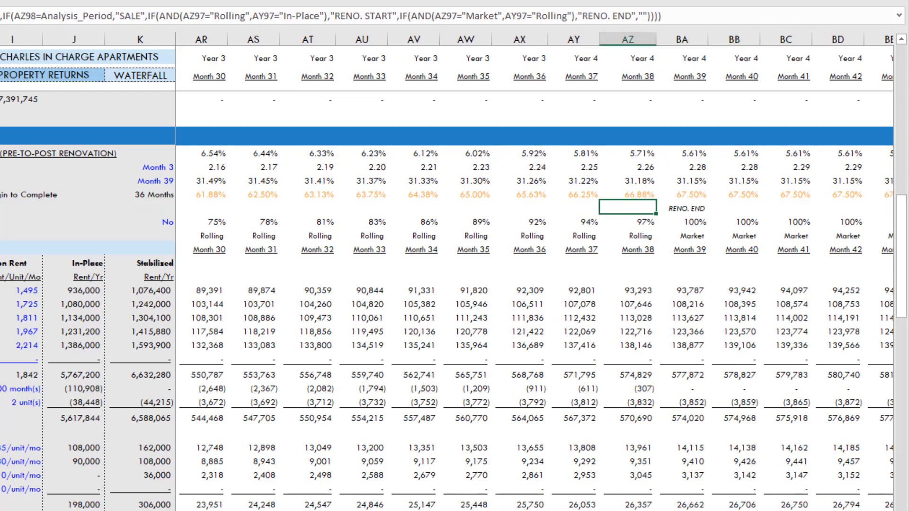
pyautogui.press('Up')
pyautogui.press('Up')
pyautogui.press('Left')
pyautogui.press('Left')
pyautogui.press('Left')
pyautogui.press('Left')
pyautogui.press('Left')
pyautogui.press('Left')
pyautogui.press('Left')
pyautogui.press('Left')
pyautogui.press('Left')
pyautogui.press('Left')
pyautogui.press('Left')
pyautogui.press('Left')
pyautogui.press('Left')
pyautogui.press('Left')
pyautogui.press('Left')
pyautogui.press('Left')
pyautogui.press('Left')
pyautogui.press('Left')
pyautogui.press('Left')
pyautogui.press('Left')
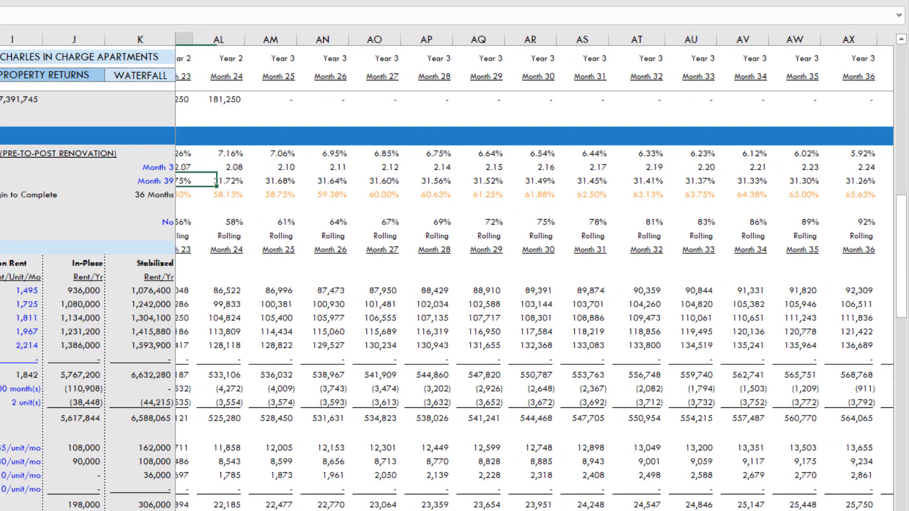
pyautogui.press('Left')
pyautogui.press('Left')
pyautogui.press('Left')
pyautogui.press('Left')
pyautogui.press('Left')
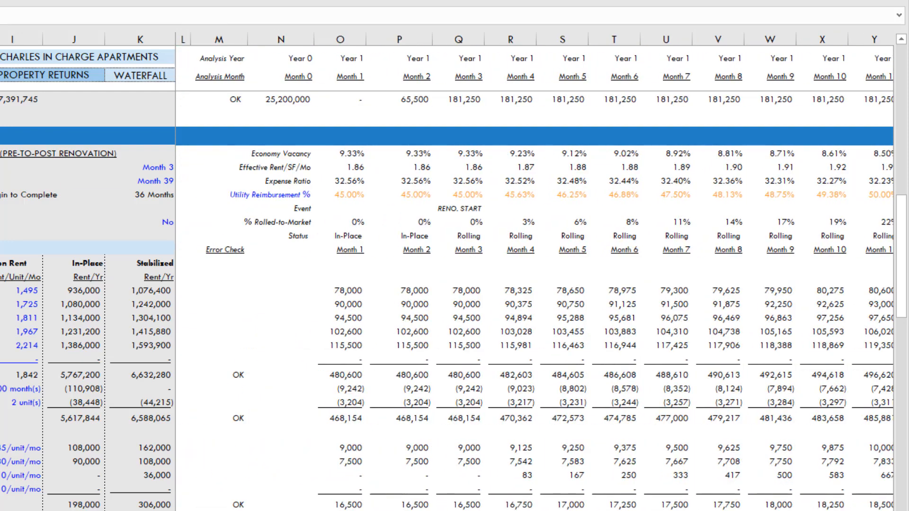
# Review the Utility Reimbursement %, Expense Ratio, Effective Rent/SF/Mo and Economy Vacancy row labels above the Event row.
pyautogui.press('Right')
pyautogui.press('Right')
pyautogui.press('Right')
pyautogui.press('Down')
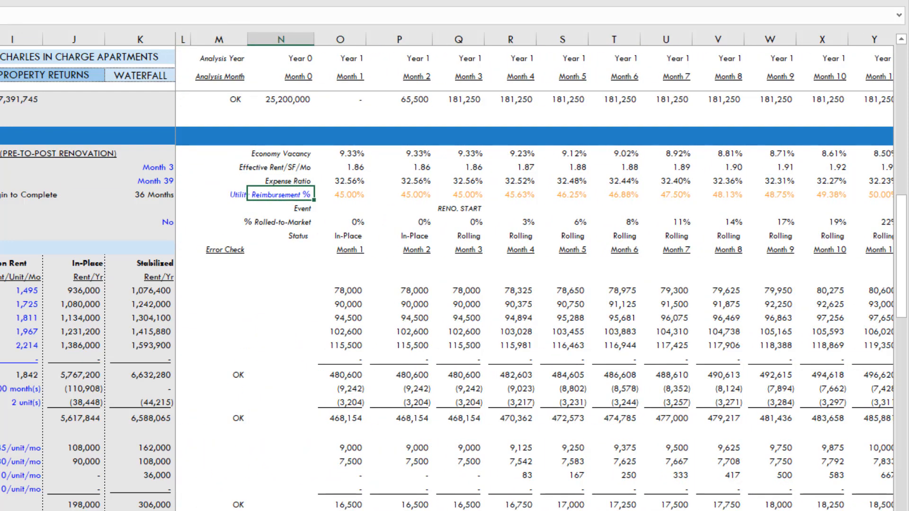
pyautogui.press('Up')
pyautogui.press('Up')
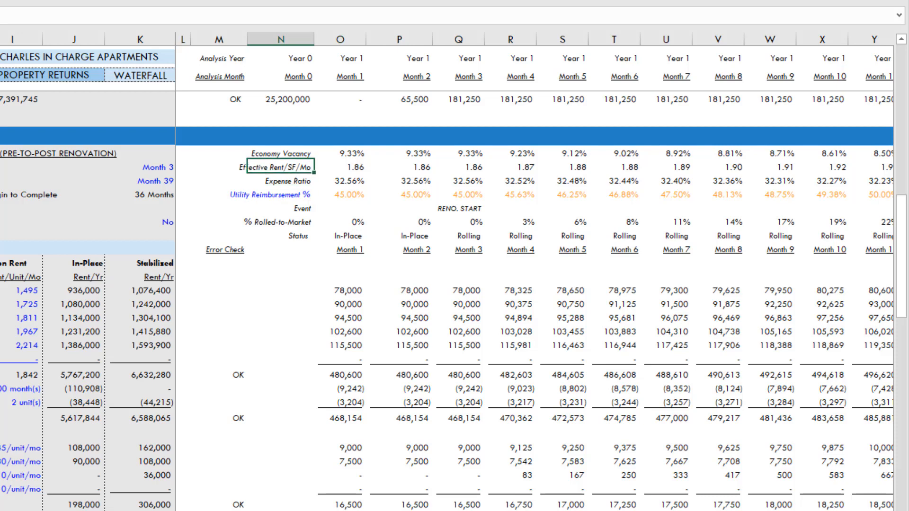
pyautogui.press('Up')
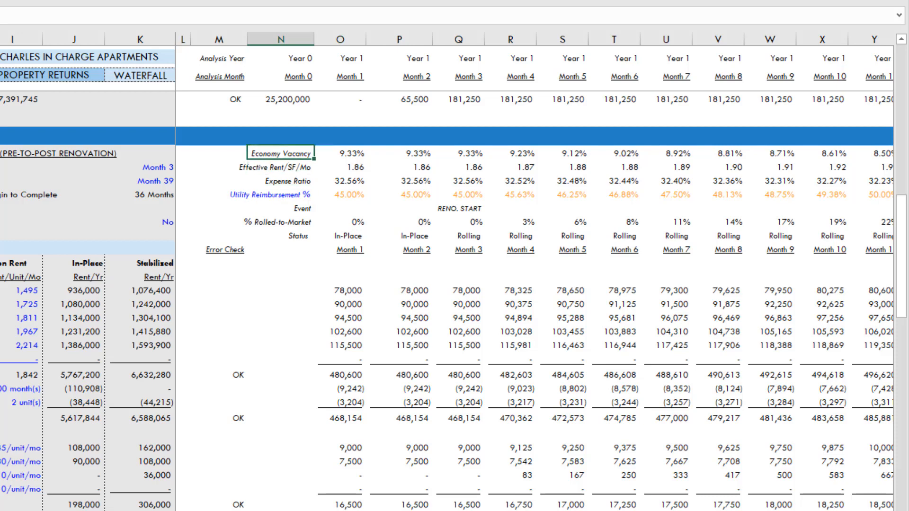
pyautogui.press('Down')
pyautogui.press('Down')
pyautogui.press('Down')
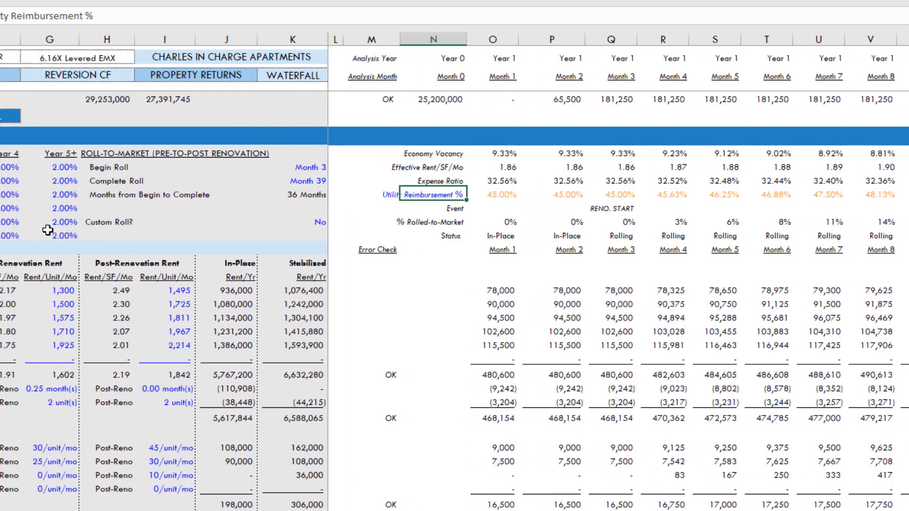
# Go back to the rental income table and review the unit type rows from 1 Bd/1 Bth to 2 Bd/2 Bth.
pyautogui.press('Left')
pyautogui.press('Left')
pyautogui.press('Left')
pyautogui.press('Down')
pyautogui.press('Down')
pyautogui.press('Down')
pyautogui.press('Left')
pyautogui.press('Left')
pyautogui.press('Down')
pyautogui.press('Down')
pyautogui.press('Down')
pyautogui.press('Down')
pyautogui.press('Left')
pyautogui.press('Left')
pyautogui.press('Left')
pyautogui.press('Left')
pyautogui.press('Left')
pyautogui.press('Left')
pyautogui.press('Down')
pyautogui.press('Down')
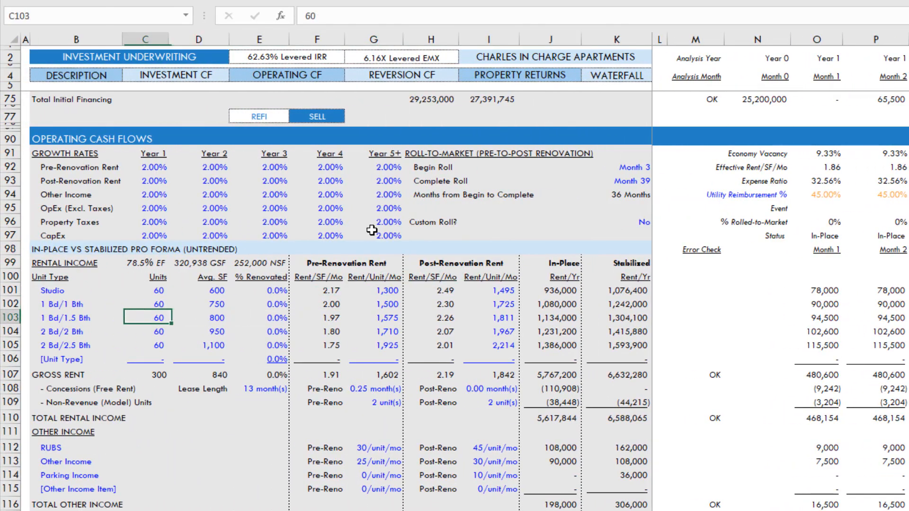
pyautogui.press('Left')
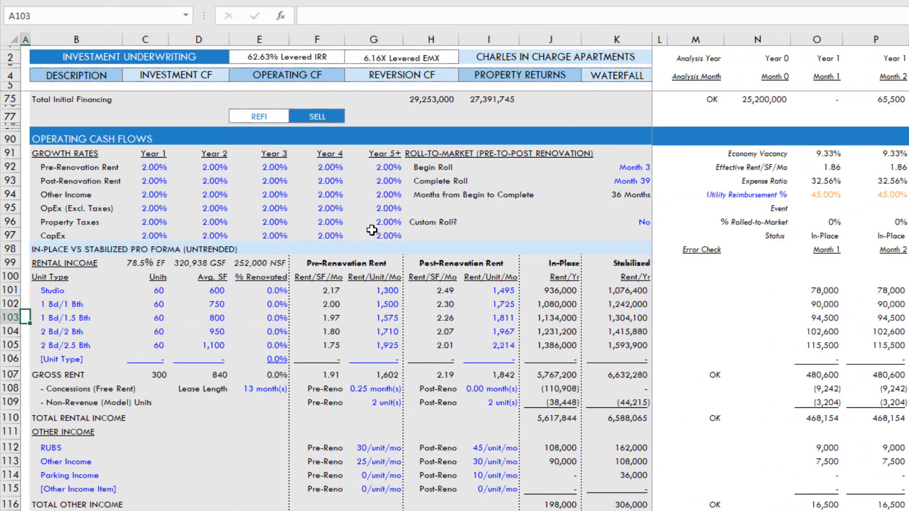
pyautogui.press('Up')
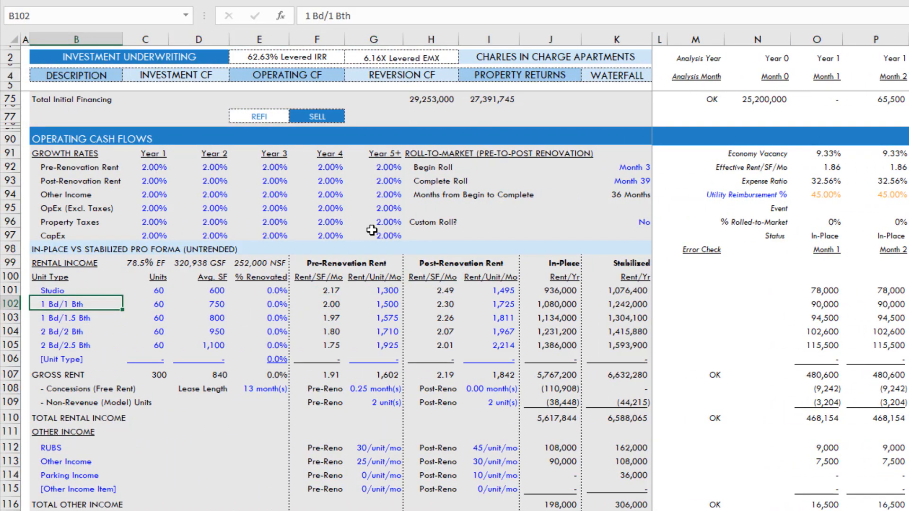
pyautogui.press('Down')
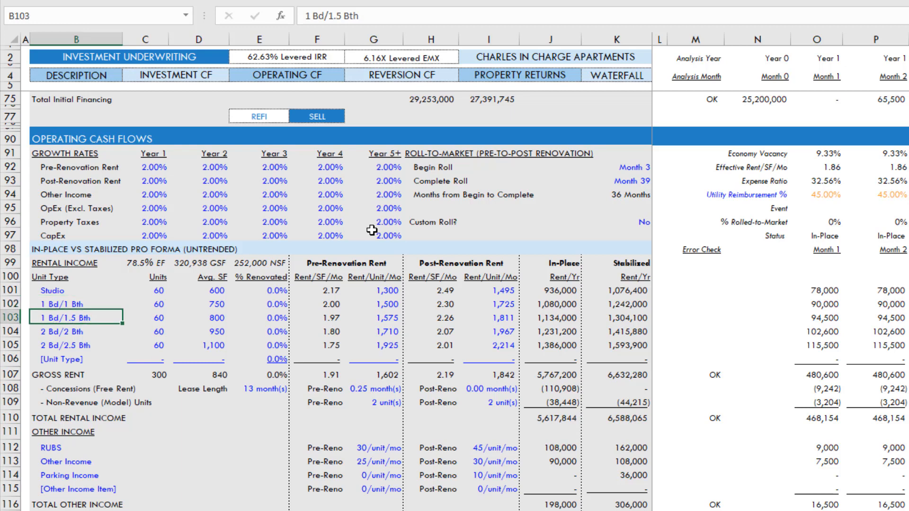
pyautogui.press('Down')
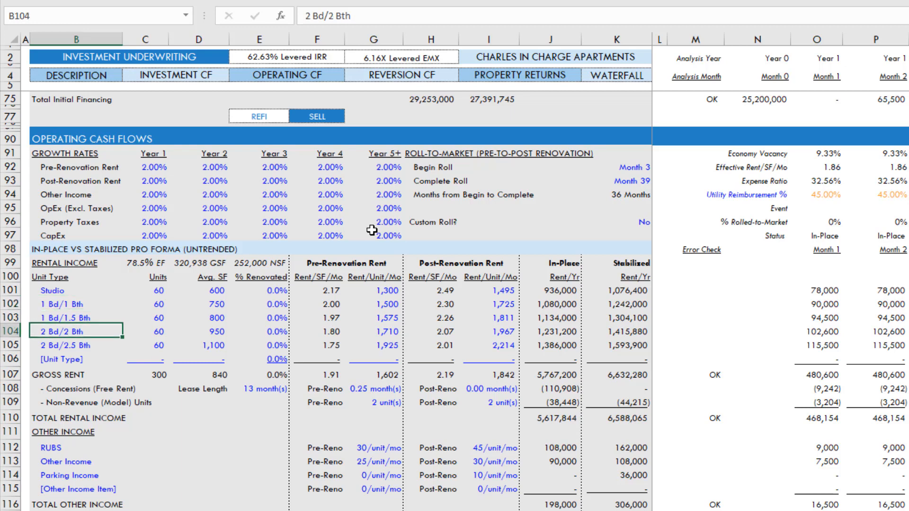
# Set Units, Avg. SF and % Renovated to 0 for the 2 Bd/2 Bth, 2 Bd/2.5 Bth and [Unit Type] rows.
pyautogui.press('Right')
pyautogui.hotkey('shift', 'Down')
pyautogui.hotkey('shift', 'Down')
pyautogui.hotkey('shift', 'Right')
pyautogui.hotkey('shift', 'Right')
pyautogui.write('0')
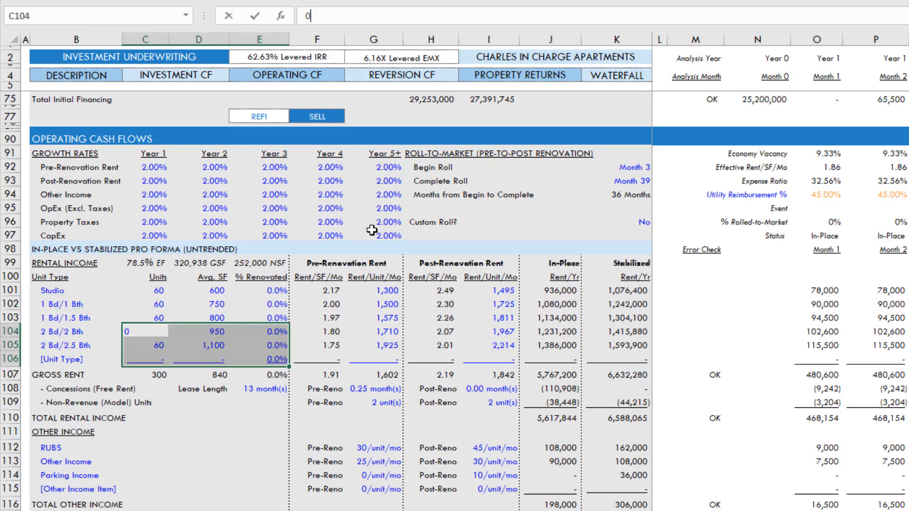
pyautogui.hotkey('ctrl', 'Return')
# Clear the pre-renovation Rent/Unit/Mo values of the 2 Bd/2 Bth and 2 Bd/2.5 Bth rows.
pyautogui.press('Right')
pyautogui.press('Right')
pyautogui.press('Right')
pyautogui.press('Right')
pyautogui.hotkey('shift', 'Down')
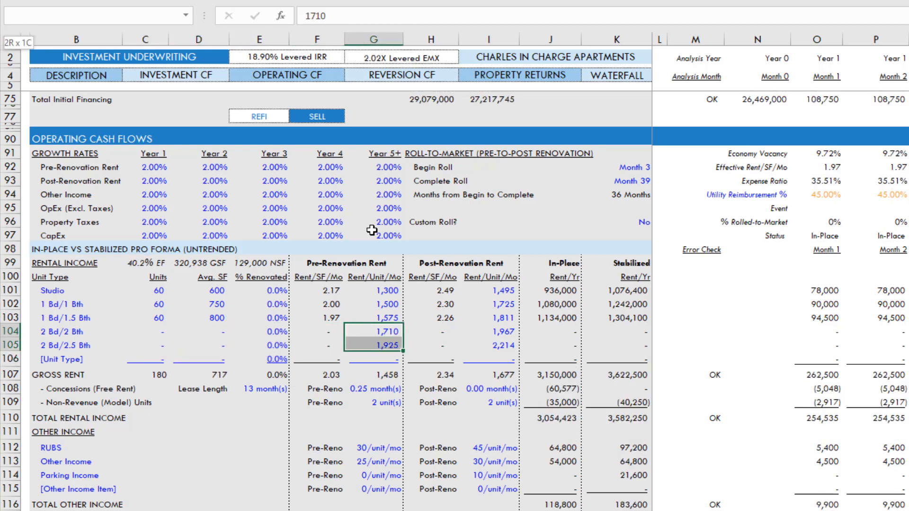
pyautogui.press('Delete')
# Check the post-renovation rent formula, Units and % Renovated cells of the emptied unit type rows, ending at the Studio unit count.
pyautogui.press('Right')
pyautogui.press('Right')
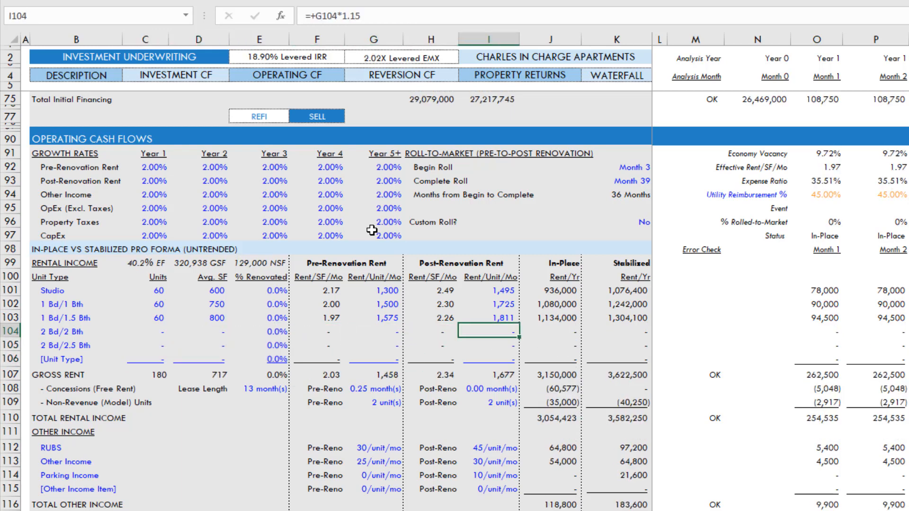
pyautogui.press('Left')
pyautogui.press('Left')
pyautogui.press('Left')
pyautogui.press('Left')
pyautogui.press('Left')
pyautogui.press('Left')
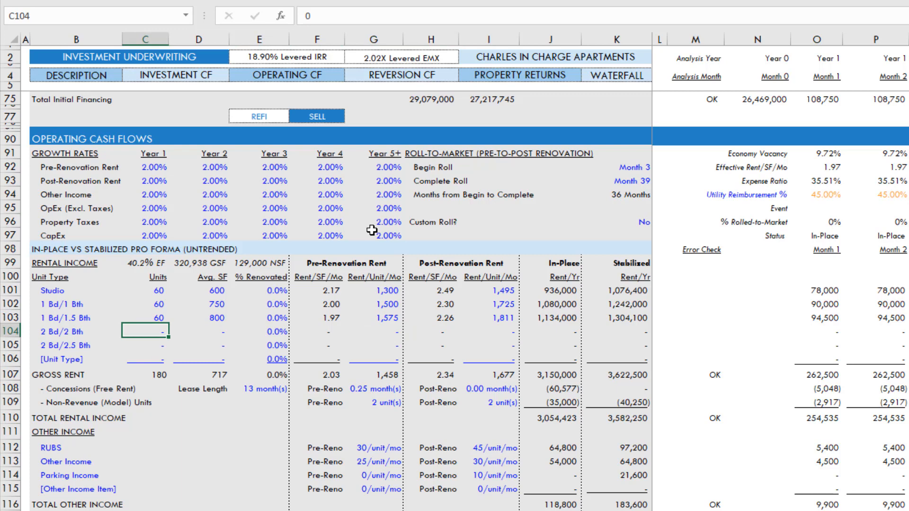
pyautogui.press('Right')
pyautogui.press('Right')
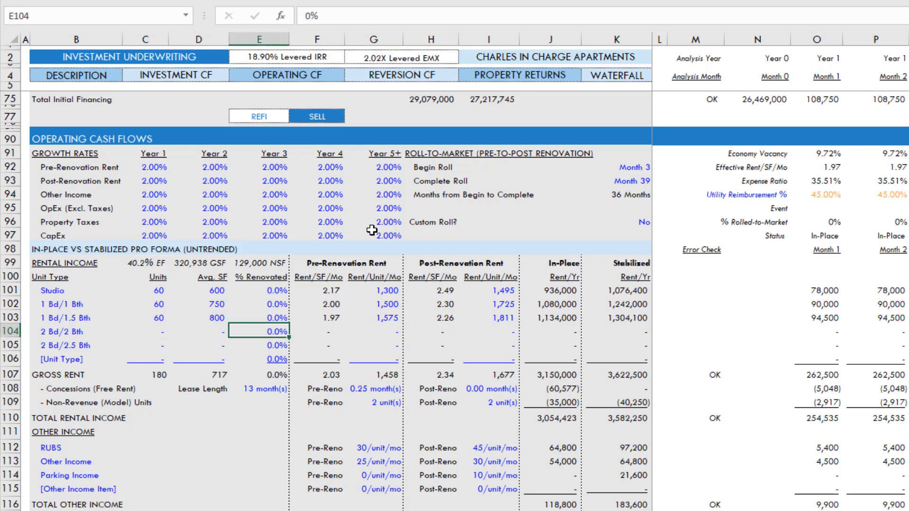
pyautogui.press('Down')
pyautogui.press('Down')
pyautogui.press('Up')
pyautogui.press('Up')
pyautogui.press('Left')
pyautogui.press('Left')
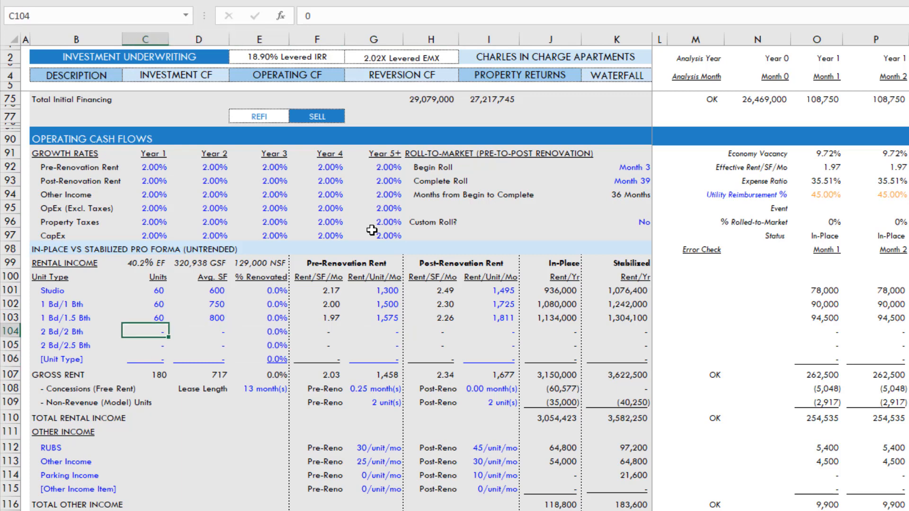
pyautogui.press('Right')
pyautogui.press('Right')
pyautogui.press('Left')
pyautogui.press('Up')
pyautogui.press('Left')
pyautogui.press('Up')
pyautogui.press('Up')
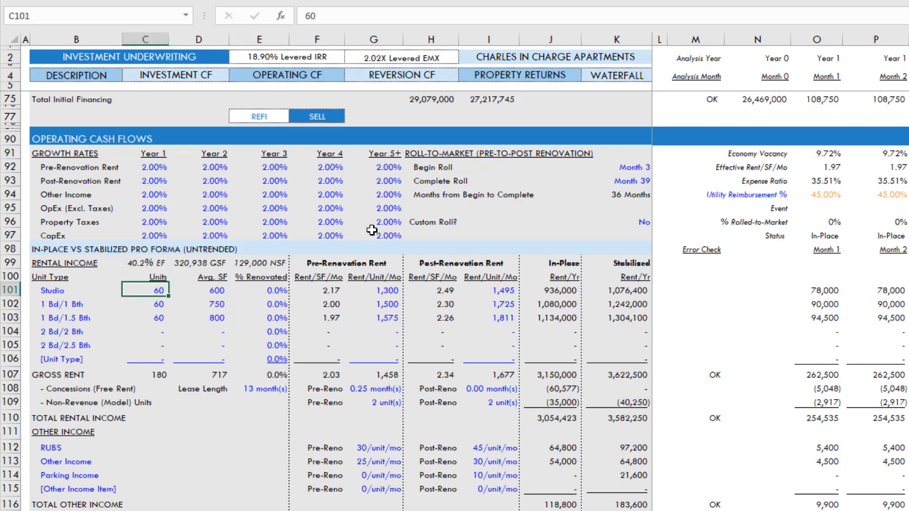
# Copy the 2 Bd/2 Bth label over the 1 Bd/1.5 Bth unit type label.
pyautogui.press('Left')
pyautogui.press('Down')
pyautogui.press('Down')
pyautogui.press('Down')
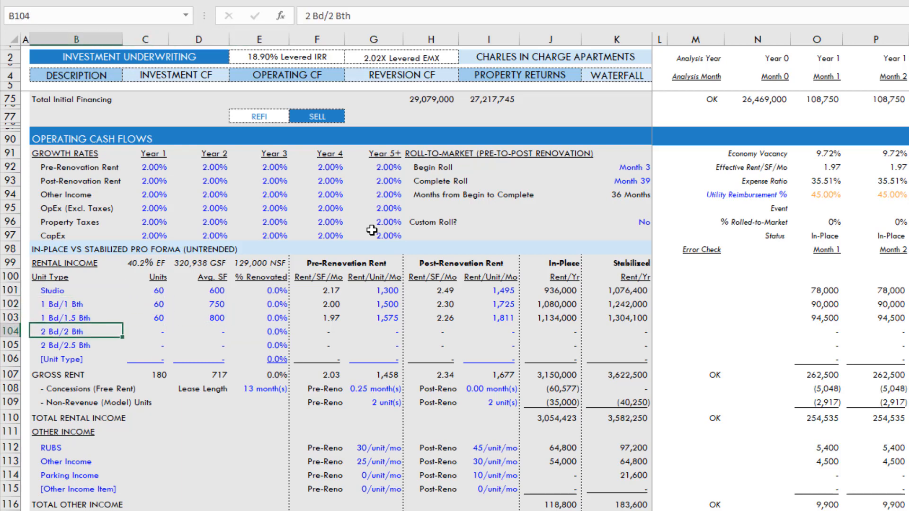
pyautogui.hotkey('ctrl', 'c')
pyautogui.press('Up')
pyautogui.hotkey('ctrl', 'v')
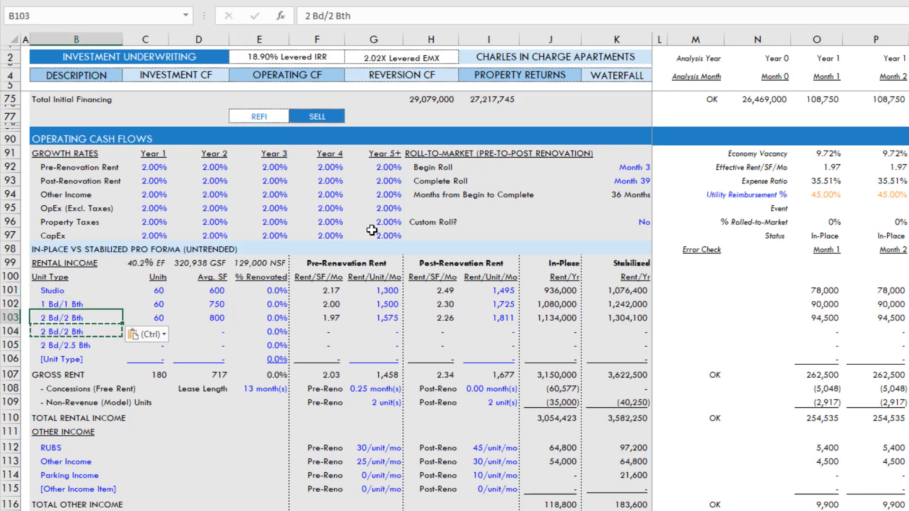
# Enter the unit counts: 60 for Studio, 150 for 1 Bd/1 Bth and 40 for the upper 2 Bd/2 Bth row.
pyautogui.press('Up')
pyautogui.press('Right')
pyautogui.press('Up')
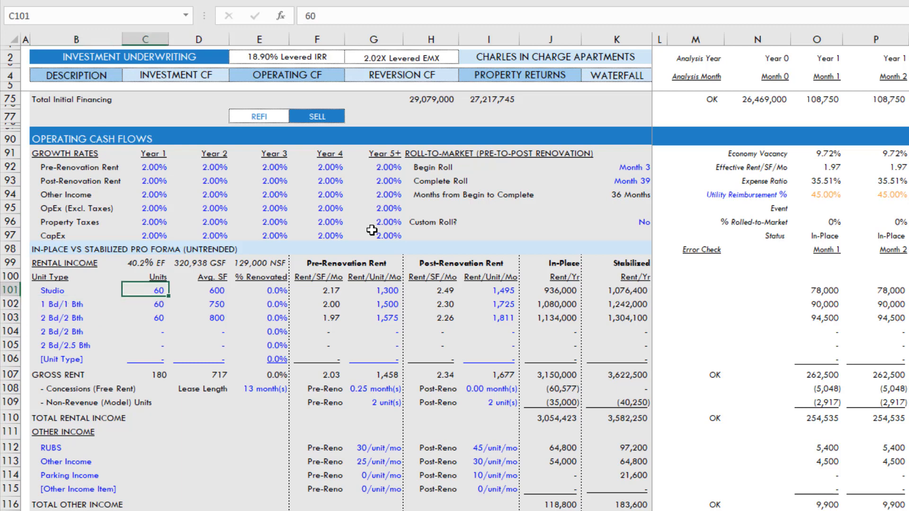
pyautogui.write('60')
pyautogui.press('Return')
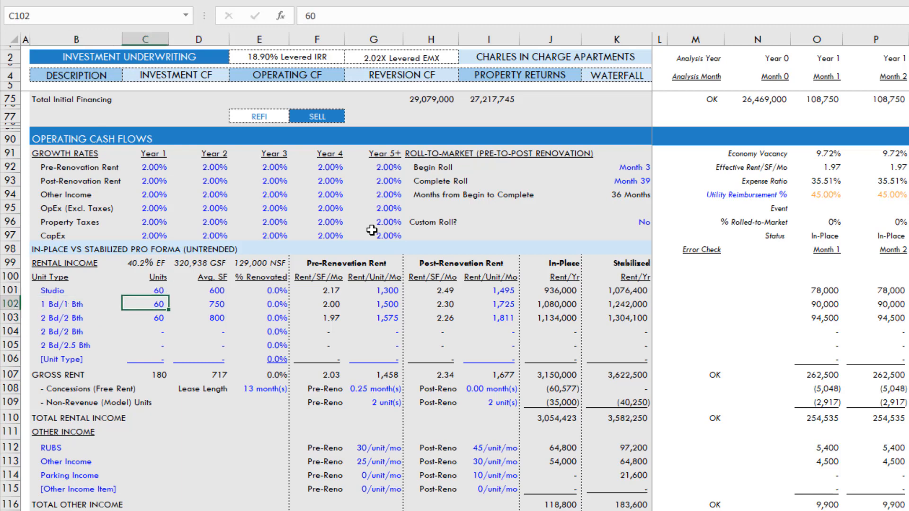
pyautogui.write('150')
pyautogui.press('Return')
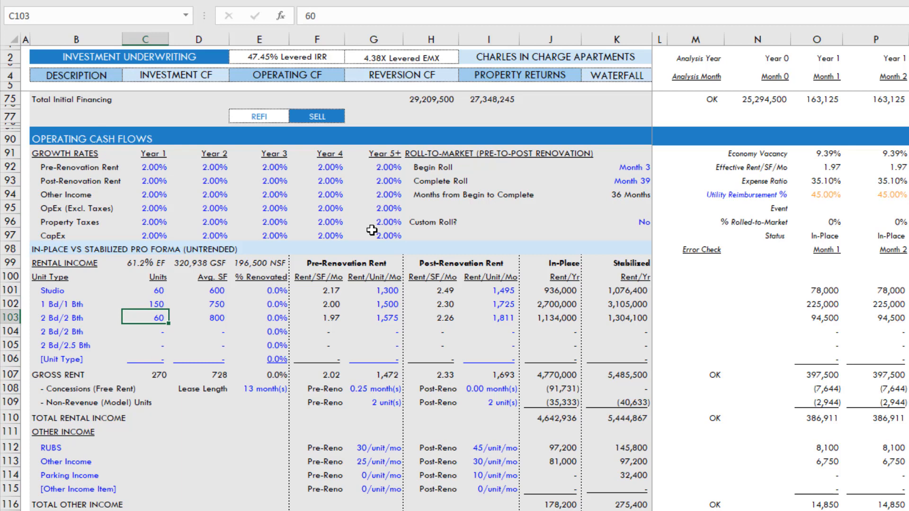
pyautogui.write('40')
pyautogui.press('Return')
pyautogui.press('Up')
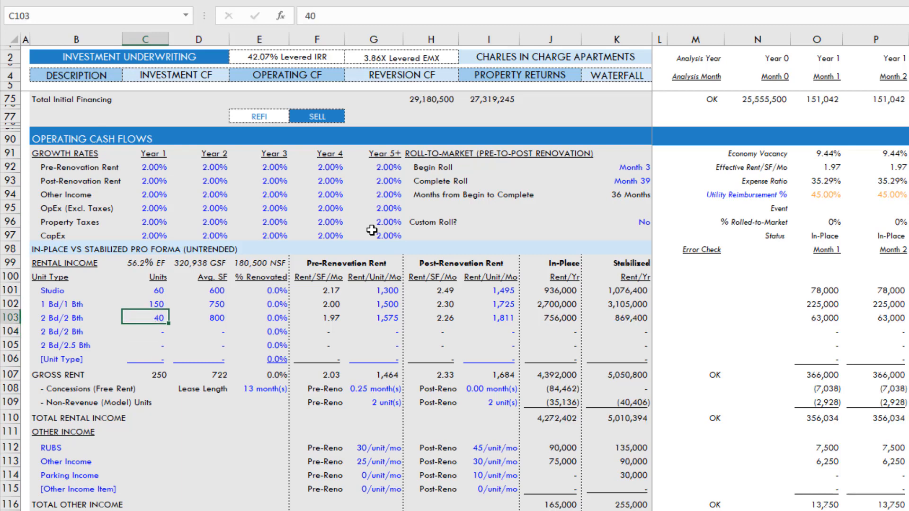
# Keep the Studio Avg. SF at 600 and enter 750 for 1 Bd/1 Bth and 950 for the upper 2 Bd/2 Bth row.
pyautogui.press('Right')
pyautogui.press('Up')
pyautogui.press('Up')
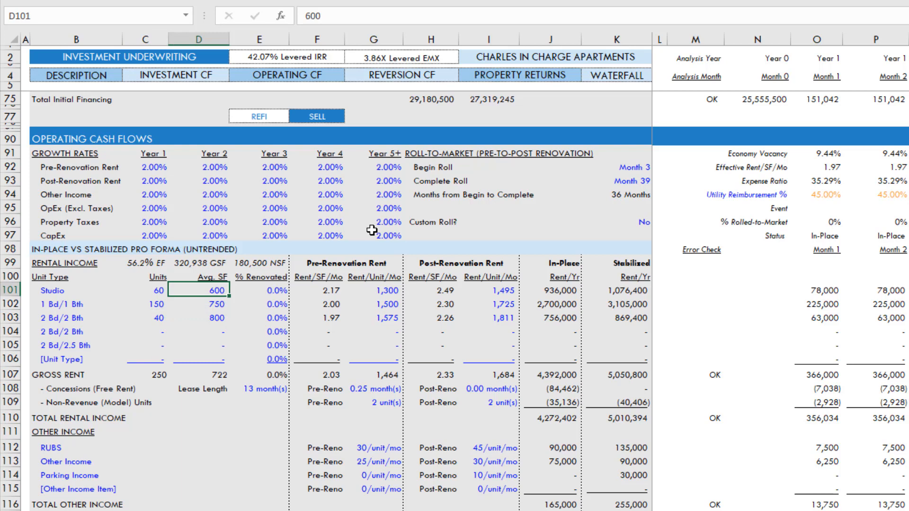
pyautogui.press('F2')
pyautogui.press('Return')
pyautogui.write('750')
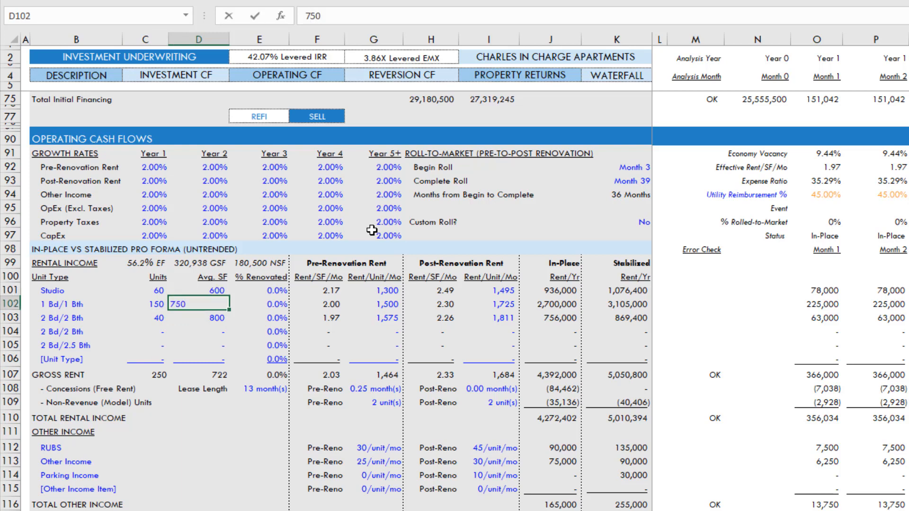
pyautogui.press('Return')
pyautogui.write('950')
pyautogui.press('Return')
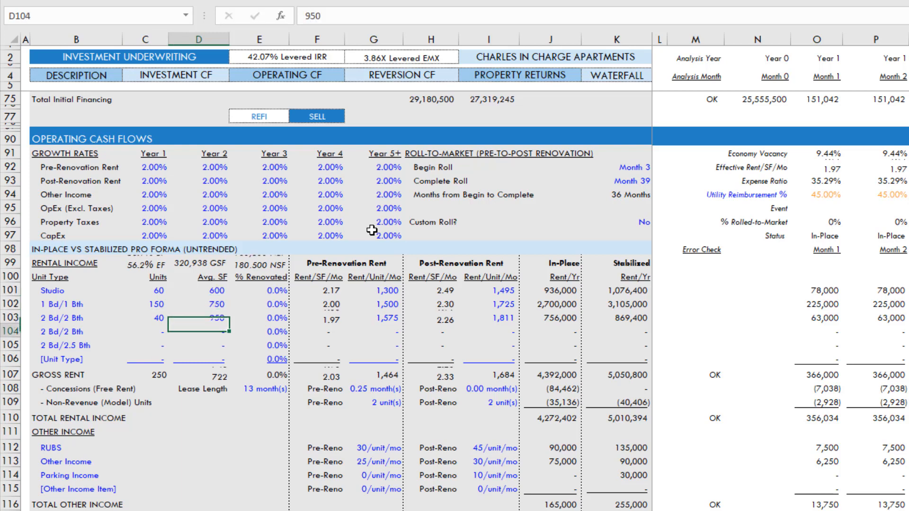
# Review the % Renovated values of the Studio, 1 Bd/1 Bth and upper 2 Bd/2 Bth rows.
pyautogui.press('Right')
pyautogui.press('Up')
pyautogui.press('Up')
pyautogui.press('Up')
pyautogui.press('Down')
pyautogui.press('Down')
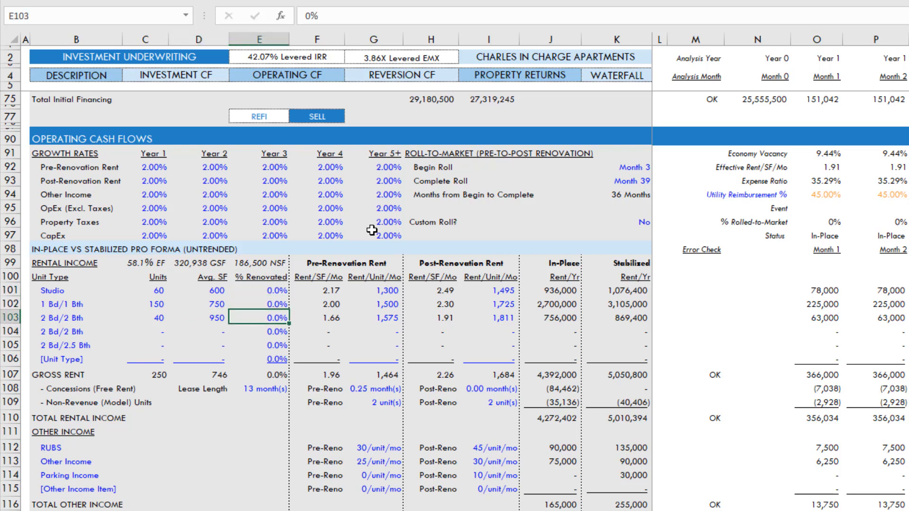
pyautogui.press('Up')
pyautogui.press('Up')
pyautogui.press('Down')
pyautogui.press('Down')
pyautogui.press('Up')
pyautogui.press('Up')
# Set the pre-renovation Rent/Unit/Mo to 900 for Studio, 1,200 for 1 Bd/1 Bth and 1,500 for the upper 2 Bd/2 Bth row.
pyautogui.press('Right')
pyautogui.press('Right')
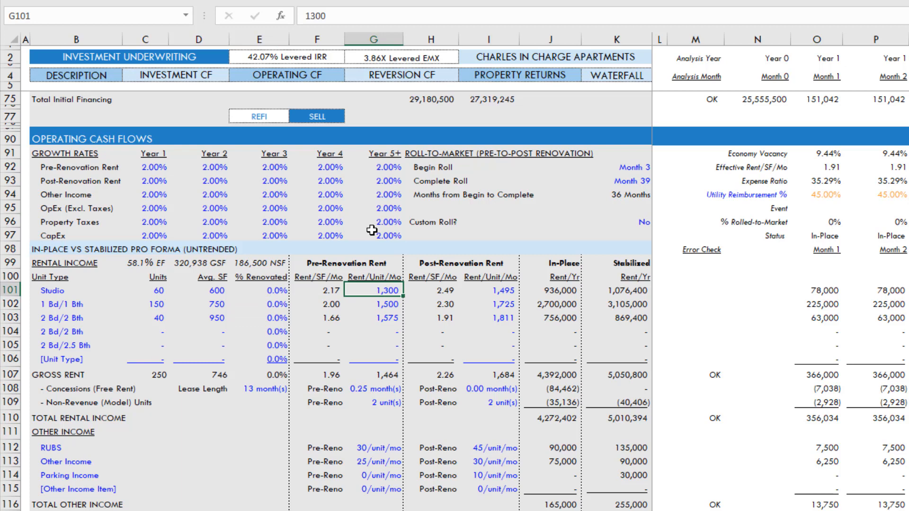
pyautogui.write('900')
pyautogui.press('Return')
pyautogui.write('1200')
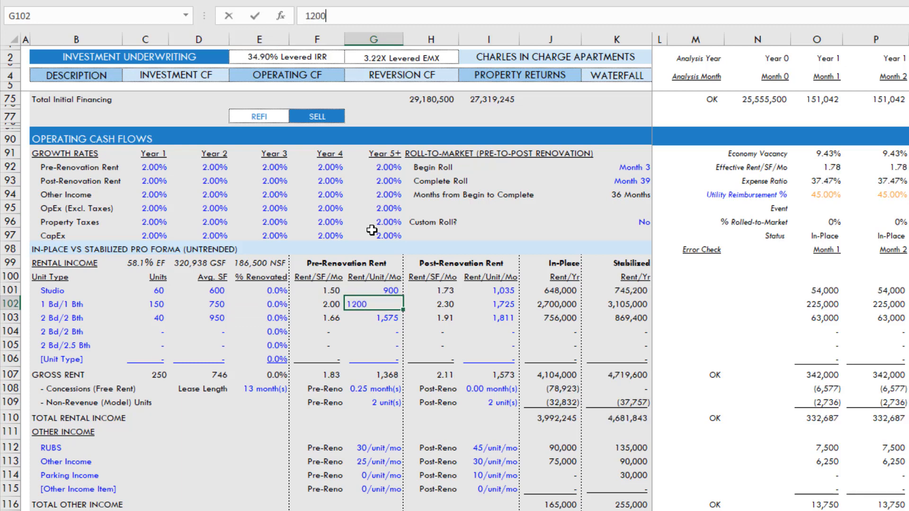
pyautogui.press('Return')
pyautogui.write('1500')
pyautogui.press('Return')
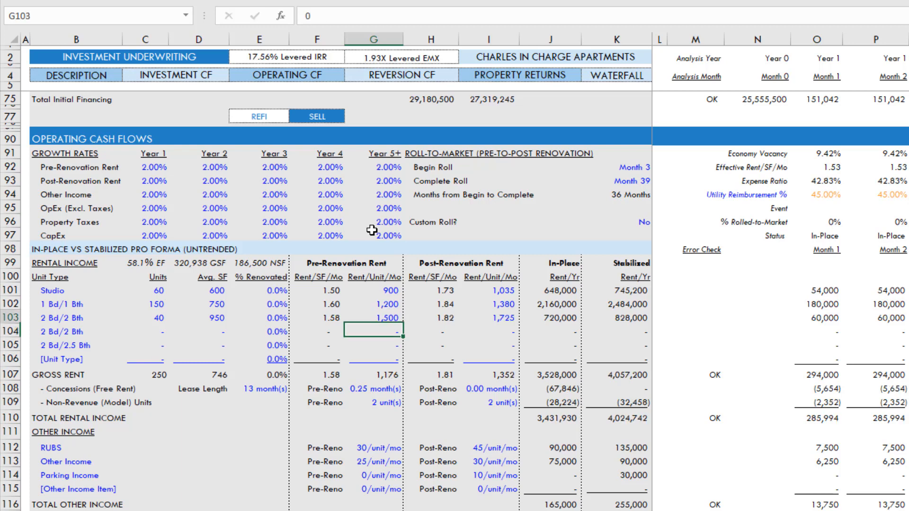
# Review the pre-renovation Rent/Unit/Mo values of the three active unit types beside their Rent/SF/Mo.
pyautogui.press('Up')
pyautogui.press('Up')
pyautogui.press('Up')
pyautogui.hotkey('shift', 'Down')
pyautogui.hotkey('shift', 'Down')
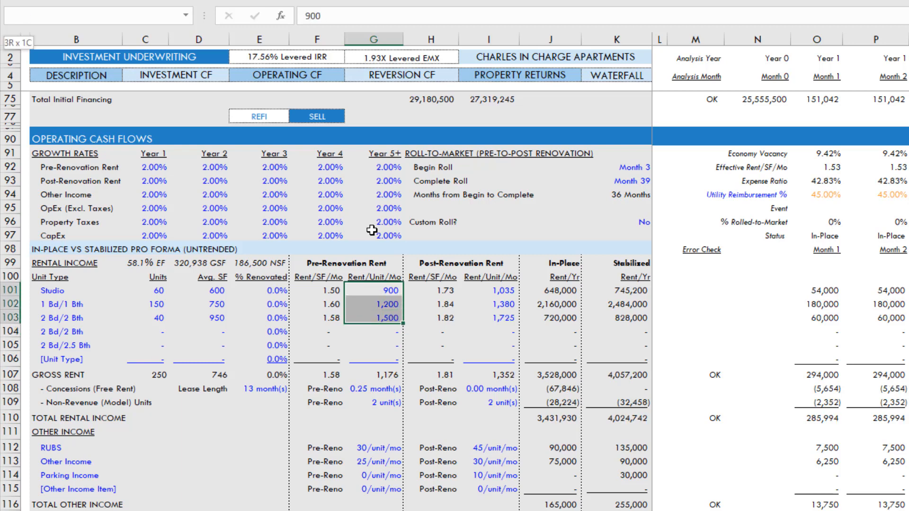
pyautogui.press('Left')
pyautogui.press('Right')
pyautogui.press('Down')
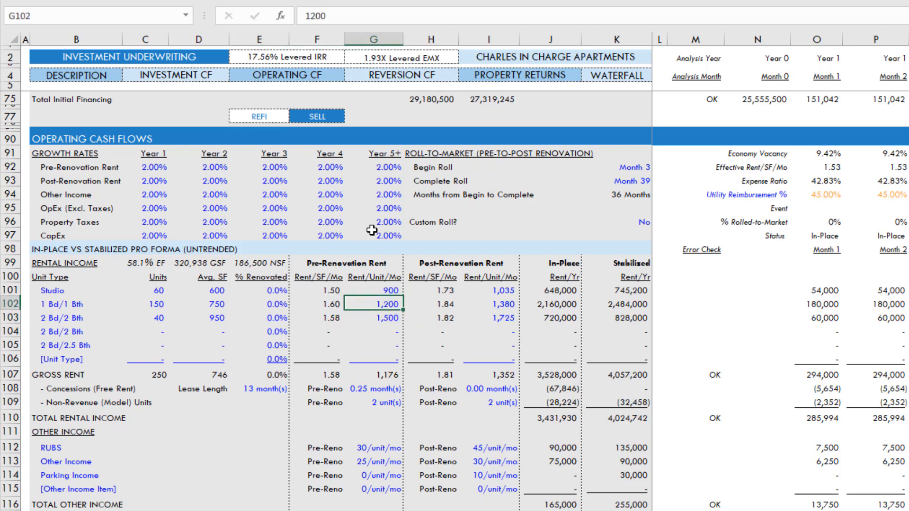
# Set the post-renovation Rent/Unit/Mo to 1150 for Studio, 1500 for 1 Bd/1 Bth and 1900 for the upper 2 Bd/2 Bth row.
pyautogui.press('Up')
pyautogui.press('Right')
pyautogui.press('Right')
pyautogui.press('Right')
pyautogui.press('Left')
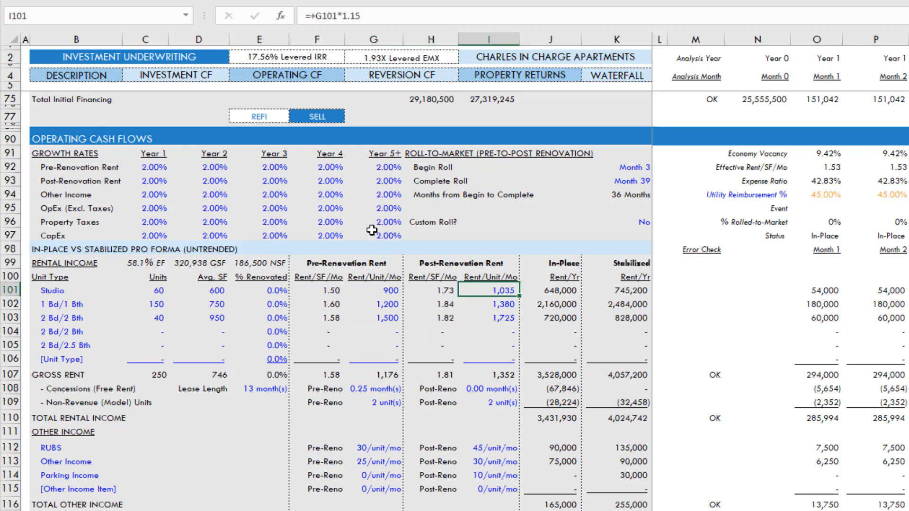
pyautogui.write('1150')
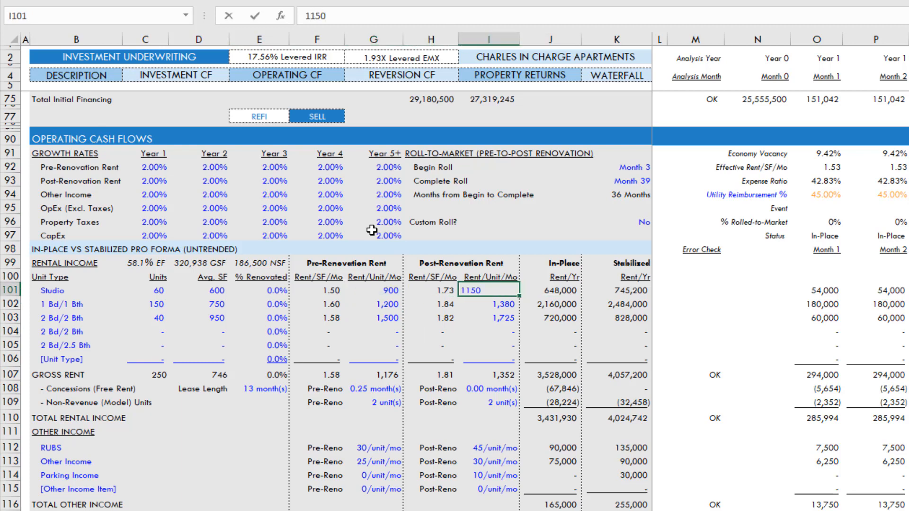
pyautogui.press('Return')
pyautogui.press('Up')
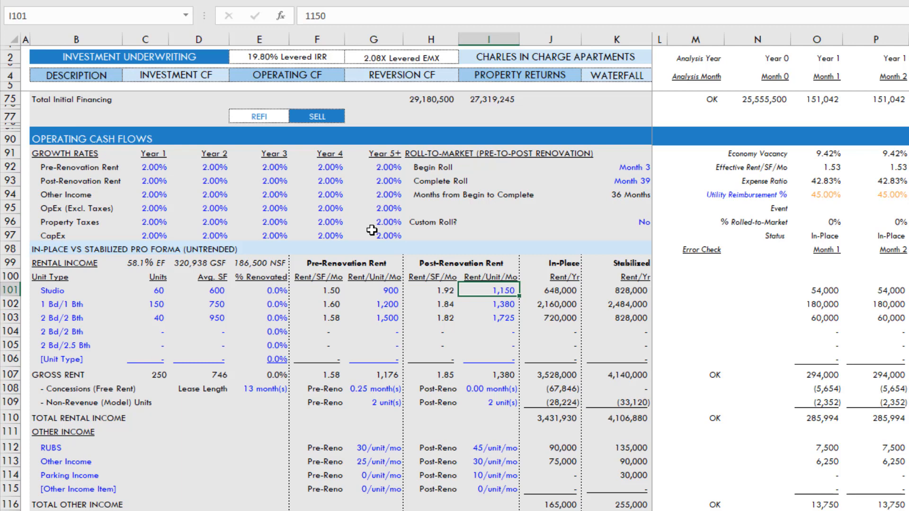
pyautogui.press('Down')
pyautogui.write('1500')
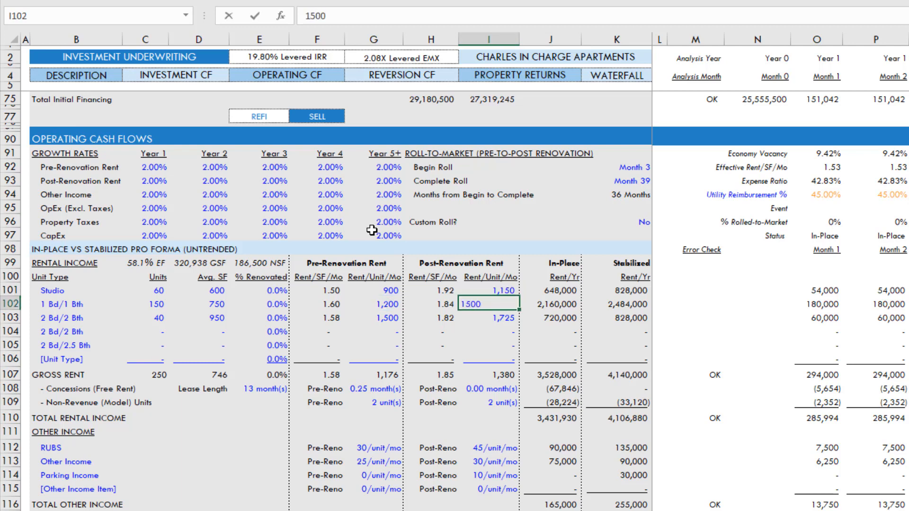
pyautogui.press('Return')
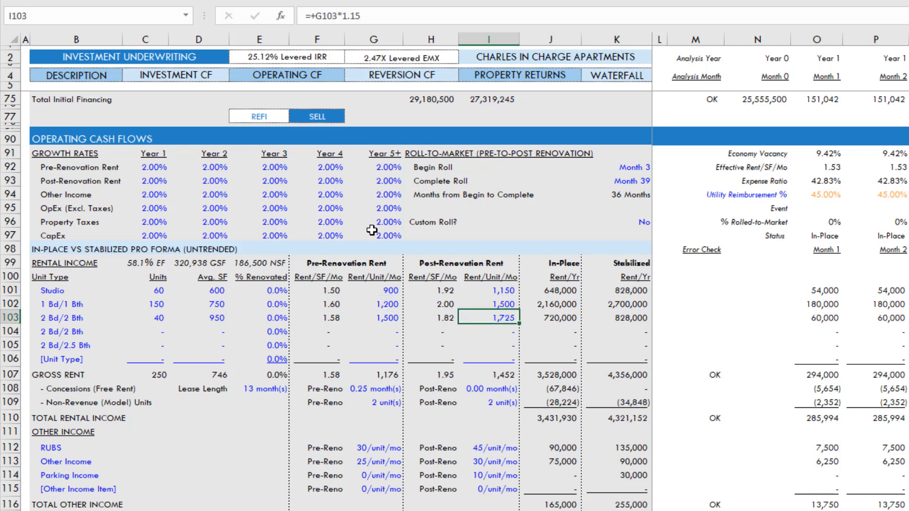
pyautogui.write('1900')
pyautogui.press('Return')
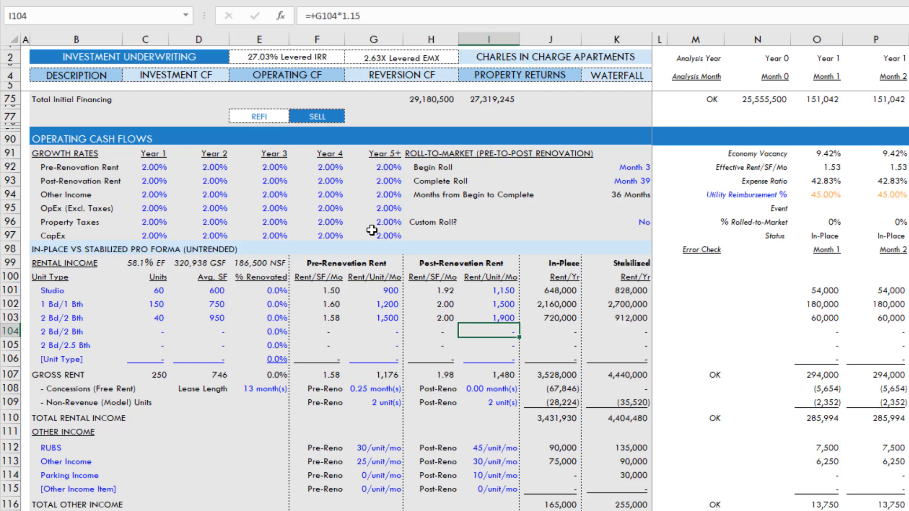
# Examine the Gross Rent row's average post-renovation and pre-renovation rents per unit and per square foot.
pyautogui.press('Up')
pyautogui.press('Down')
pyautogui.press('Down')
pyautogui.press('Down')
pyautogui.press('Down')
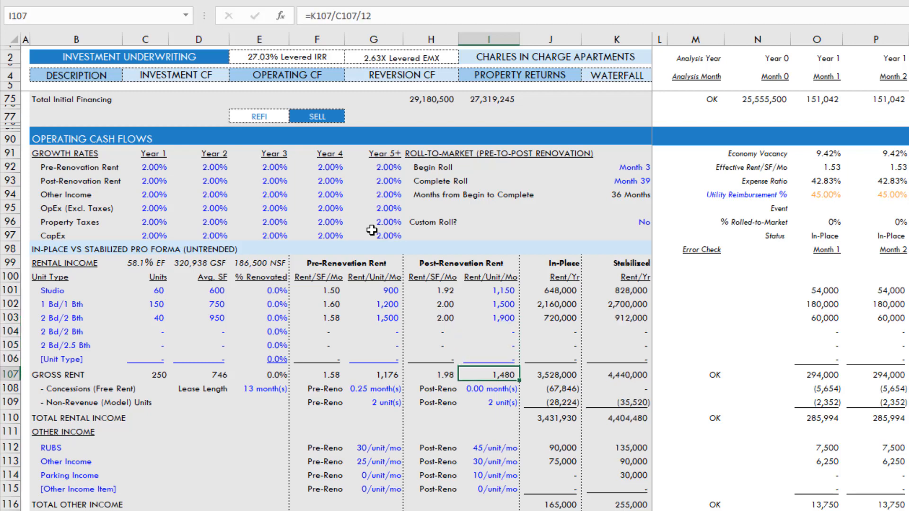
pyautogui.press('Left')
pyautogui.press('Left')
pyautogui.press('Left')
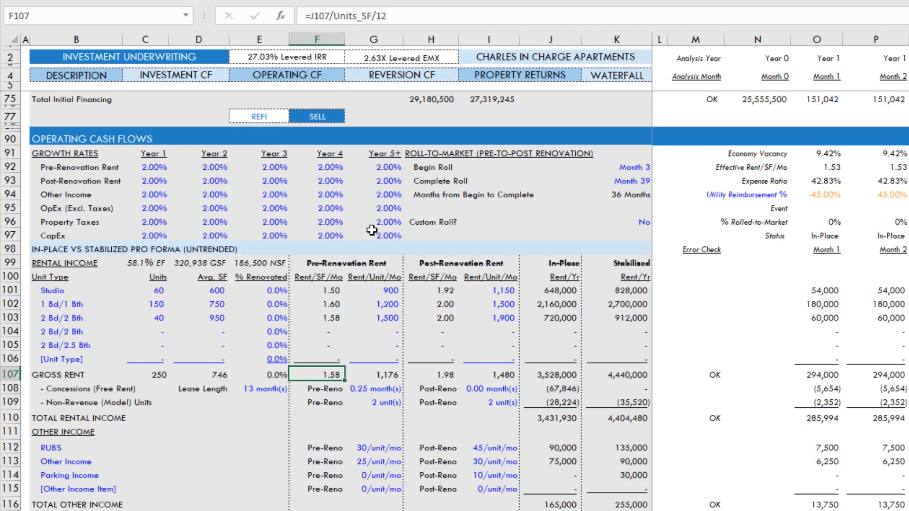
# Compare the Gross Rent row's In-Place and Stabilized annual rent totals.
pyautogui.press('Right')
pyautogui.press('Right')
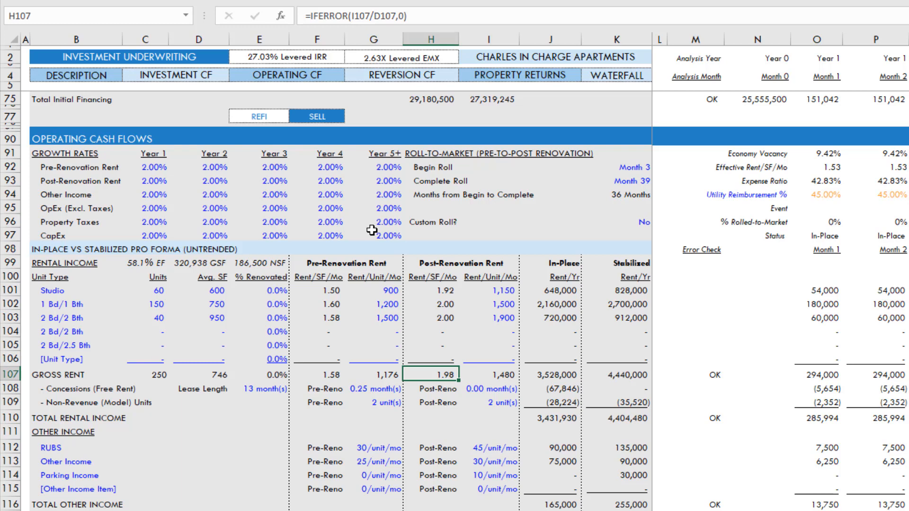
pyautogui.press('Right')
pyautogui.press('Right')
pyautogui.press('Right')
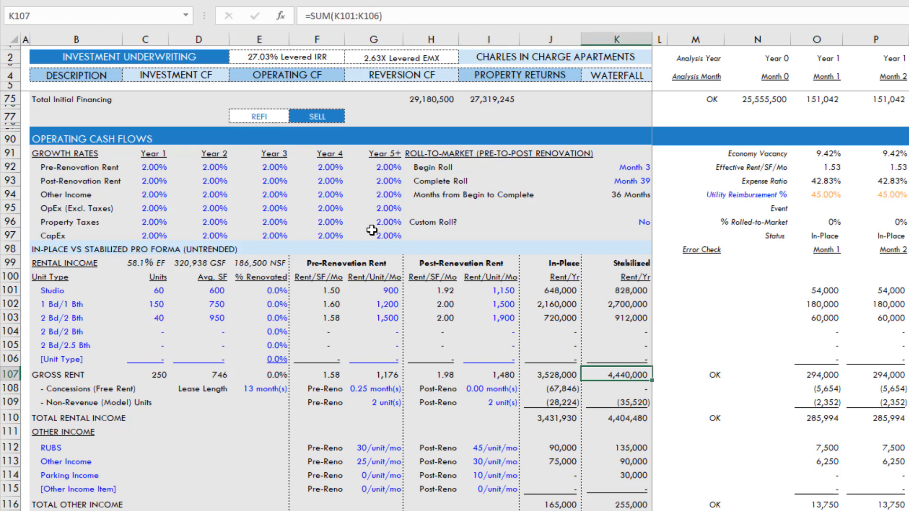
pyautogui.press('Left')
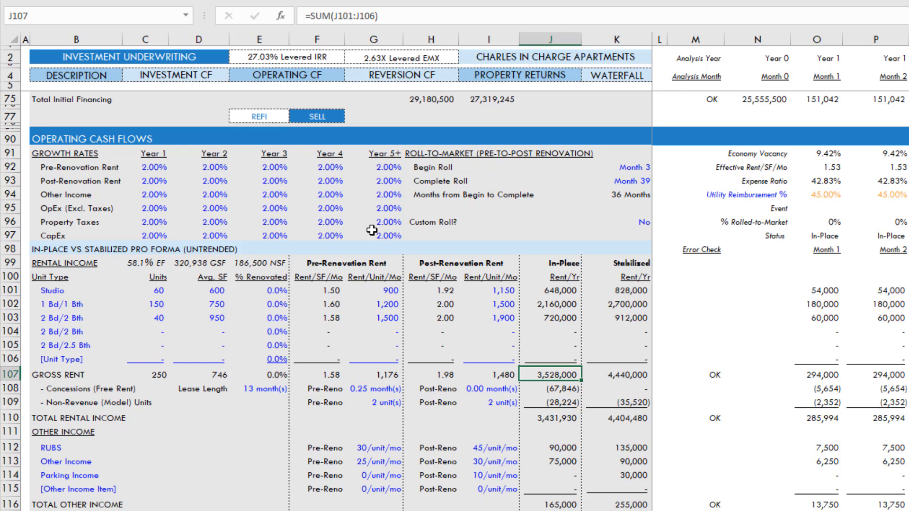
pyautogui.press('Right')
pyautogui.press('Left')
pyautogui.press('Right')
pyautogui.press('Left')
pyautogui.press('Right')
# Examine the In-Place and Stabilized Rent/Yr of the unit types against their Gross Rent totals.
pyautogui.press('Up')
pyautogui.press('Up')
pyautogui.press('Left')
pyautogui.press('Up')
pyautogui.press('Up')
pyautogui.press('Right')
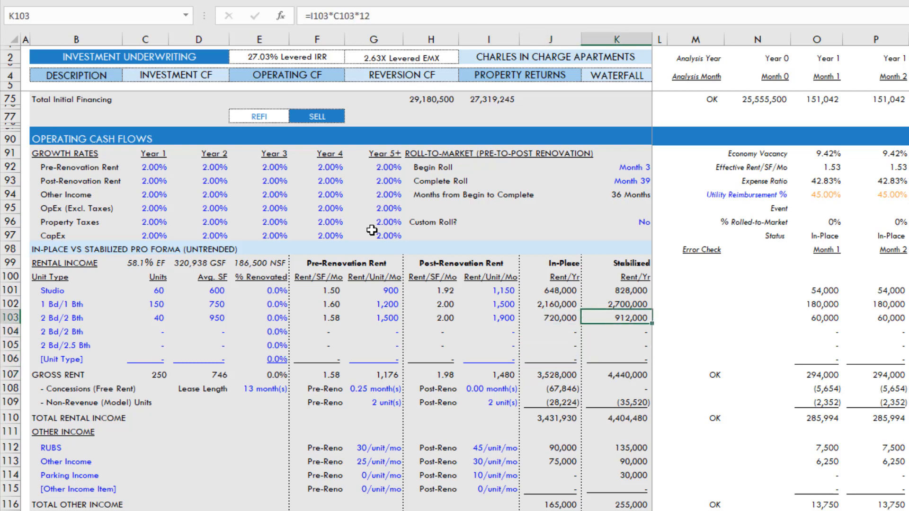
pyautogui.press('Down')
pyautogui.press('Left')
pyautogui.press('Down')
pyautogui.press('Down')
pyautogui.press('Down')
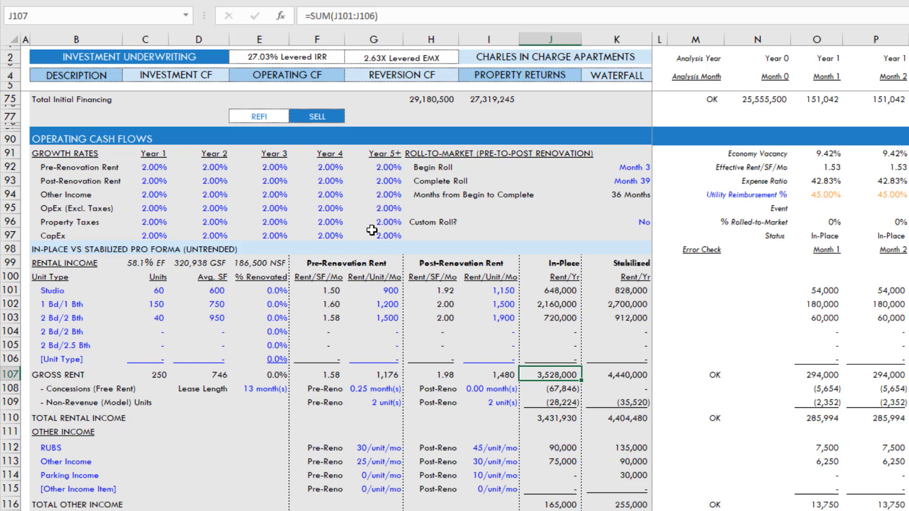
pyautogui.press('Right')
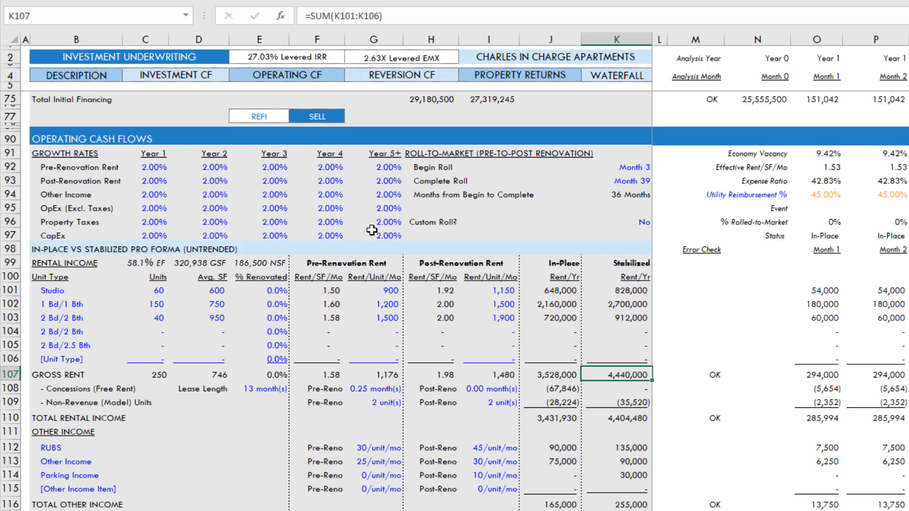
# Set the pre-renovation Concessions (Free Rent) to 0 months.
pyautogui.press('Down')
pyautogui.press('Left')
pyautogui.press('Left')
pyautogui.press('Left')
pyautogui.press('Left')
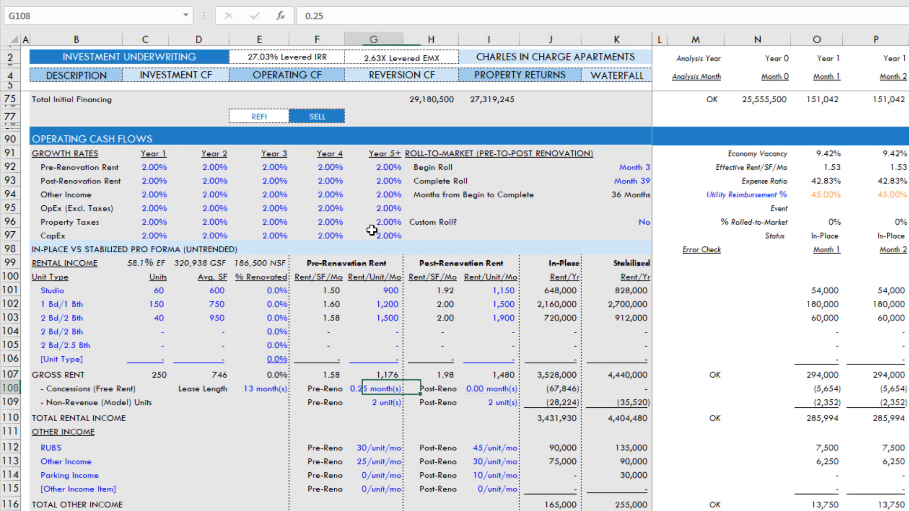
pyautogui.write('0')
pyautogui.press('Return')
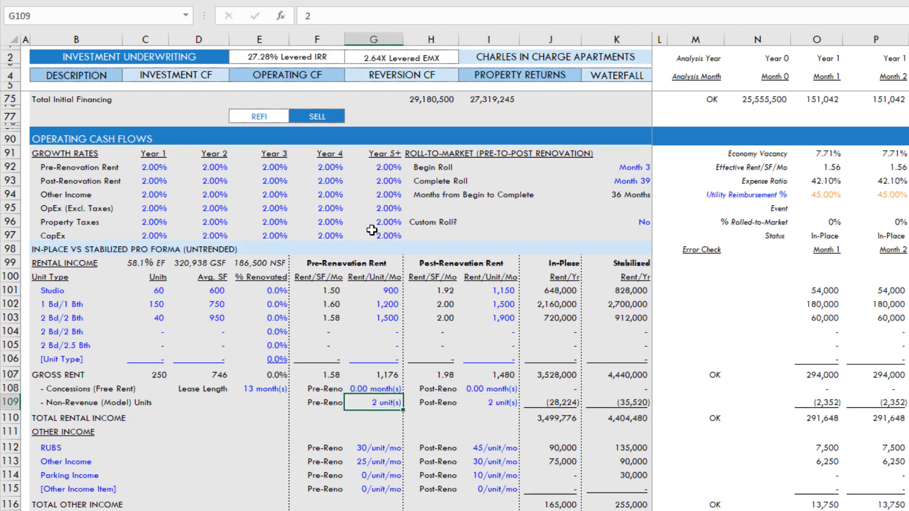
# Set the pre-renovation Non-Revenue (Model) Units to 0.
pyautogui.press('Up')
pyautogui.press('Right')
pyautogui.press('Right')
pyautogui.press('Down')
pyautogui.press('Left')
pyautogui.press('Left')
pyautogui.write('0')
pyautogui.press('Return')
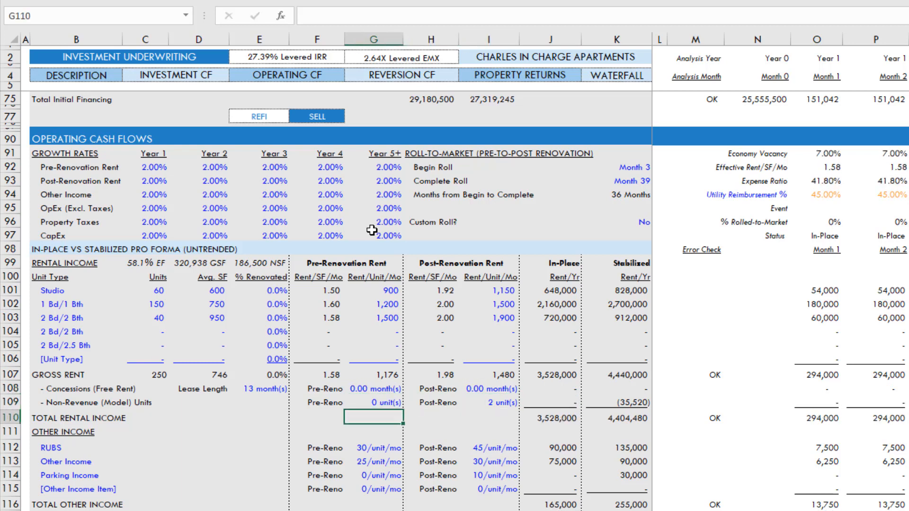
# Set the post-renovation Non-Revenue (Model) Units to 0.
pyautogui.press('Up')
pyautogui.press('Right')
pyautogui.press('Right')
pyautogui.write('0')
pyautogui.press('Return')
pyautogui.press('Up')
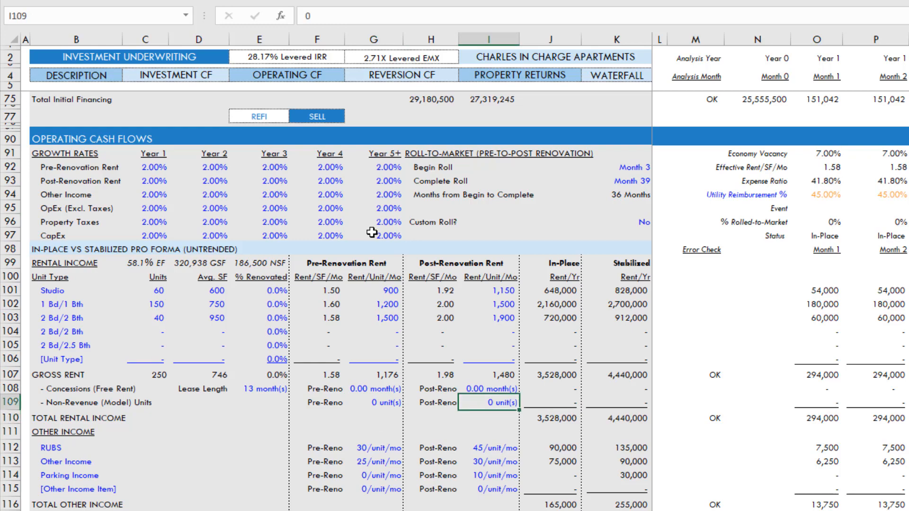
# Set the pre-renovation RUBS income to 0 per unit per month in the Other Income section.
pyautogui.scroll(-6, 422, 309)
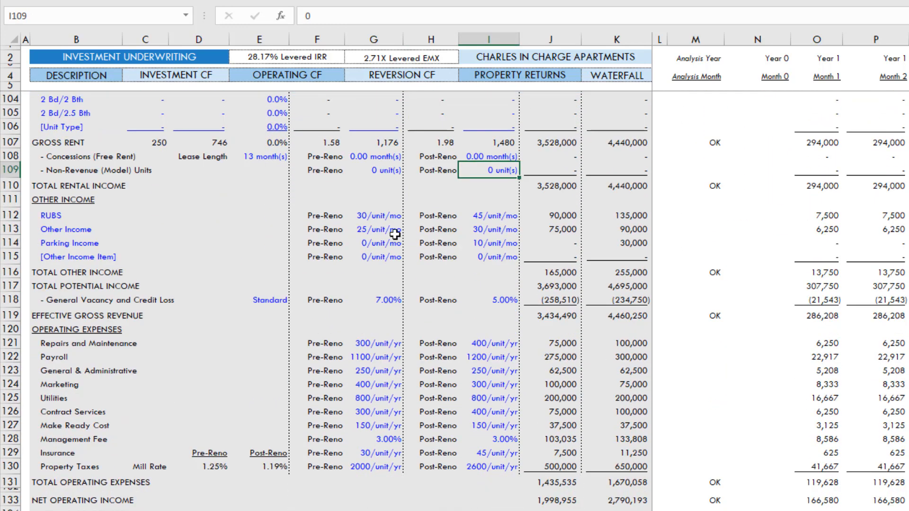
pyautogui.click(390, 216)
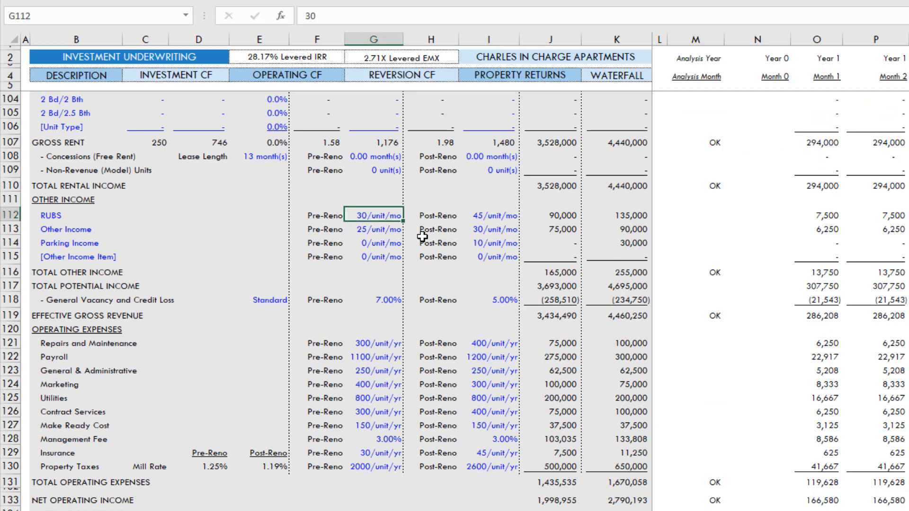
pyautogui.write('0')
pyautogui.press('Return')
pyautogui.press('Up')
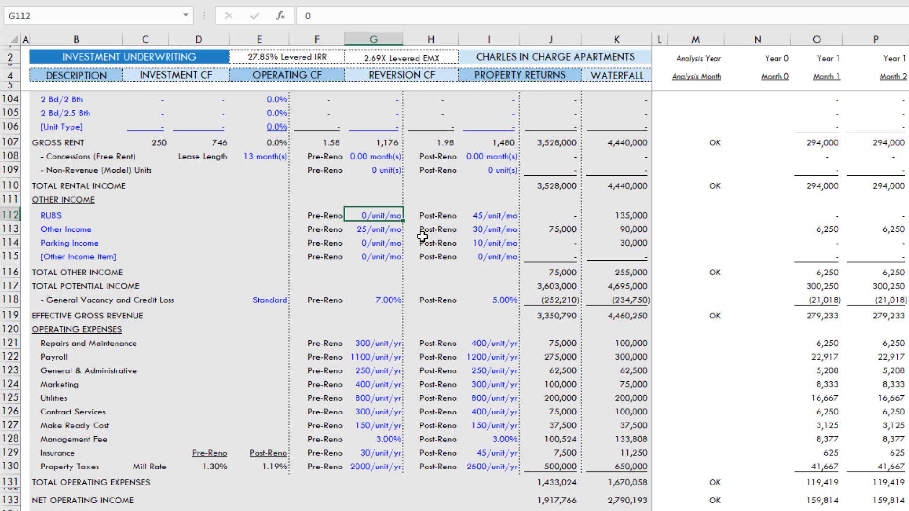
# Rename the Other Income line item below RUBS as "Misc. Income".
pyautogui.press('Down')
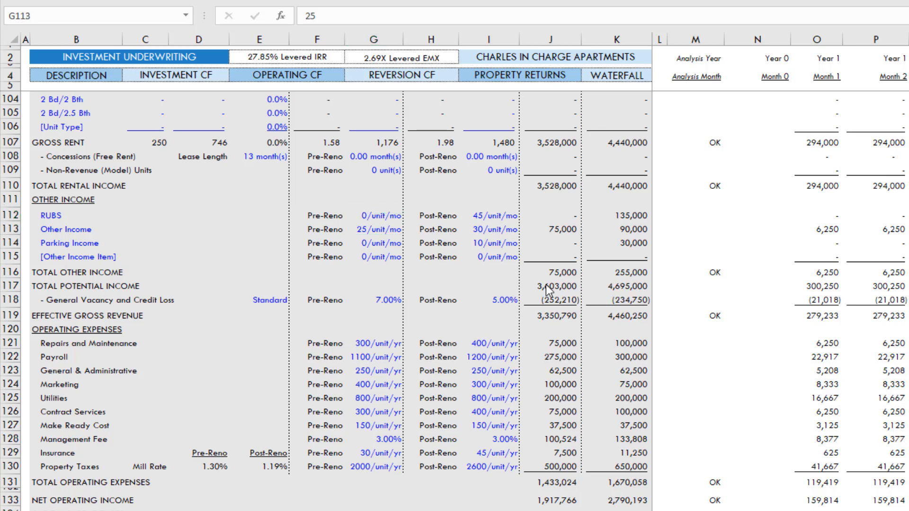
pyautogui.click(347, 235)
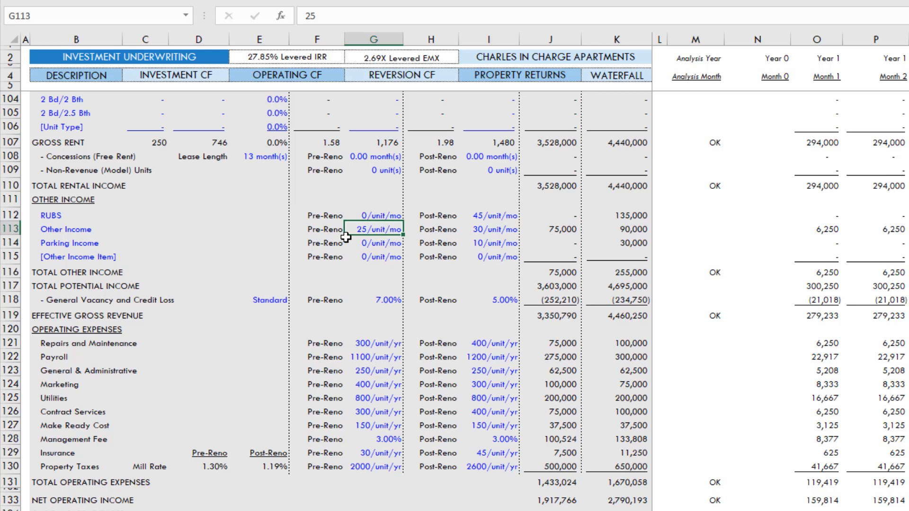
pyautogui.press('Left')
pyautogui.press('Left')
pyautogui.press('Left')
pyautogui.press('Left')
pyautogui.press('Left')
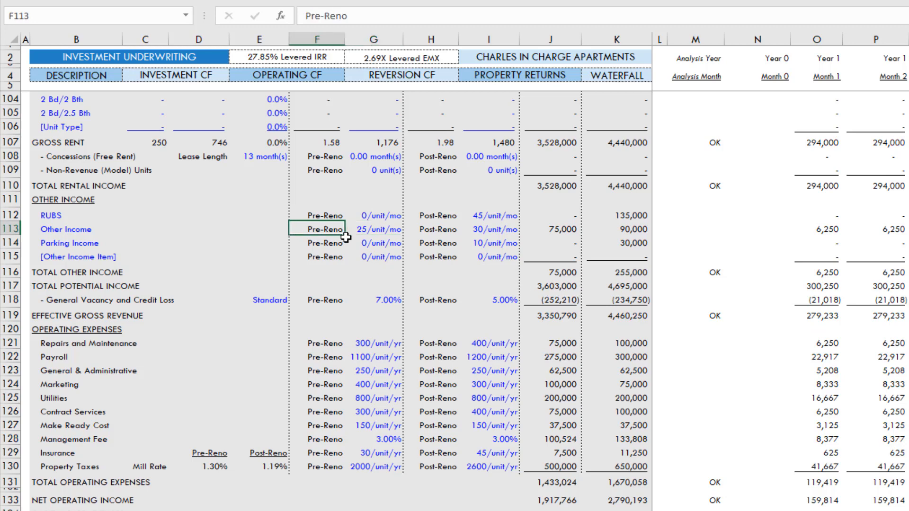
pyautogui.write('Misc. O')
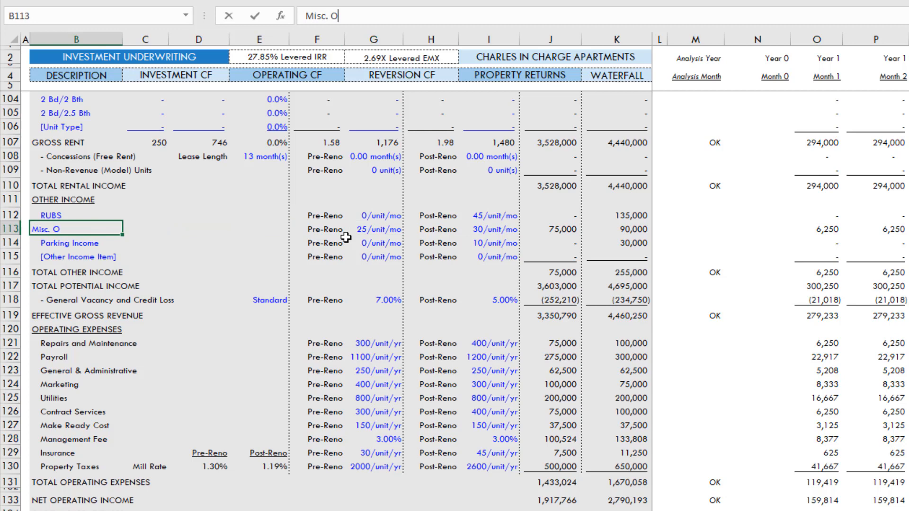
pyautogui.press('BackSpace')
pyautogui.write('Income')
pyautogui.press('Return')
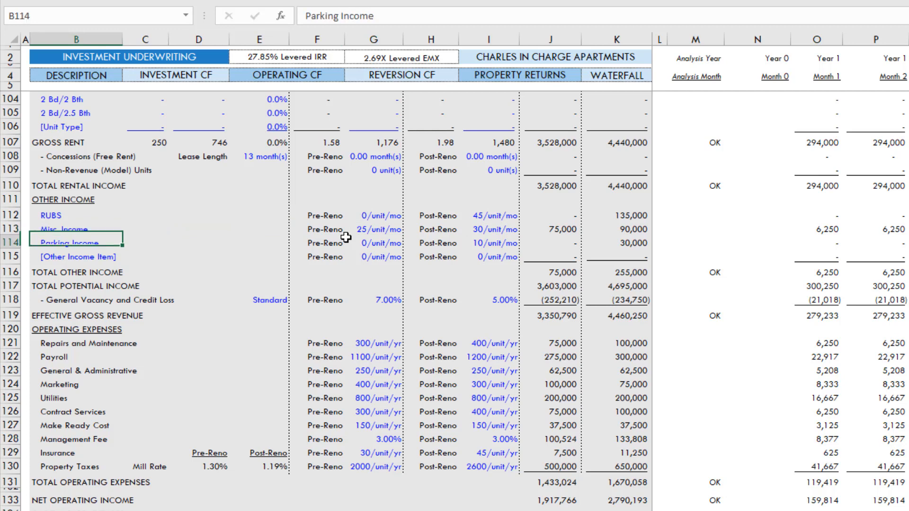
# Set the post-renovation RUBS income to 30 per unit per month.
pyautogui.press('Up')
pyautogui.press('Right')
pyautogui.press('Right')
pyautogui.press('Right')
pyautogui.press('Right')
pyautogui.press('Right')
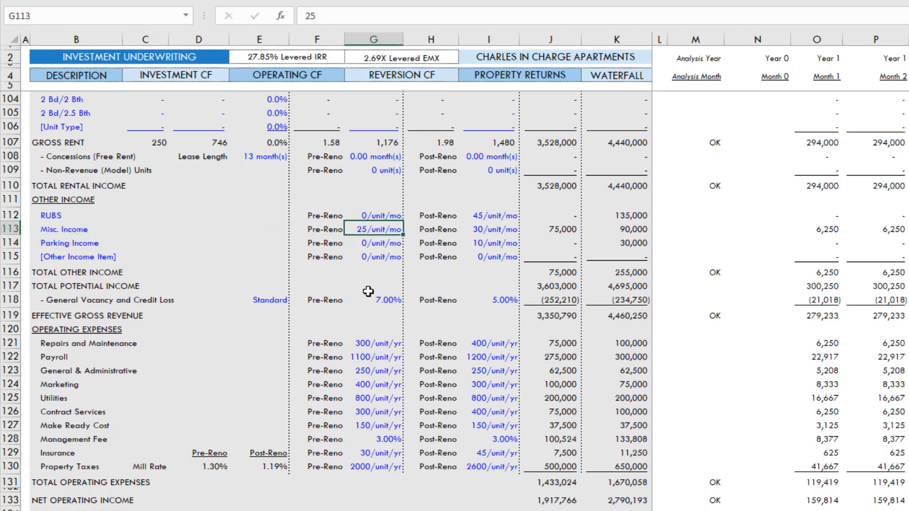
pyautogui.press('Up')
pyautogui.press('Right')
pyautogui.press('Right')
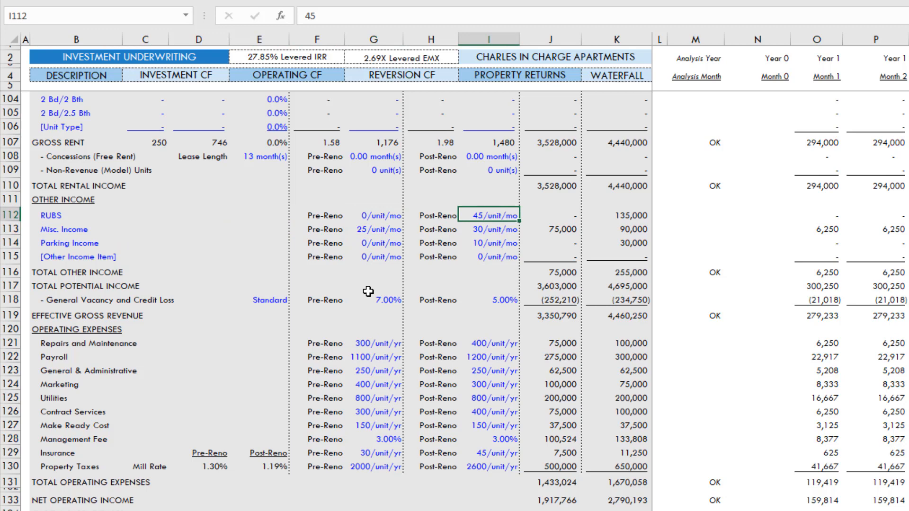
pyautogui.write('30')
pyautogui.press('Return')
pyautogui.press('Up')
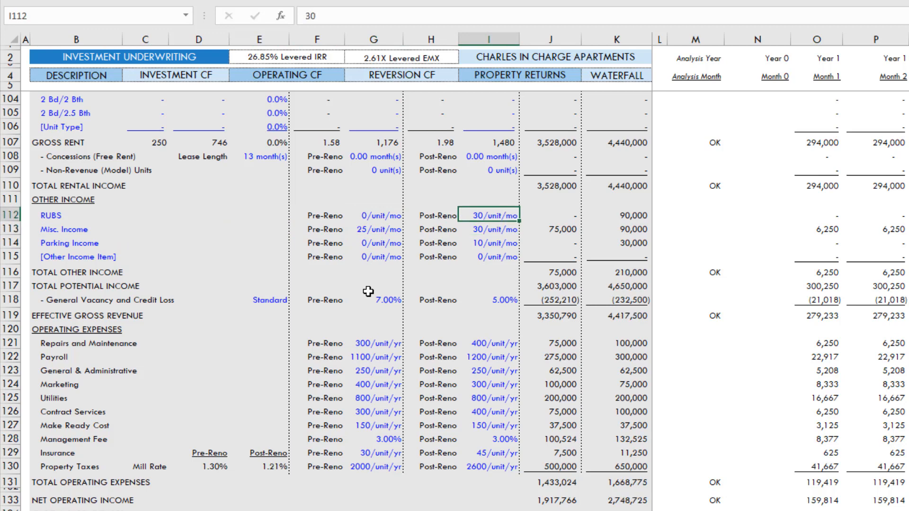
# Set the post-renovation Misc. Income to 35 and Parking Income to 0 per unit per month.
pyautogui.press('Down')
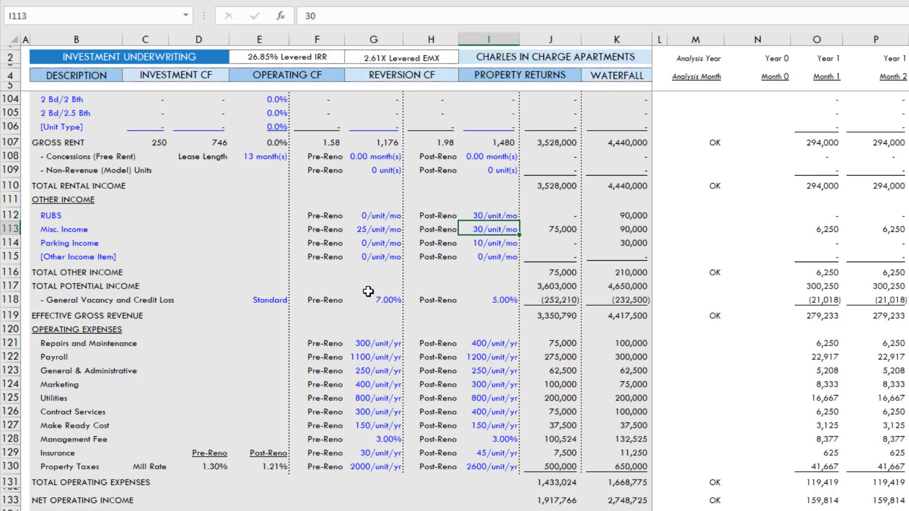
pyautogui.write('35')
pyautogui.press('Return')
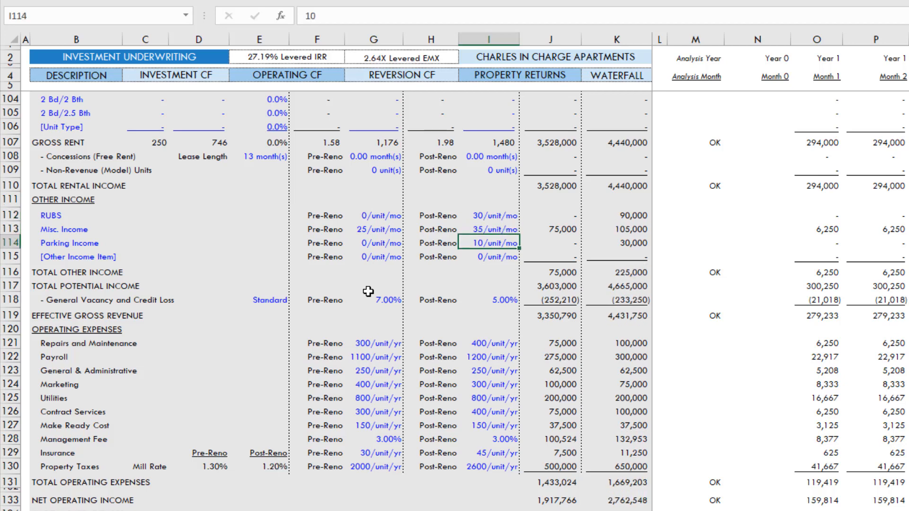
pyautogui.write('0')
pyautogui.press('Return')
# Check the pre- and post-renovation amounts of Parking Income and the unused other income item.
pyautogui.press('Left')
pyautogui.press('Left')
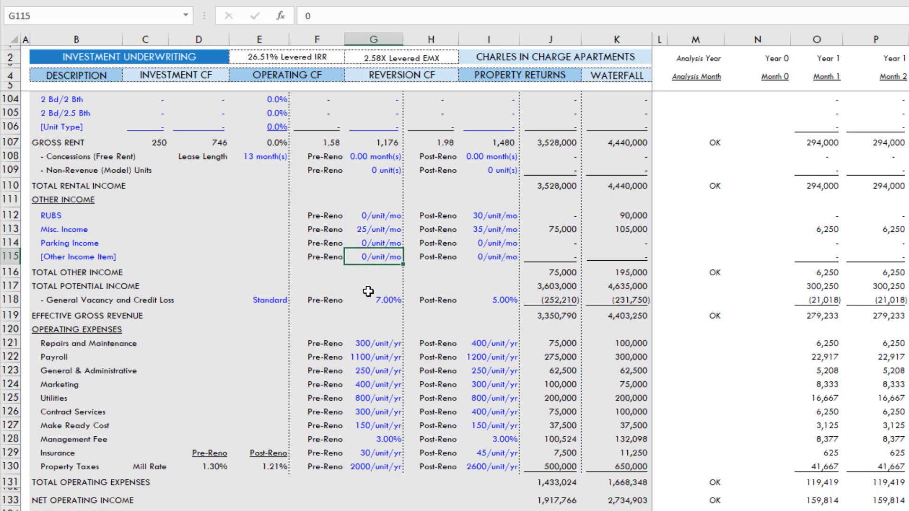
pyautogui.press('Up')
pyautogui.press('Right')
pyautogui.press('Right')
pyautogui.press('Right')
pyautogui.press('Left')
pyautogui.press('Down')
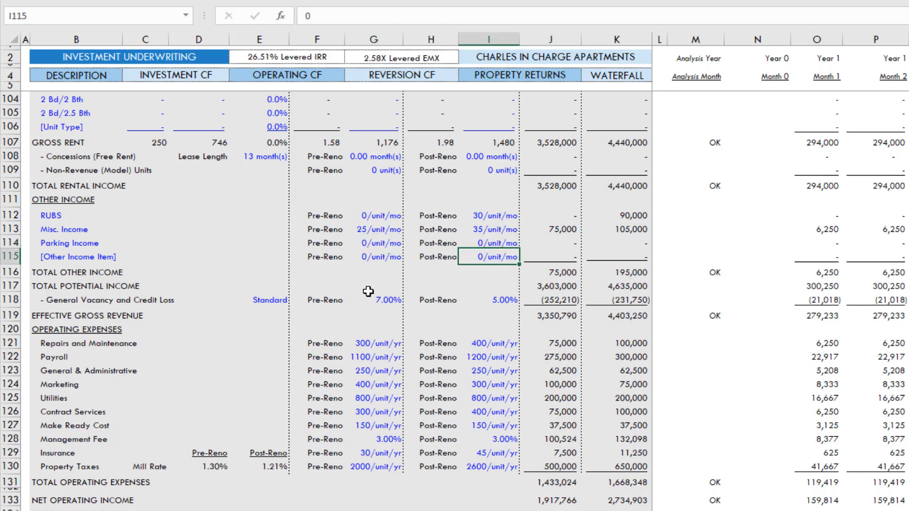
# Examine the annual Misc. Income and the In-Place and Stabilized Total Other Income.
pyautogui.press('Up')
pyautogui.press('Up')
pyautogui.press('Right')
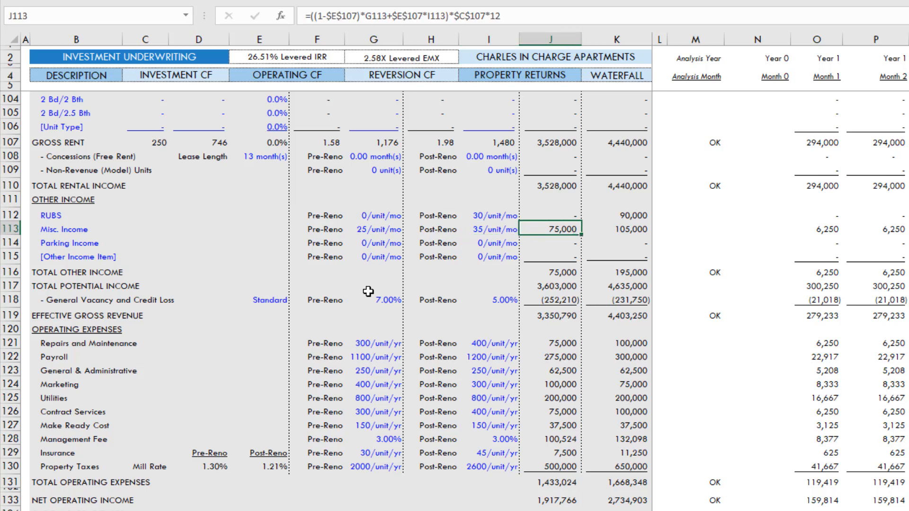
pyautogui.press('Up')
pyautogui.press('Down')
pyautogui.press('Down')
pyautogui.press('Down')
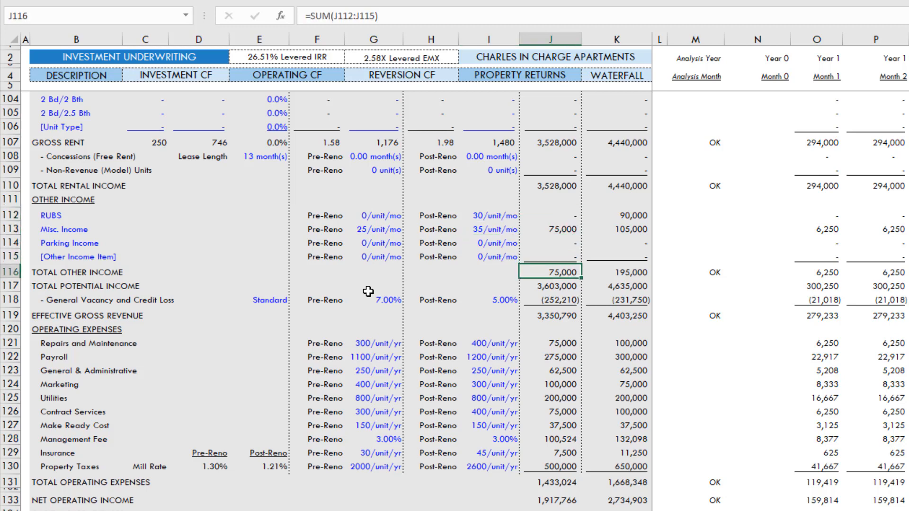
pyautogui.press('Right')
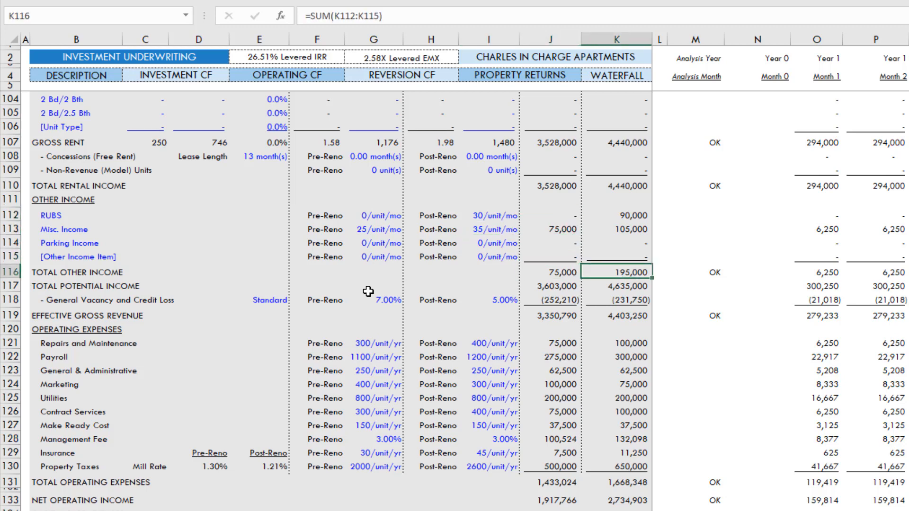
pyautogui.press('Left')
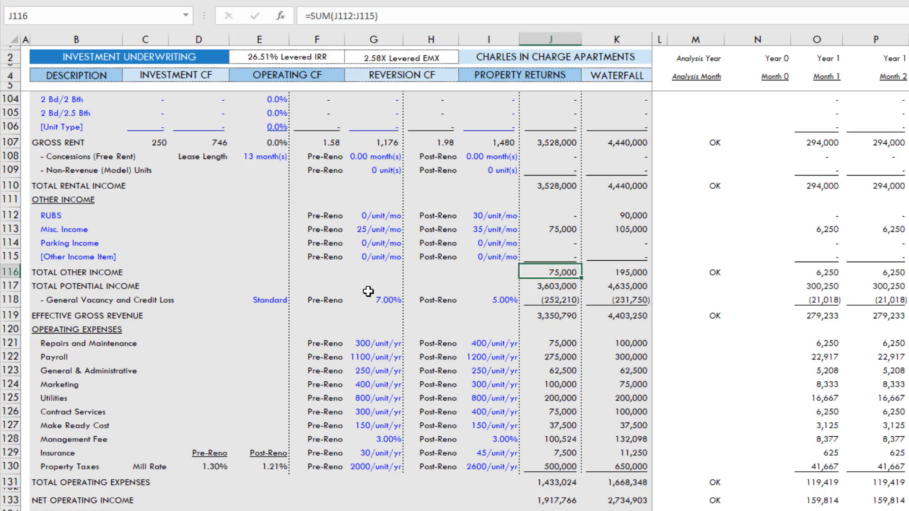
# Set the pre-renovation General Vacancy and Credit Loss to 5%.
pyautogui.press('Left')
pyautogui.press('Left')
pyautogui.press('Down')
pyautogui.press('Down')
pyautogui.press('Left')
pyautogui.press('Down')
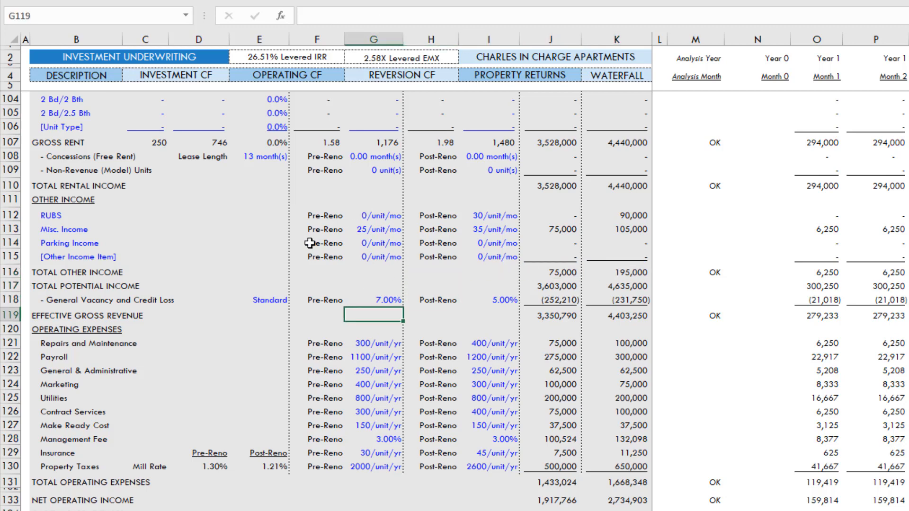
pyautogui.press('Up')
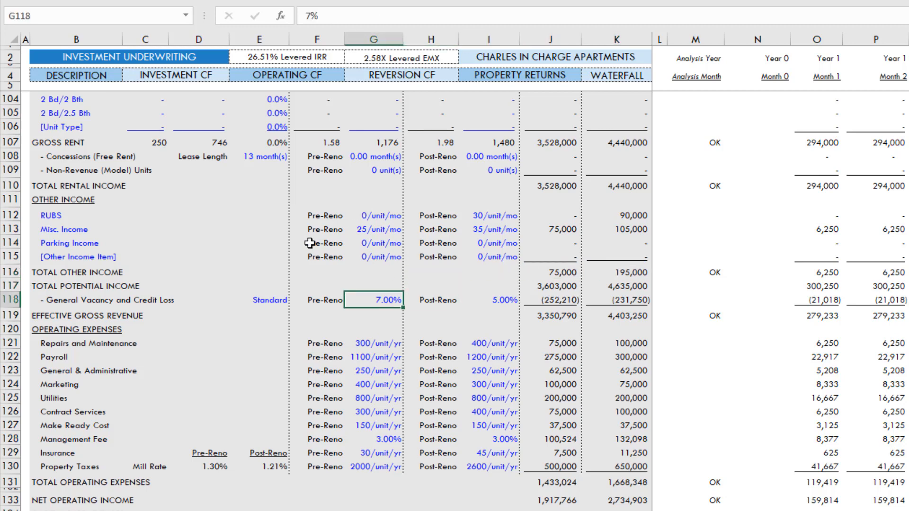
pyautogui.write('5')
pyautogui.press('Right')
pyautogui.press('Right')
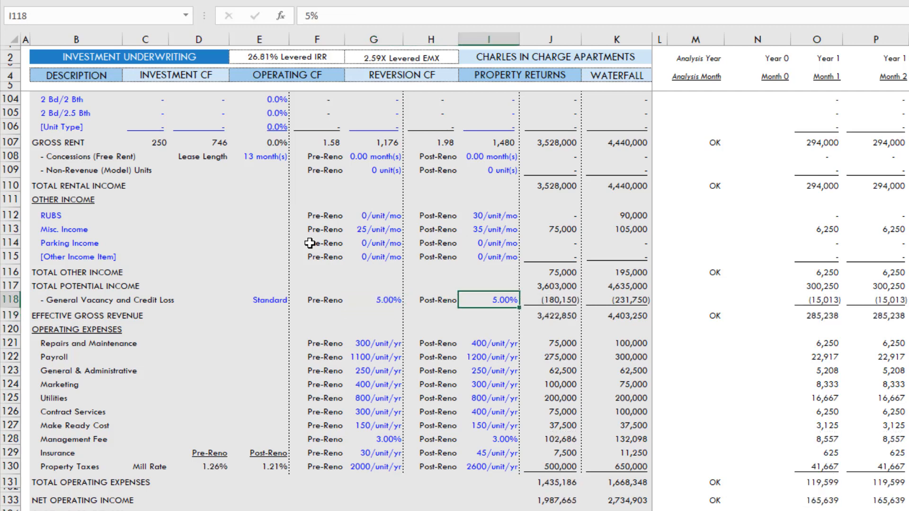
# Check the available method options for General Vacancy and Credit Loss, keeping Standard.
pyautogui.press('Left')
pyautogui.press('Left')
pyautogui.press('Left')
pyautogui.press('Left')
pyautogui.hotkey('alt', 'Down')
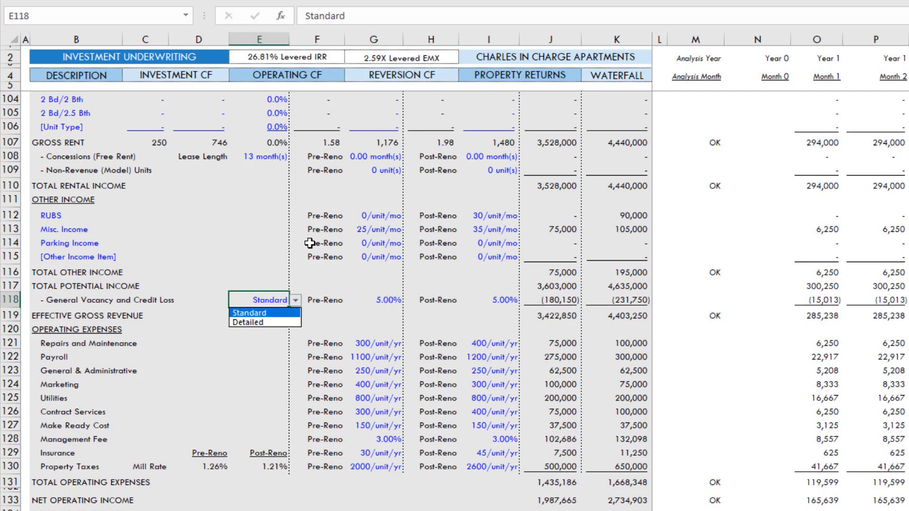
pyautogui.press('Escape')
pyautogui.press('Right')
pyautogui.press('Right')
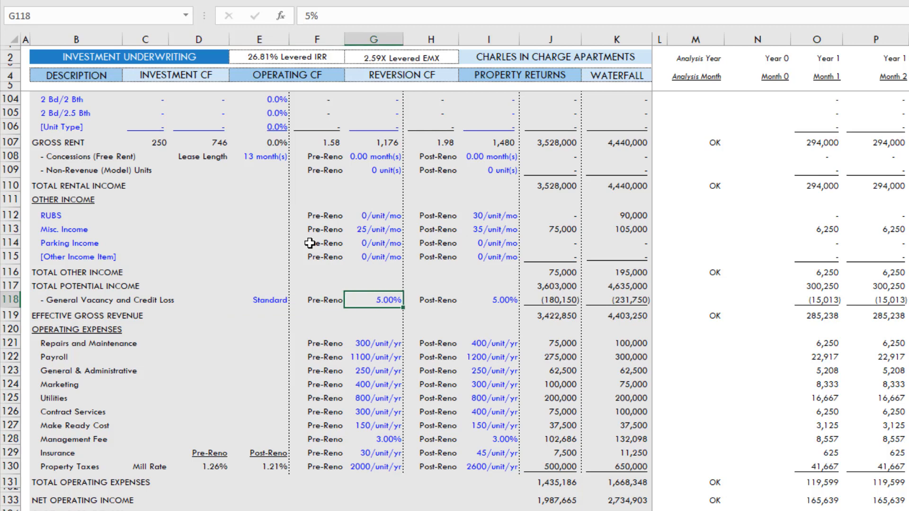
# Review the pre- and post-renovation General Vacancy and Credit Loss rates with their In-Place and Stabilized annual amounts.
pyautogui.press('Left')
pyautogui.press('Left')
pyautogui.press('Right')
pyautogui.press('Right')
pyautogui.press('Right')
pyautogui.press('Left')
pyautogui.press('Right')
pyautogui.press('Right')
pyautogui.press('Left')
pyautogui.press('Right')
pyautogui.press('Left')
pyautogui.press('Left')
pyautogui.press('Right')
pyautogui.press('Right')
pyautogui.press('Right')
pyautogui.press('Left')
pyautogui.press('Right')
pyautogui.press('Right')
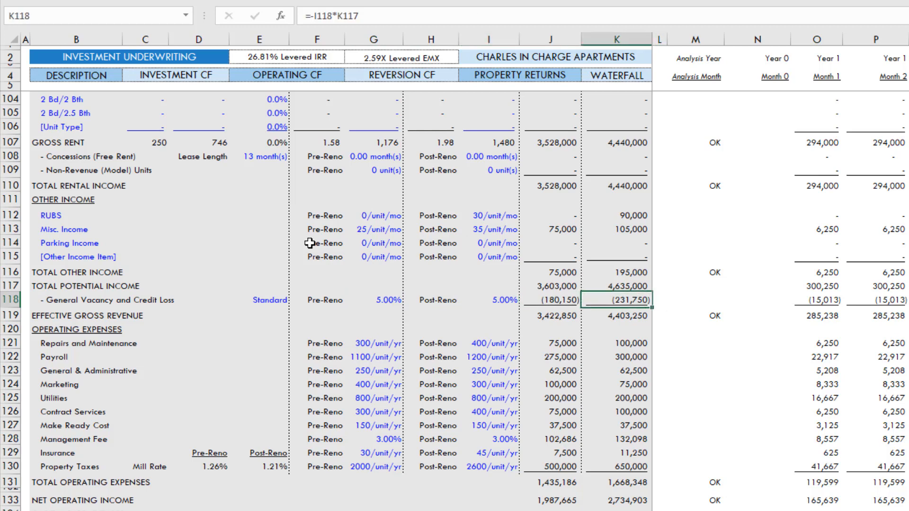
# Compare the pre-renovation and post-renovation rates entered for General Vacancy and Credit Loss.
pyautogui.press('Left')
pyautogui.press('Left')
pyautogui.press('Left')
pyautogui.press('Left')
pyautogui.press('Right')
pyautogui.press('Right')
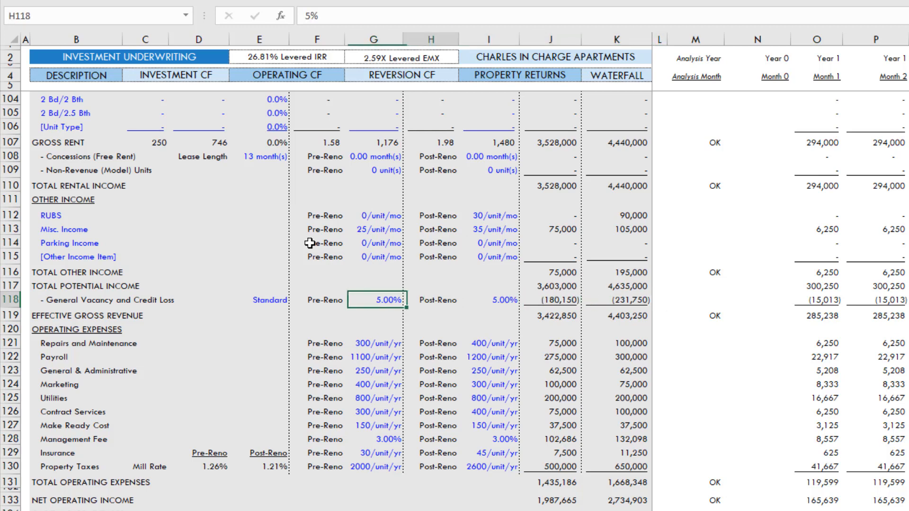
pyautogui.press('Left')
pyautogui.press('Left')
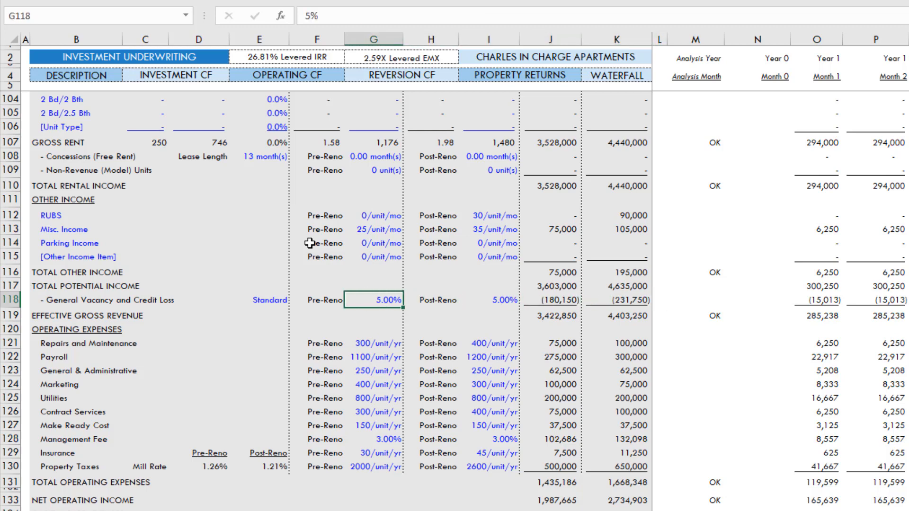
pyautogui.press('Right')
pyautogui.press('Right')
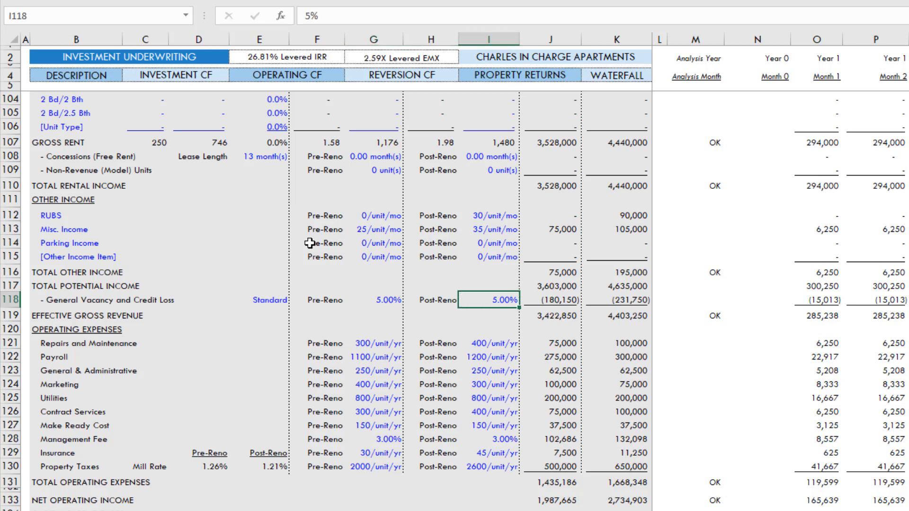
# Set the pre-renovation General Vacancy and Credit Loss to 8%.
pyautogui.press('Left')
pyautogui.press('Left')
pyautogui.write('8')
pyautogui.press('Right')
pyautogui.press('Right')
pyautogui.press('Right')
pyautogui.press('Right')
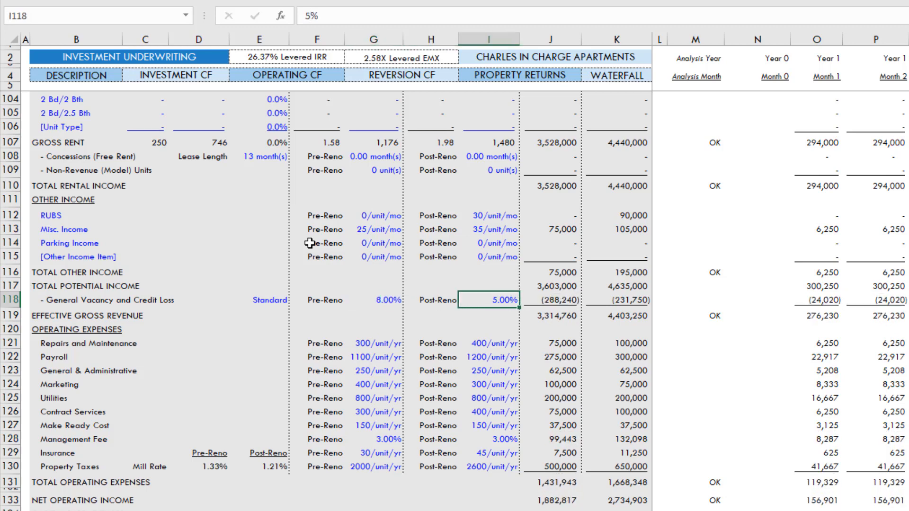
# Switch the General Vacancy and Credit Loss method to Detailed.
pyautogui.press('Left')
pyautogui.press('Left')
pyautogui.press('Left')
pyautogui.press('Left')
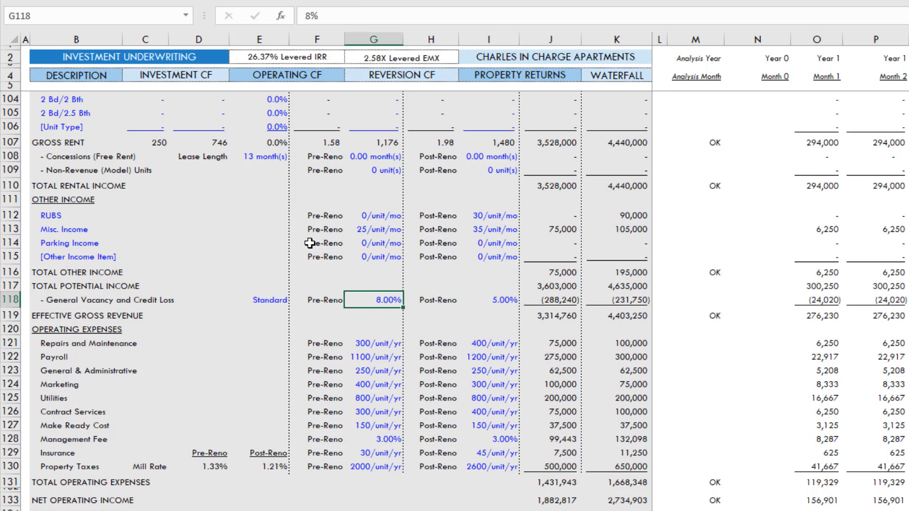
pyautogui.press('Left')
pyautogui.press('Left')
pyautogui.hotkey('alt', 'Down')
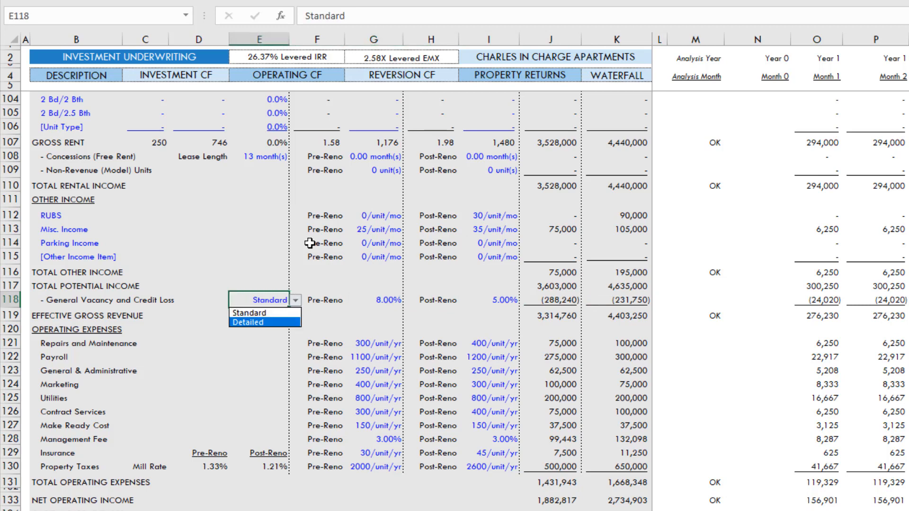
pyautogui.press('Down')
pyautogui.press('Return')
# Examine the monthly Detailed Vacancy rates above the rent rows from Month 1 through Month 15.
pyautogui.scroll(1, 310, 243)
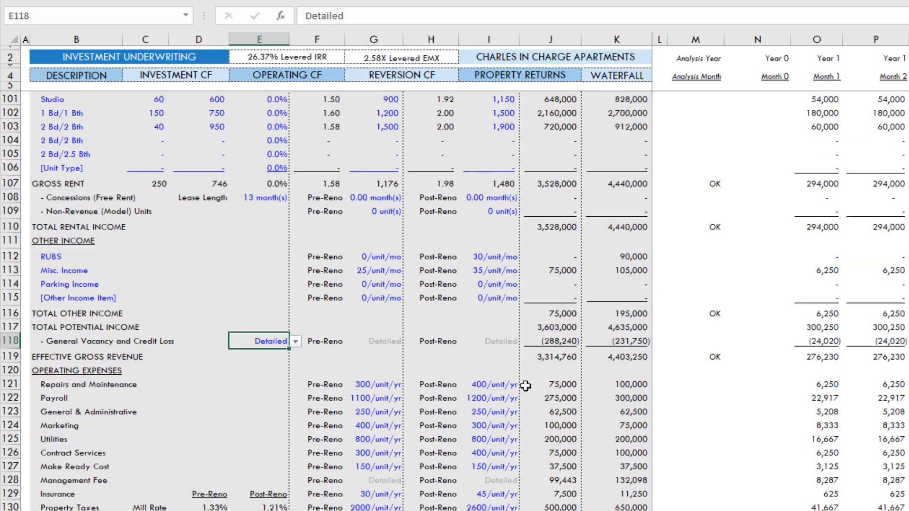
pyautogui.scroll(3, 777, 397)
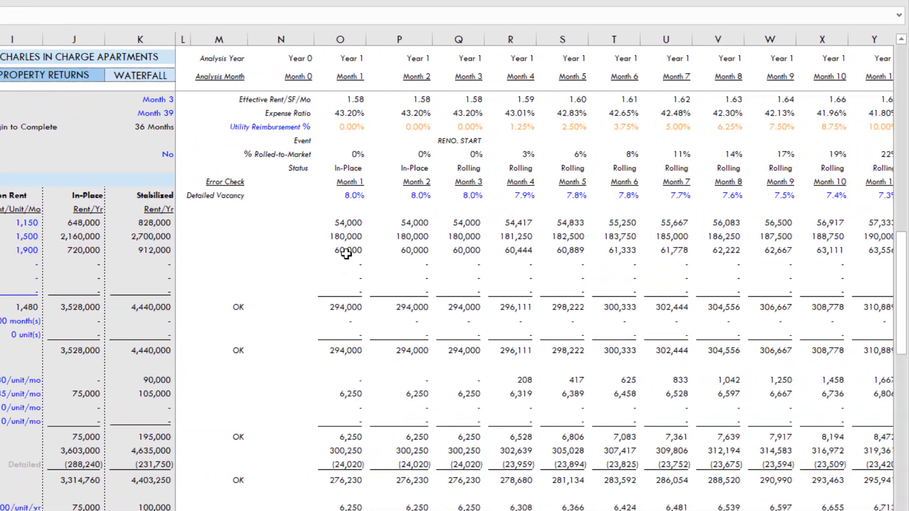
pyautogui.click(352, 196)
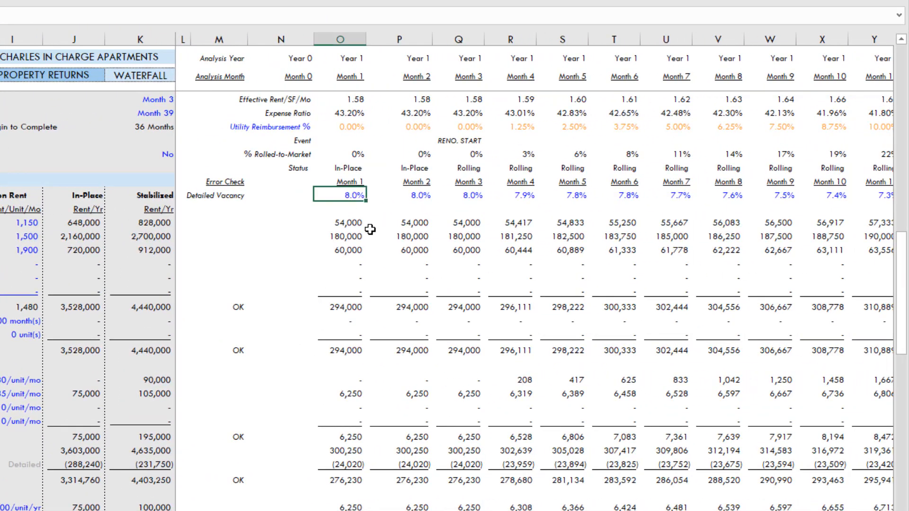
pyautogui.press('Right')
pyautogui.press('Right')
pyautogui.press('Right')
pyautogui.press('Right')
pyautogui.press('Right')
pyautogui.press('Right')
pyautogui.press('Right')
pyautogui.press('Right')
pyautogui.press('Right')
pyautogui.press('Right')
pyautogui.press('Right')
pyautogui.press('Right')
pyautogui.press('Right')
pyautogui.press('Right')
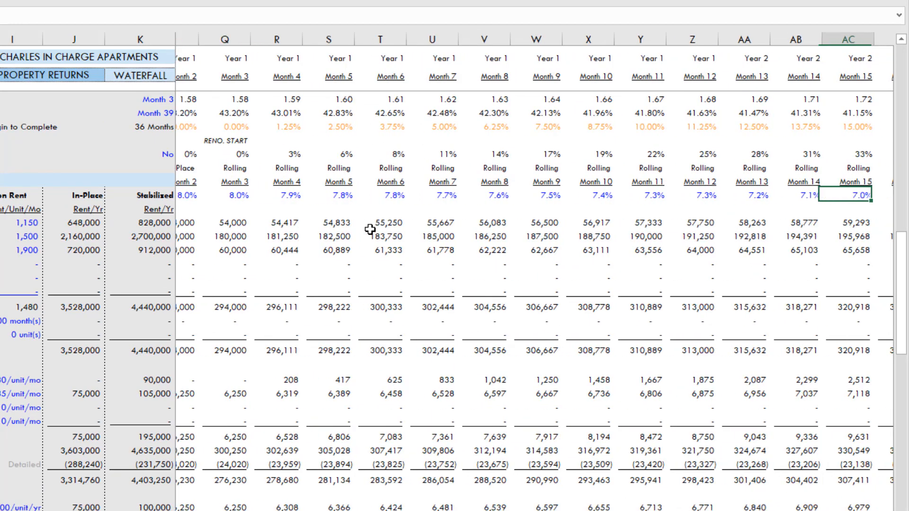
pyautogui.press('Left')
pyautogui.press('Left')
pyautogui.press('Left')
pyautogui.press('Left')
pyautogui.press('Left')
pyautogui.press('Left')
pyautogui.press('Left')
pyautogui.press('Left')
pyautogui.press('Left')
pyautogui.press('Left')
pyautogui.press('Left')
pyautogui.press('Left')
pyautogui.press('Left')
pyautogui.press('Left')
pyautogui.press('Left')
pyautogui.press('Left')
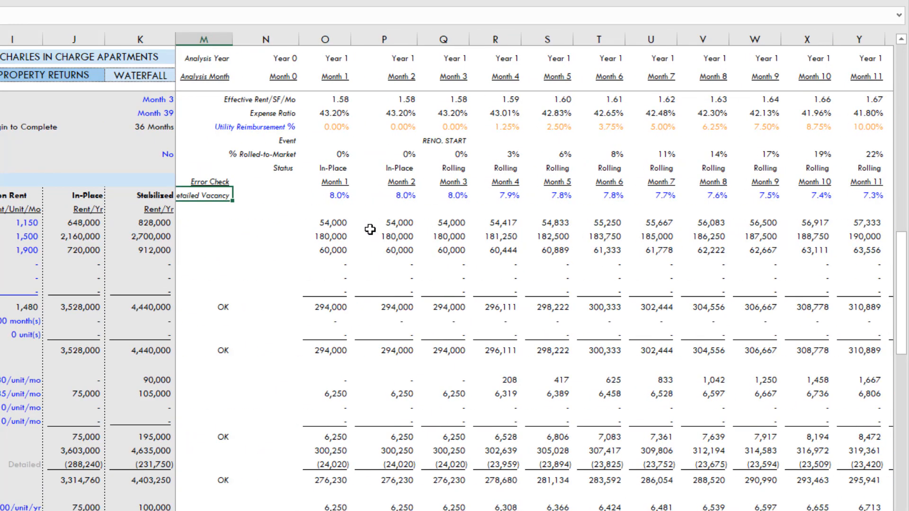
# Follow the monthly Detailed Vacancy rates across the rolling period as far as Month 29.
pyautogui.press('Right')
pyautogui.press('Right')
pyautogui.press('Right')
pyautogui.press('Right')
pyautogui.press('Right')
pyautogui.press('Right')
pyautogui.press('Right')
pyautogui.press('Right')
pyautogui.press('Right')
pyautogui.press('Right')
pyautogui.press('Right')
pyautogui.press('Right')
pyautogui.press('Right')
pyautogui.press('Right')
pyautogui.press('Right')
pyautogui.press('Right')
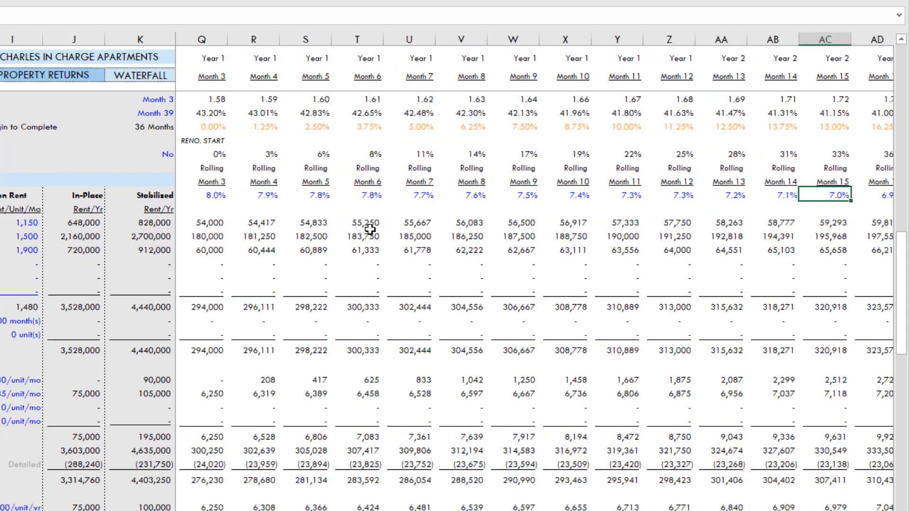
pyautogui.press('Right')
pyautogui.press('Right')
pyautogui.press('Right')
pyautogui.press('Right')
pyautogui.press('Right')
pyautogui.press('Right')
pyautogui.press('Right')
pyautogui.press('Right')
pyautogui.press('Right')
pyautogui.press('Right')
pyautogui.press('Right')
pyautogui.press('Right')
pyautogui.press('Right')
pyautogui.press('Right')
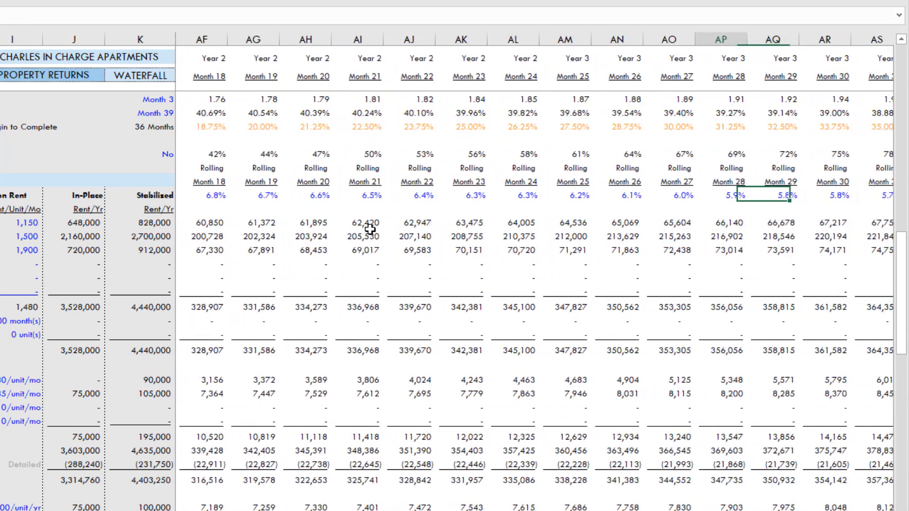
# Go back along the Detailed Vacancy row to the first months and check the Month 2 rate's formula.
pyautogui.press('Left')
pyautogui.press('Left')
pyautogui.press('Left')
pyautogui.press('Left')
pyautogui.press('Left')
pyautogui.press('Left')
pyautogui.press('Left')
pyautogui.press('Left')
pyautogui.press('Left')
pyautogui.press('Left')
pyautogui.press('Left')
pyautogui.press('Left')
pyautogui.press('Left')
pyautogui.press('Left')
pyautogui.press('Left')
pyautogui.press('Left')
pyautogui.press('Left')
pyautogui.press('Left')
pyautogui.press('Left')
pyautogui.press('Left')
pyautogui.press('Right')
pyautogui.press('Right')
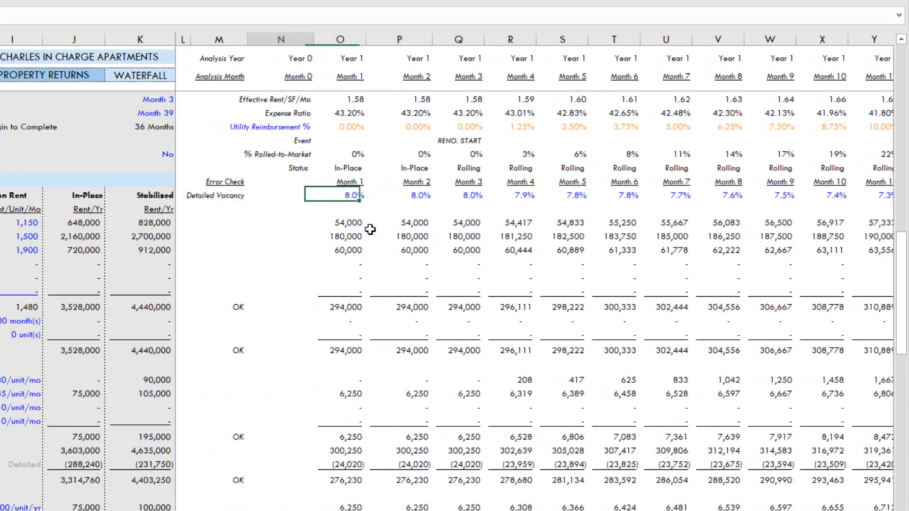
pyautogui.press('Left')
pyautogui.press('Left')
pyautogui.press('Left')
pyautogui.press('Left')
pyautogui.press('Left')
pyautogui.press('Left')
pyautogui.press('Right')
pyautogui.press('Right')
pyautogui.press('Right')
pyautogui.press('Right')
pyautogui.press('Right')
pyautogui.press('Right')
pyautogui.press('Right')
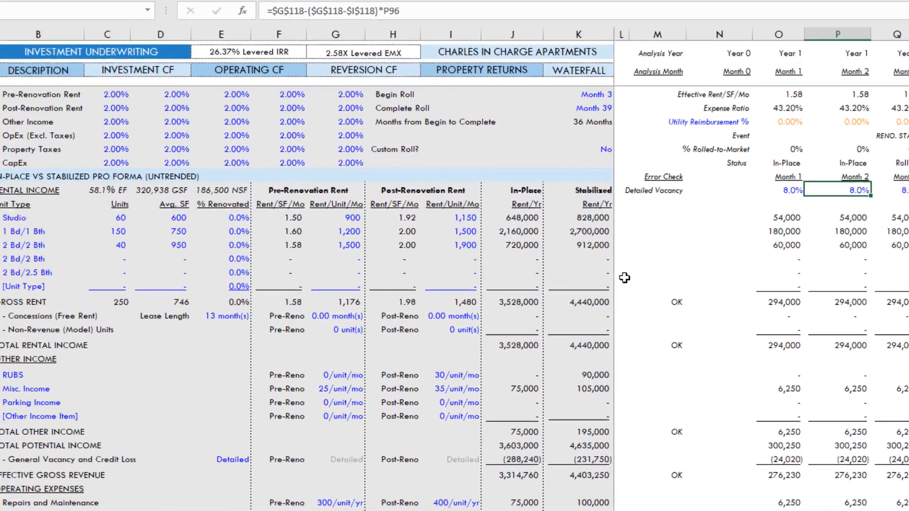
# Set the General Vacancy and Credit Loss method back to Standard.
pyautogui.scroll(-8, 364, 222)
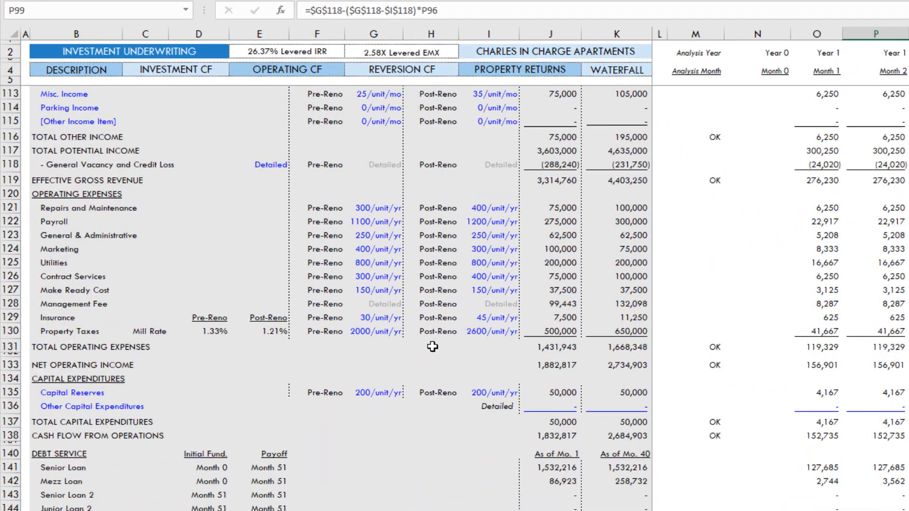
pyautogui.scroll(3, 345, 363)
pyautogui.click(283, 292)
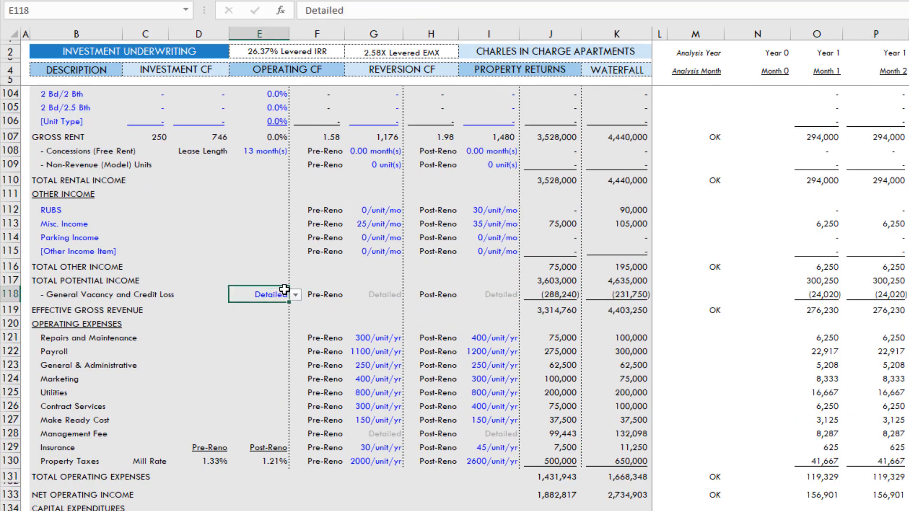
pyautogui.hotkey('alt', 'Down')
pyautogui.press('Up')
pyautogui.press('Return')
# Set the pre-renovation General Vacancy and Credit Loss back to 5%.
pyautogui.press('Right')
pyautogui.press('Right')
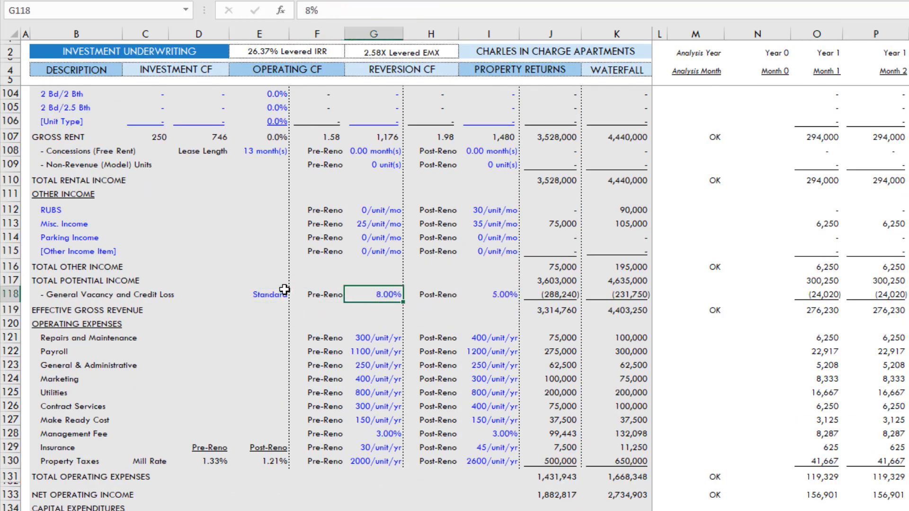
pyautogui.write('5')
pyautogui.press('Return')
pyautogui.press('Up')
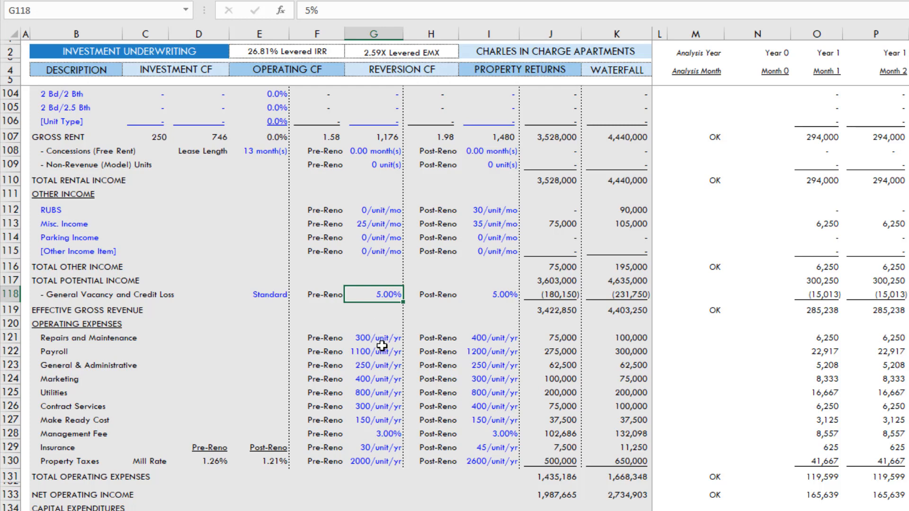
# Set both the pre- and post-renovation Repairs and Maintenance expense to 300/unit/yr.
pyautogui.click(380, 466)
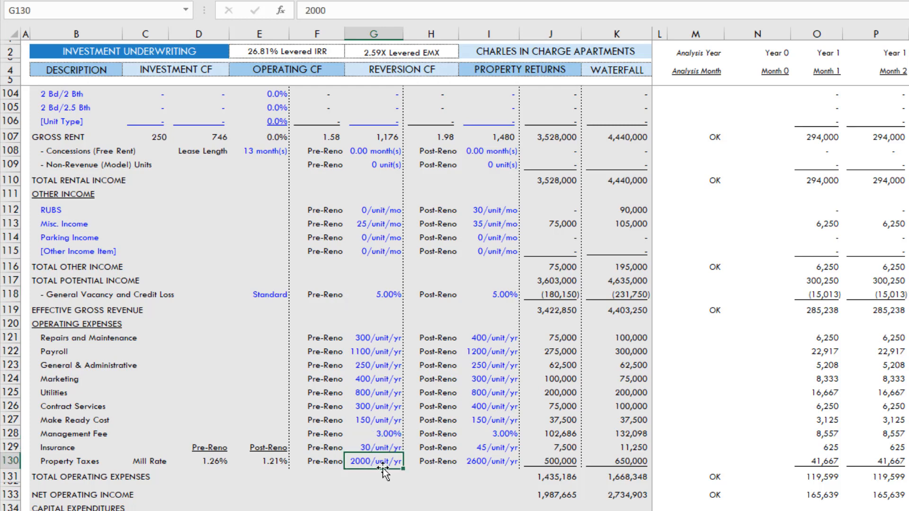
pyautogui.click(390, 337)
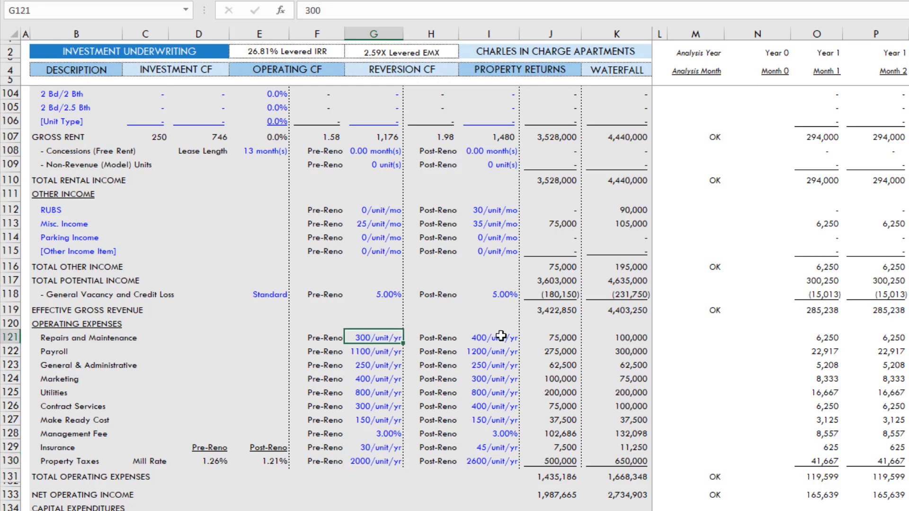
pyautogui.keyDown('ctrl'); pyautogui.click(501, 338); pyautogui.keyUp('ctrl')
pyautogui.write('300')
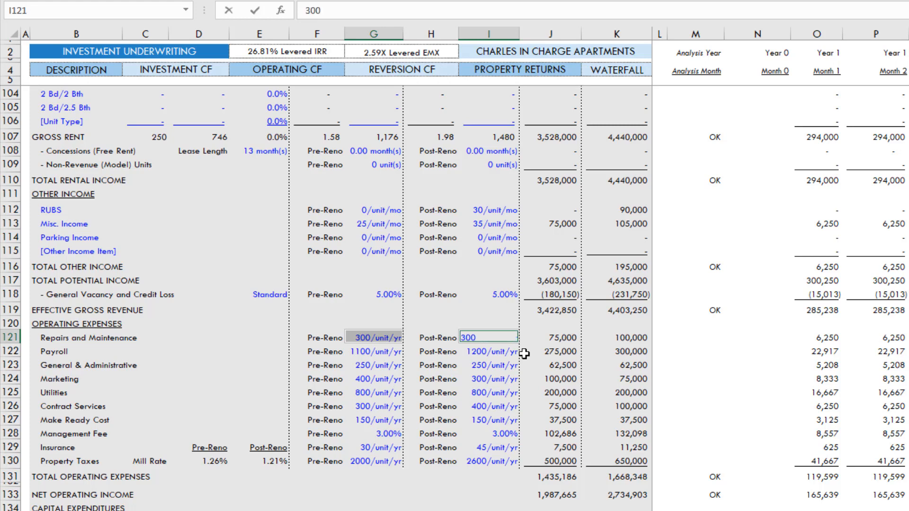
pyautogui.press('Return')
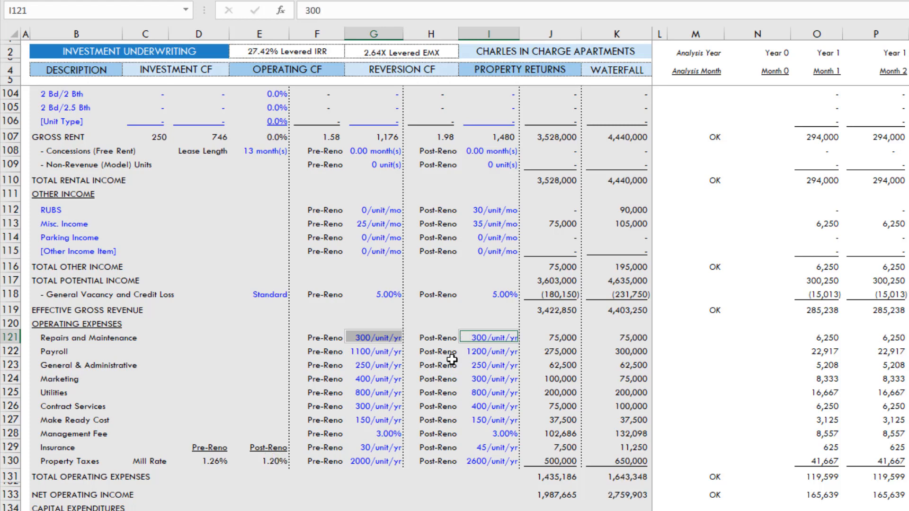
# Set both the pre- and post-renovation Payroll expense to 1100/unit/yr.
pyautogui.click(382, 352)
pyautogui.keyDown('ctrl'); pyautogui.click(474, 351); pyautogui.keyUp('ctrl')
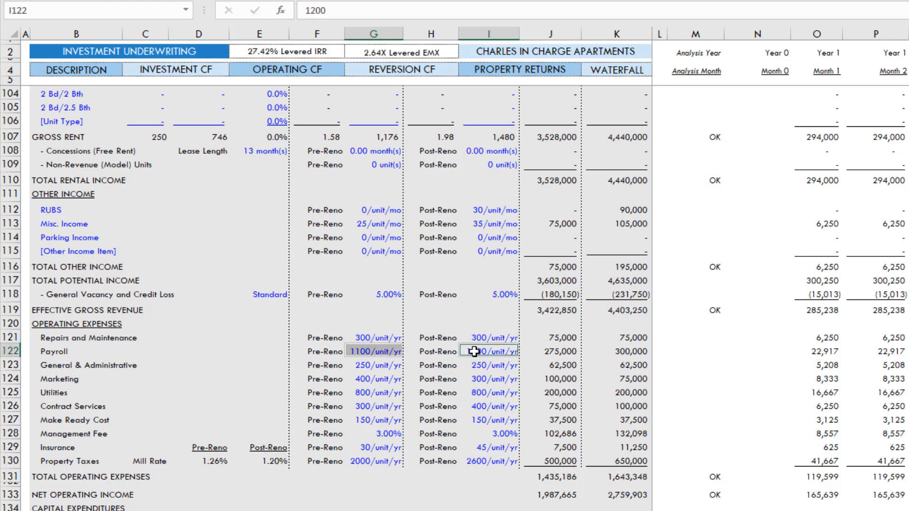
pyautogui.write('1100')
pyautogui.hotkey('ctrl', 'Return')
# Keep General & Administrative as entered and set the pre- and post-renovation Marketing expense to 300/unit/yr.
pyautogui.click(381, 367)
pyautogui.click(380, 380)
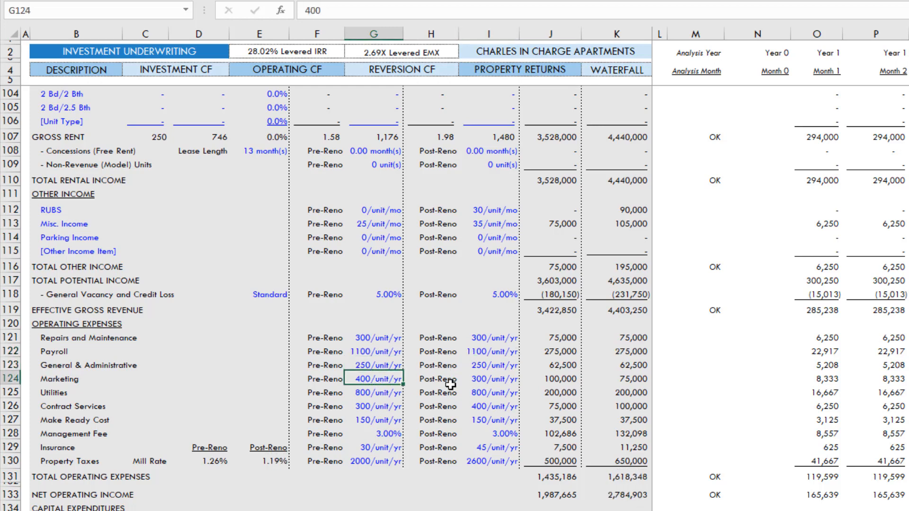
pyautogui.keyDown('ctrl'); pyautogui.click(482, 380); pyautogui.keyUp('ctrl')
pyautogui.write('300')
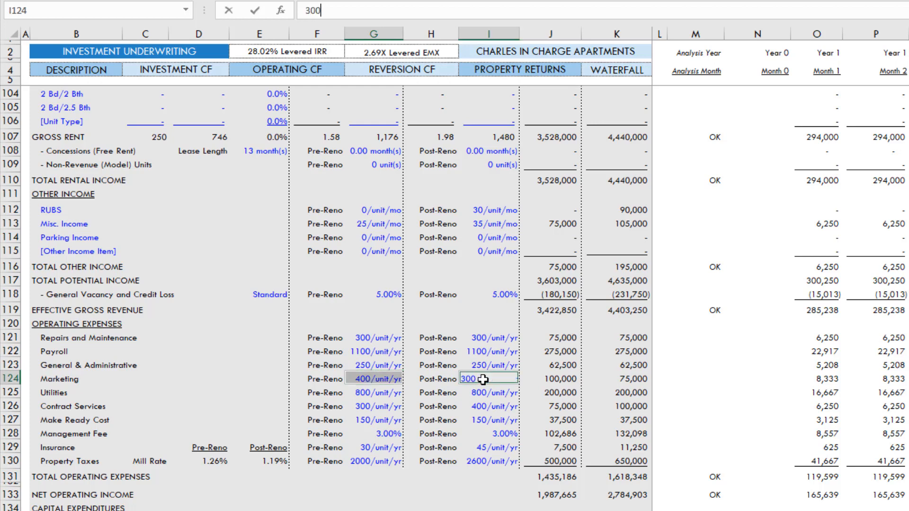
pyautogui.hotkey('ctrl', 'Return')
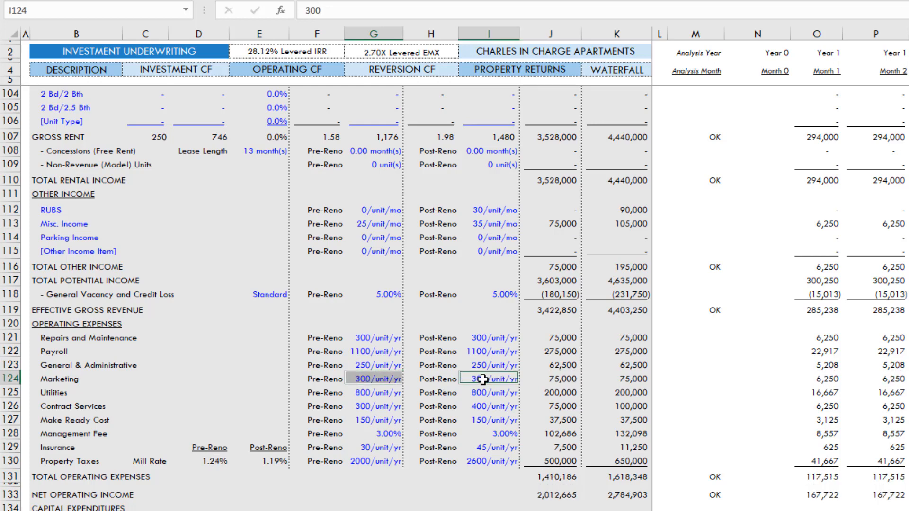
# Keep Utilities as entered and set the pre- and post-renovation Contract Services expense to 150/unit/yr.
pyautogui.click(386, 393)
pyautogui.keyDown('ctrl'); pyautogui.click(494, 392); pyautogui.keyUp('ctrl')
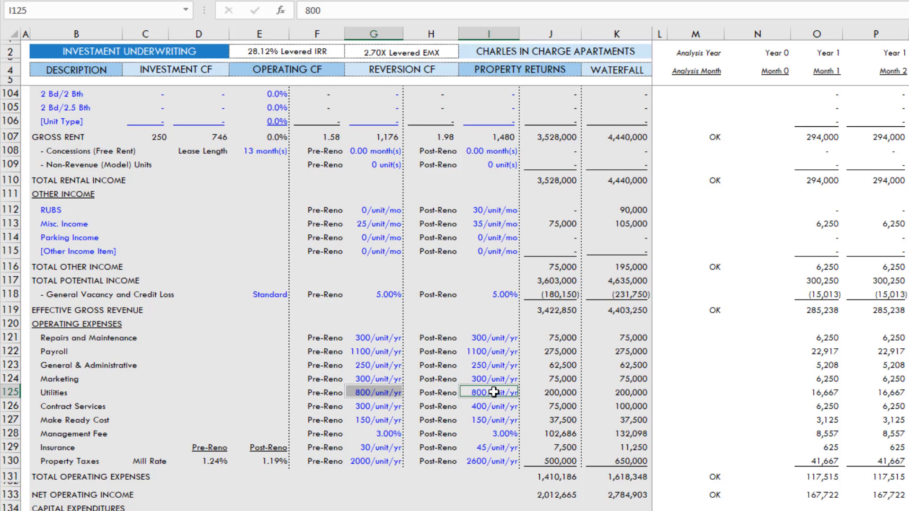
pyautogui.click(362, 406)
pyautogui.keyDown('ctrl'); pyautogui.click(482, 406); pyautogui.keyUp('ctrl')
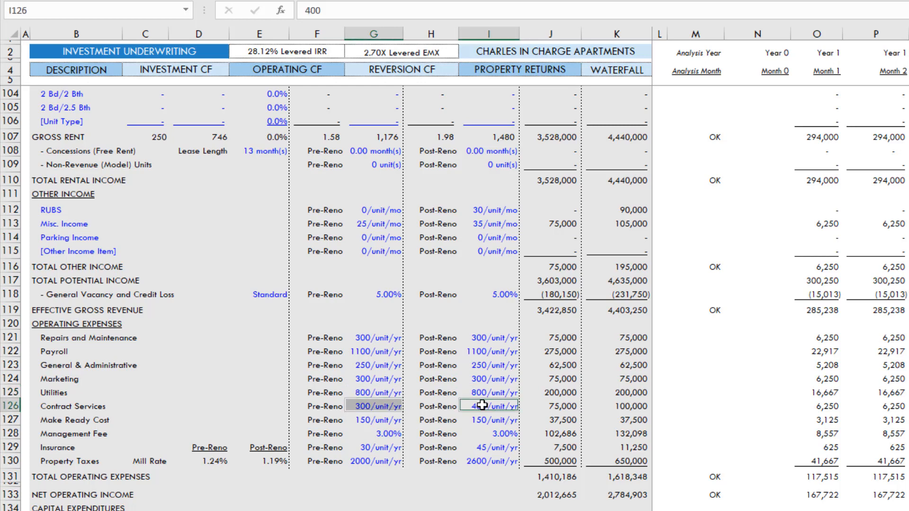
pyautogui.write('150')
pyautogui.hotkey('ctrl', 'Return')
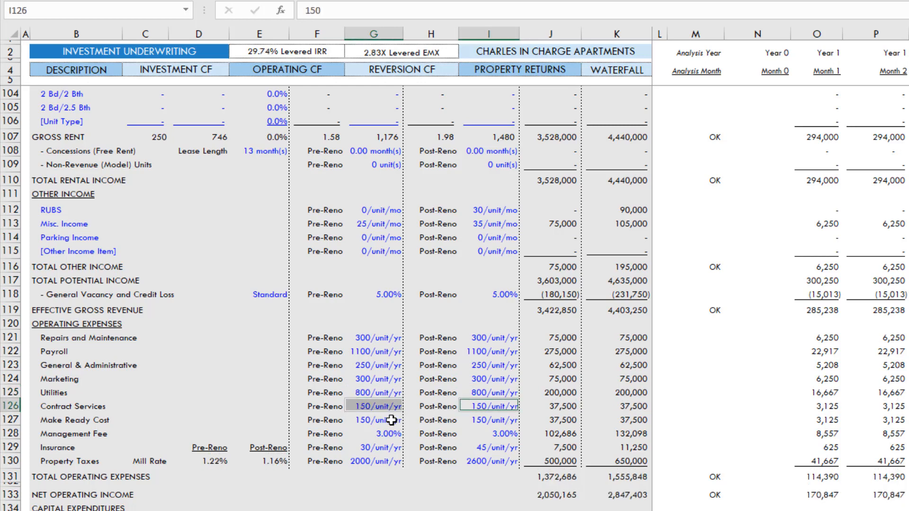
# Set both the pre- and post-renovation Make Ready Cost to 200/unit/yr.
pyautogui.click(391, 420)
pyautogui.keyDown('ctrl'); pyautogui.click(494, 421); pyautogui.keyUp('ctrl')
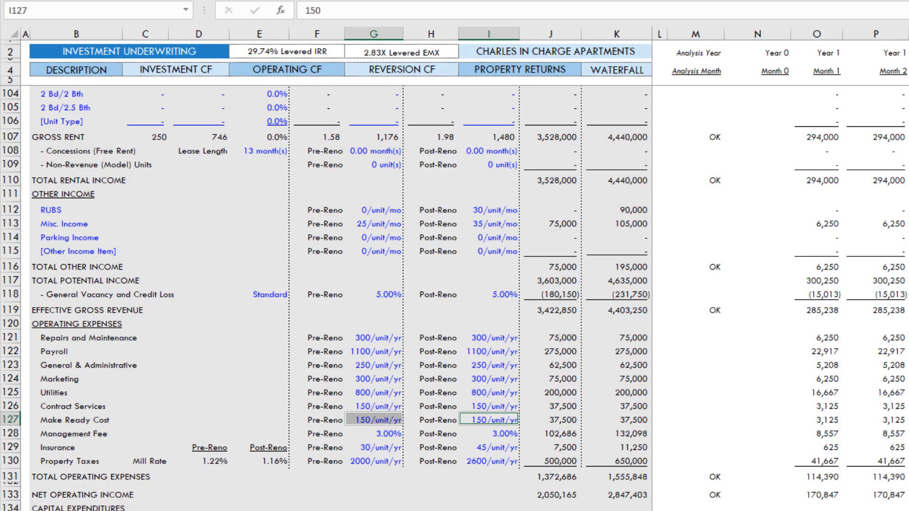
pyautogui.write('200')
pyautogui.hotkey('ctrl', 'Return')
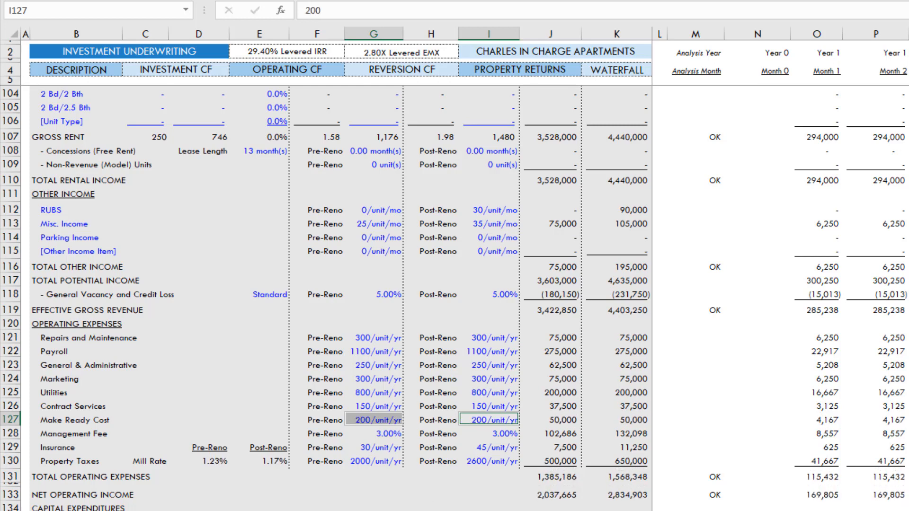
# Keep the Management Fee as entered and set both the pre- and post-renovation Insurance expense to 175/unit/yr.
pyautogui.click(373, 432)
pyautogui.keyDown('ctrl'); pyautogui.click(494, 434); pyautogui.keyUp('ctrl')
pyautogui.click(383, 448)
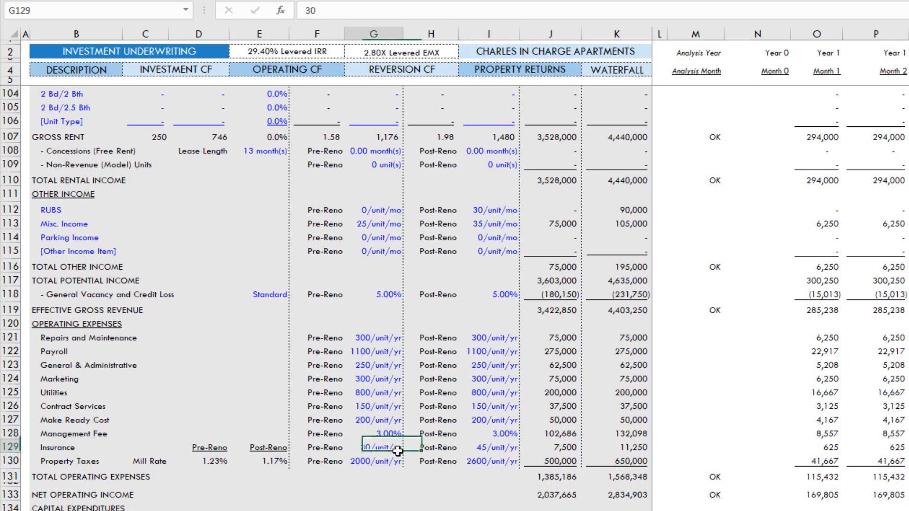
pyautogui.keyDown('ctrl'); pyautogui.click(494, 448); pyautogui.keyUp('ctrl')
pyautogui.write('175')
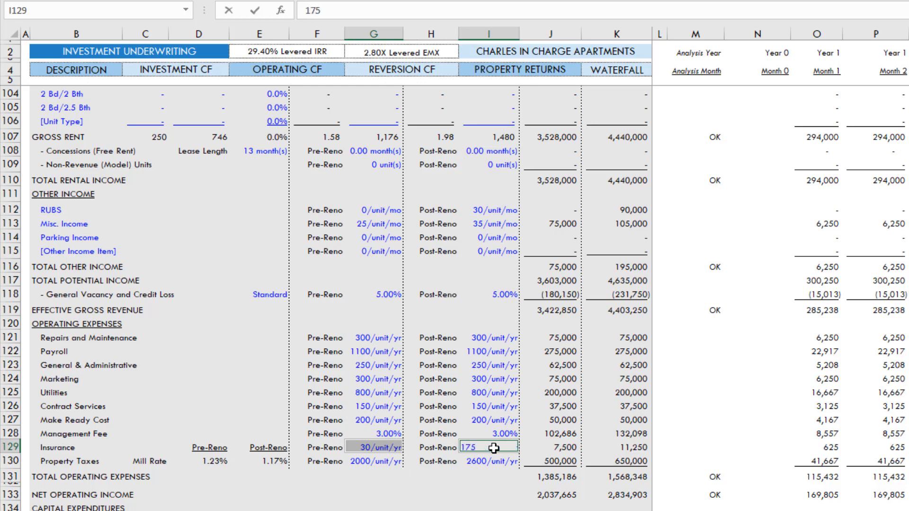
pyautogui.hotkey('ctrl', 'Return')
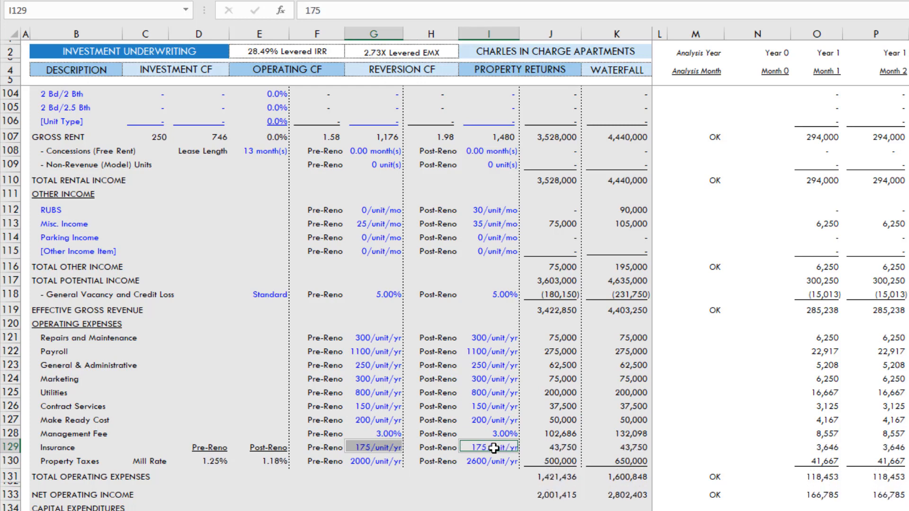
# Try a post-renovation Property Taxes expense of 2750/unit/yr and check the resulting mill rate.
pyautogui.click(383, 464)
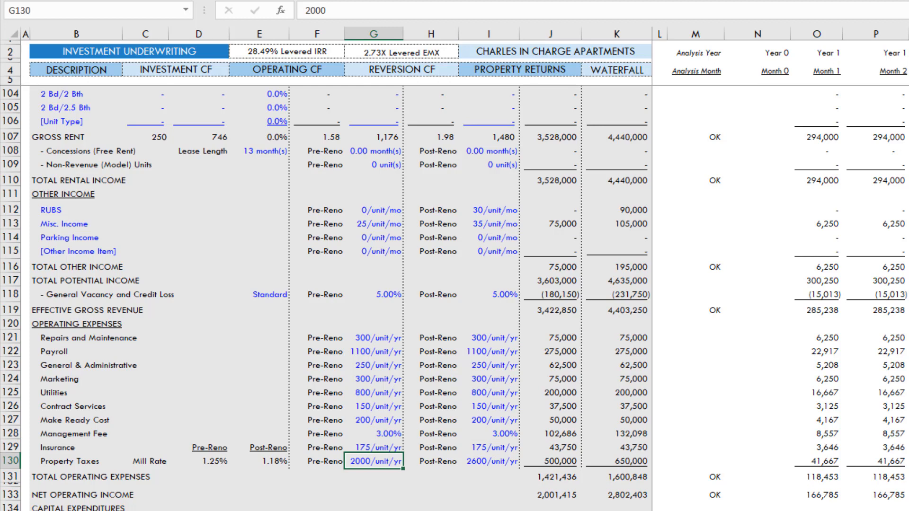
pyautogui.press('Right')
pyautogui.press('Right')
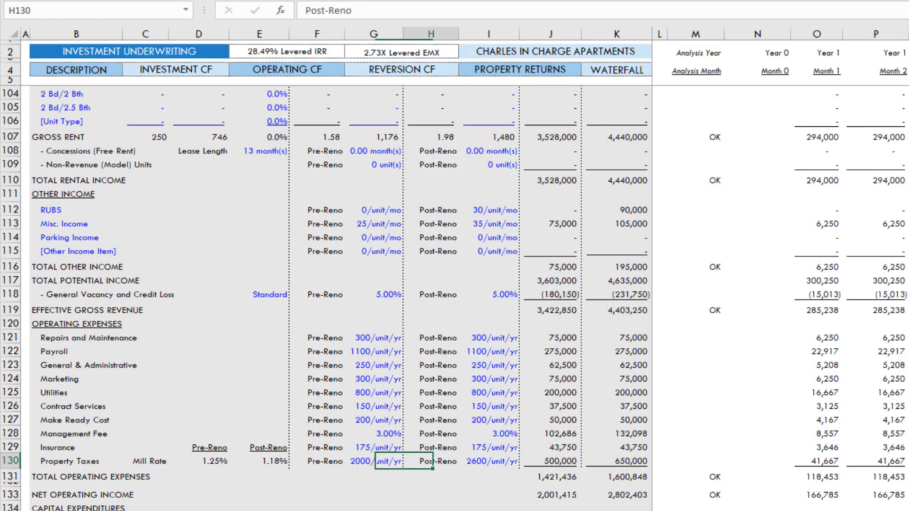
pyautogui.write('2750')
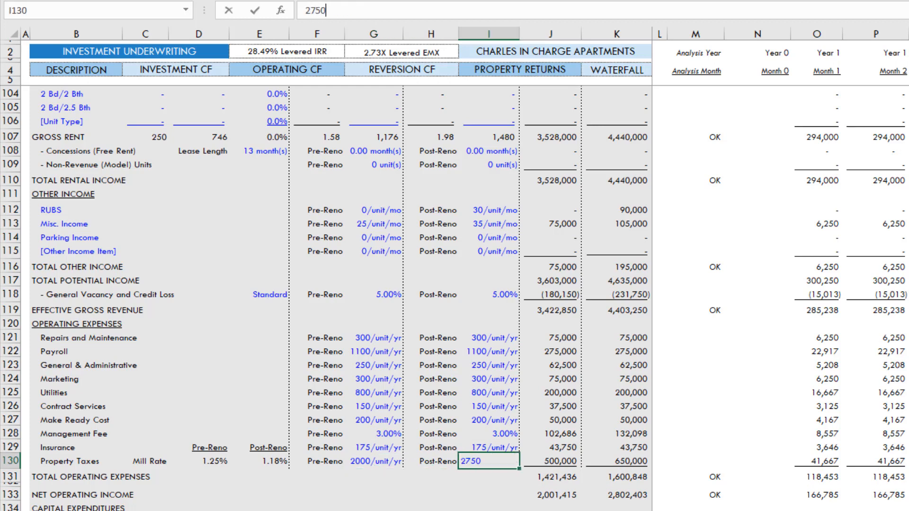
pyautogui.press('Return')
pyautogui.press('Up')
pyautogui.press('Left')
pyautogui.press('Left')
pyautogui.press('Left')
pyautogui.press('Left')
# Try a post-renovation Property Taxes expense of 2700/unit/yr and compare the pre- and post-renovation mill rates.
pyautogui.press('Right')
pyautogui.press('Right')
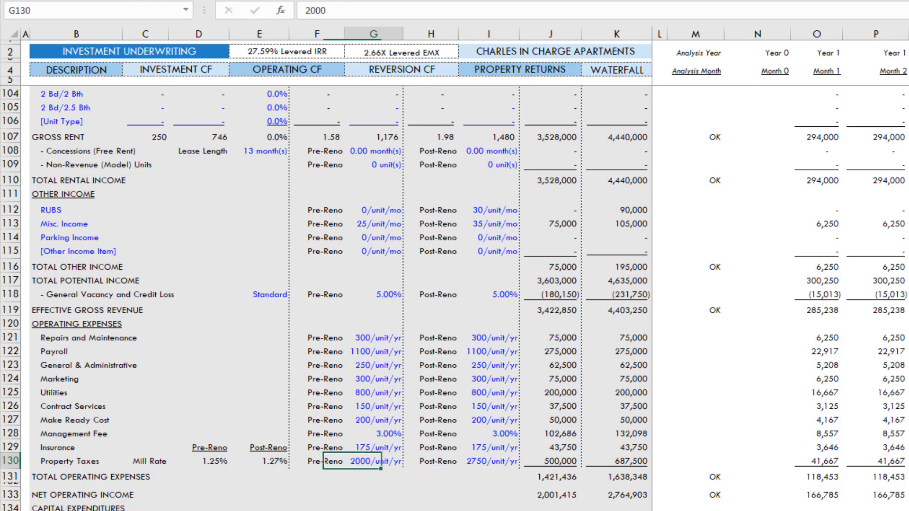
pyautogui.press('Right')
pyautogui.press('Right')
pyautogui.write('2700')
pyautogui.press('Return')
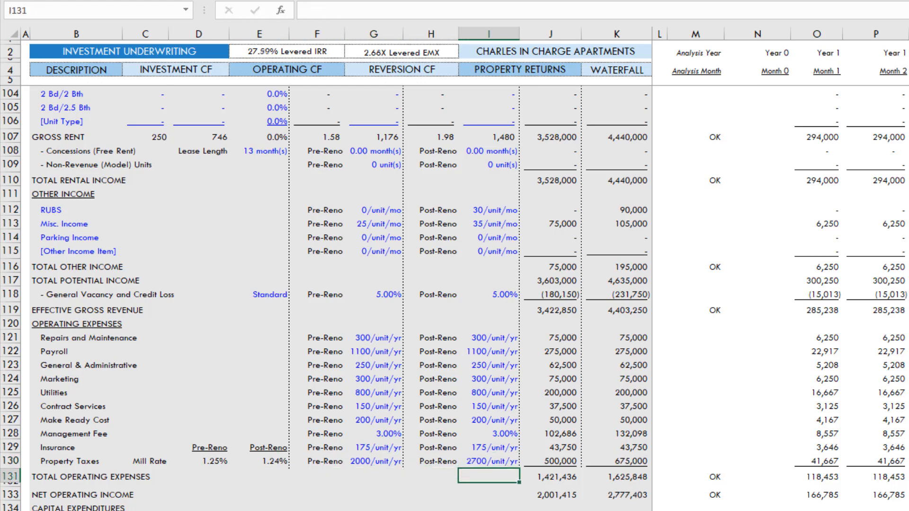
pyautogui.press('Up')
pyautogui.press('Left')
pyautogui.press('Left')
pyautogui.press('Left')
# Set the post-renovation Property Taxes expense to 2725/unit/yr and check its mill rate.
pyautogui.press('Right')
pyautogui.press('Right')
pyautogui.press('Right')
pyautogui.write('2725')
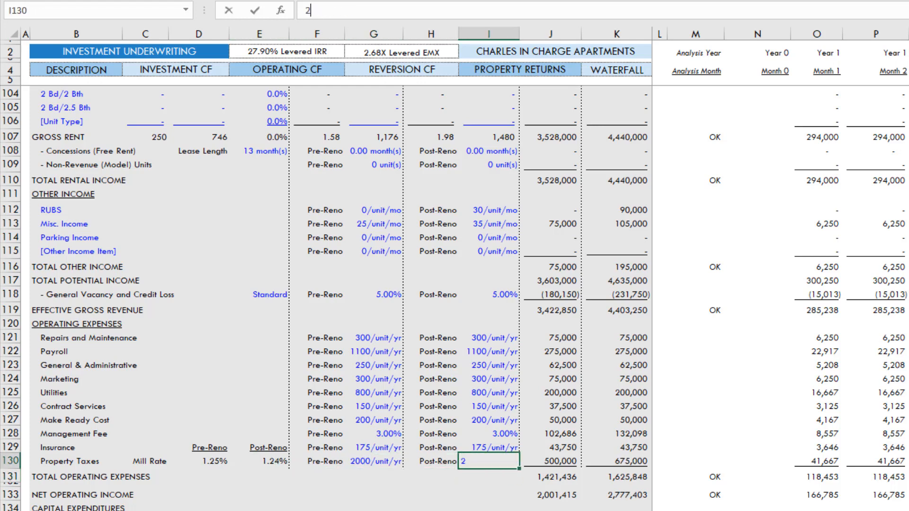
pyautogui.press('Return')
pyautogui.press('Up')
pyautogui.press('Left')
pyautogui.press('Left')
pyautogui.press('Left')
pyautogui.press('Left')
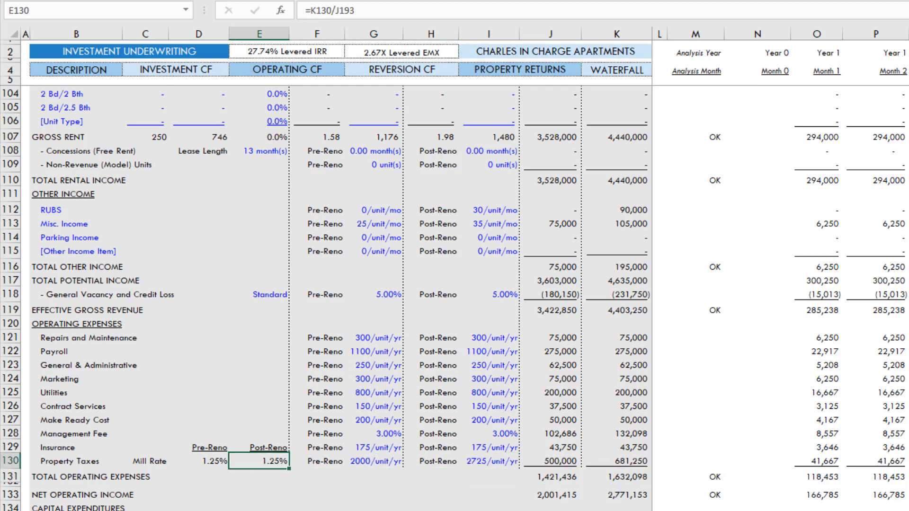
# Examine the property tax amounts and the total operating expenses before and after renovation.
pyautogui.press('Right')
pyautogui.press('Right')
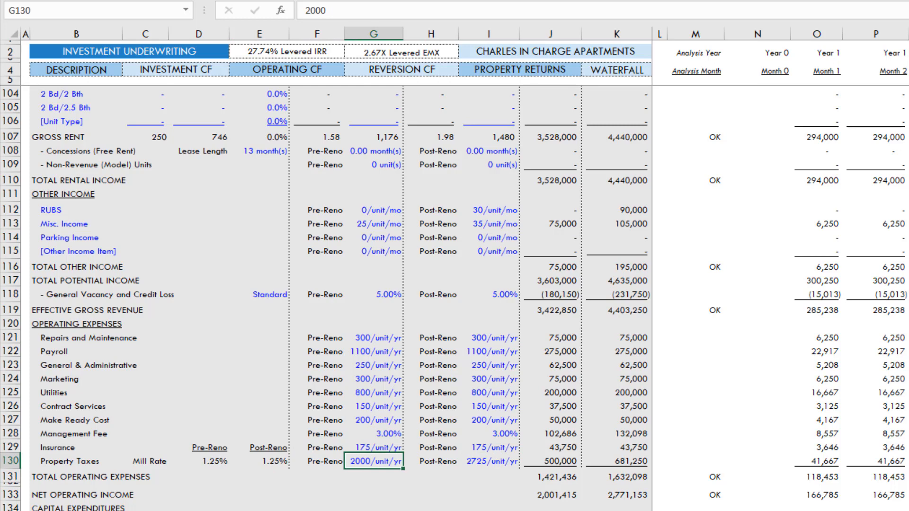
pyautogui.press('Right')
pyautogui.press('Right')
pyautogui.press('Right')
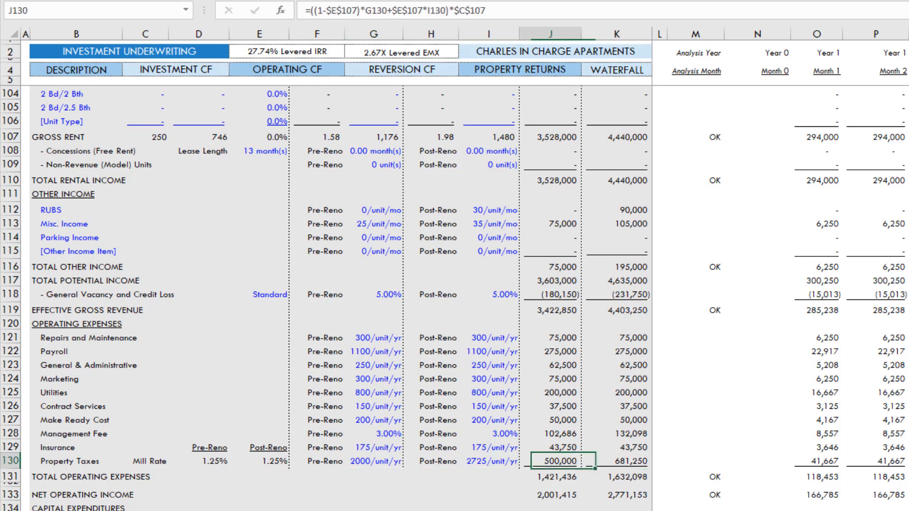
pyautogui.press('Down')
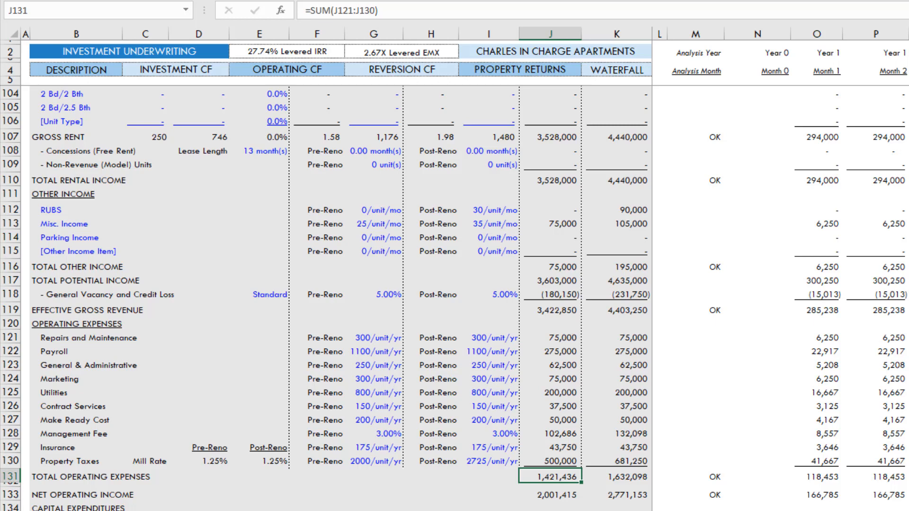
pyautogui.press('Right')
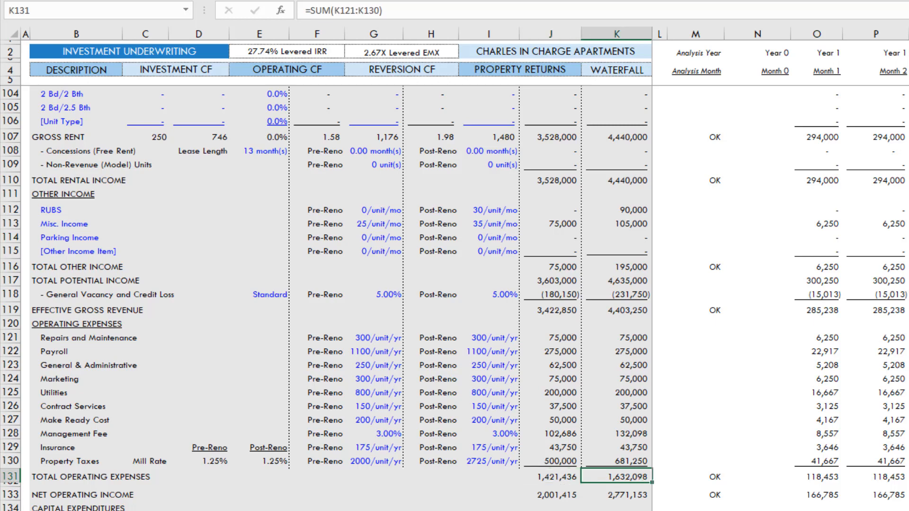
# Go over the post-renovation expense lines and examine the net operating income before and after renovation.
pyautogui.press('Up')
pyautogui.press('Up')
pyautogui.press('Up')
pyautogui.press('Up')
pyautogui.press('Up')
pyautogui.press('Up')
pyautogui.press('Up')
pyautogui.press('Up')
pyautogui.press('Up')
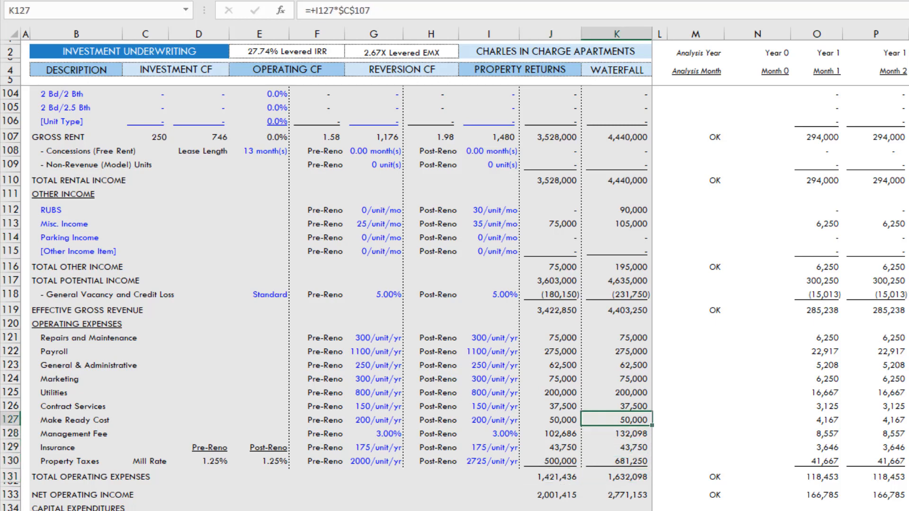
pyautogui.press('Down')
pyautogui.press('Down')
pyautogui.press('Down')
pyautogui.press('Down')
pyautogui.press('Down')
pyautogui.press('Down')
pyautogui.press('Down')
pyautogui.press('Down')
pyautogui.press('Down')
pyautogui.press('Down')
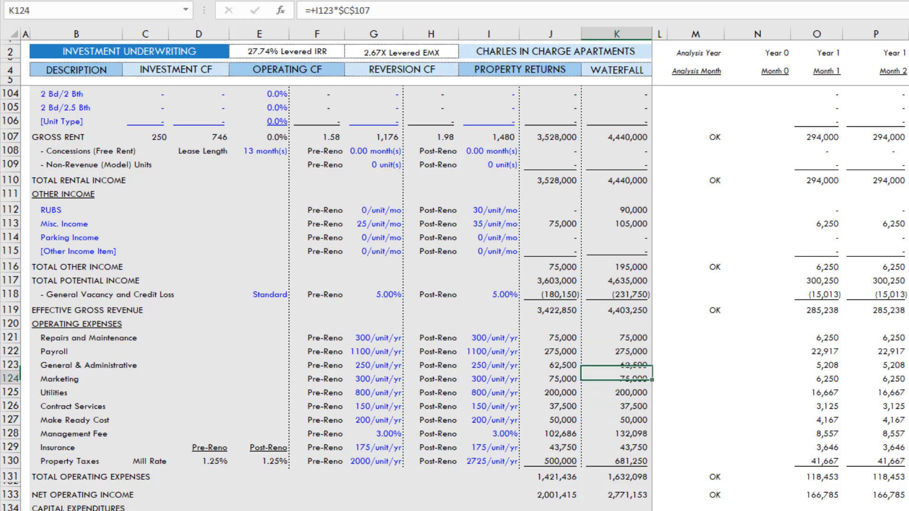
pyautogui.press('Left')
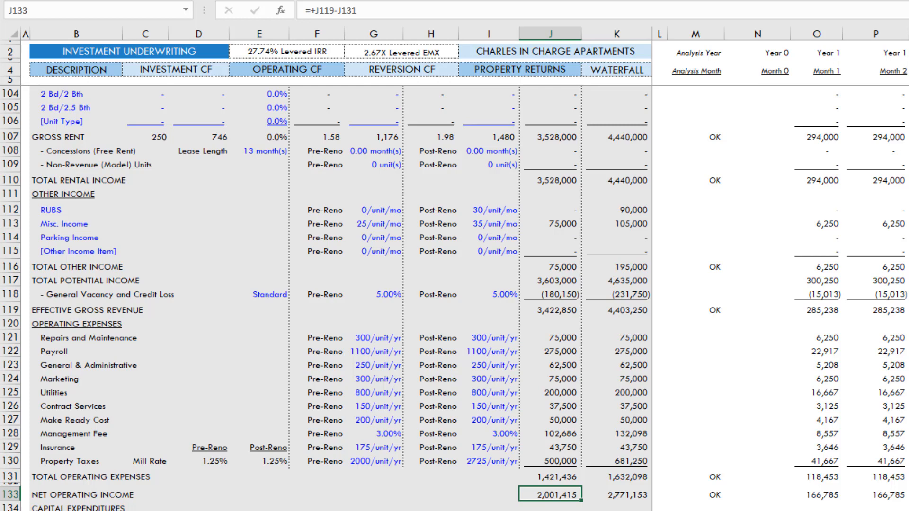
pyautogui.press('Right')
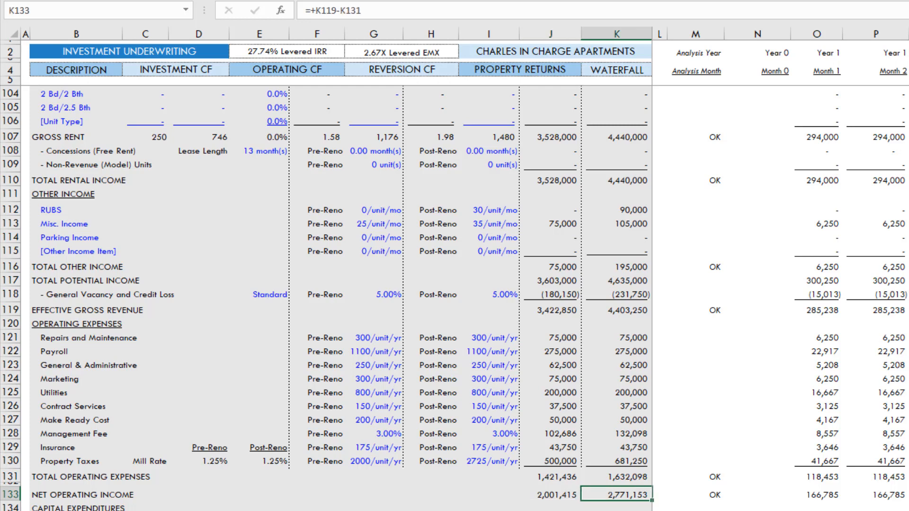
# Check the pre- and post-renovation Capital Reserves amounts under Capital Expenditures.
pyautogui.scroll(-3, 432, 492)
pyautogui.click(374, 392)
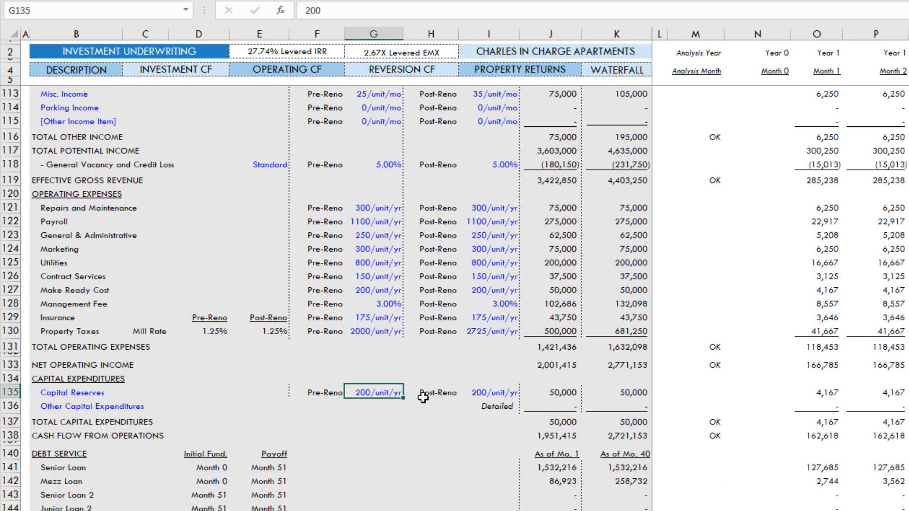
pyautogui.click(494, 394)
pyautogui.scroll(-1, 513, 405)
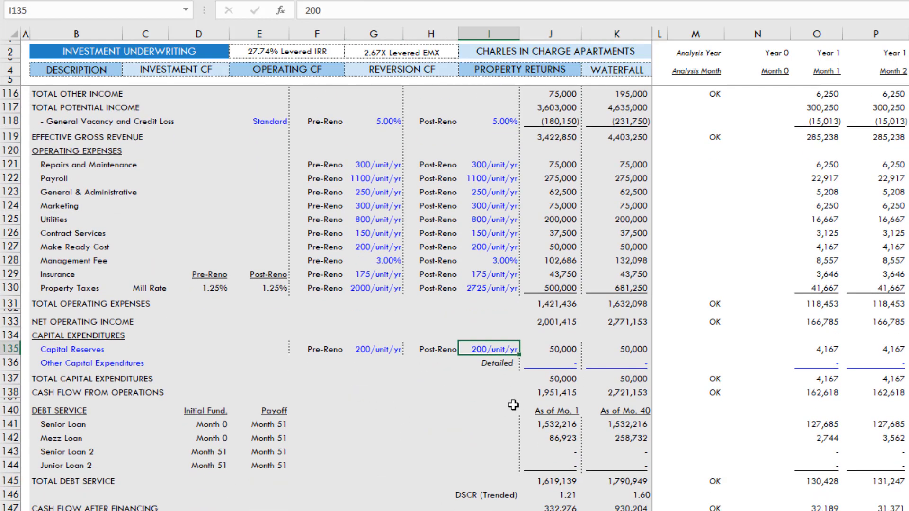
# Set the Market Cap Rate Today in the reversion (sale) assumptions to 5.5%.
pyautogui.scroll(-11, 513, 405)
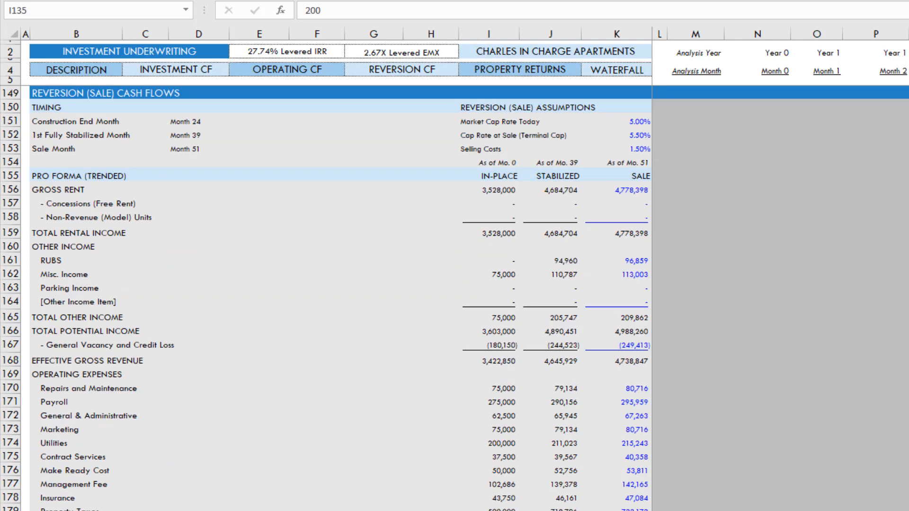
pyautogui.click(630, 122)
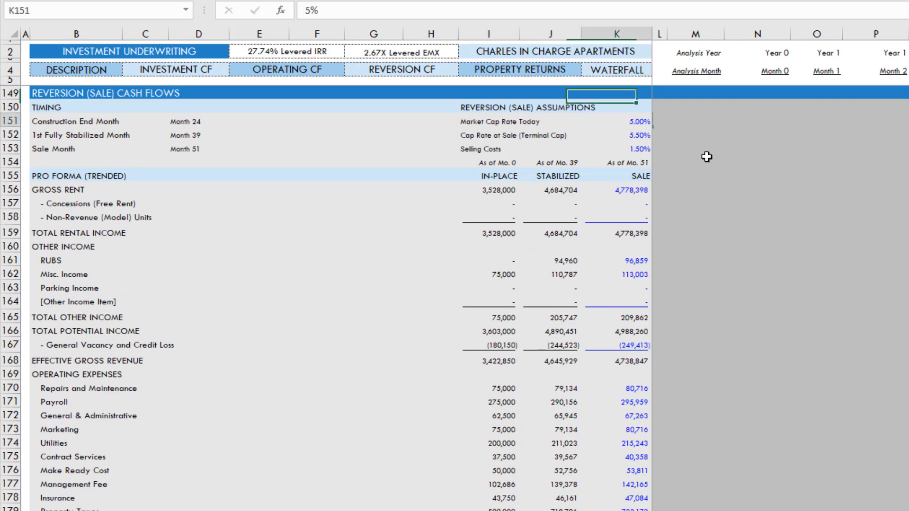
pyautogui.write('5.5')
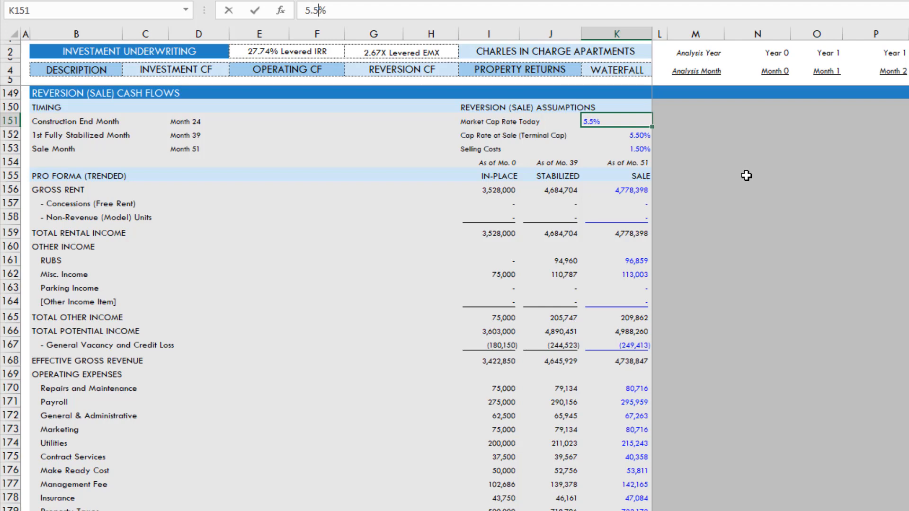
pyautogui.press('Up')
pyautogui.press('Down')
# Set the Cap Rate at Sale (Terminal Cap) to 6% and the Selling Costs to 2%.
pyautogui.press('Down')
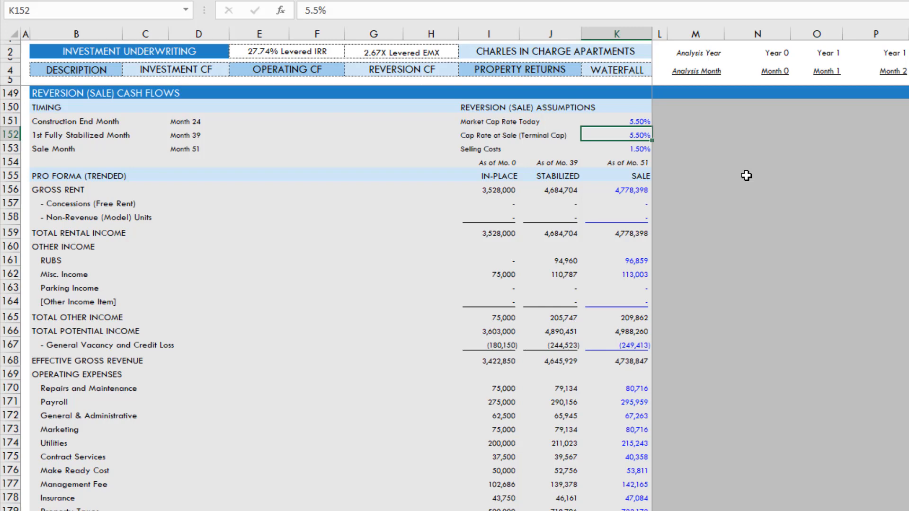
pyautogui.write('6')
pyautogui.hotkey('ctrl', 'Return')
pyautogui.press('Down')
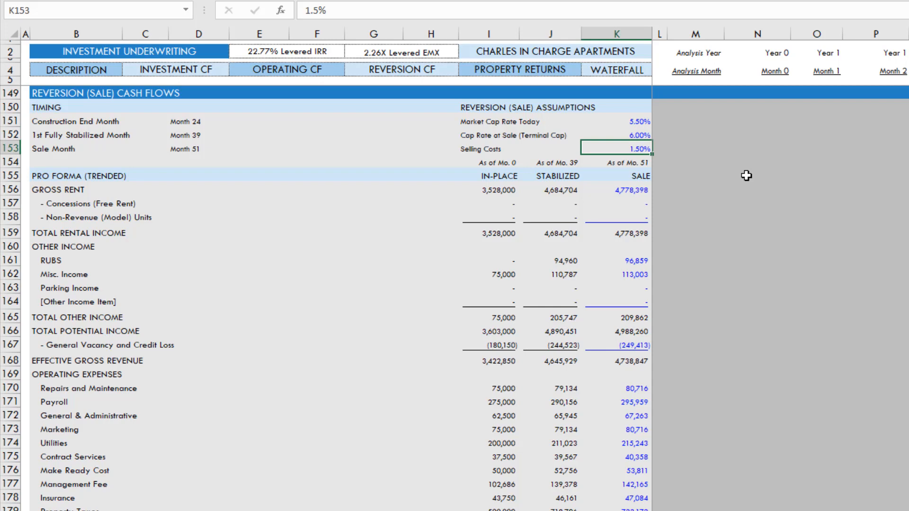
pyautogui.write('2%')
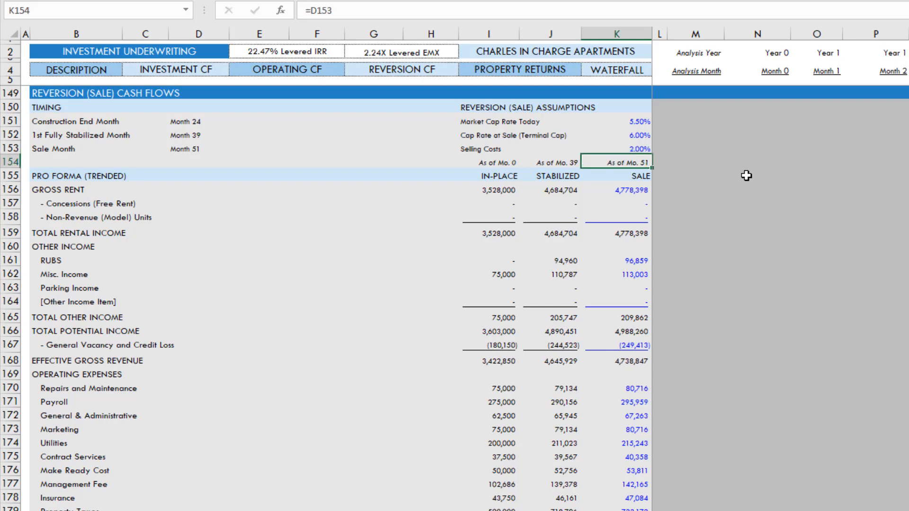
pyautogui.hotkey('ctrl', 'Return')
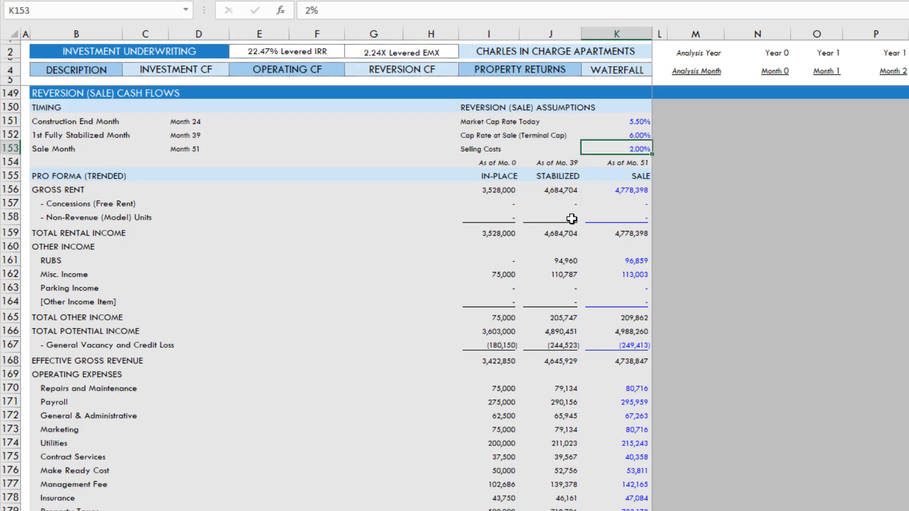
# Examine the trended pro forma and the direct capitalization valuation for the in-place, stabilized and sale cases.
pyautogui.scroll(-4, 572, 223)
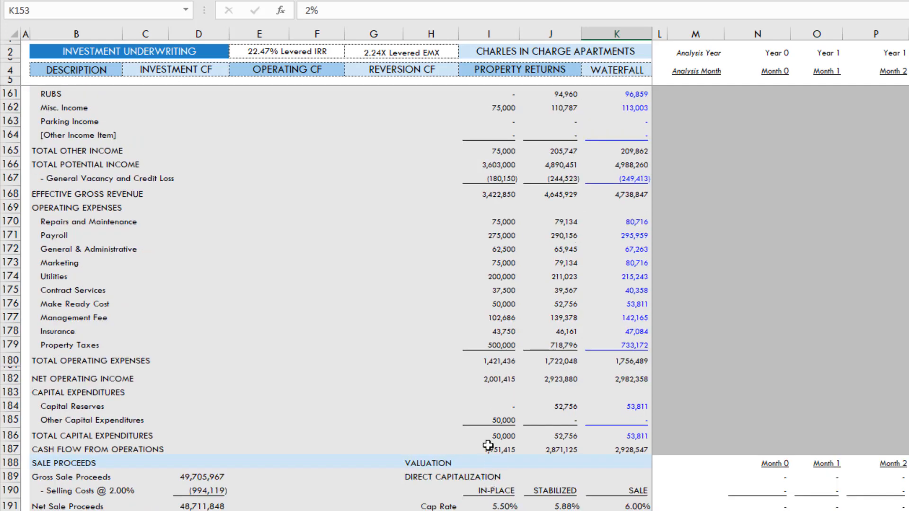
pyautogui.scroll(-2, 493, 422)
pyautogui.click(503, 406)
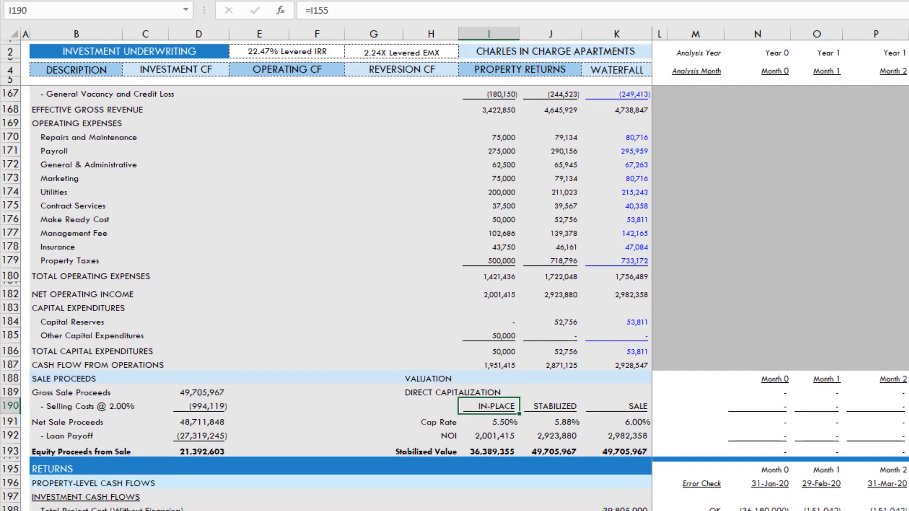
pyautogui.click(559, 410)
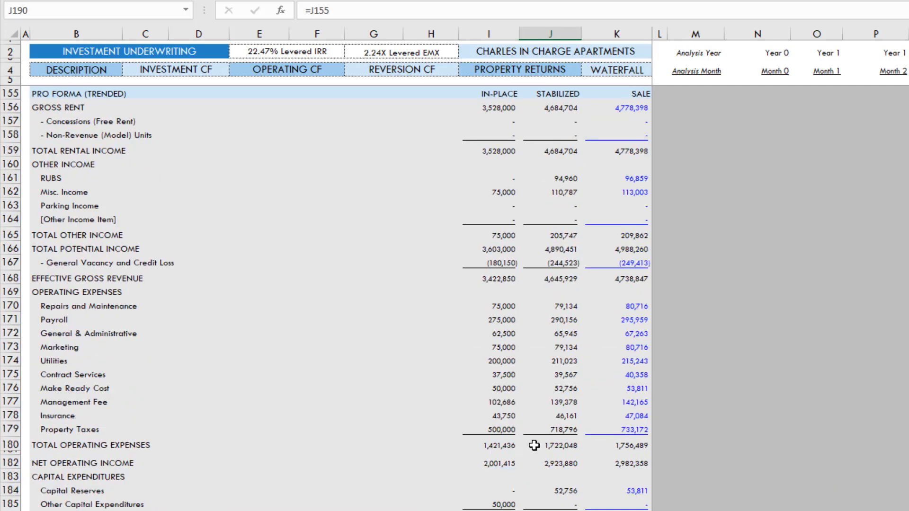
pyautogui.scroll(8, 532, 444)
pyautogui.click(53, 250)
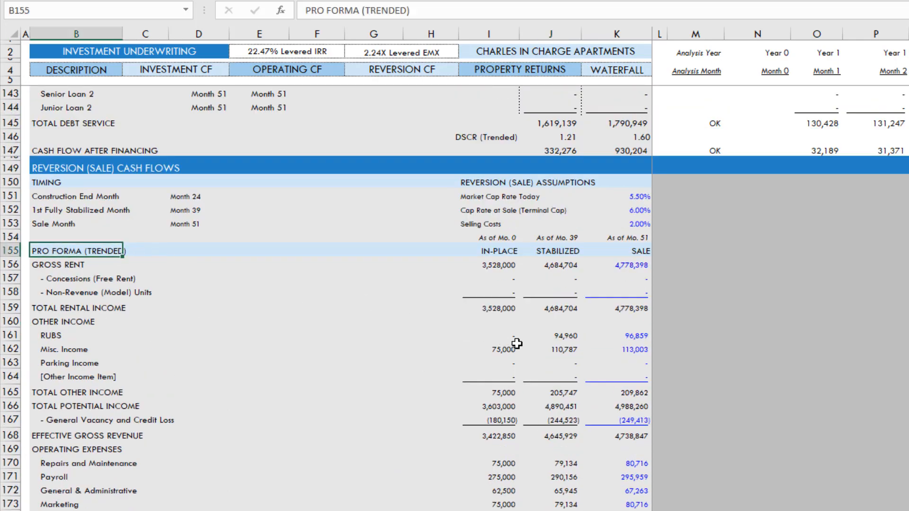
pyautogui.scroll(-6, 517, 345)
pyautogui.scroll(-2, 567, 473)
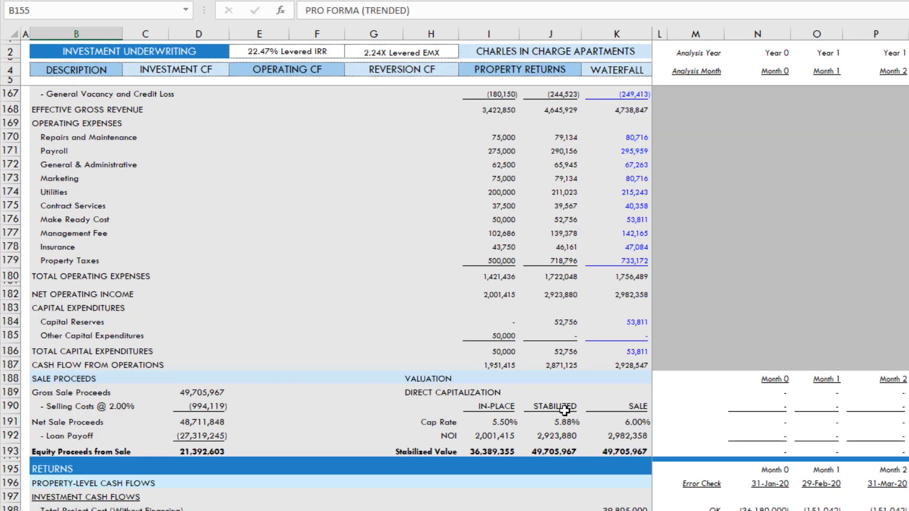
pyautogui.click(567, 408)
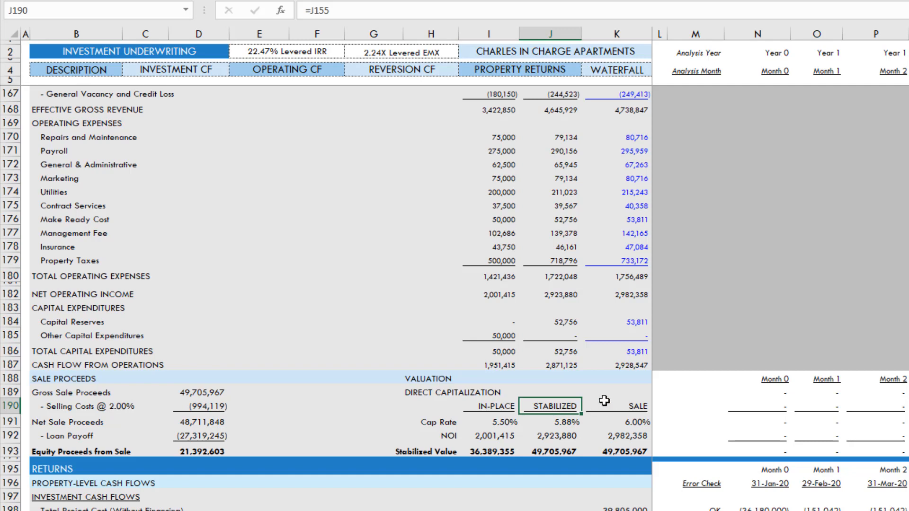
pyautogui.click(566, 447)
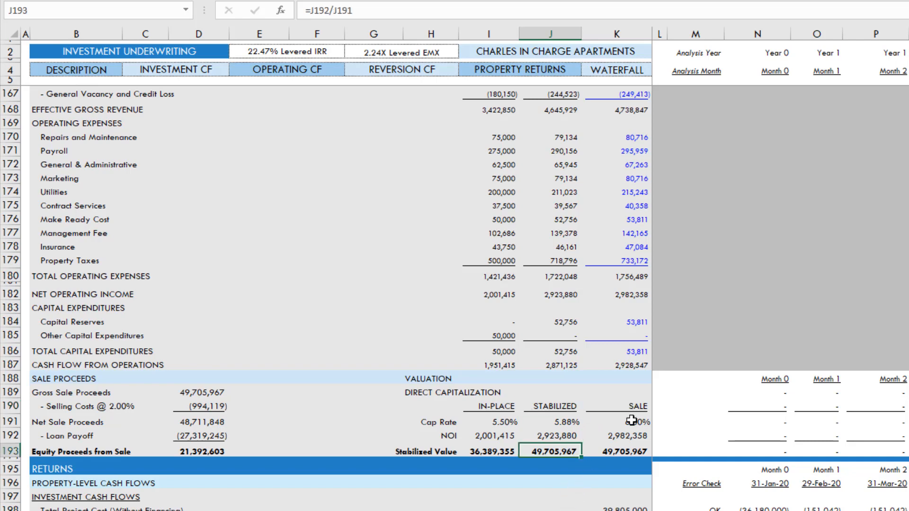
pyautogui.click(638, 406)
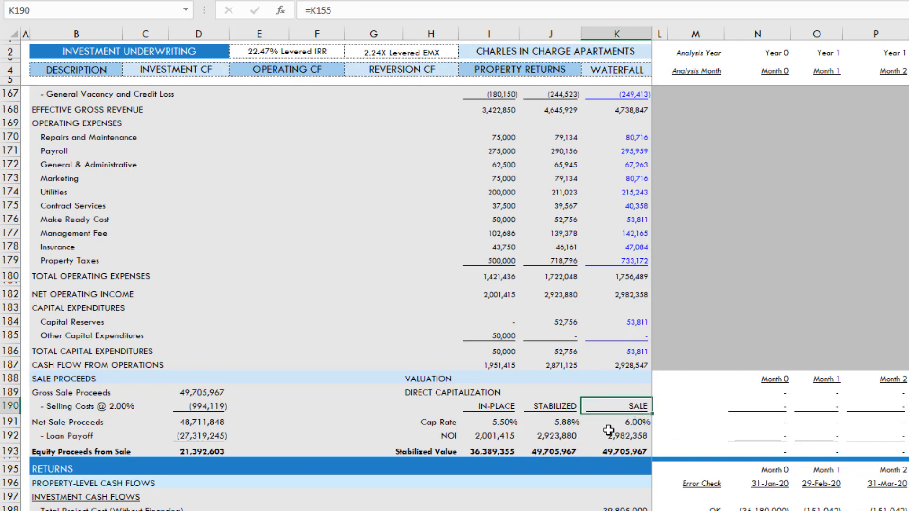
# Trace the sale-case direct capitalization from the sale month through its cap rate, NOI and stabilized value.
pyautogui.scroll(9, 526, 438)
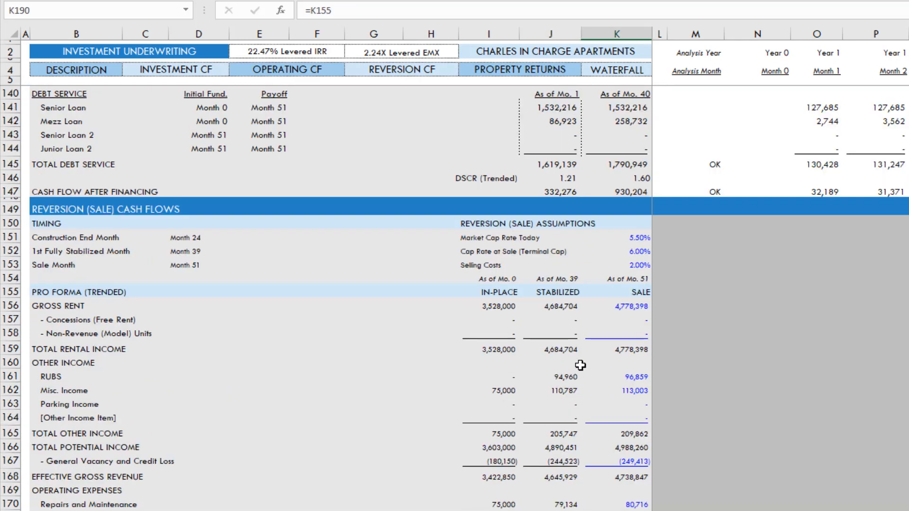
pyautogui.scroll(9, 578, 367)
pyautogui.scroll(-3, 579, 378)
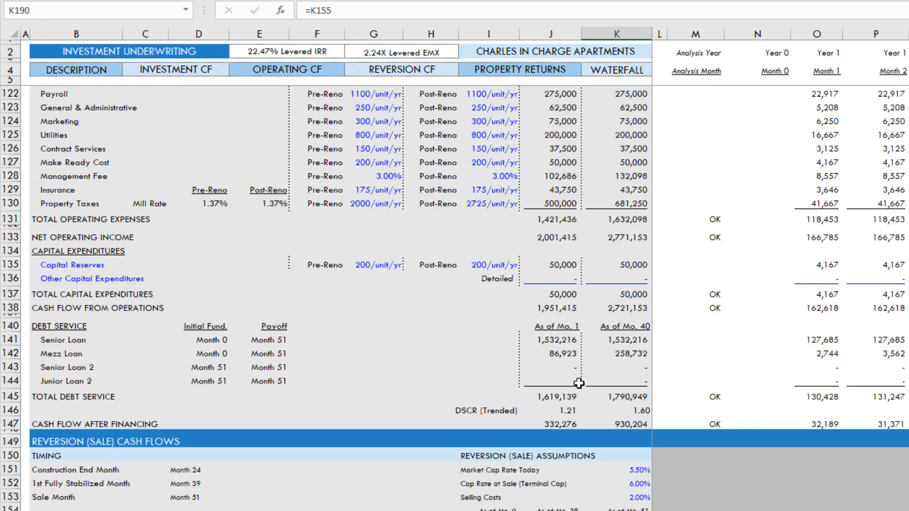
pyautogui.click(631, 509)
pyautogui.scroll(-5, 639, 312)
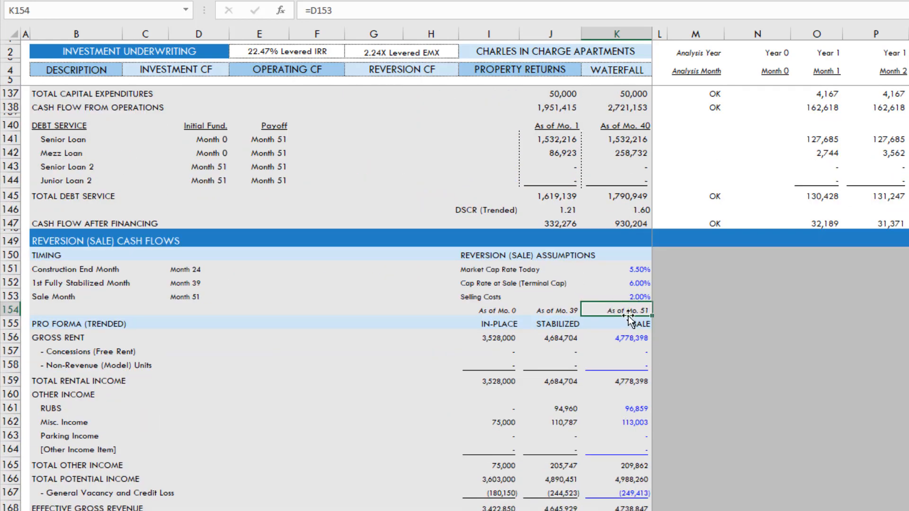
pyautogui.scroll(-11, 639, 343)
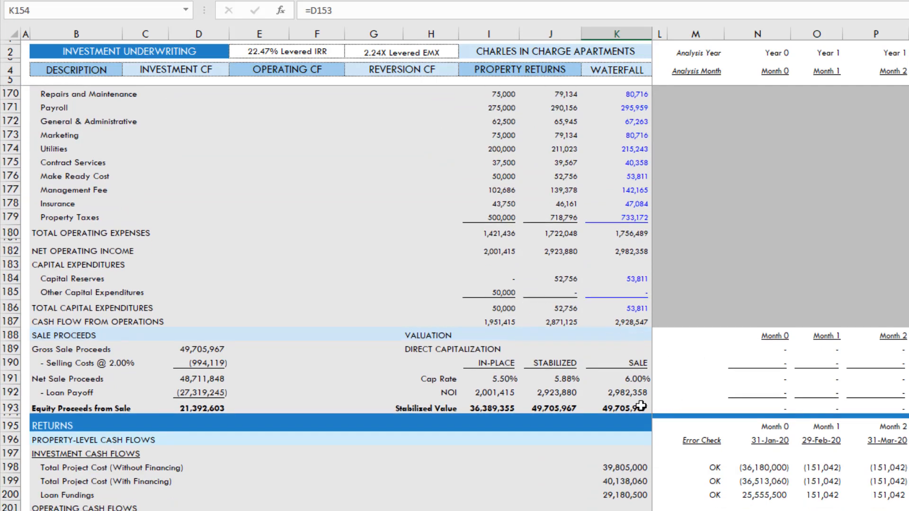
pyautogui.click(633, 377)
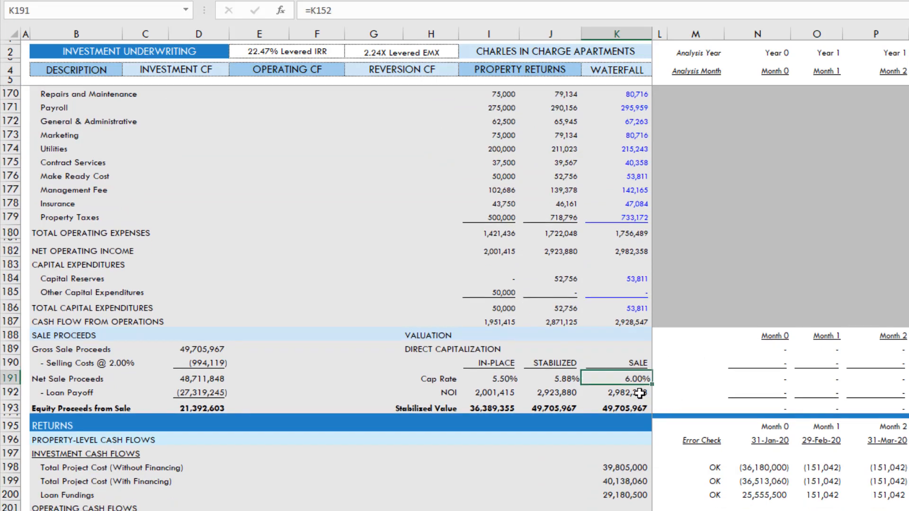
pyautogui.click(640, 395)
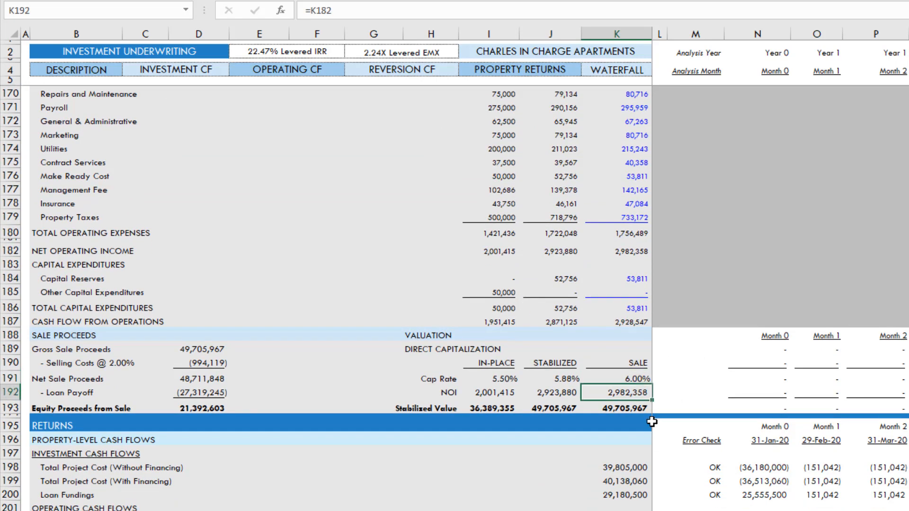
pyautogui.click(633, 407)
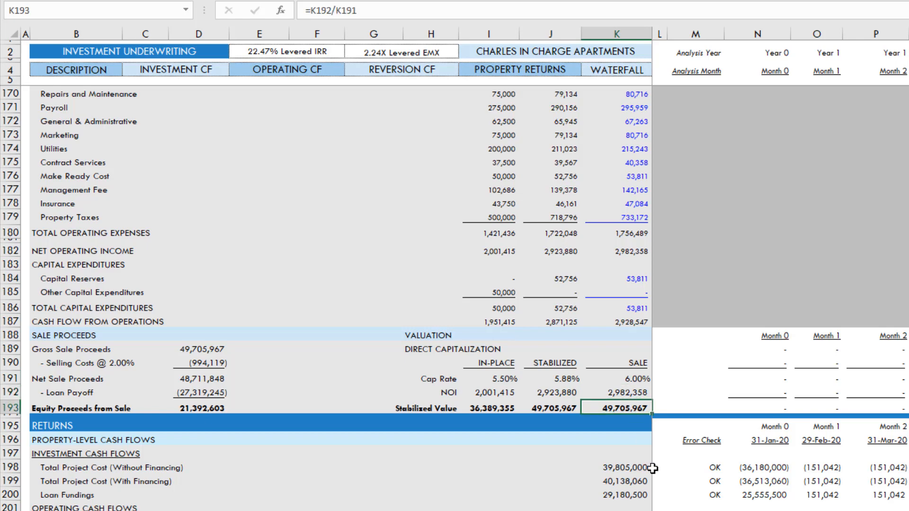
# Check the sale proceeds formulas for selling costs, net sale proceeds, loan payoff and equity proceeds from sale.
pyautogui.click(196, 362)
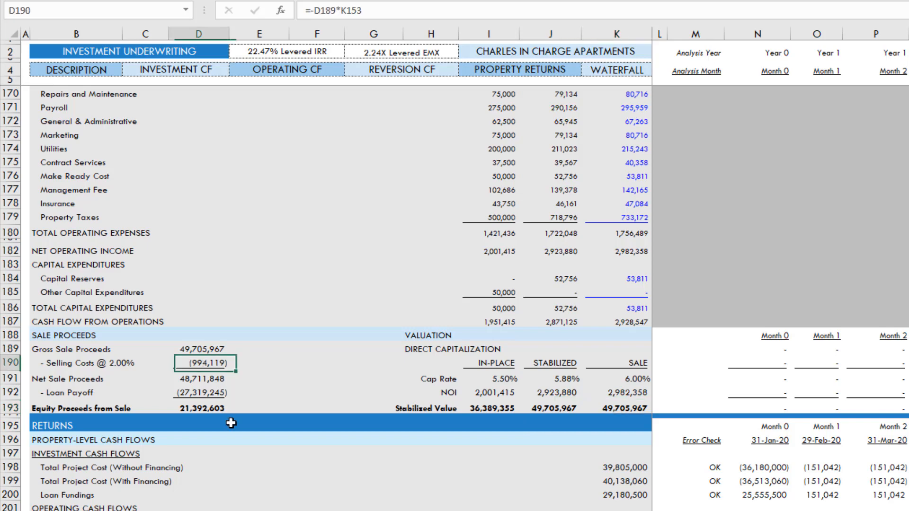
pyautogui.click(205, 378)
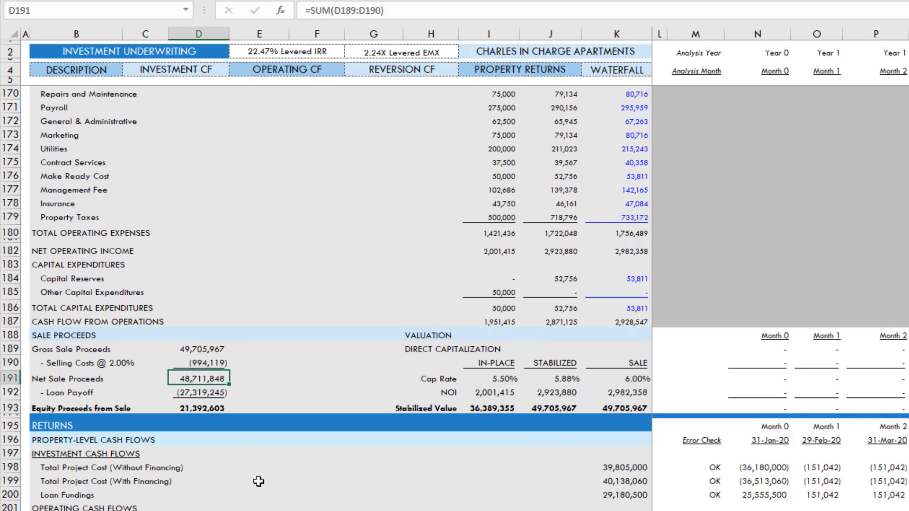
pyautogui.click(214, 392)
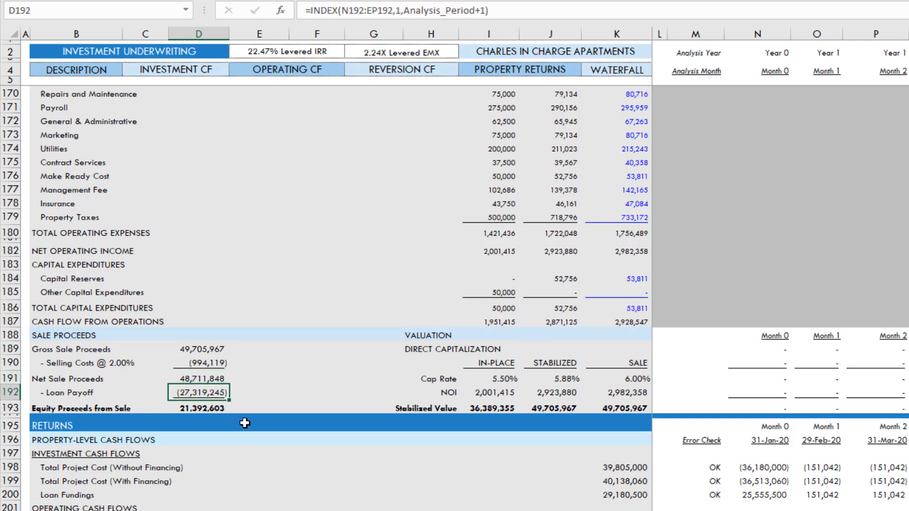
pyautogui.click(203, 408)
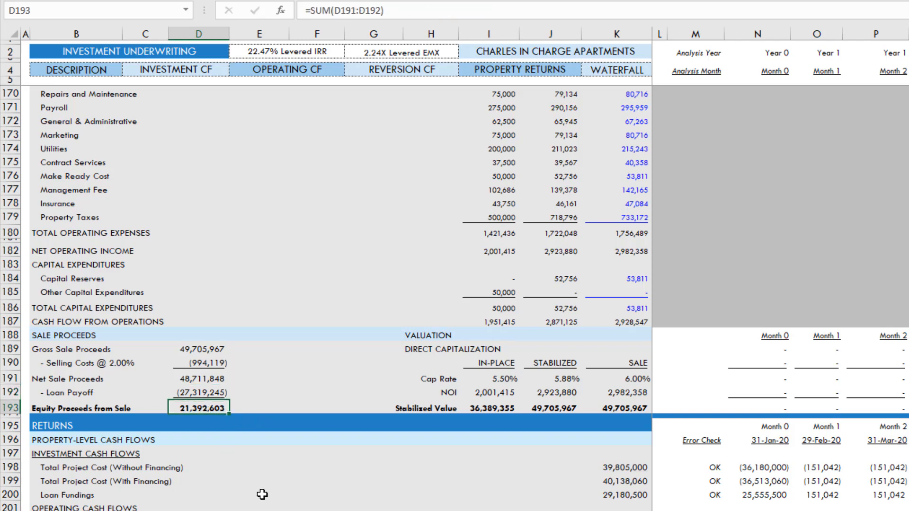
# Review the equity multiple and IRR of the net unlevered and net levered cash flows under property-level returns.
pyautogui.scroll(-5, 341, 493)
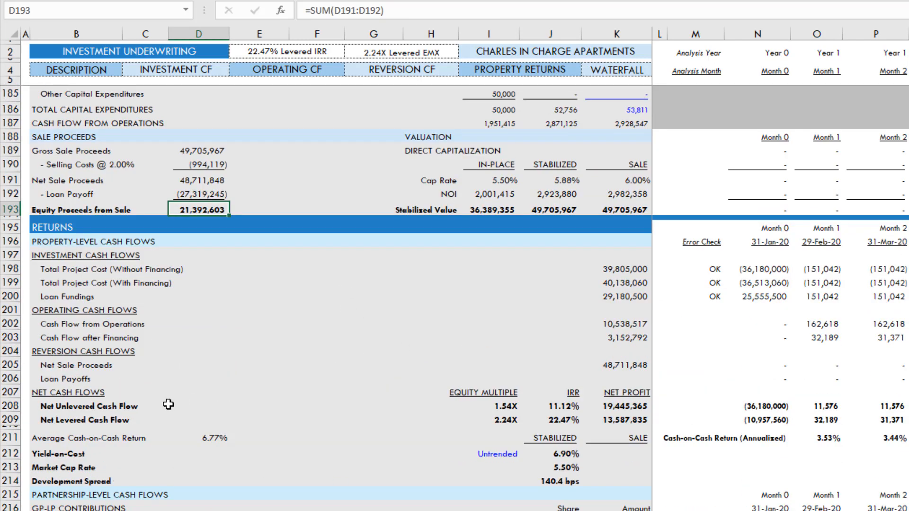
pyautogui.click(64, 407)
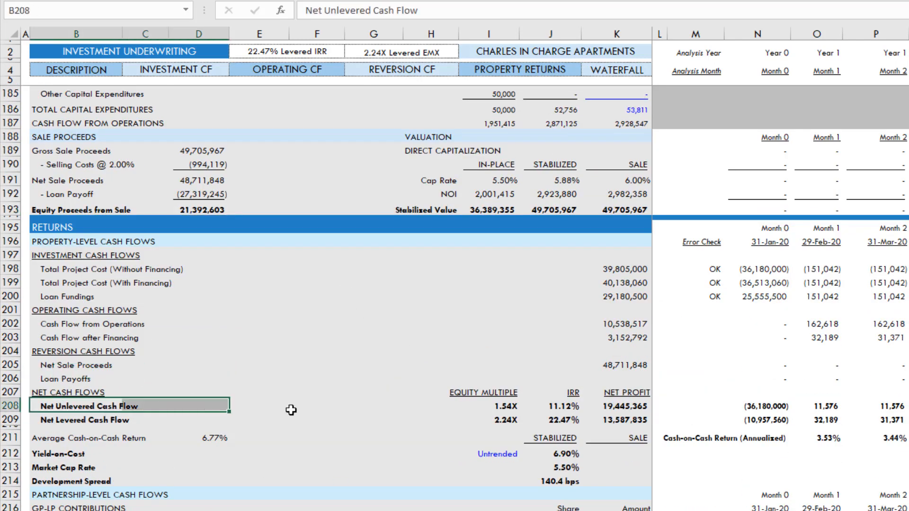
pyautogui.click(497, 406)
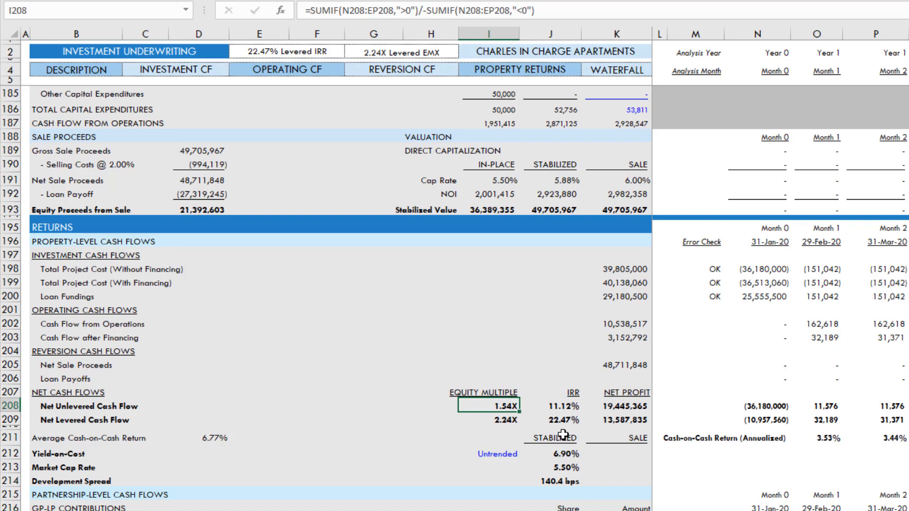
pyautogui.press('Right')
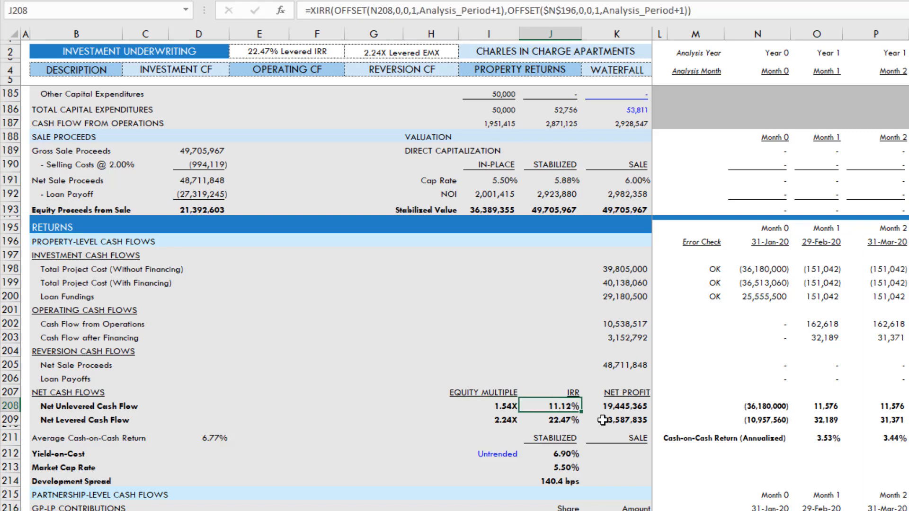
pyautogui.click(84, 425)
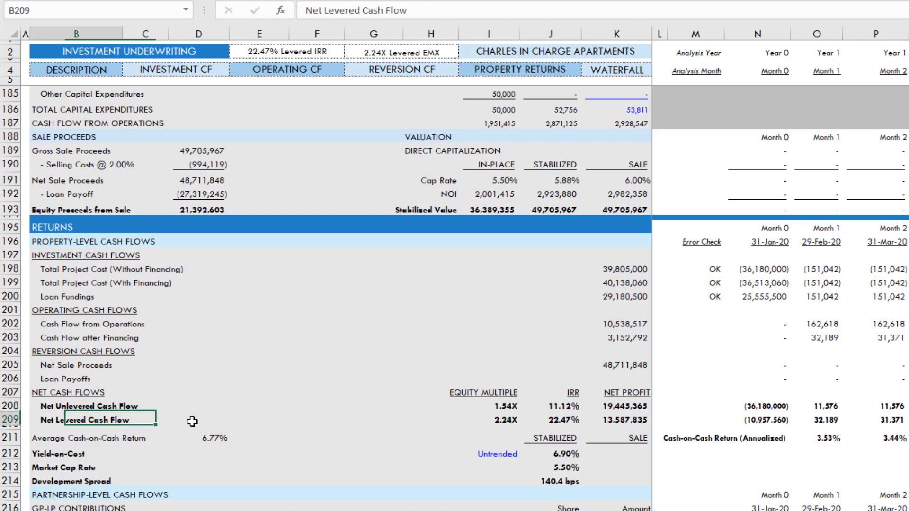
pyautogui.click(498, 421)
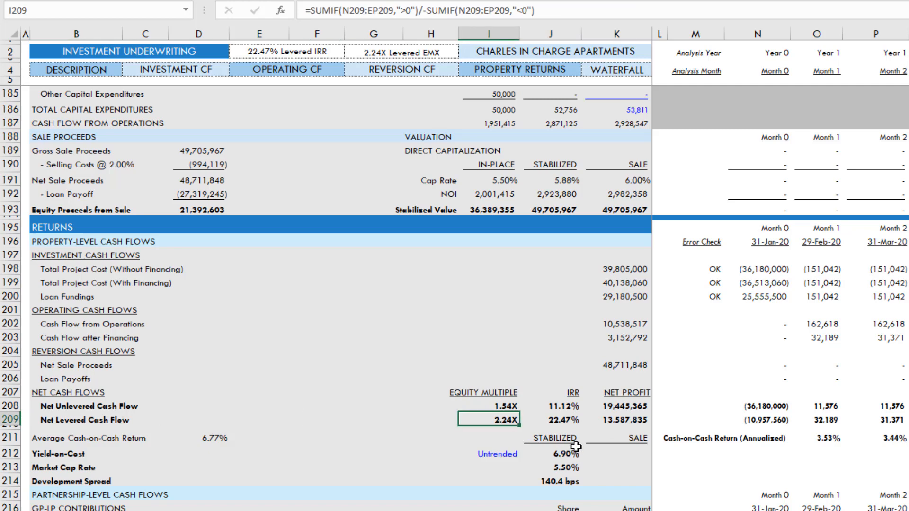
pyautogui.press('Right')
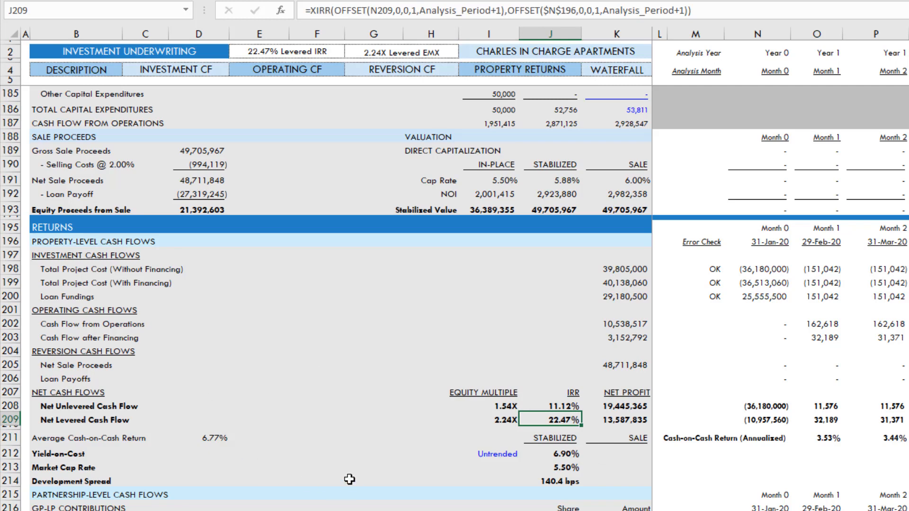
# Inspect the stabilized yield-on-cost, market cap rate and development spread formulas in the returns section.
pyautogui.click(559, 480)
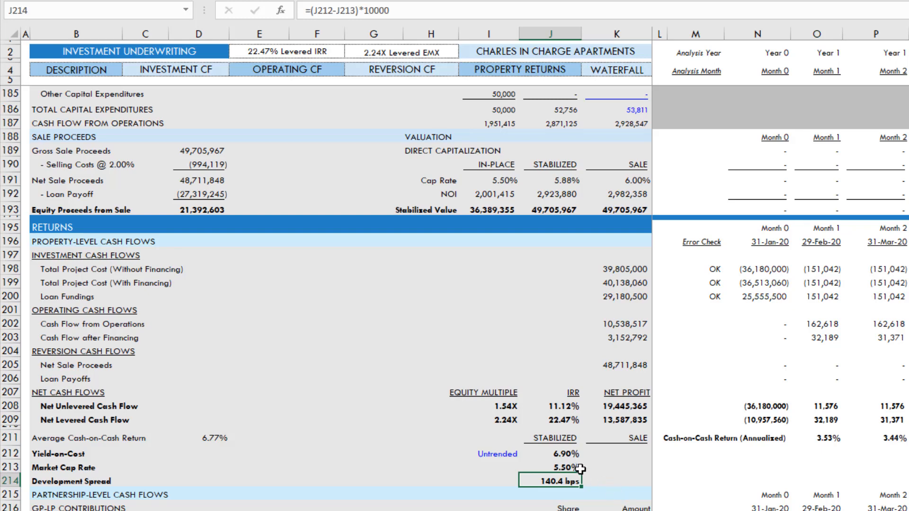
pyautogui.click(572, 455)
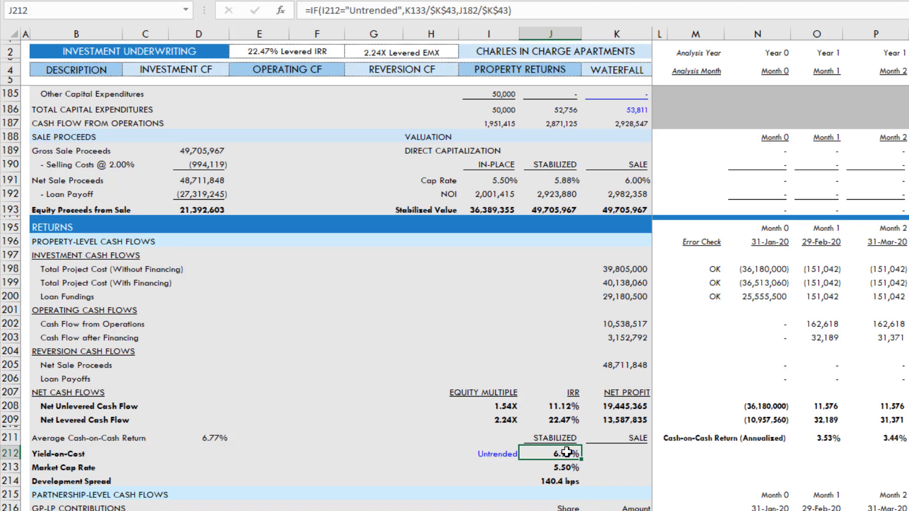
pyautogui.click(567, 470)
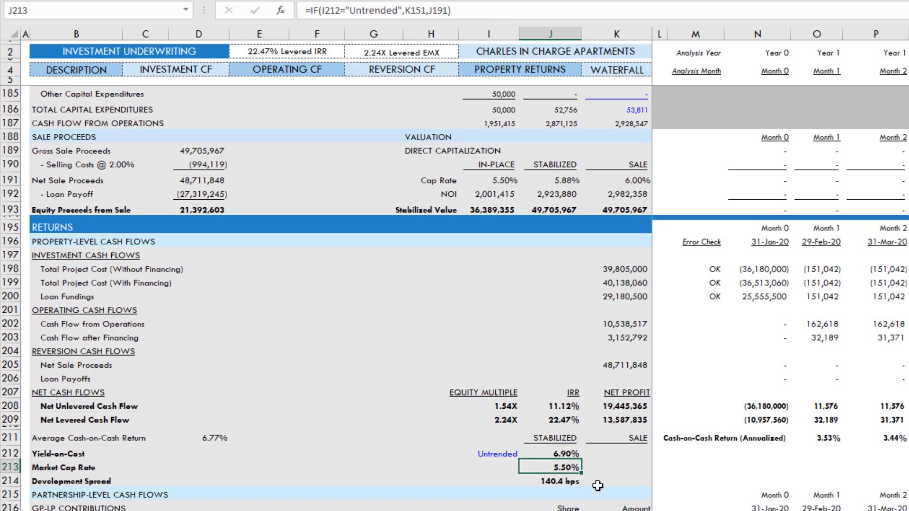
pyautogui.click(573, 483)
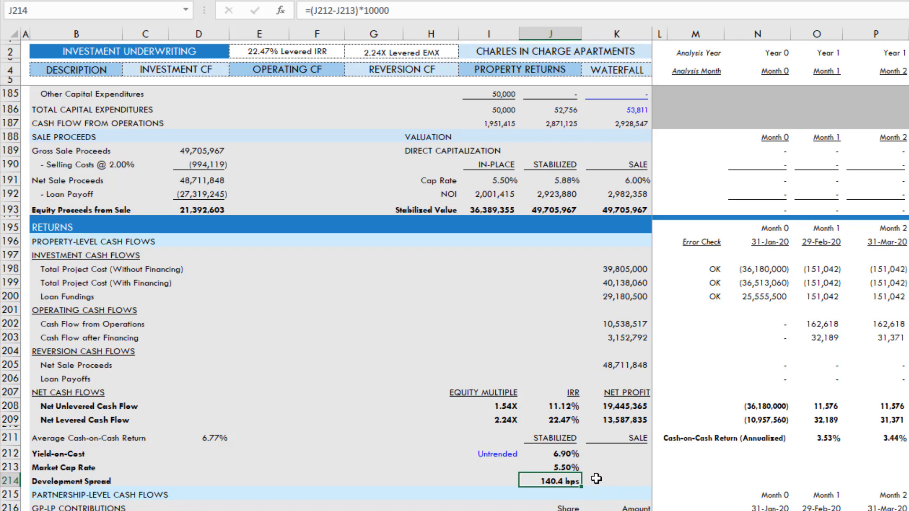
# Check the levered IRR and levered equity multiple formulas in the underwriting sheet's header row.
pyautogui.scroll(15, 557, 454)
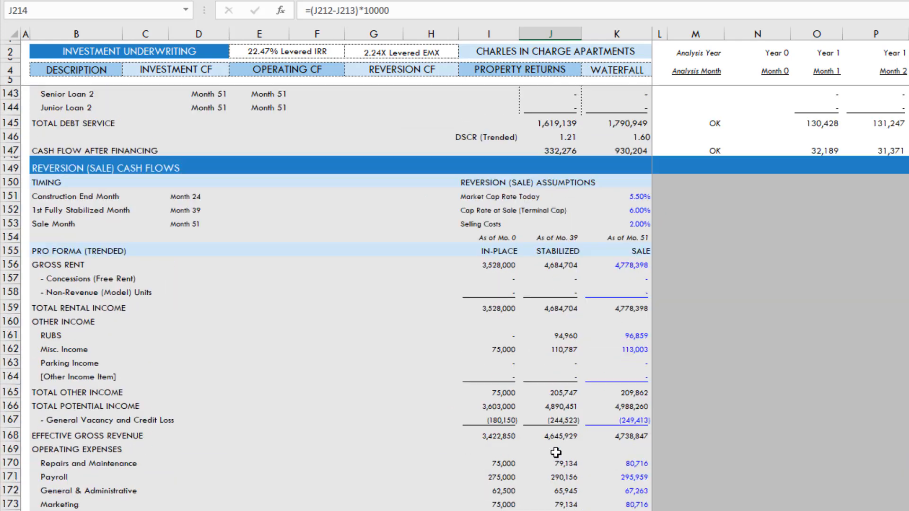
pyautogui.click(273, 51)
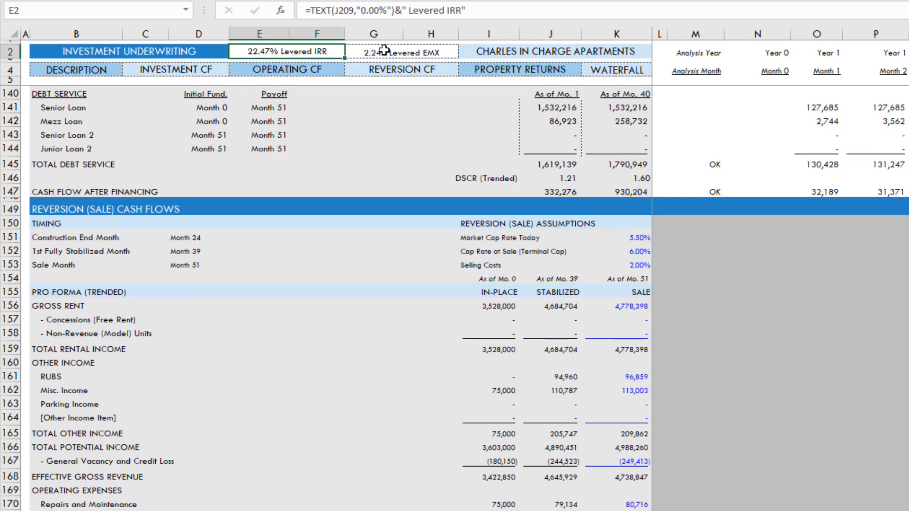
pyautogui.click(384, 51)
pyautogui.click(302, 47)
pyautogui.click(362, 48)
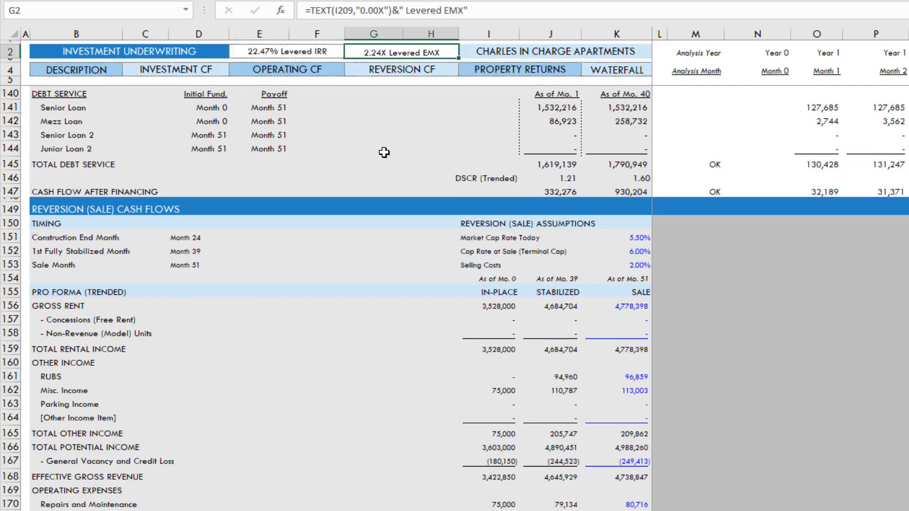
# Open the investment summary sheet and examine its key assumptions and return metrics, including the partnership returns.
pyautogui.scroll(20, 417, 237)
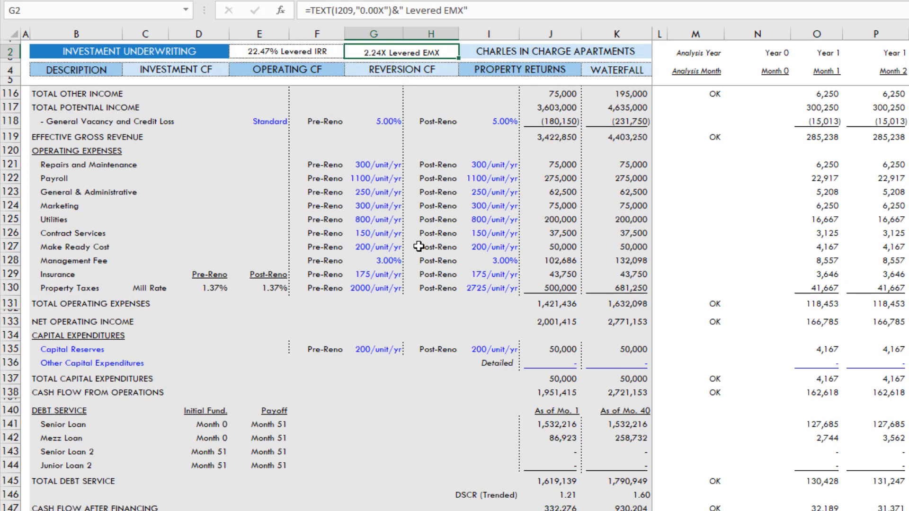
pyautogui.scroll(12, 418, 246)
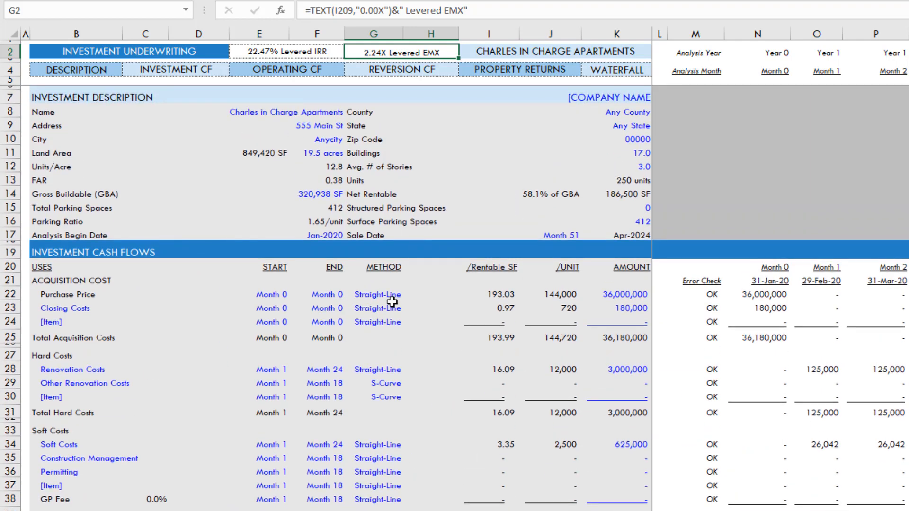
pyautogui.click(278, 510)
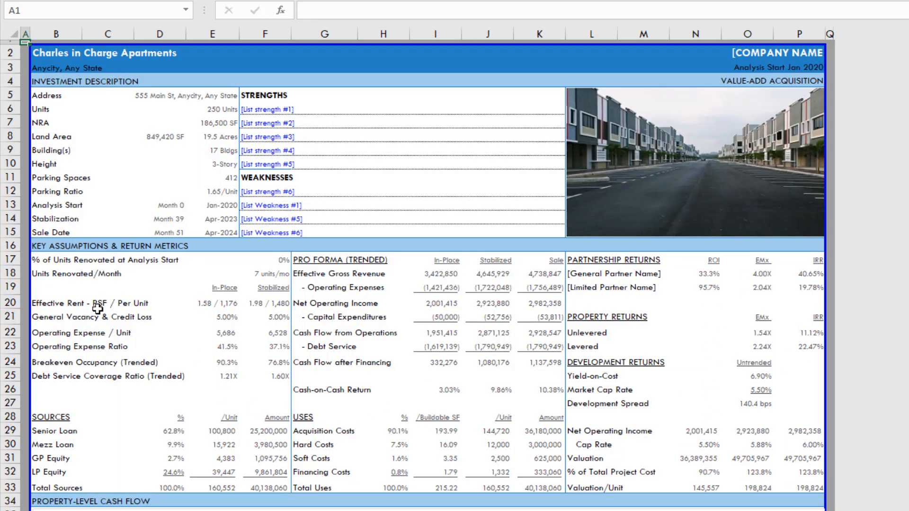
pyautogui.moveTo(76, 248); pyautogui.dragTo(816, 477)
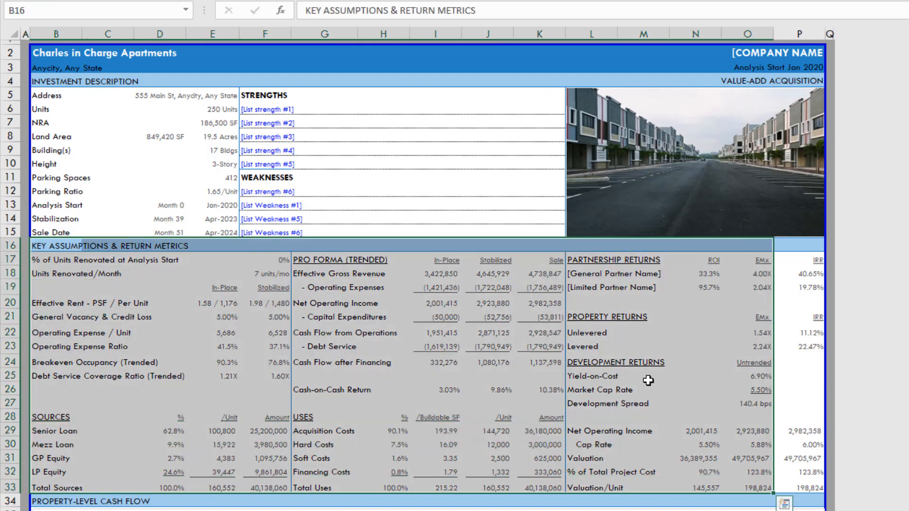
pyautogui.click(643, 376)
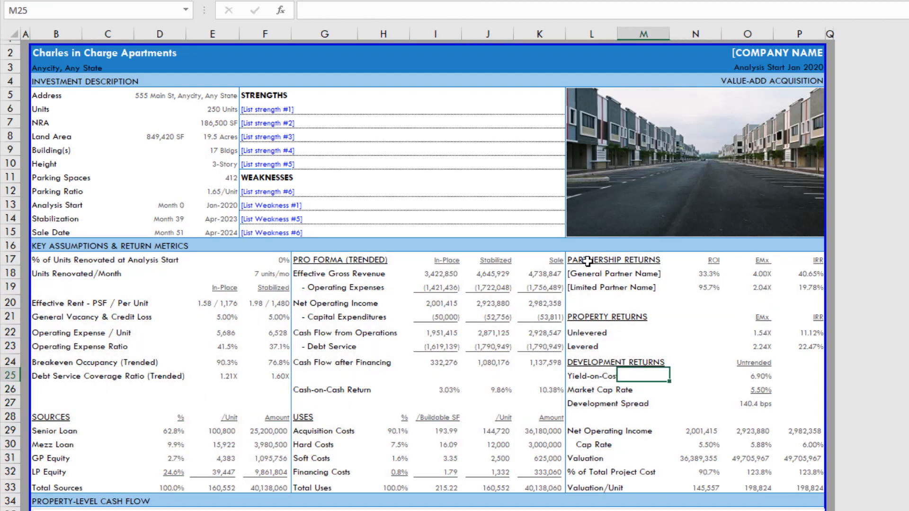
pyautogui.moveTo(587, 261); pyautogui.dragTo(744, 281)
pyautogui.click(657, 275)
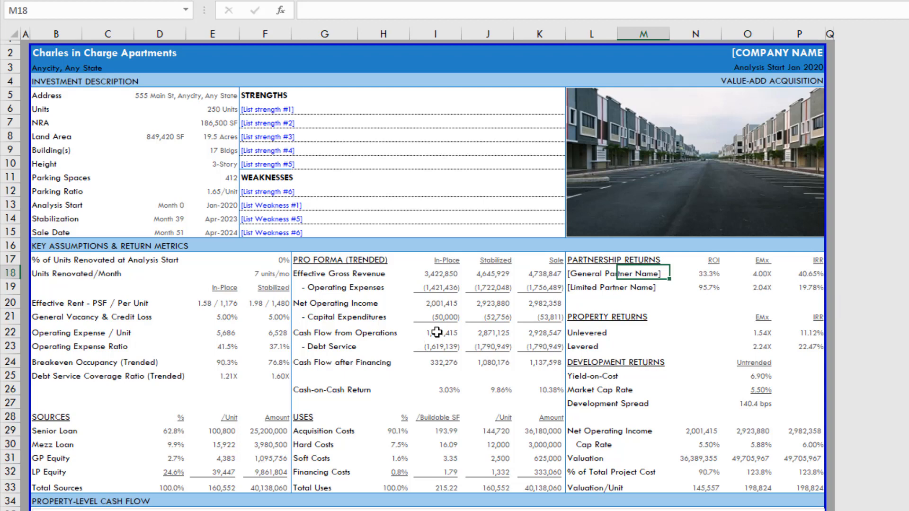
# Examine the summary's monthly net operating income and cash flow after financing charts, along with the sources and uses.
pyautogui.scroll(-6, 426, 331)
pyautogui.scroll(-2, 414, 332)
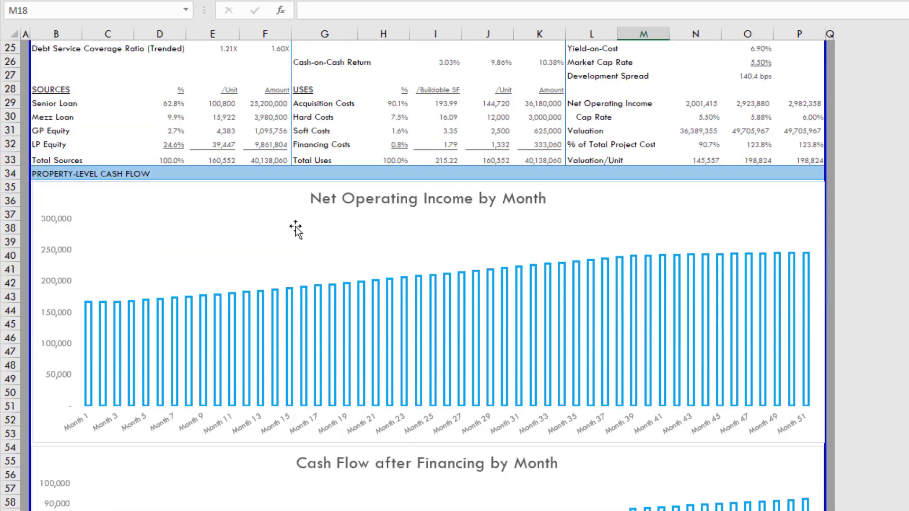
pyautogui.click(372, 265)
pyautogui.click(325, 145)
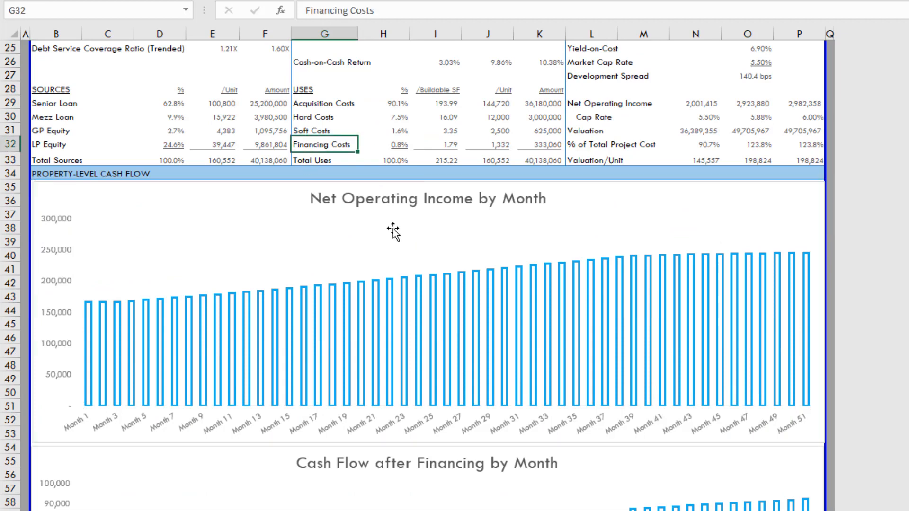
pyautogui.scroll(-2, 394, 274)
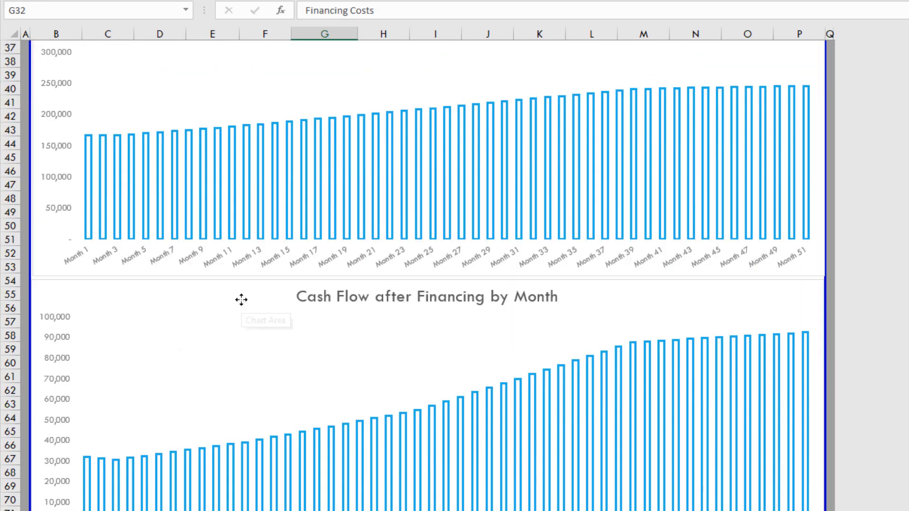
pyautogui.click(242, 301)
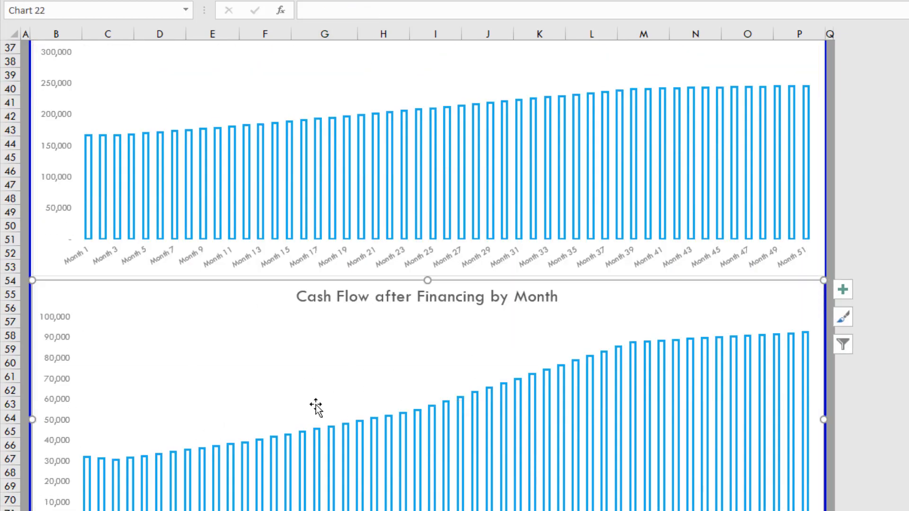
pyautogui.scroll(3, 314, 403)
pyautogui.scroll(3, 385, 304)
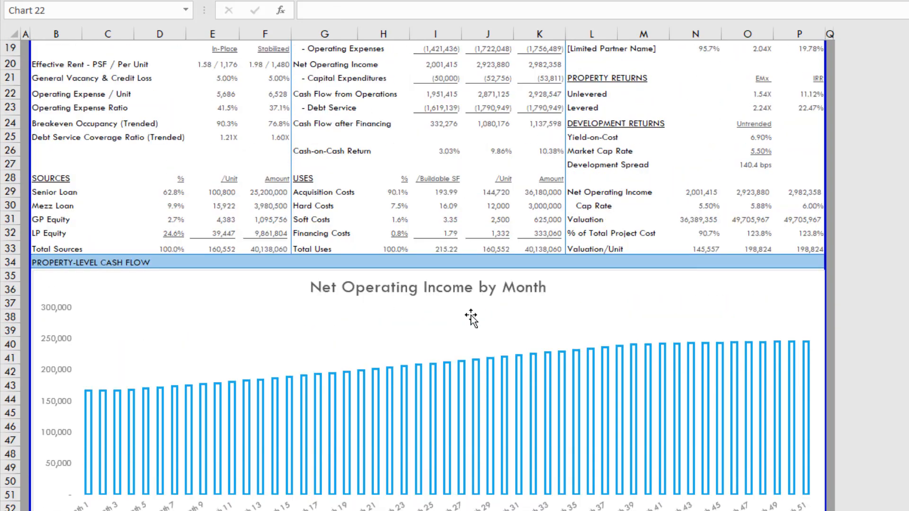
pyautogui.click(431, 221)
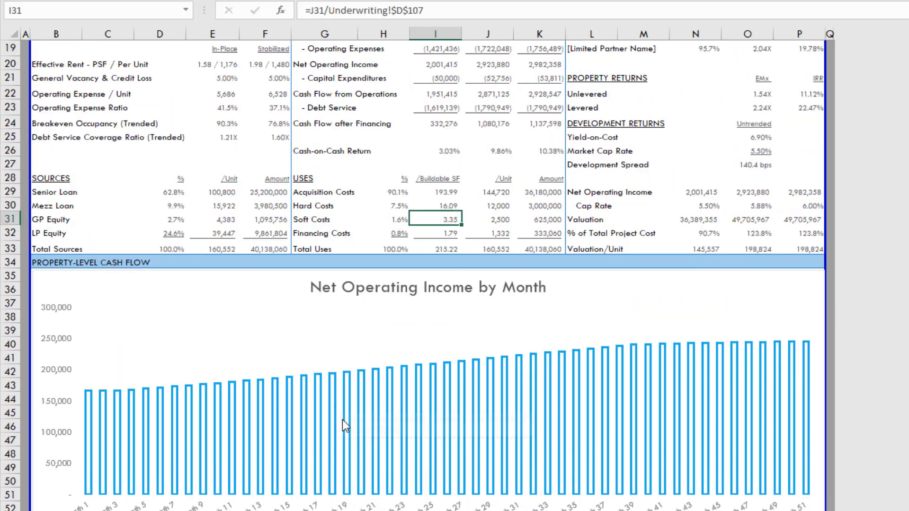
pyautogui.scroll(6, 342, 420)
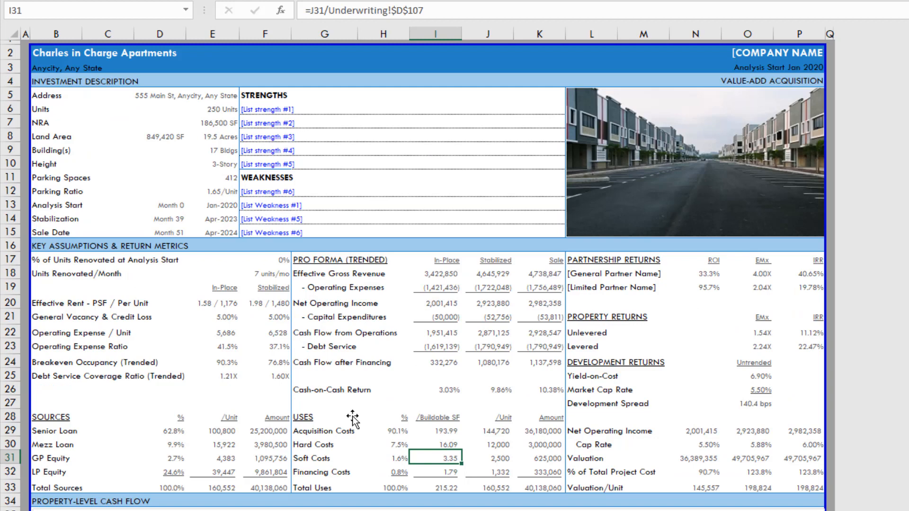